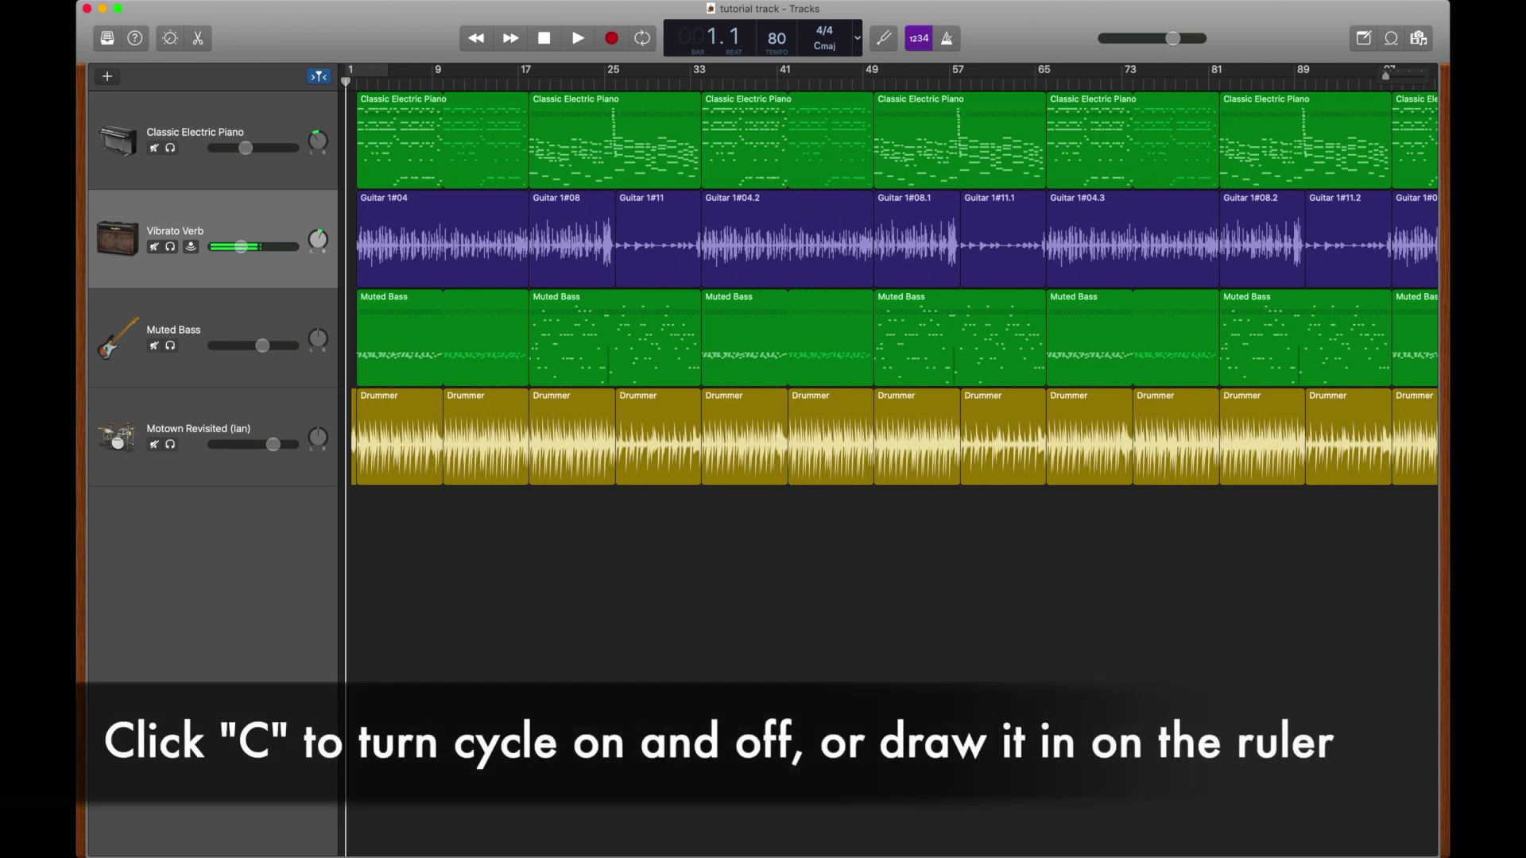
Set a cycle region on the ruler spanning bars 9–17
left_click(643, 37)
left_click(643, 37)
left_click(643, 37)
key("c")
mouse_move(434, 72)
left_mouse_down()
mouse_move(518, 73)
mouse_move(442, 74)
left_mouse_up()
Play the bars 9–17 loop through, stop, and turn cycle mode off
key("space")
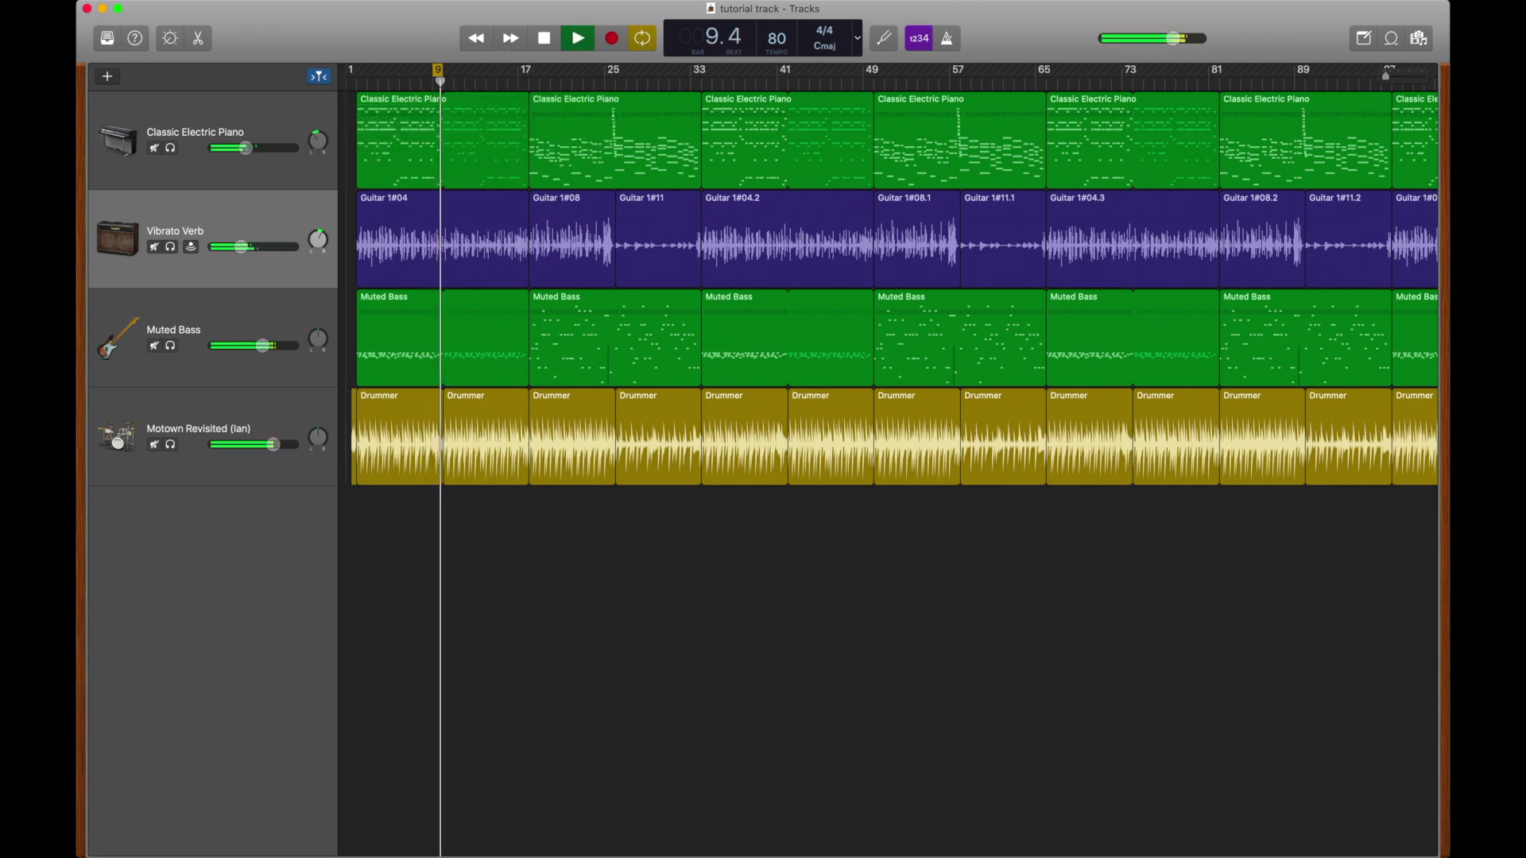
key("space")
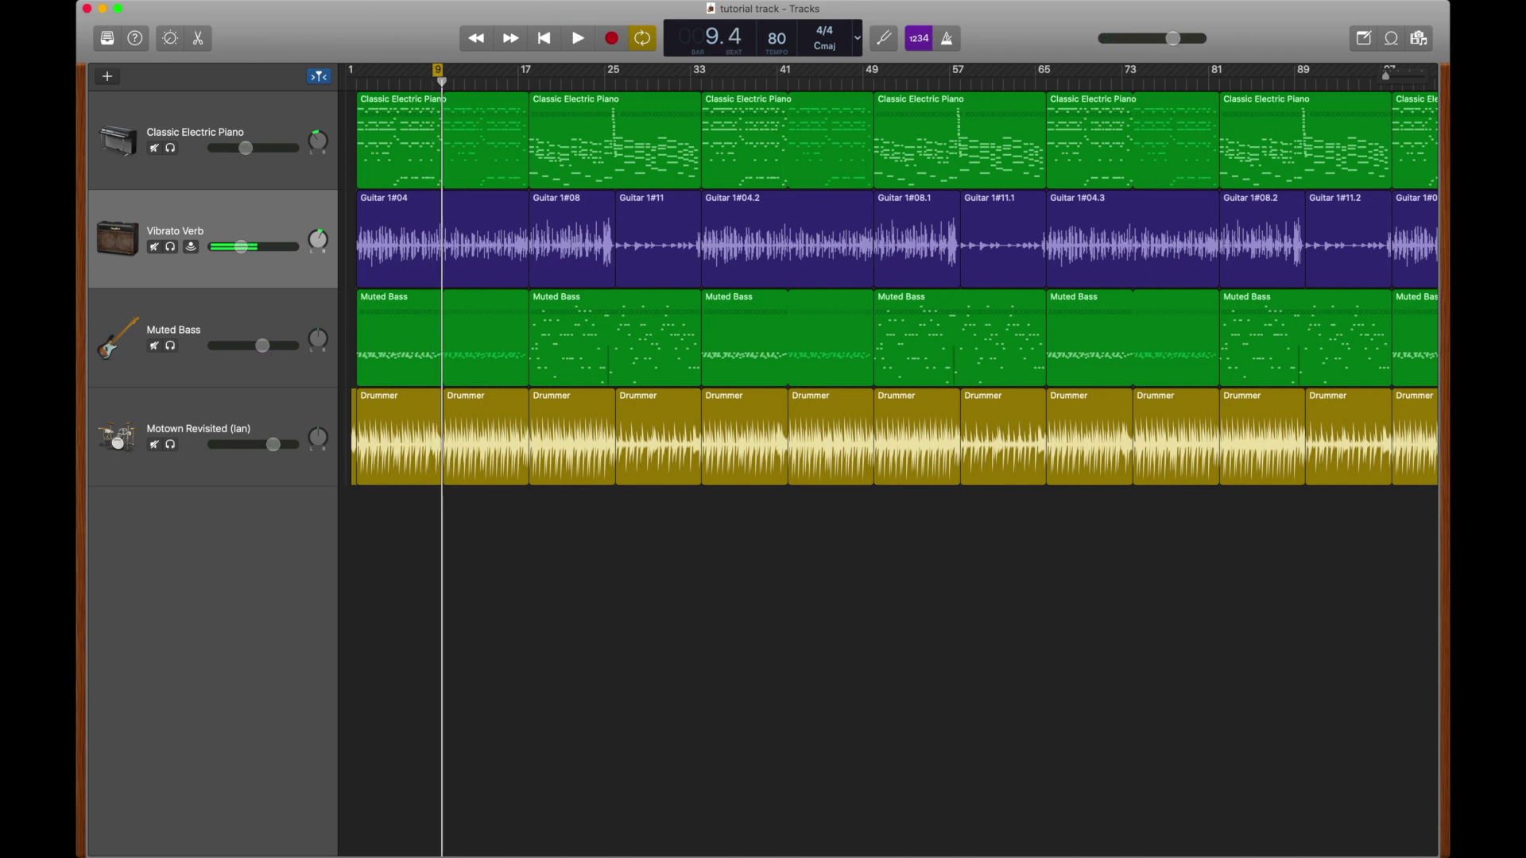
left_click(215, 469)
key("c")
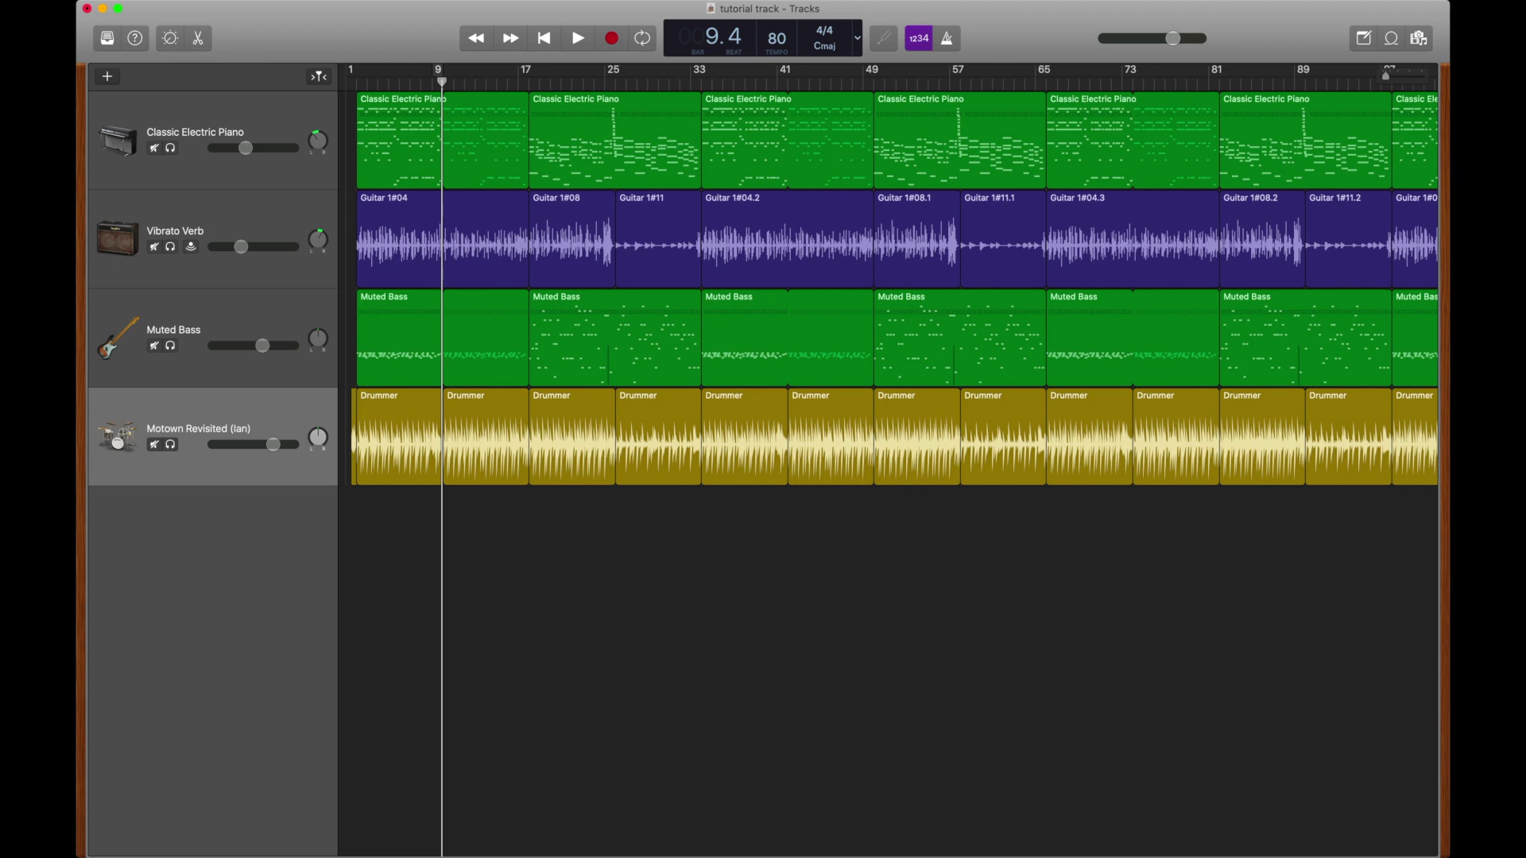
left_click(274, 8)
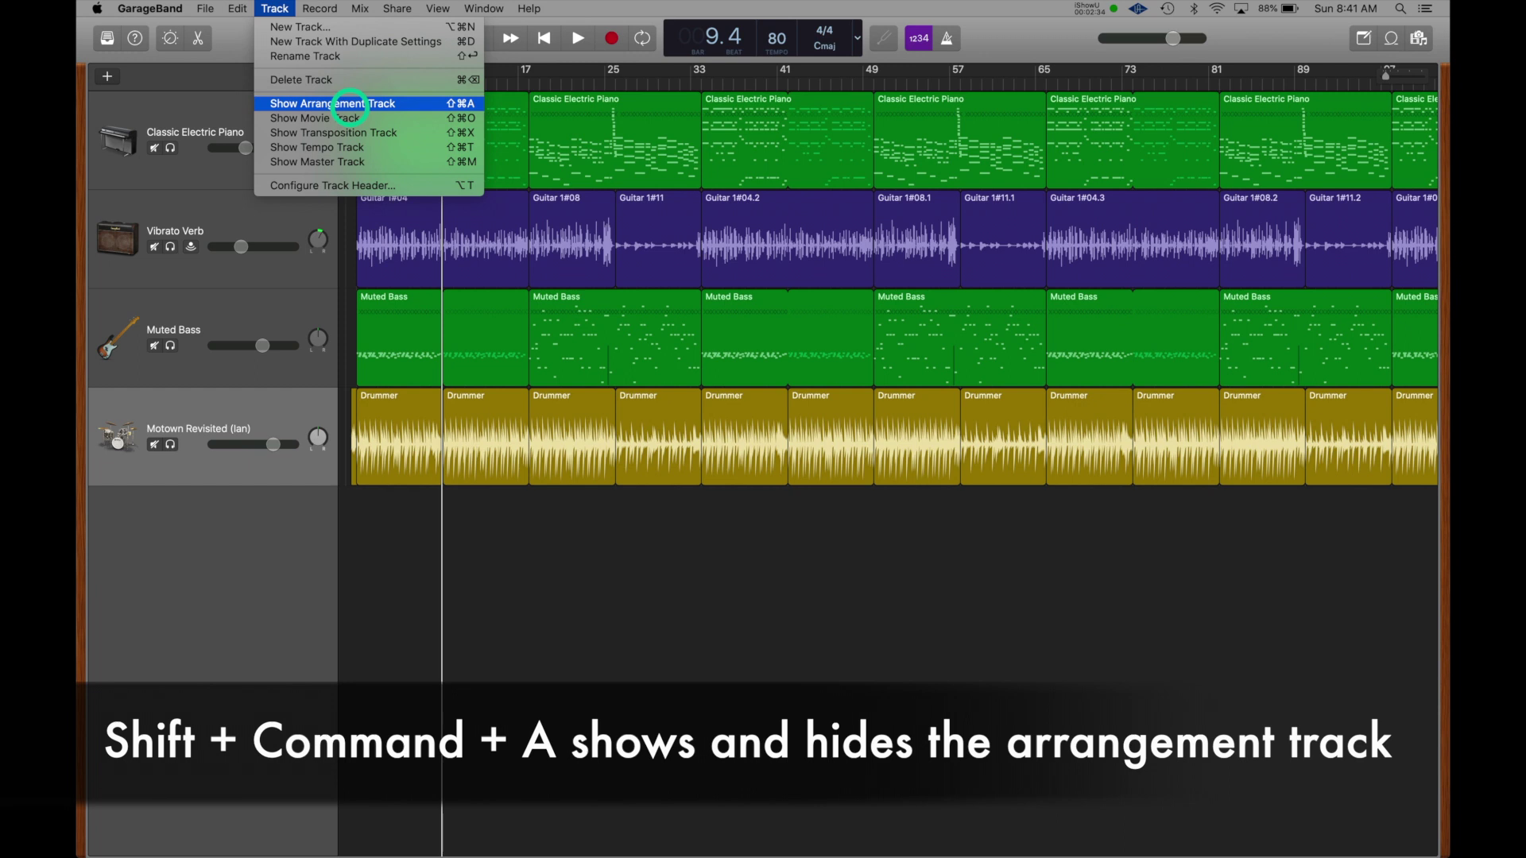
Show the arrangement track and add Intro, Verse, Chorus and Bridge sections
left_click(351, 106)
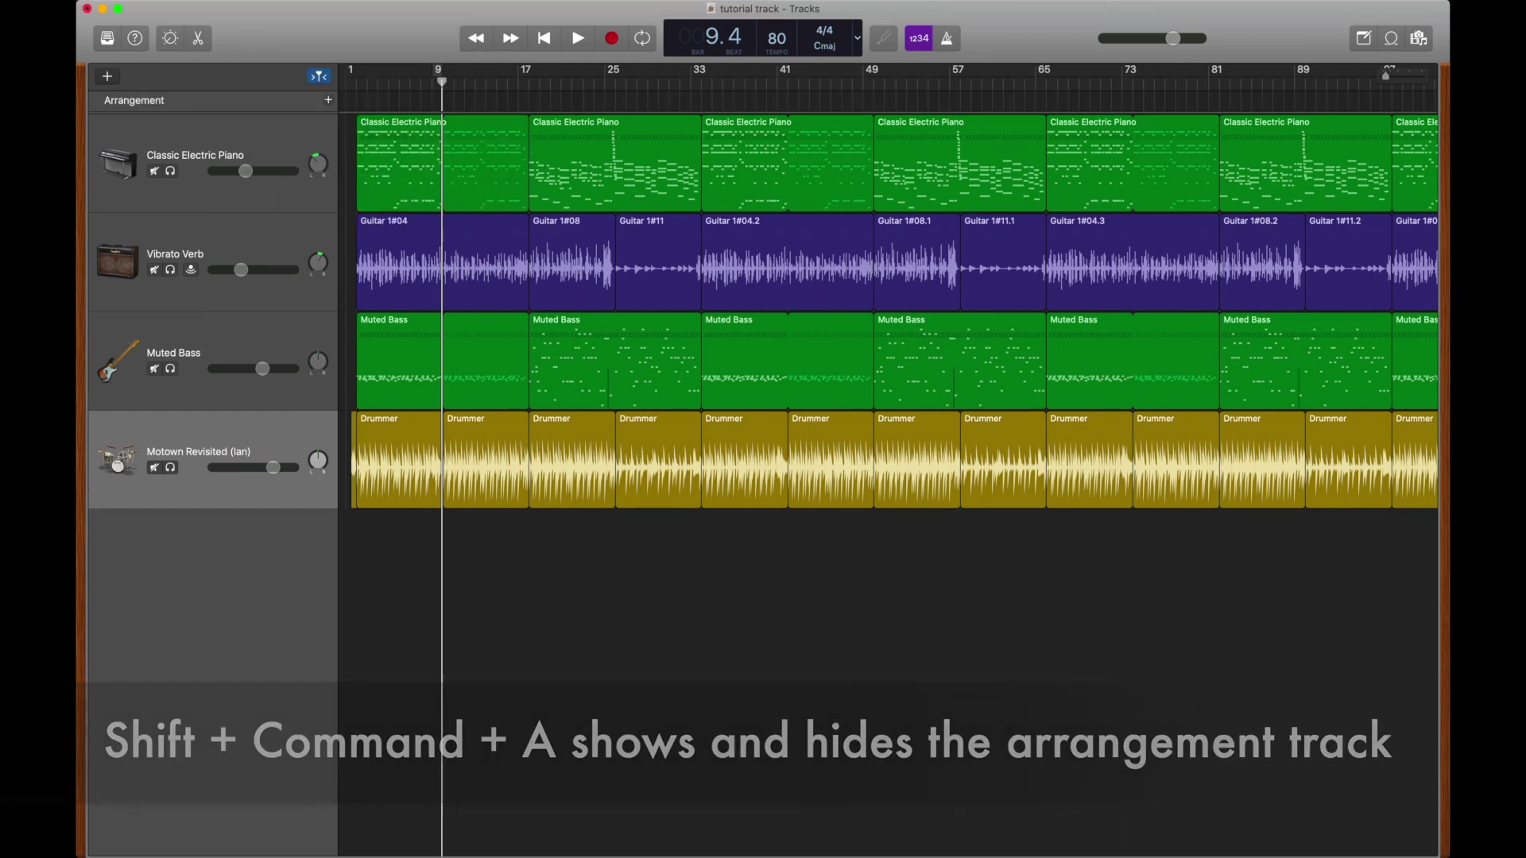
left_click(328, 100)
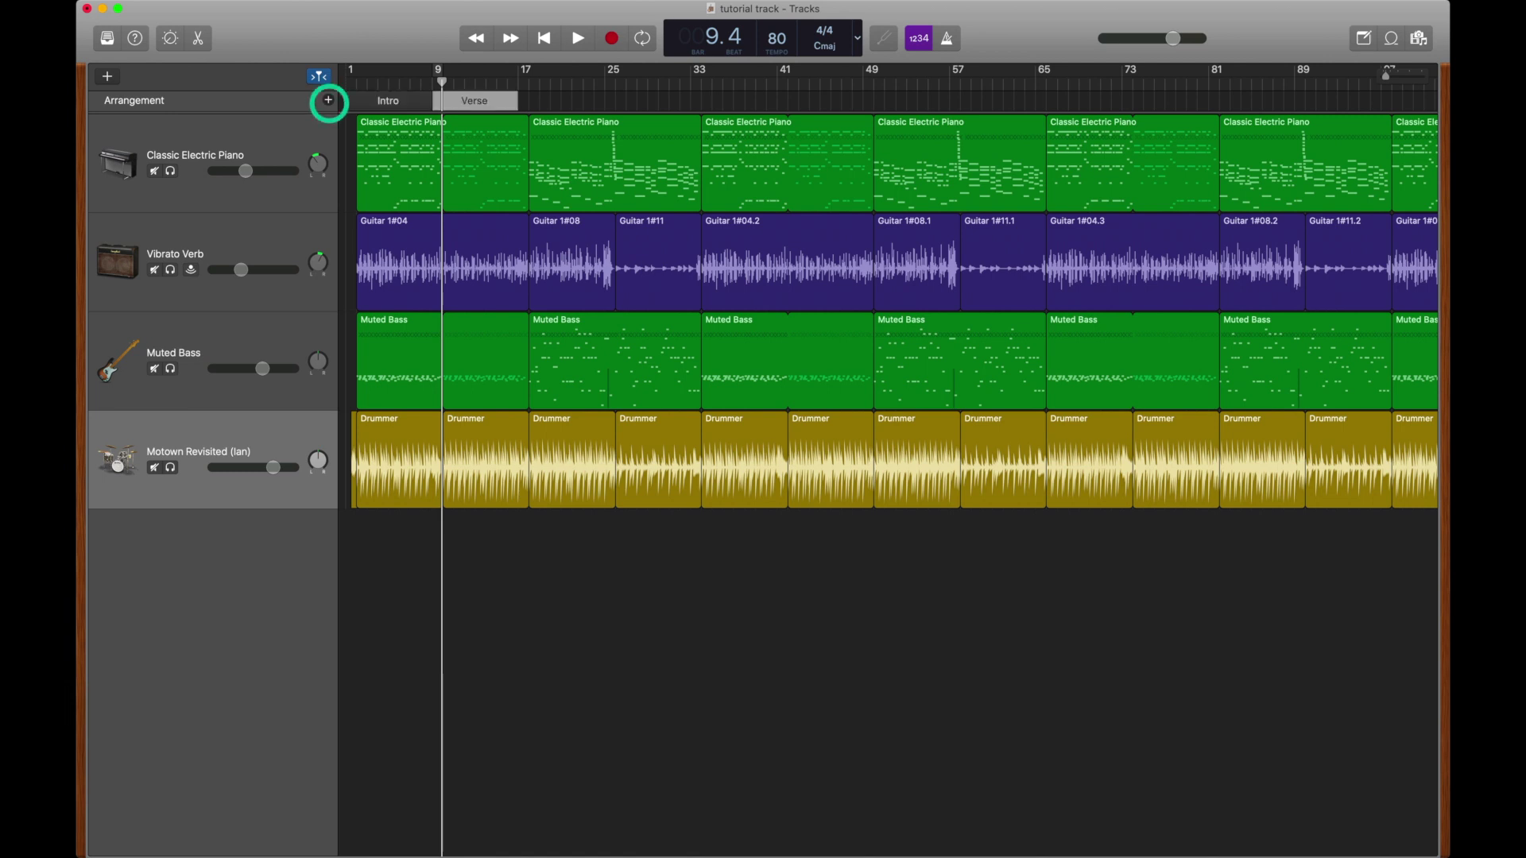
left_click(328, 100)
left_click(329, 100)
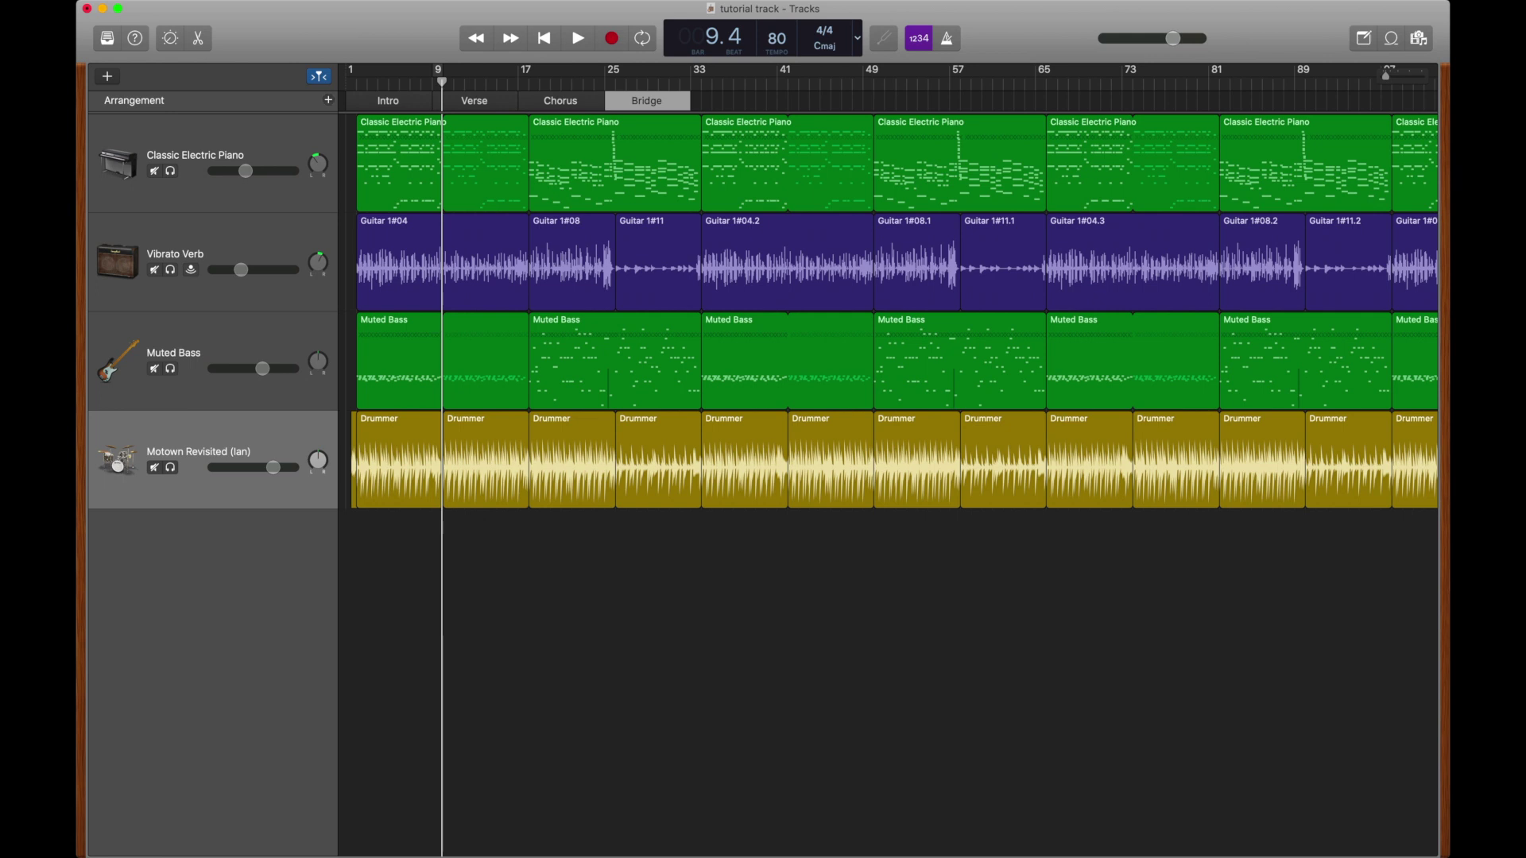
End the Intro at bar 5 and the Verse at bar 13, and rename Chorus to Outro
left_click_drag(436, 102, 389, 104)
left_click_drag(518, 102, 477, 102)
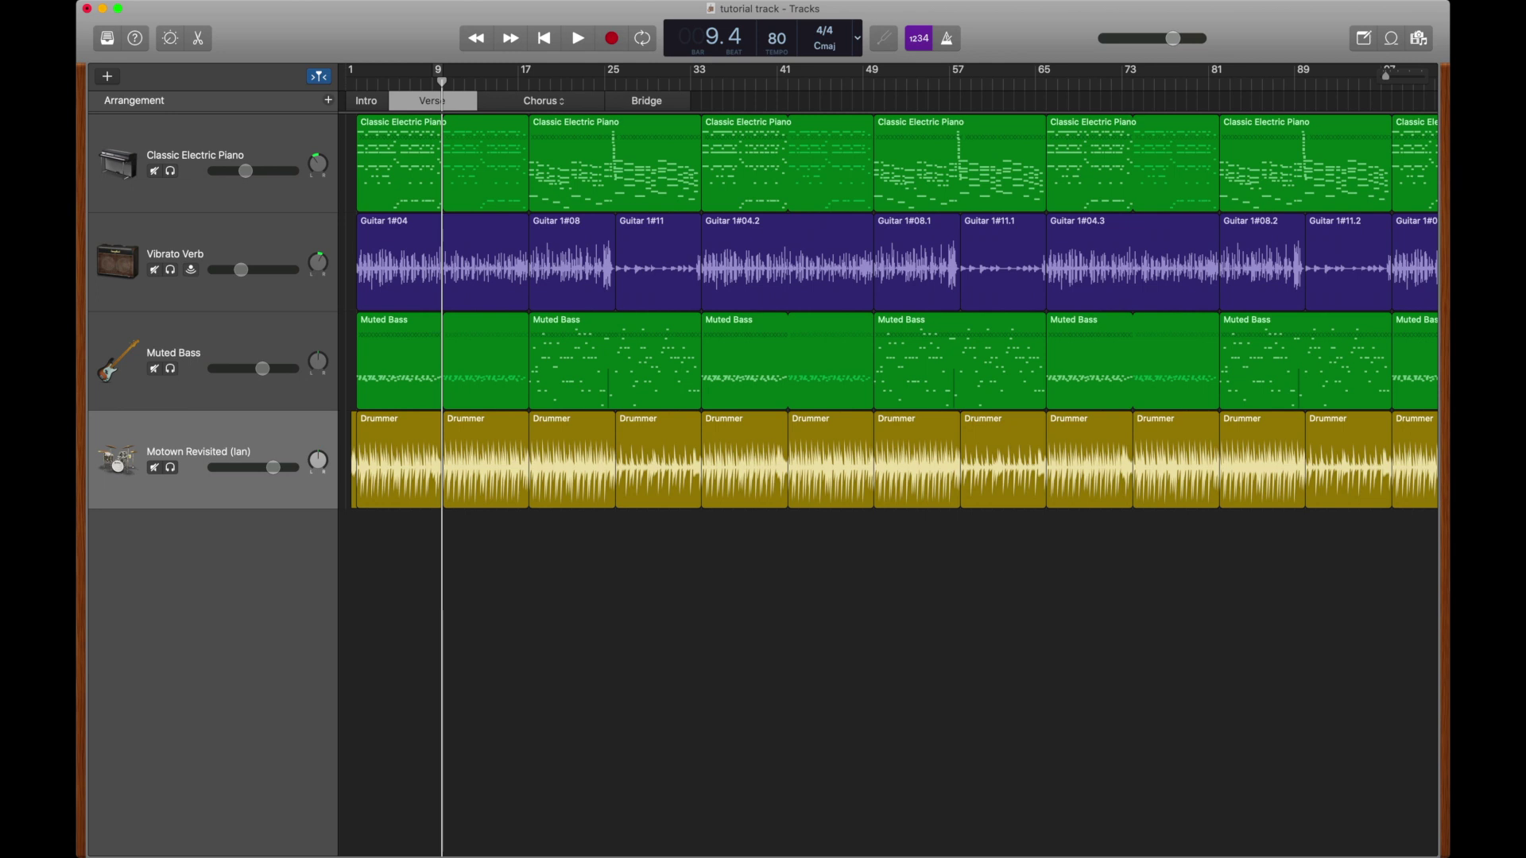
left_click(540, 101)
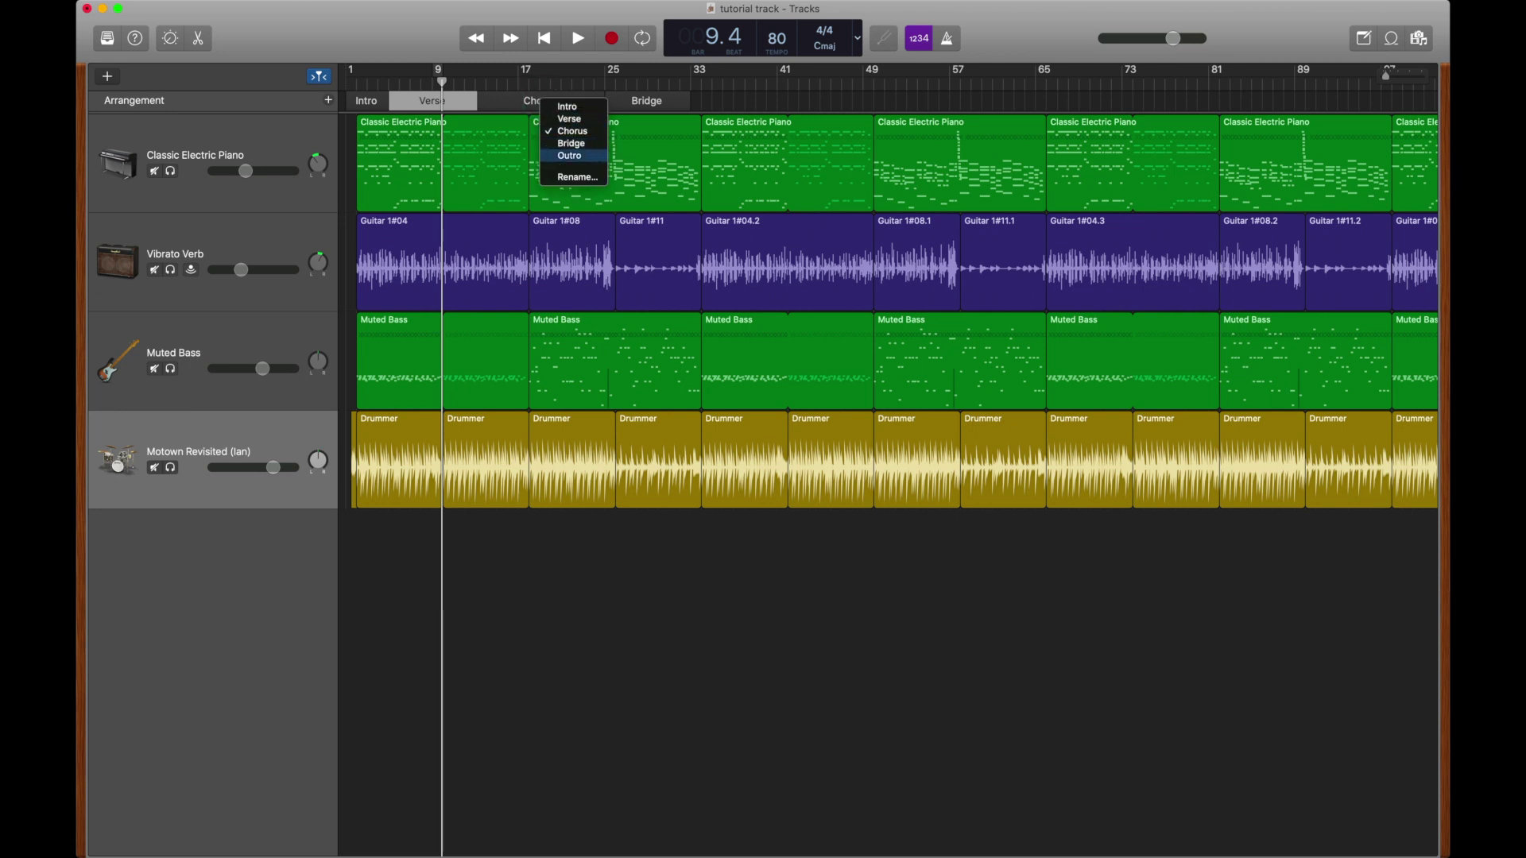
left_click(570, 155)
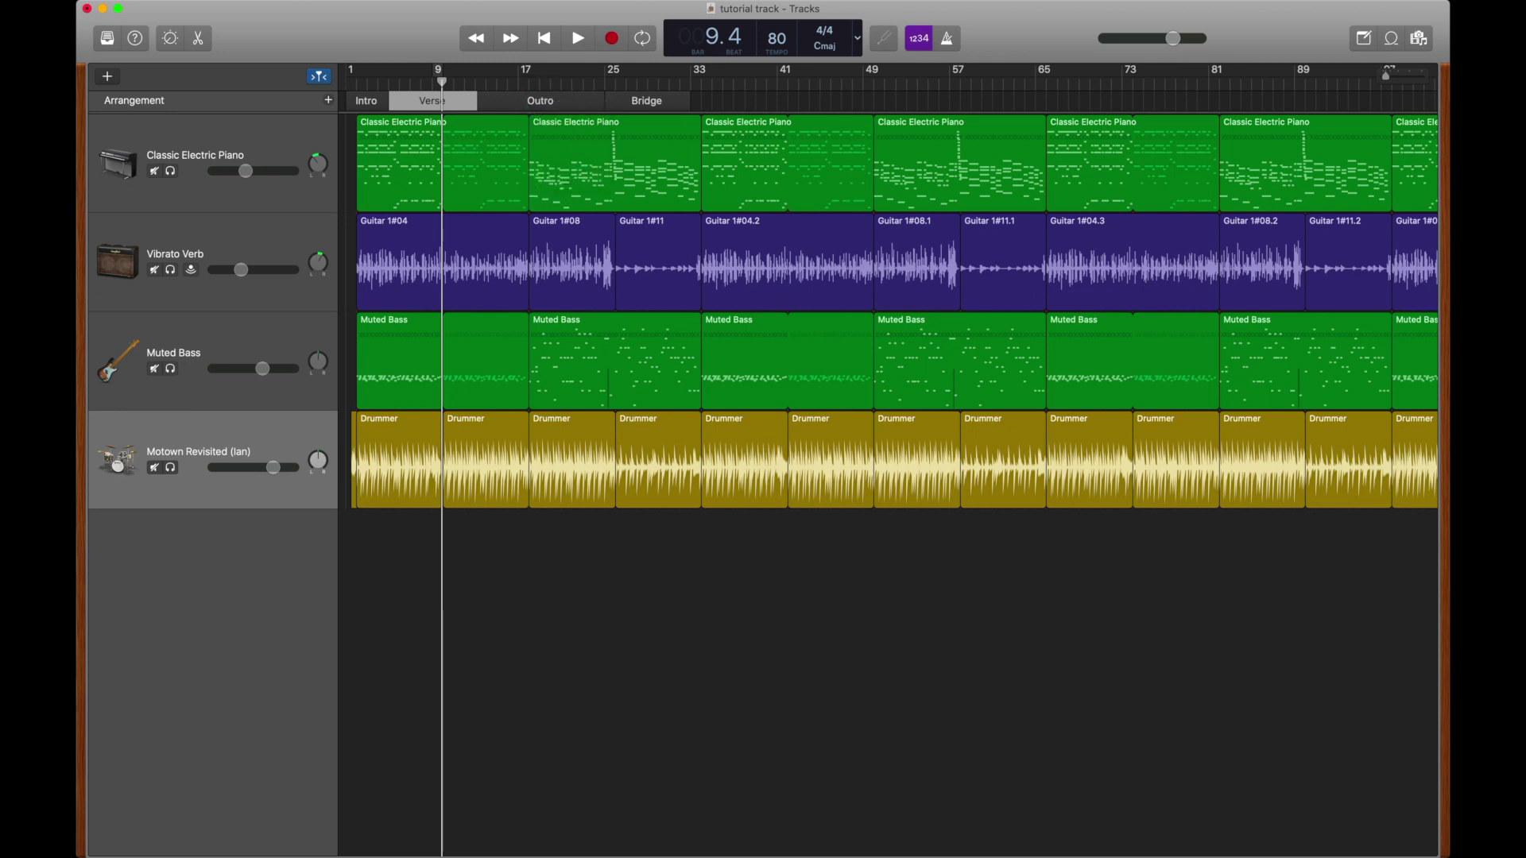
Zoom the timeline out to bars 1–97, then in closely on bars 9–21
left_click_drag(1386, 74, 1372, 73)
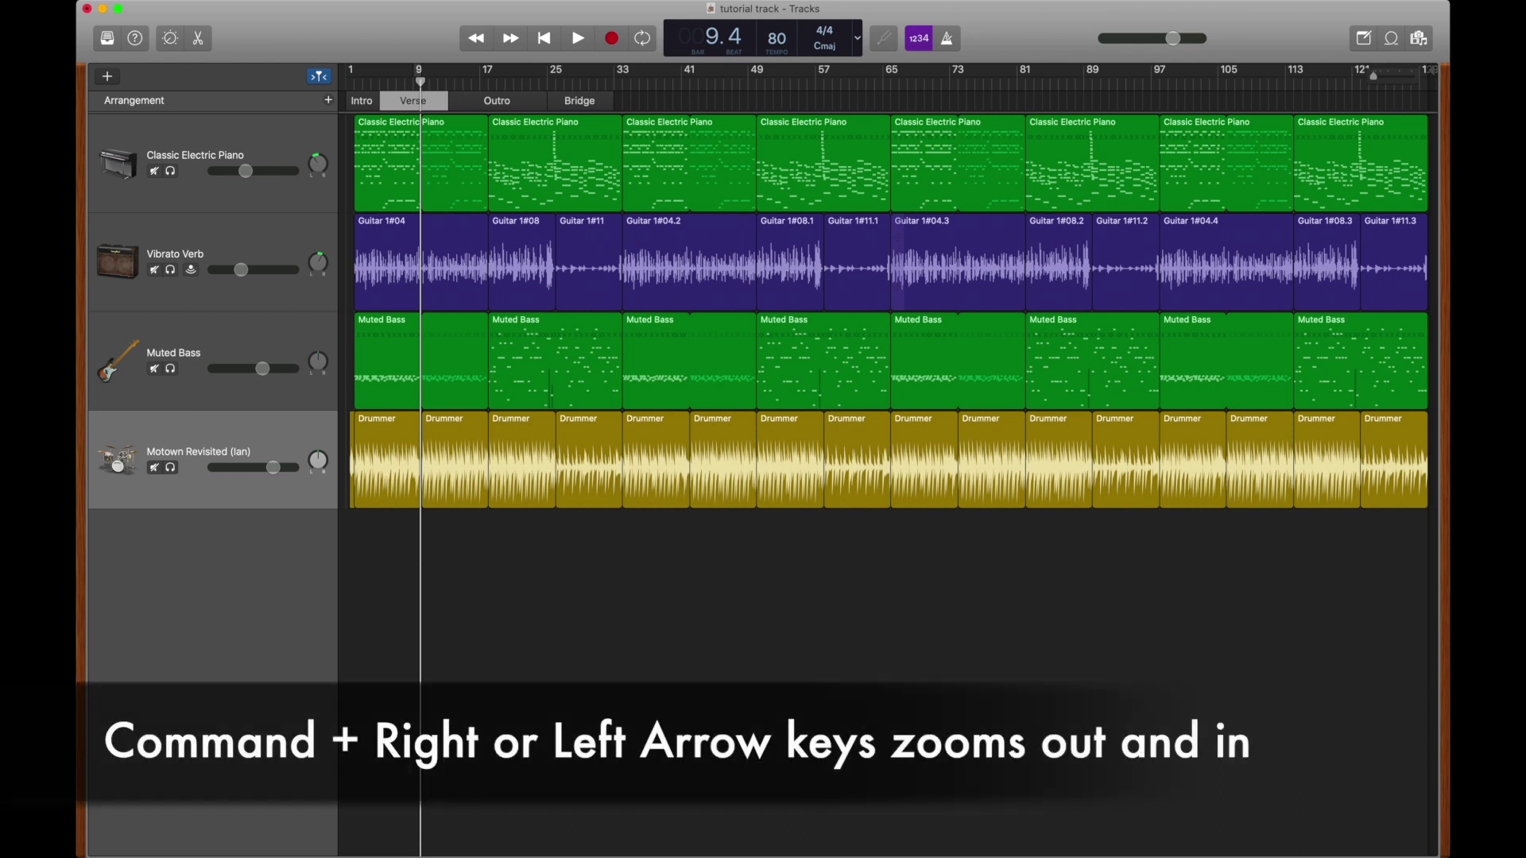
key("super+Right")
key("super+Right")
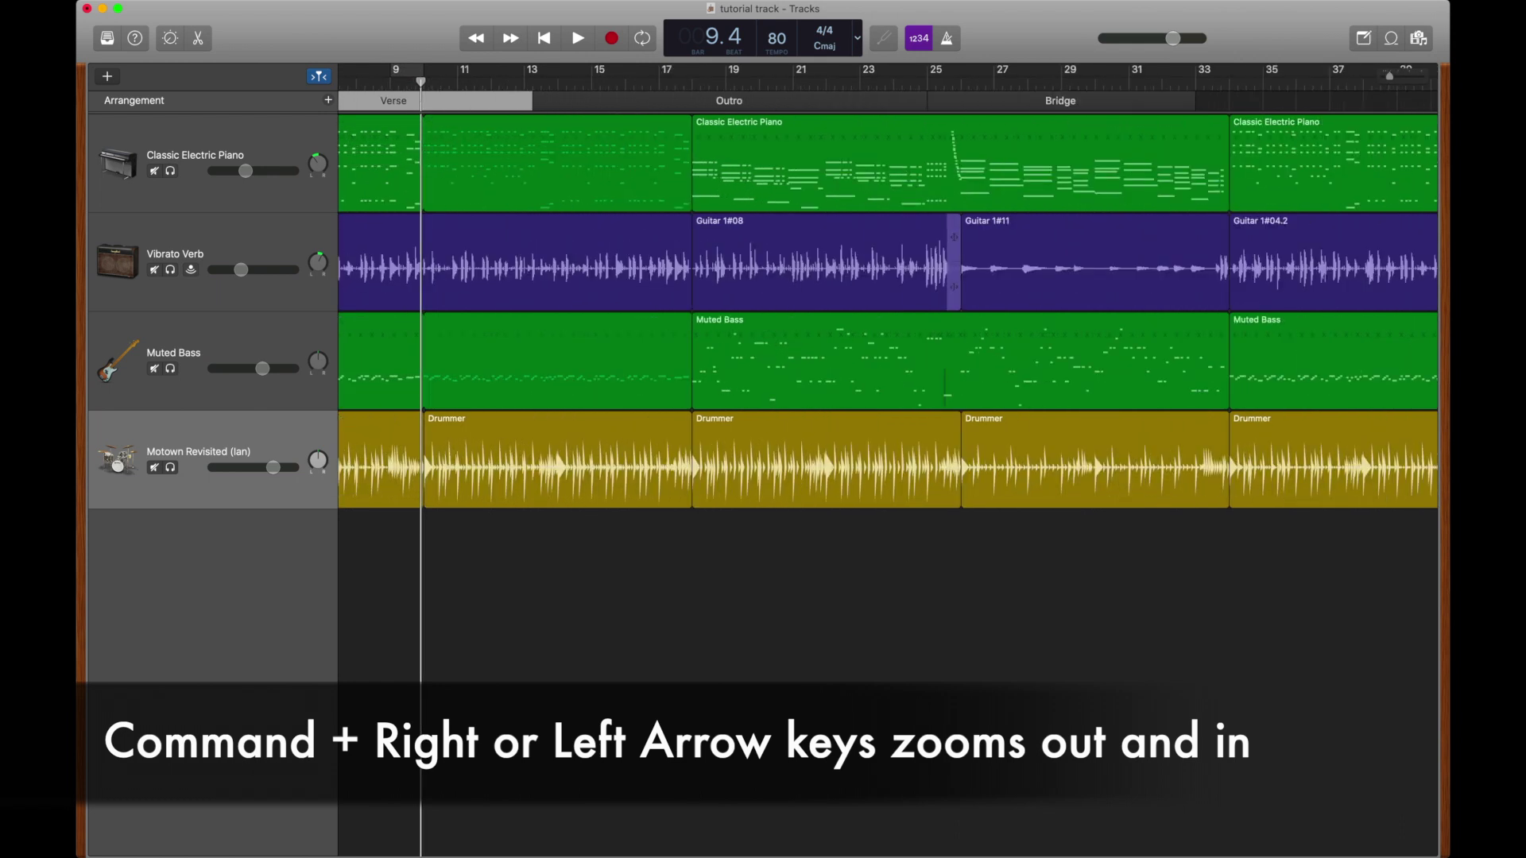
key("super+Left")
key("super+Left")
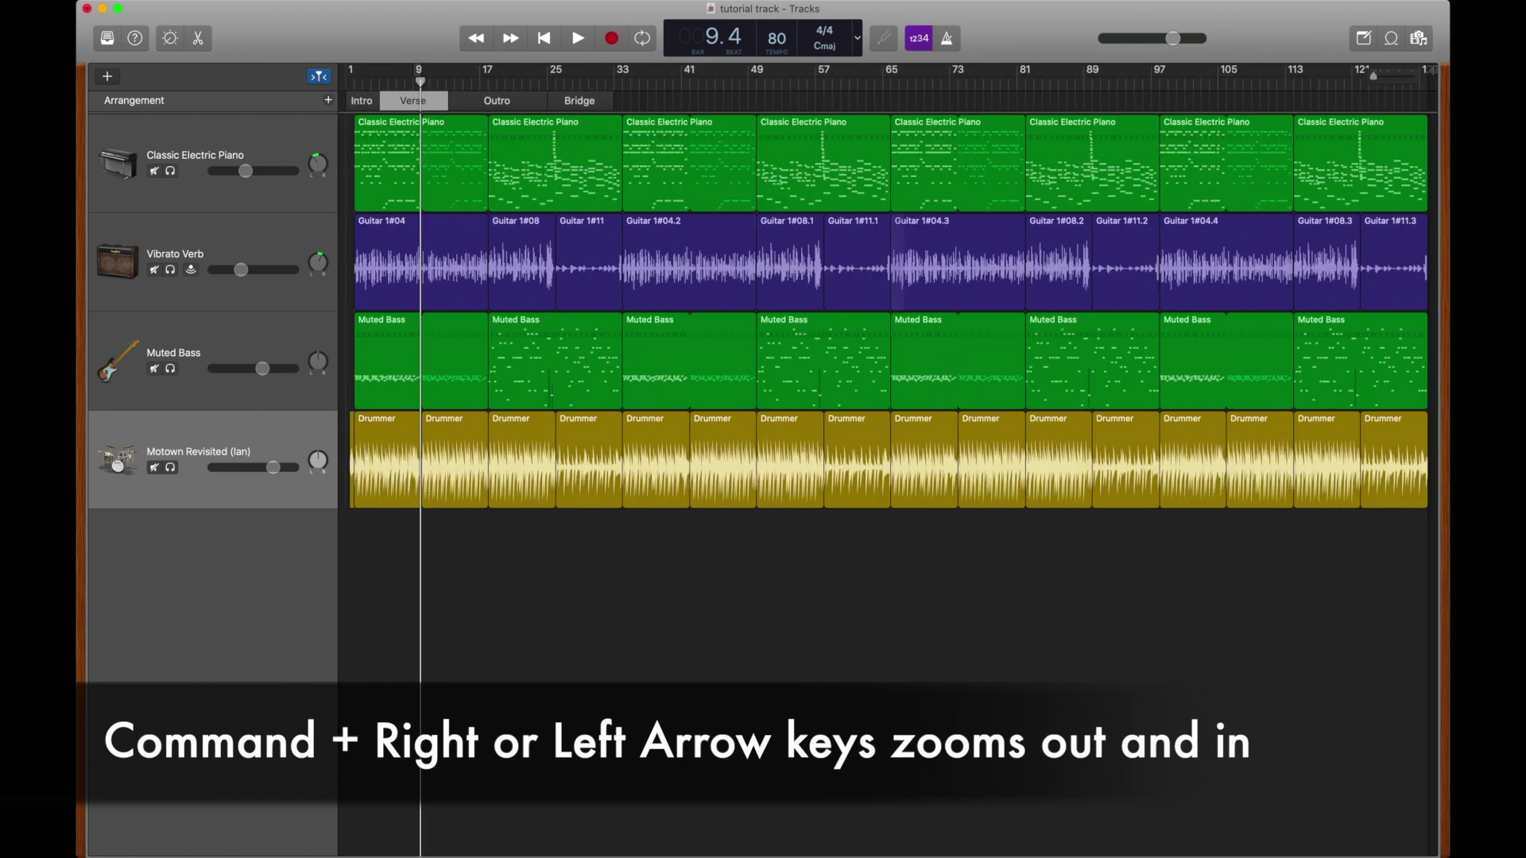
key("super+Right")
key("super+Right")
key("super+Right")
Shorten the Intro section to a single bar
scroll(888, 461, "left", 10)
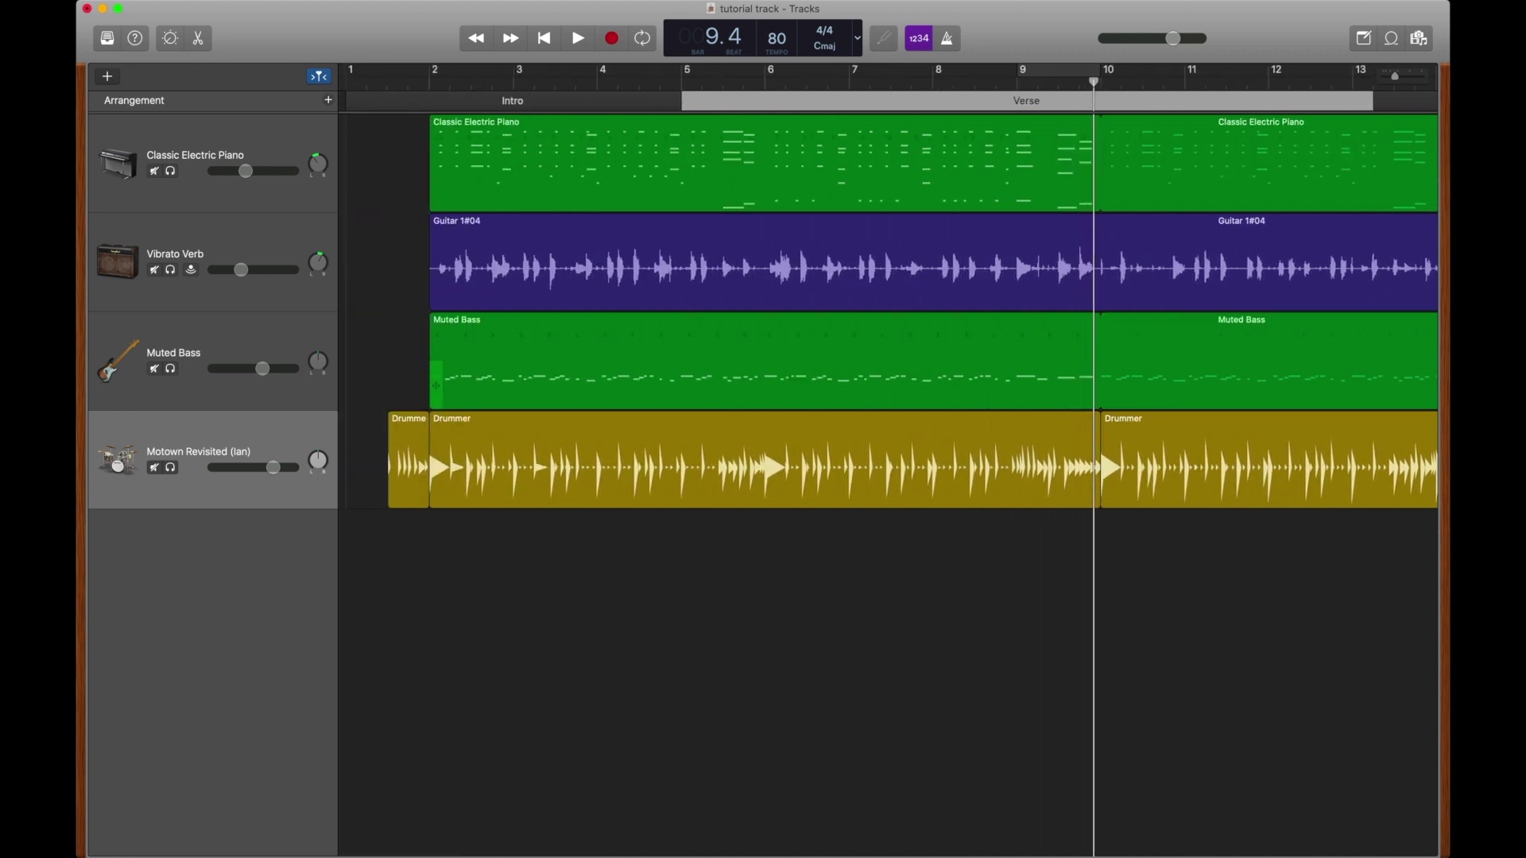
left_click(379, 388)
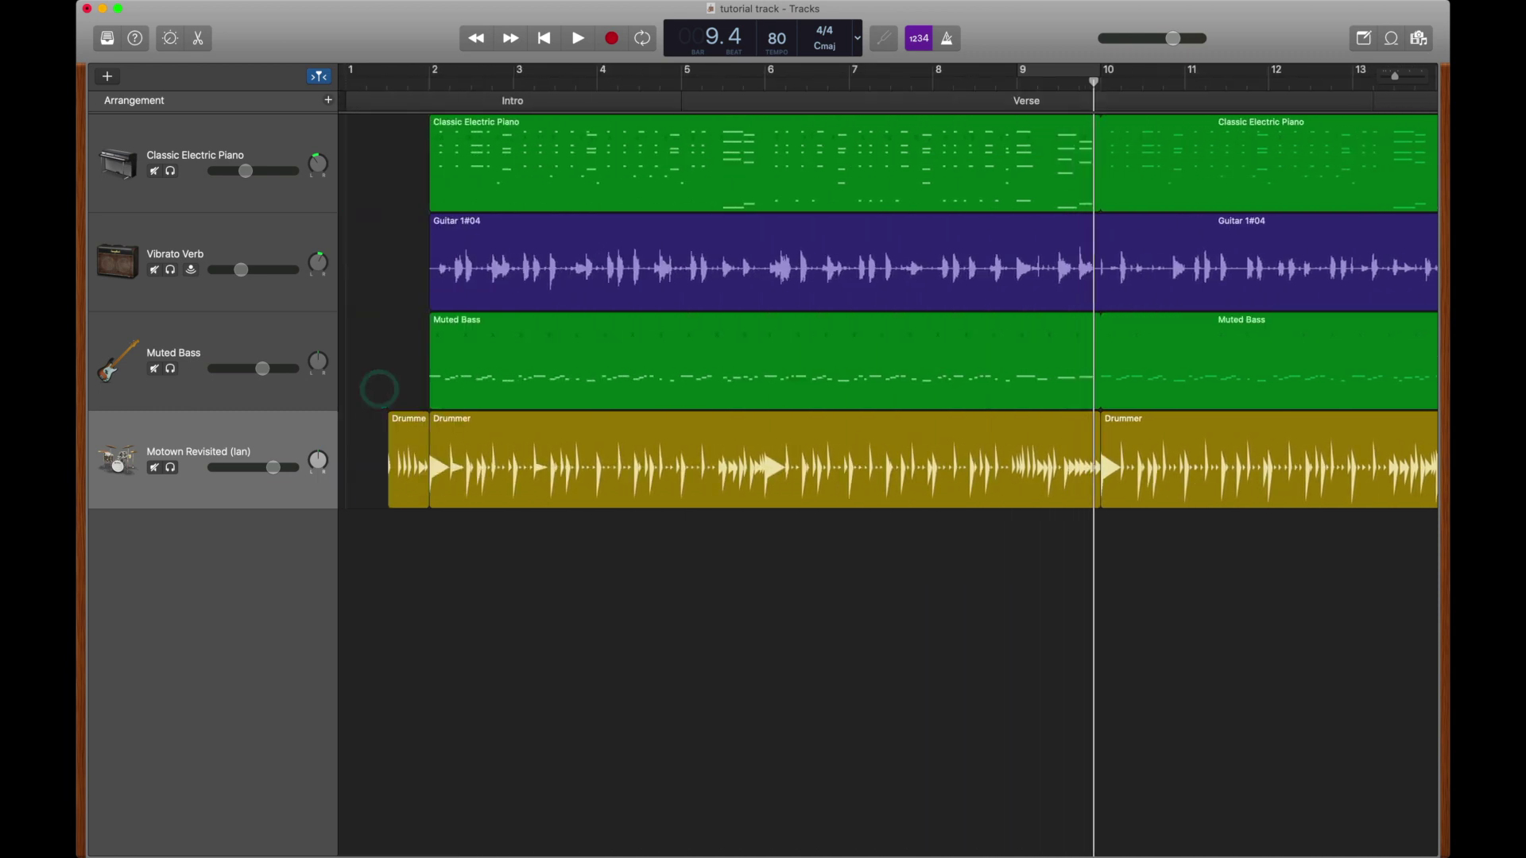
left_click_drag(657, 102, 433, 107)
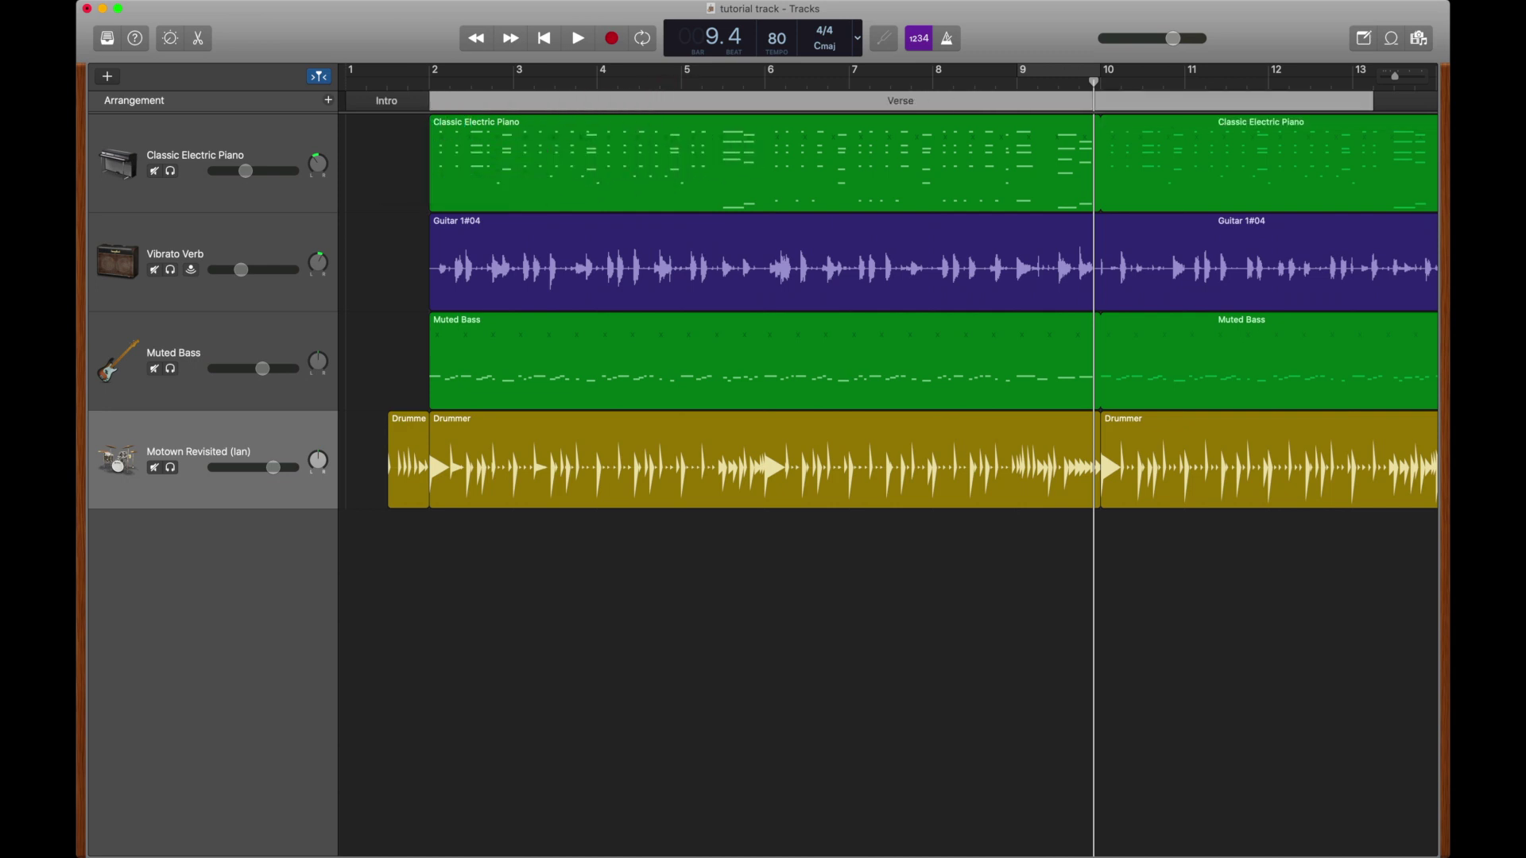
mouse_move(1369, 95)
left_mouse_down()
mouse_move(1124, 147)
mouse_move(732, 130)
mouse_move(733, 144)
left_mouse_up()
Rename Outro to Chorus, extend the Bridge to bar 33, and add an Outro after it
left_click(632, 97)
left_click(670, 130)
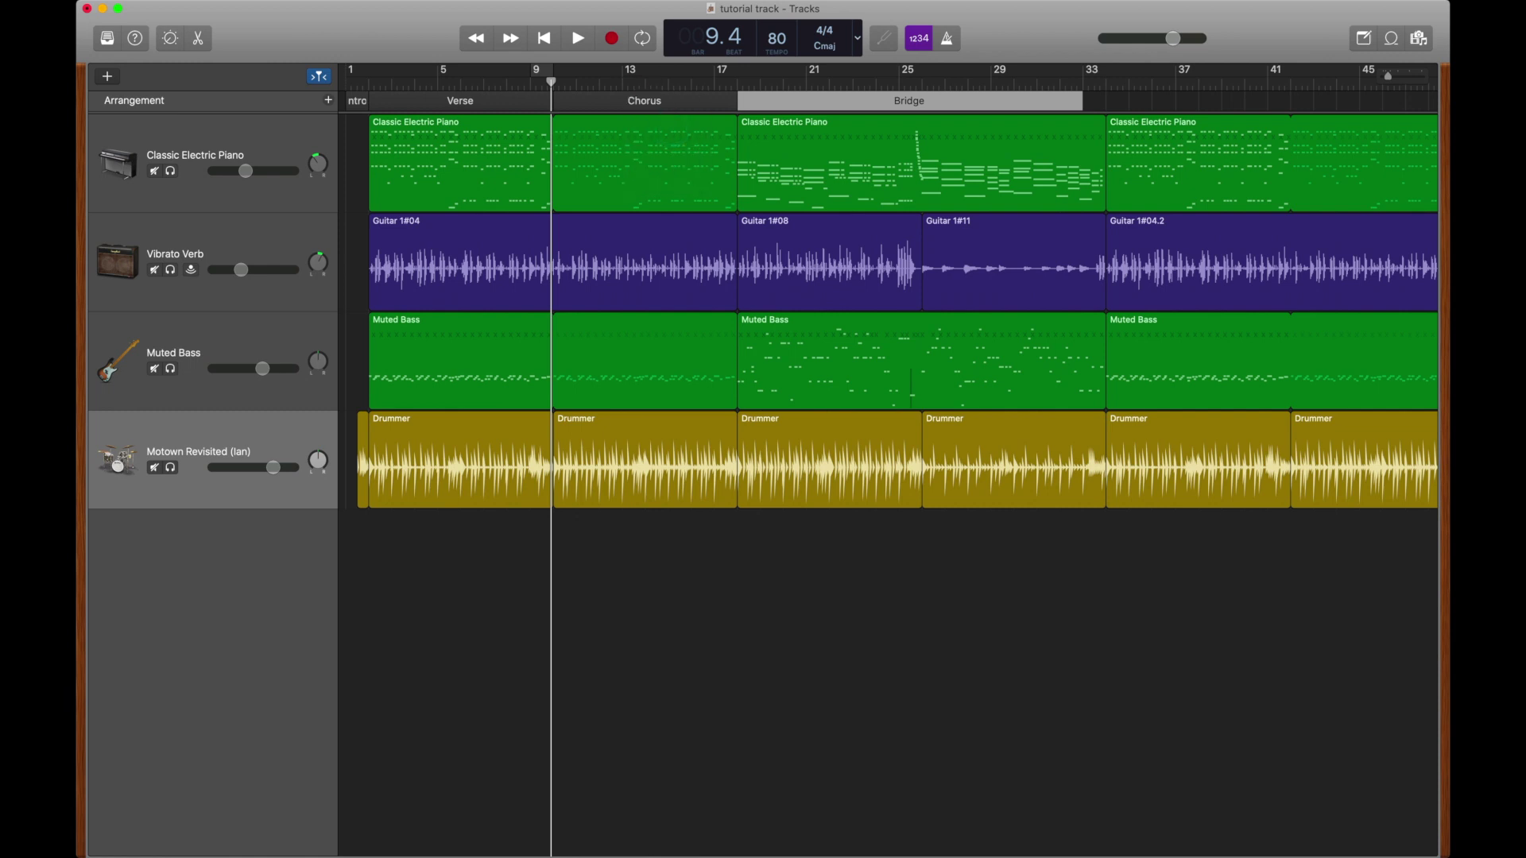
left_click_drag(1082, 100, 1105, 101)
left_click(328, 100)
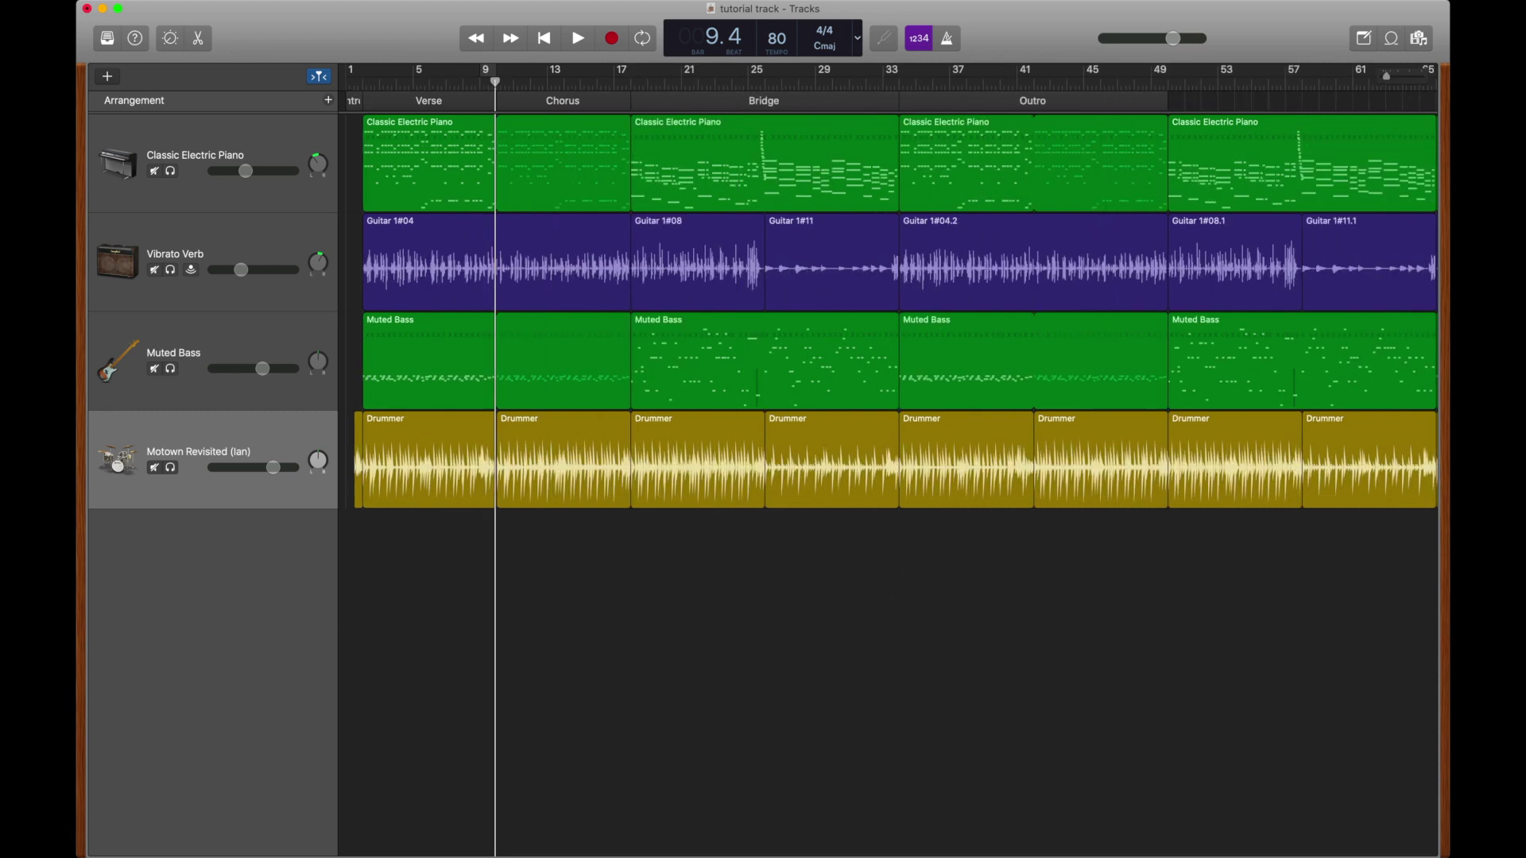
Move the Bridge later, copy the Chorus after itself, and place an Intro copy at bar 34
mouse_move(691, 101)
left_mouse_down()
mouse_move(1175, 109)
mouse_move(906, 108)
left_mouse_up()
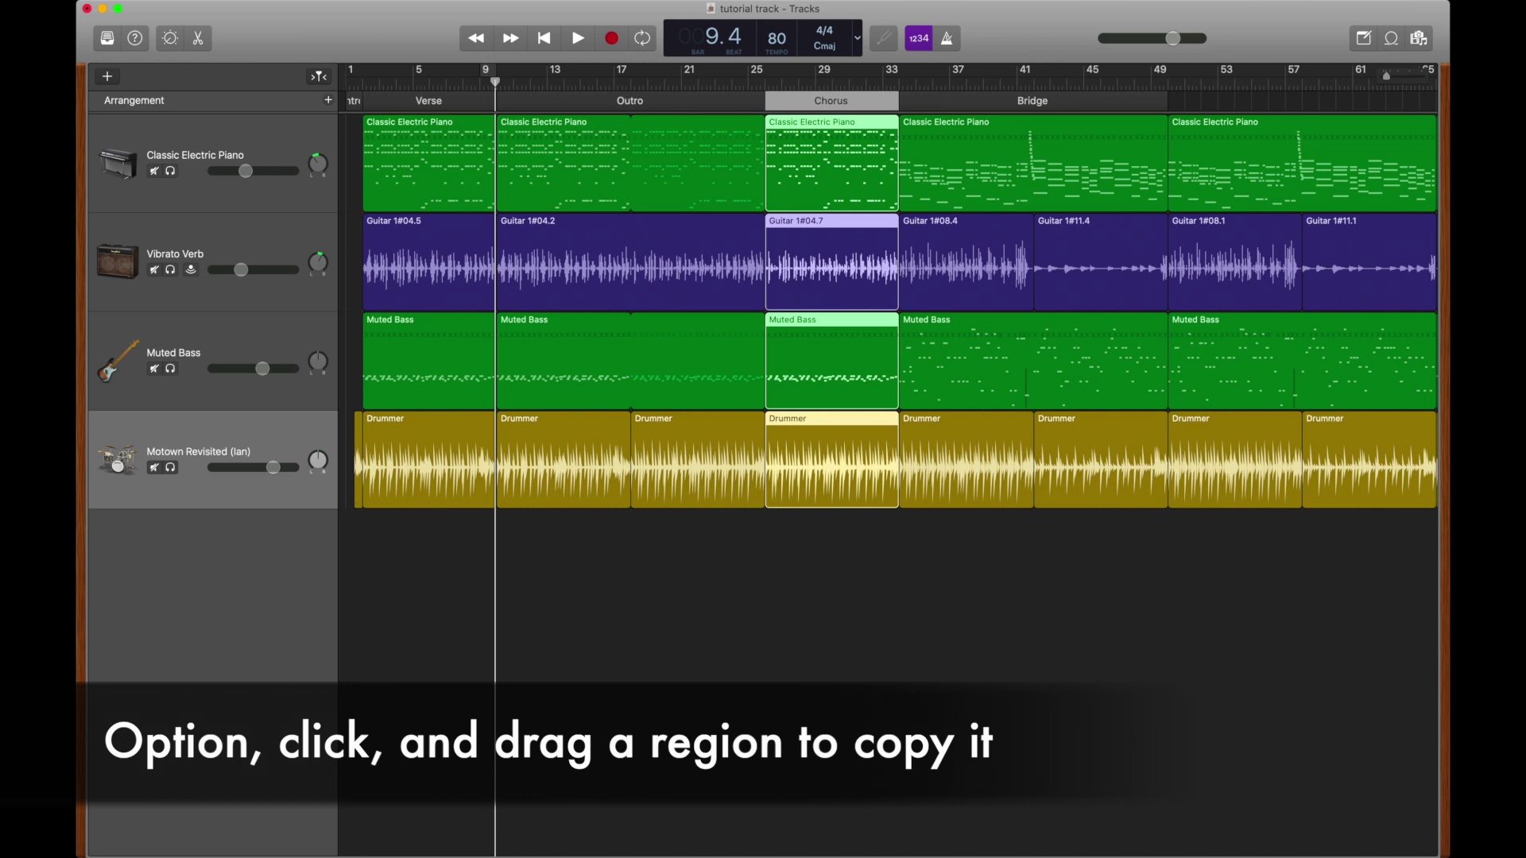
left_click_drag(766, 101, 899, 112)
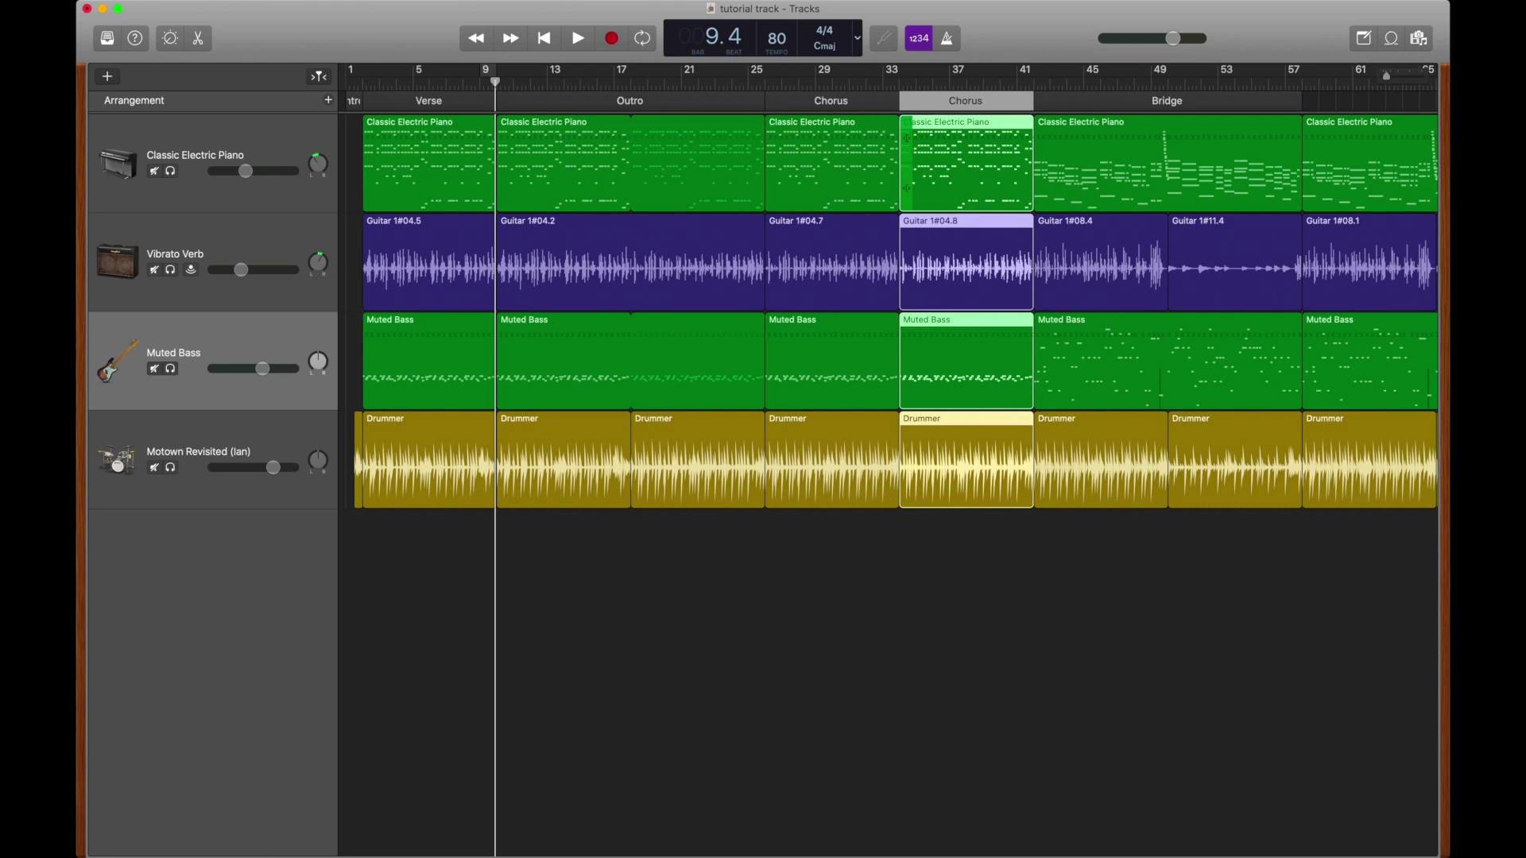
key("super+Right")
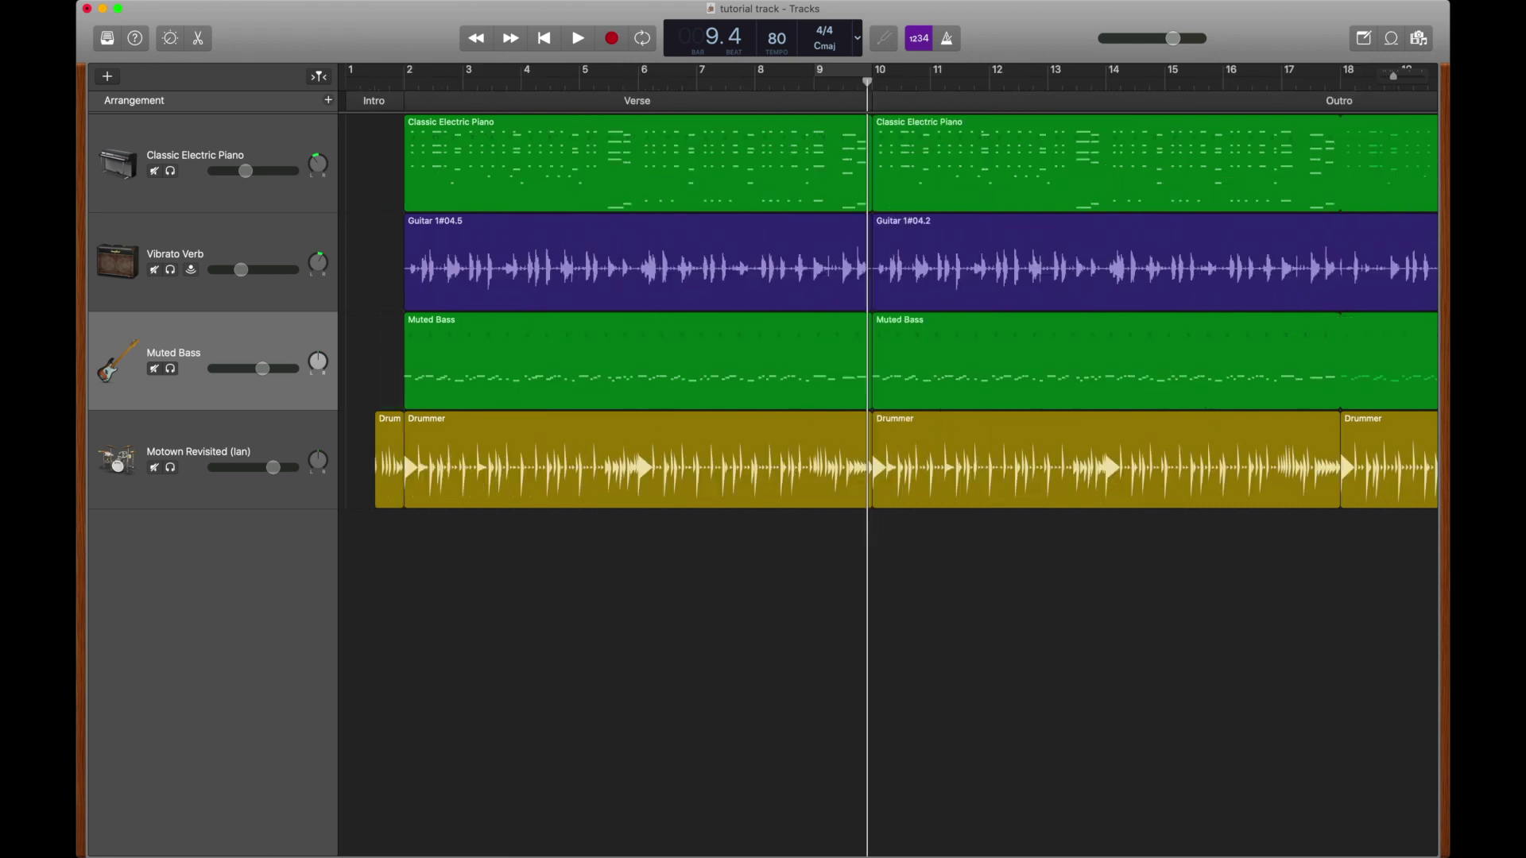
mouse_move(359, 101)
left_mouse_down()
mouse_move(647, 129)
mouse_move(1376, 109)
mouse_move(1443, 141)
mouse_move(1161, 139)
left_mouse_up()
scroll(888, 287, "right", 3)
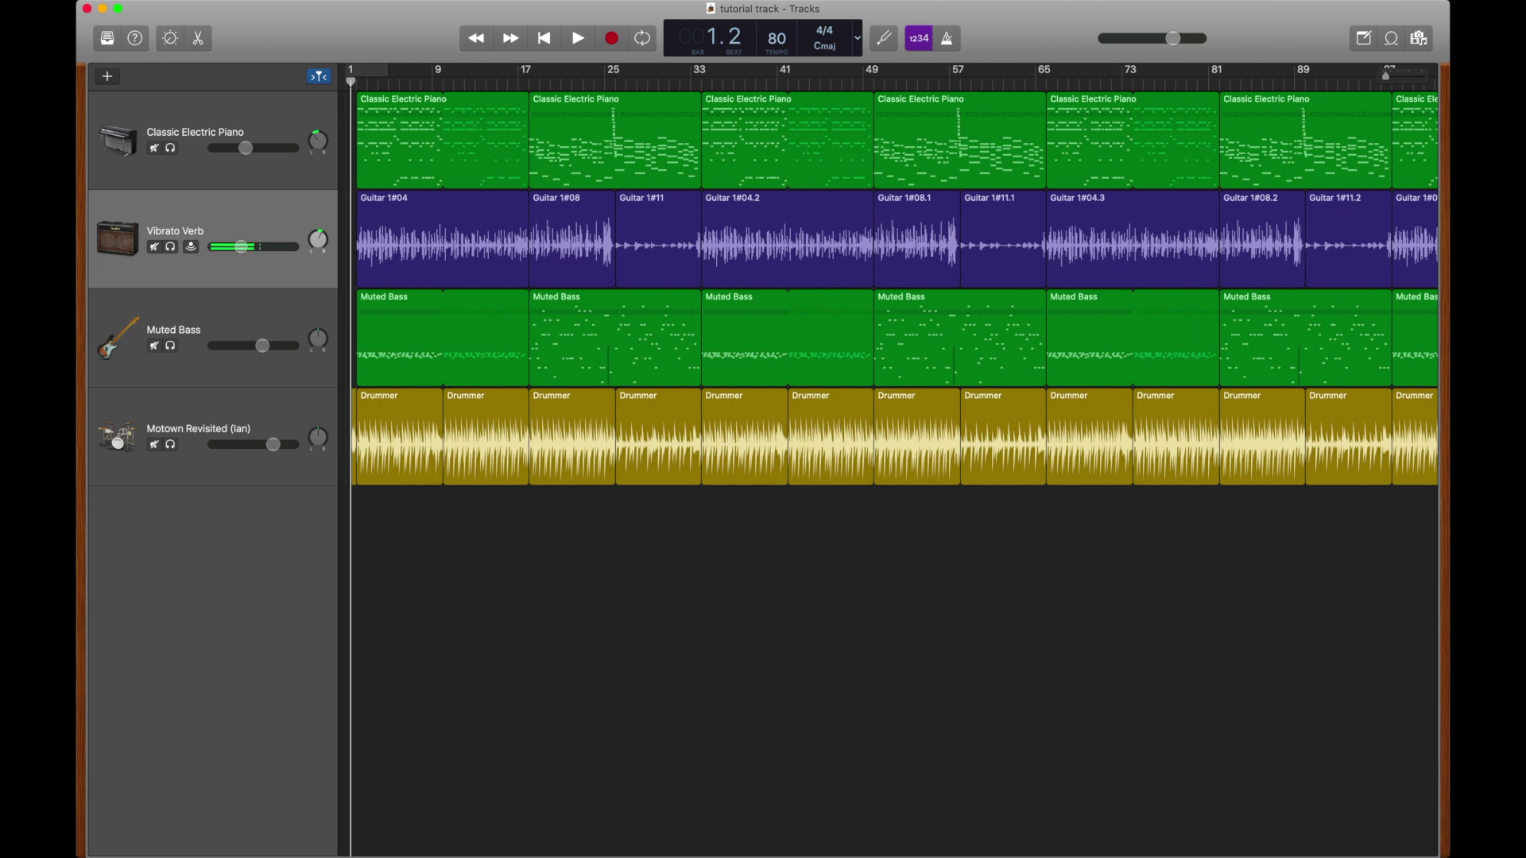
left_click(1174, 38)
mouse_move(1173, 38)
left_mouse_down()
mouse_move(1199, 38)
mouse_move(1109, 38)
mouse_move(1173, 47)
left_mouse_up()
left_click(244, 298)
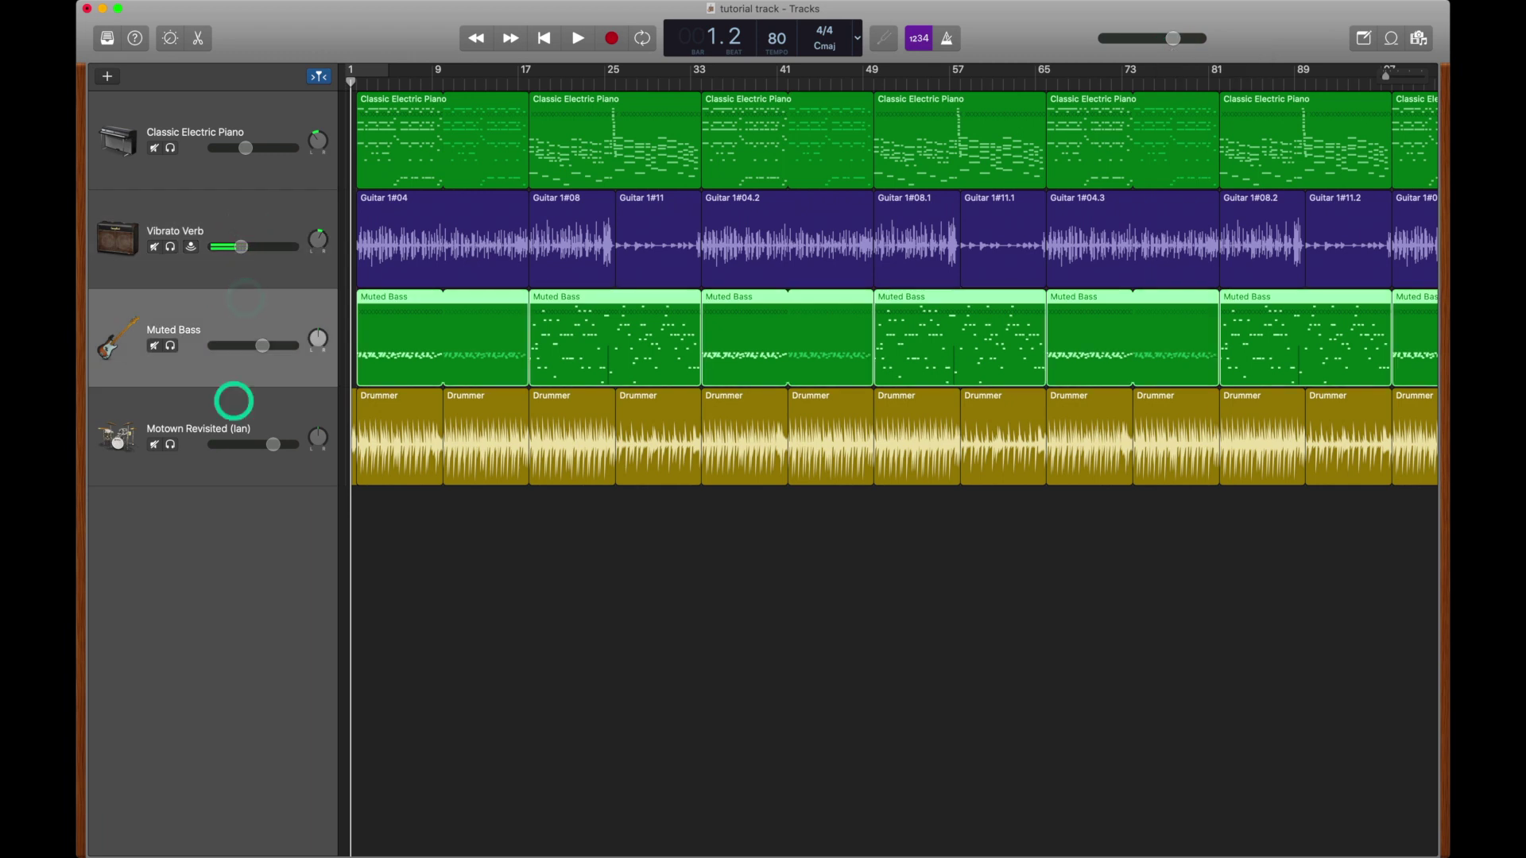
left_click(233, 402)
left_click(245, 119)
left_click(245, 212)
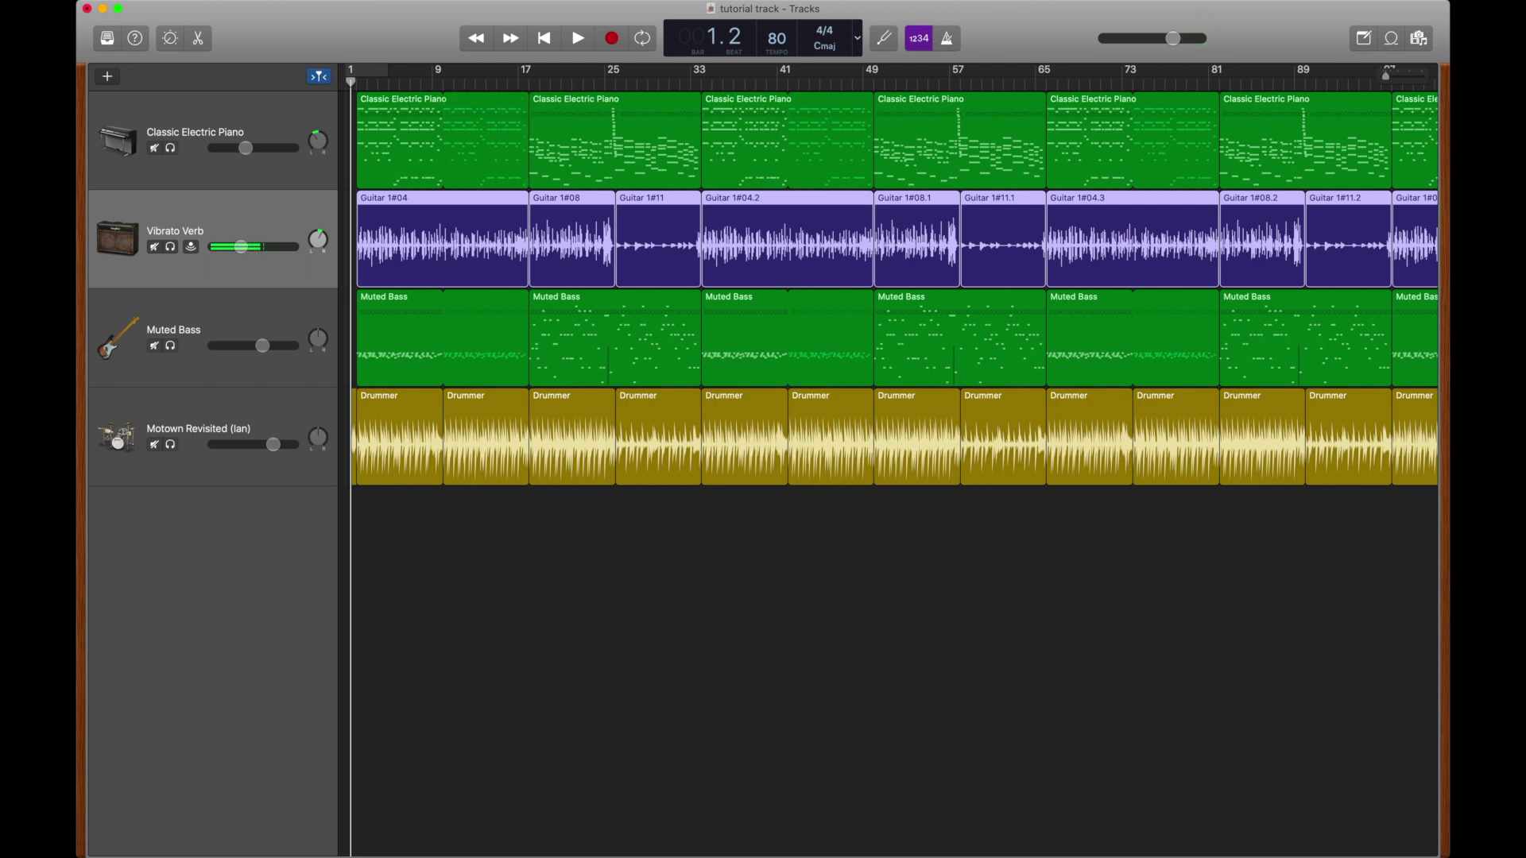
During playback, raise the piano to +4.4 dB and Vibrato Verb, Muted Bass and drummer to +6.0 dB
key("space")
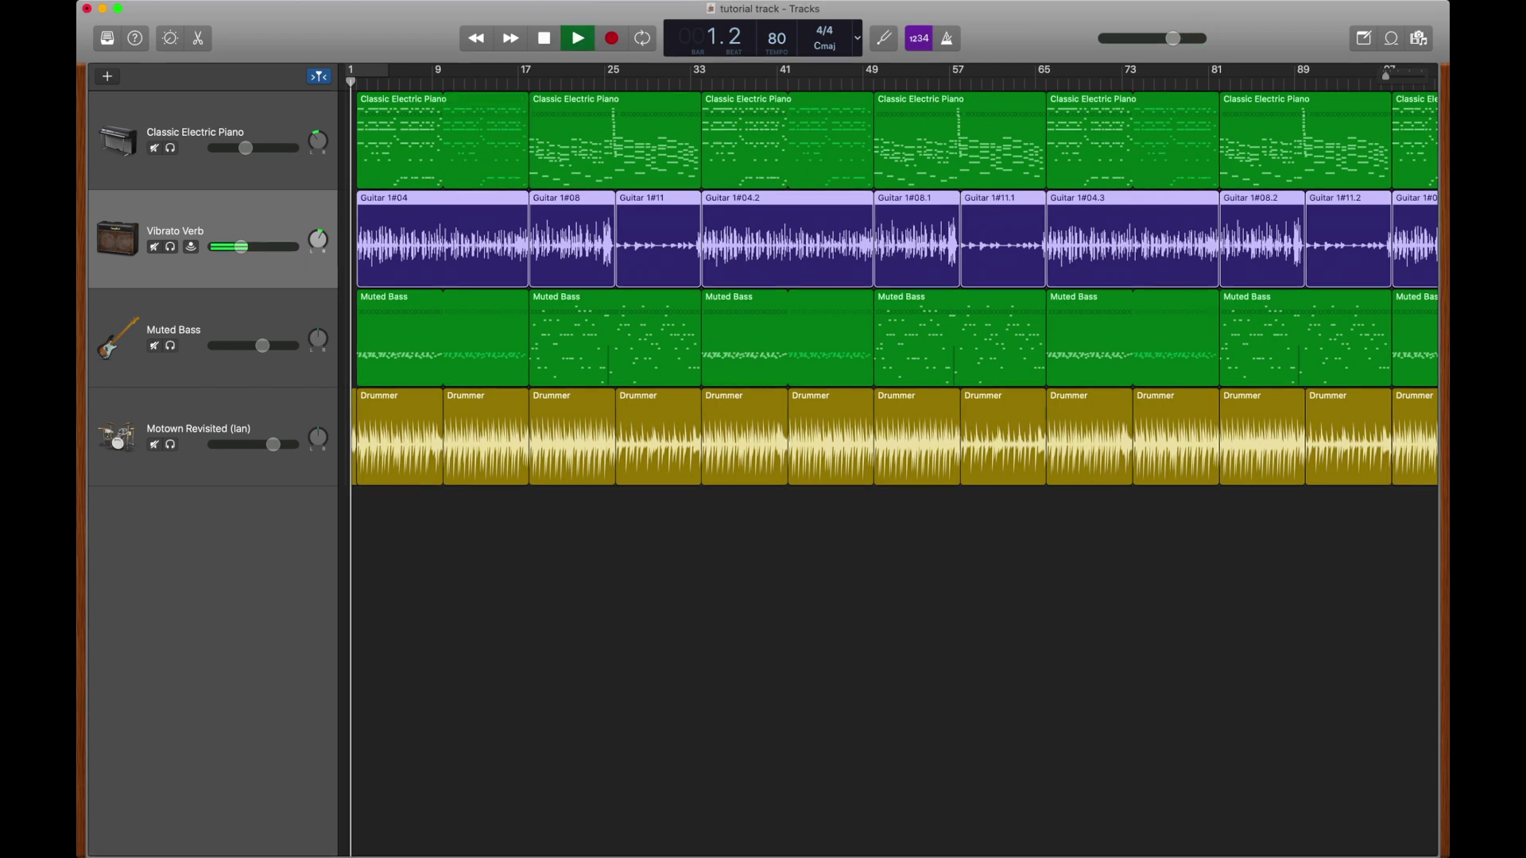
left_click(246, 149)
left_click_drag(247, 149, 359, 157)
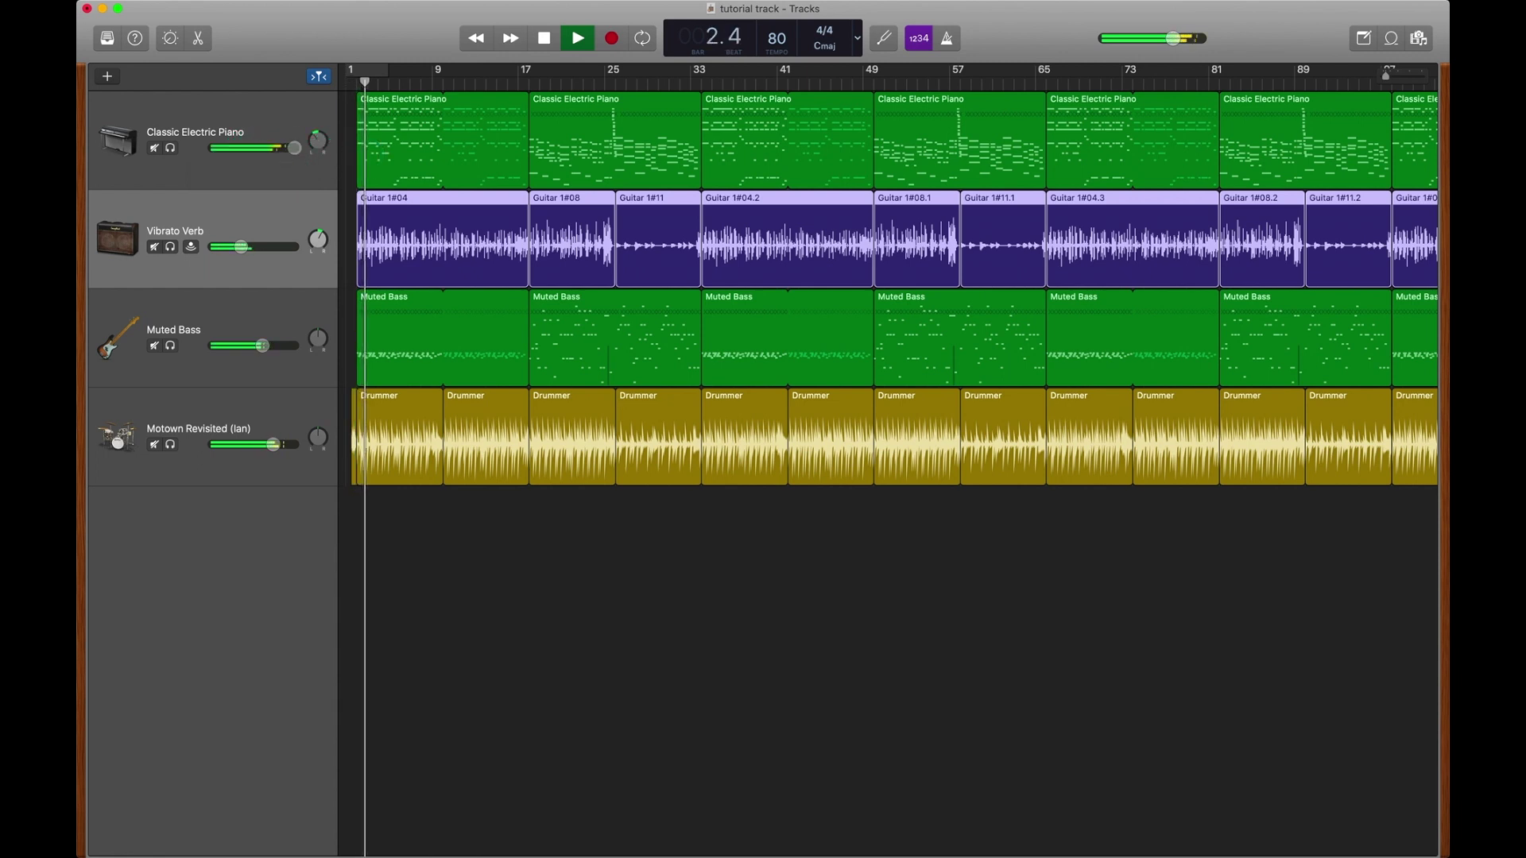
left_click_drag(241, 247, 406, 239)
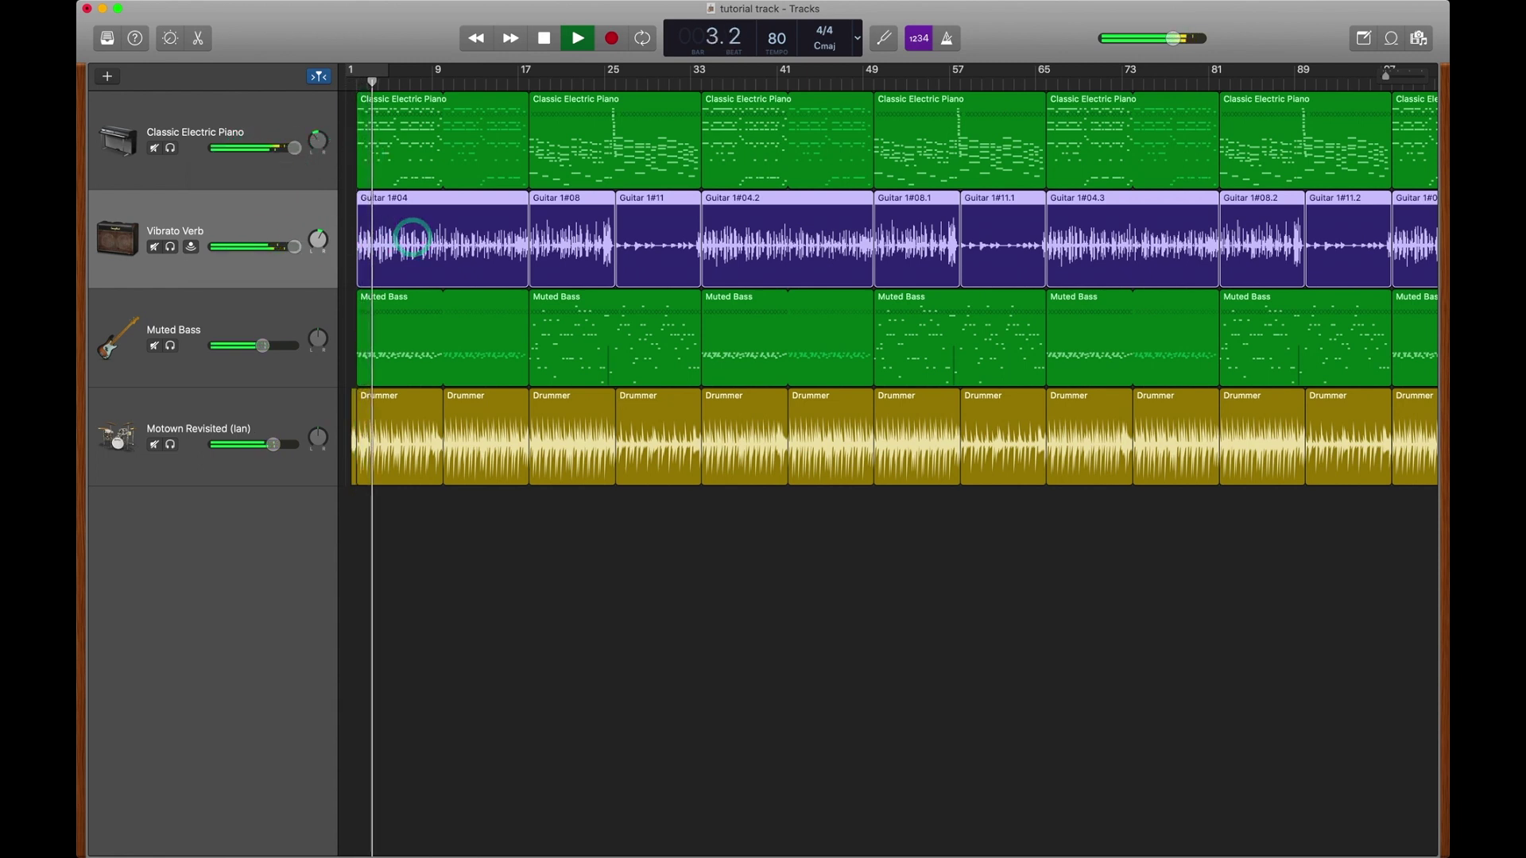
left_click_drag(262, 346, 402, 334)
left_click_drag(273, 444, 404, 448)
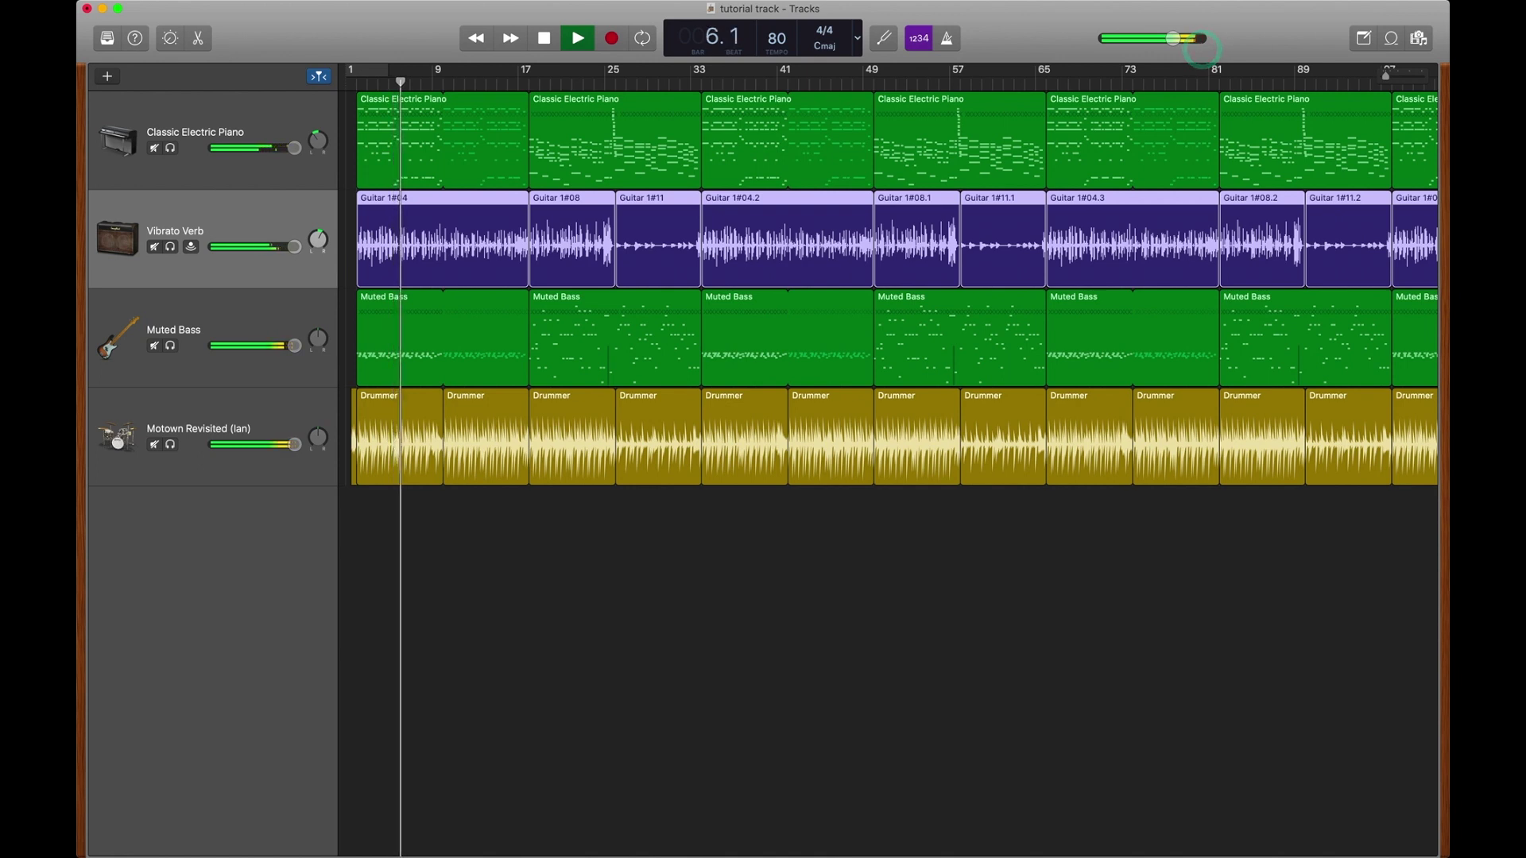
key("space")
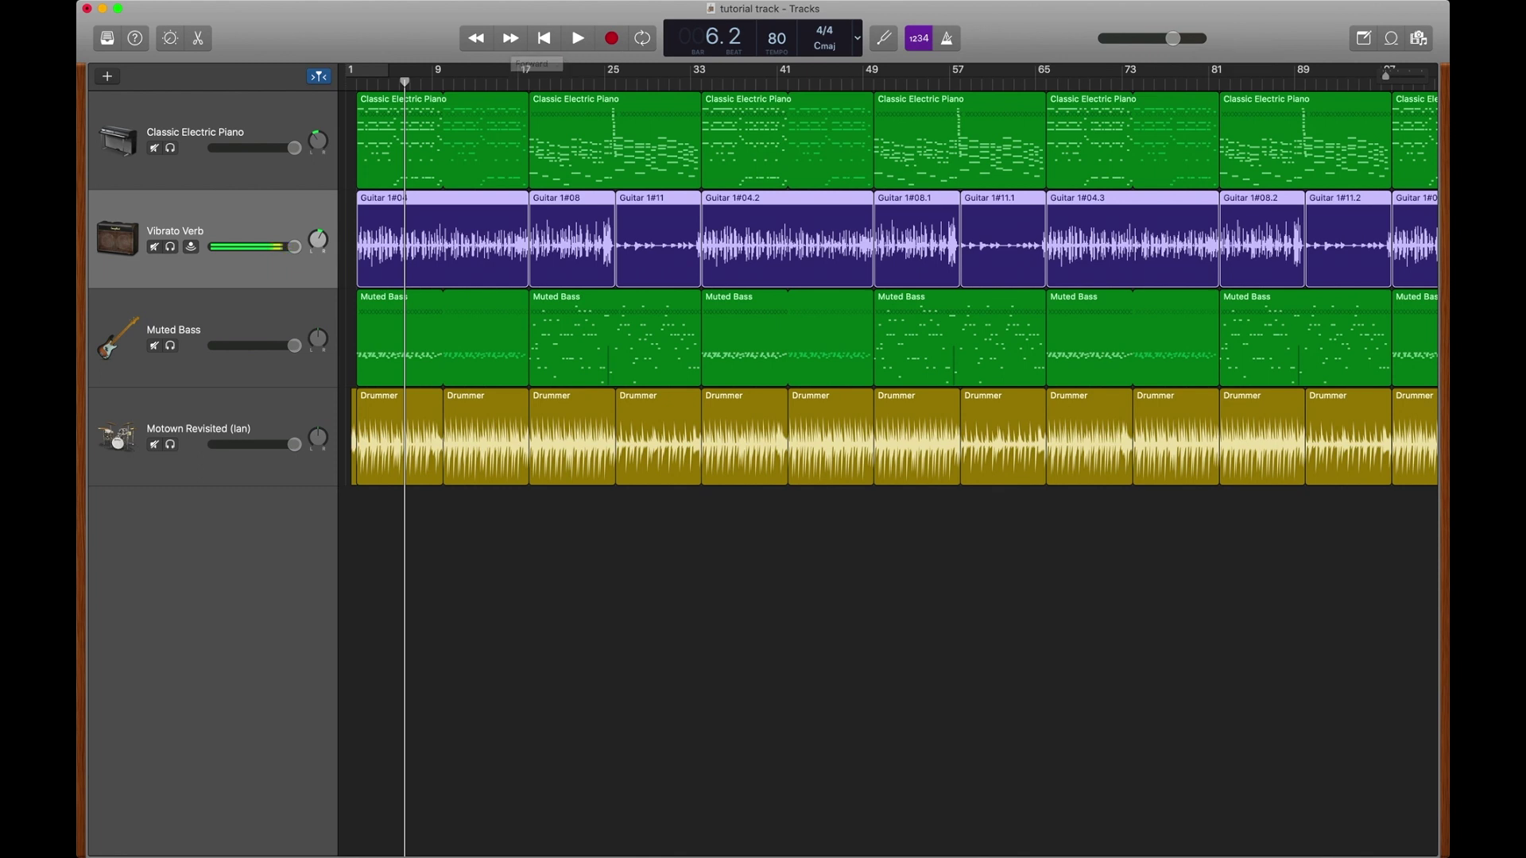
Lower all four track volumes to similar levels and pan the Classic Electric Piano to +63
left_click_drag(265, 147, 222, 146)
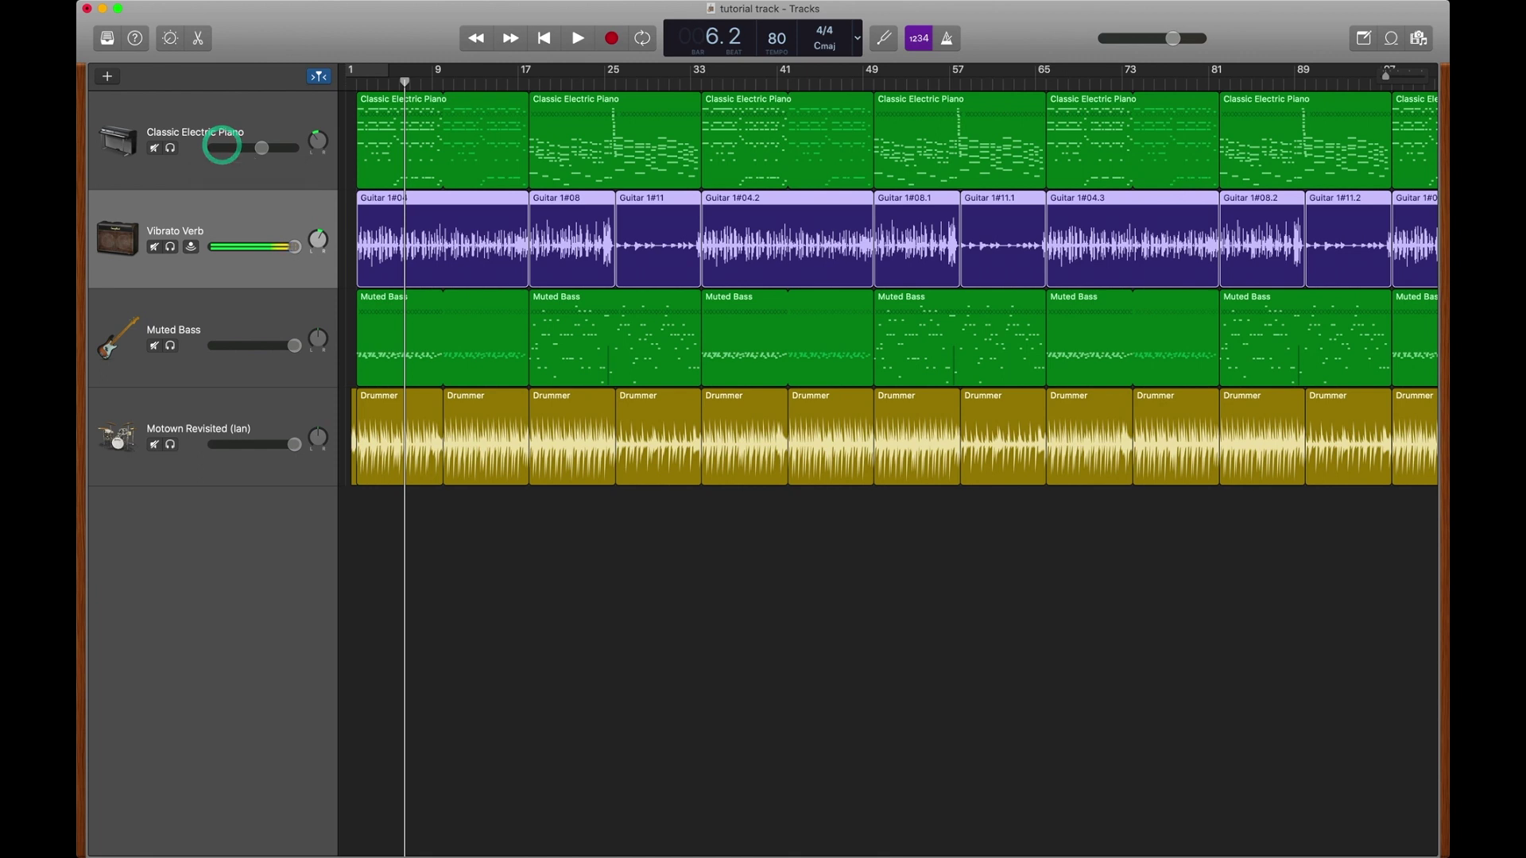
left_click(271, 247)
left_click_drag(271, 247, 233, 248)
left_click_drag(293, 345, 224, 343)
left_click_drag(295, 444, 216, 442)
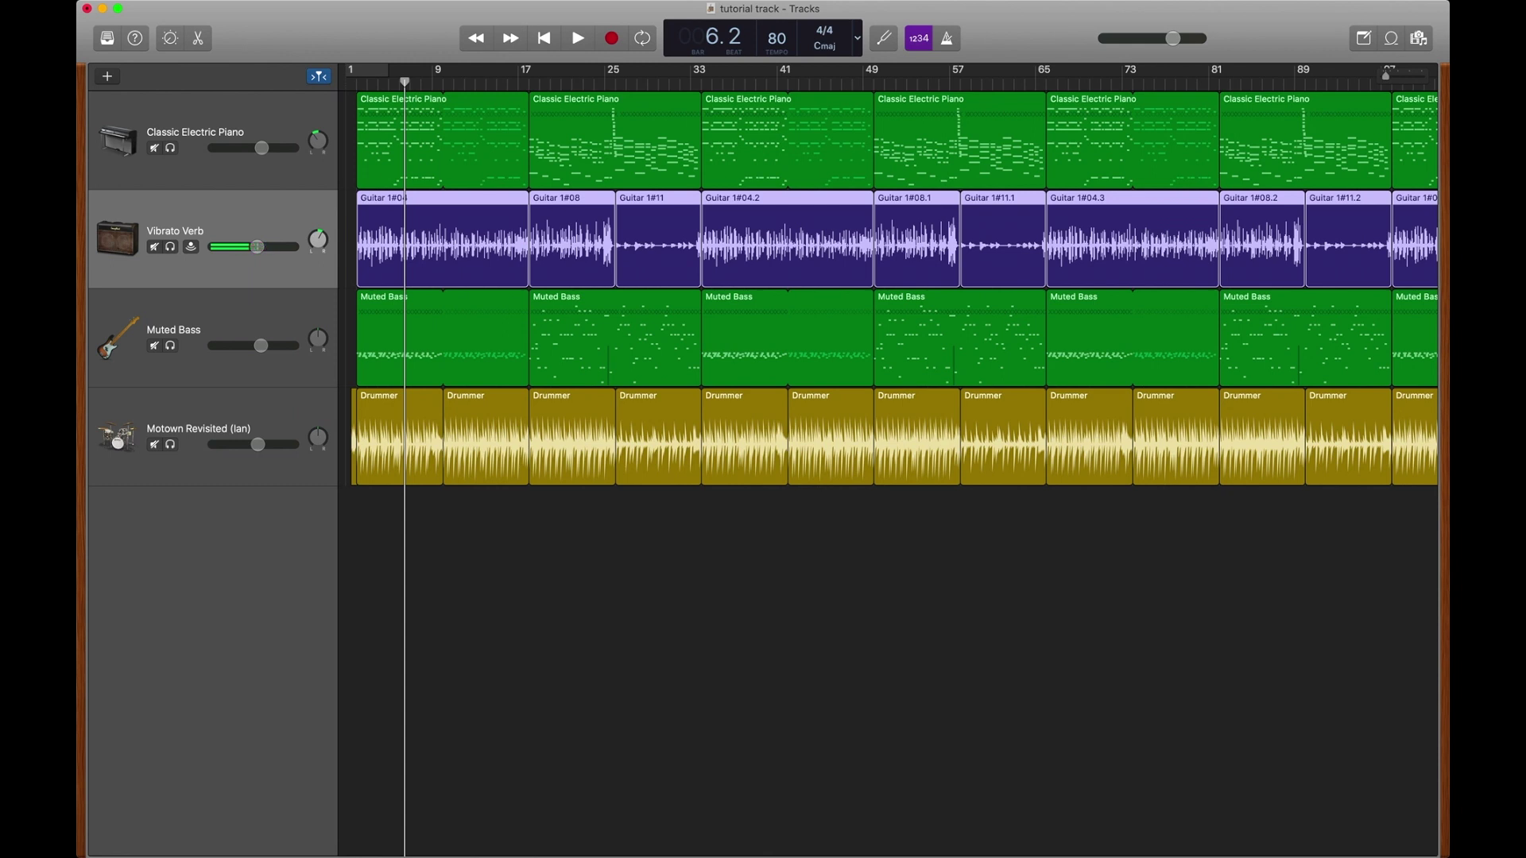
mouse_move(317, 141)
left_mouse_down()
mouse_move(313, 184)
mouse_move(340, 44)
mouse_move(318, 137)
left_mouse_up()
Check that the Muted Bass and drummer pan knobs stay near centre
left_click(317, 343)
left_click(317, 438)
Pan the Classic Electric Piano left, solo it with Vibrato Verb, and start playback
left_click(302, 118)
left_click_drag(302, 117, 302, 131)
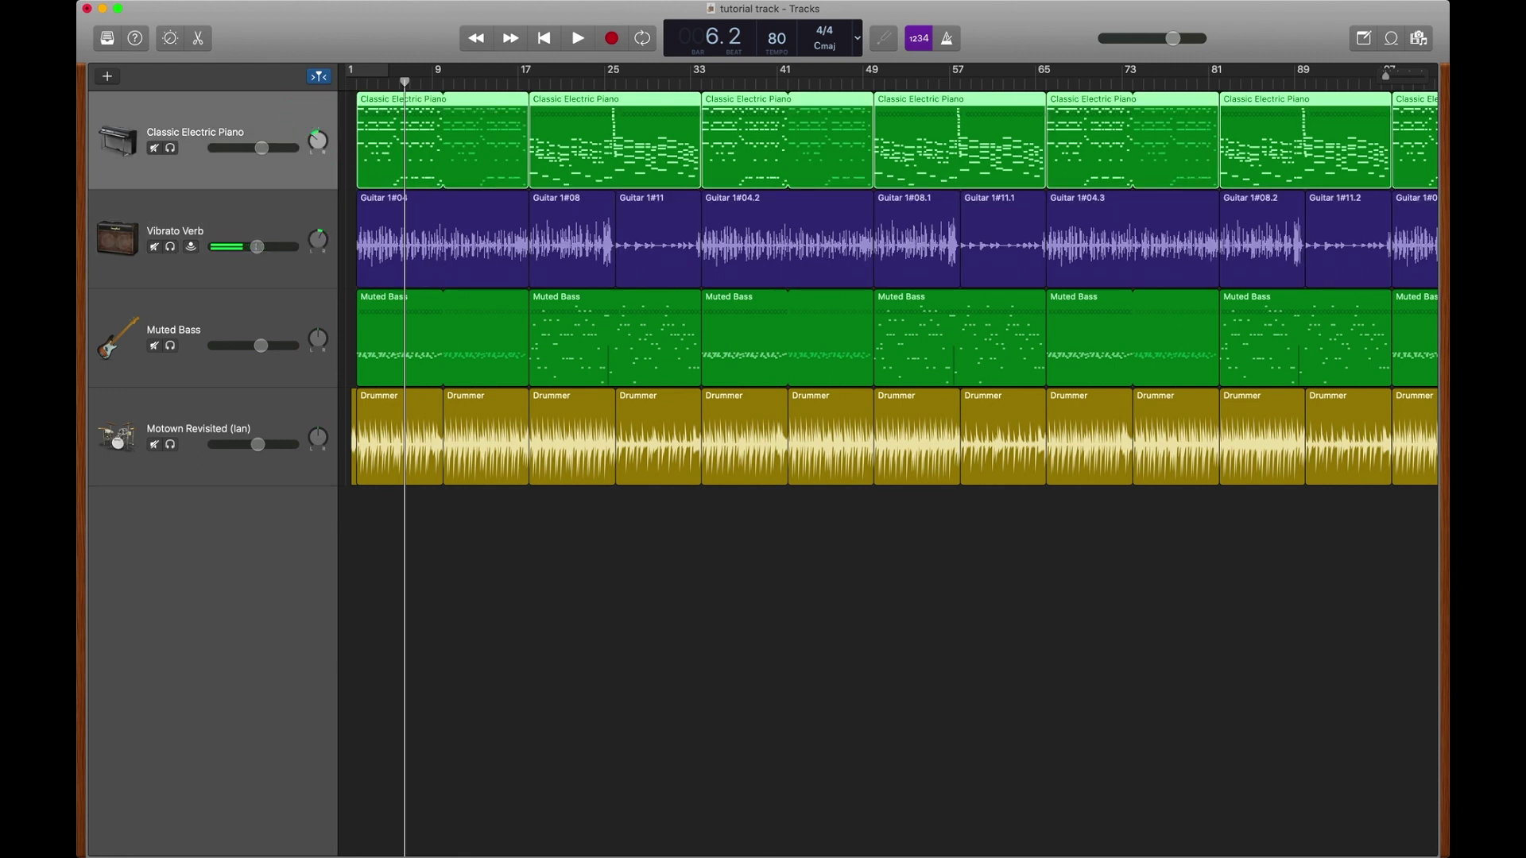
left_click(171, 148)
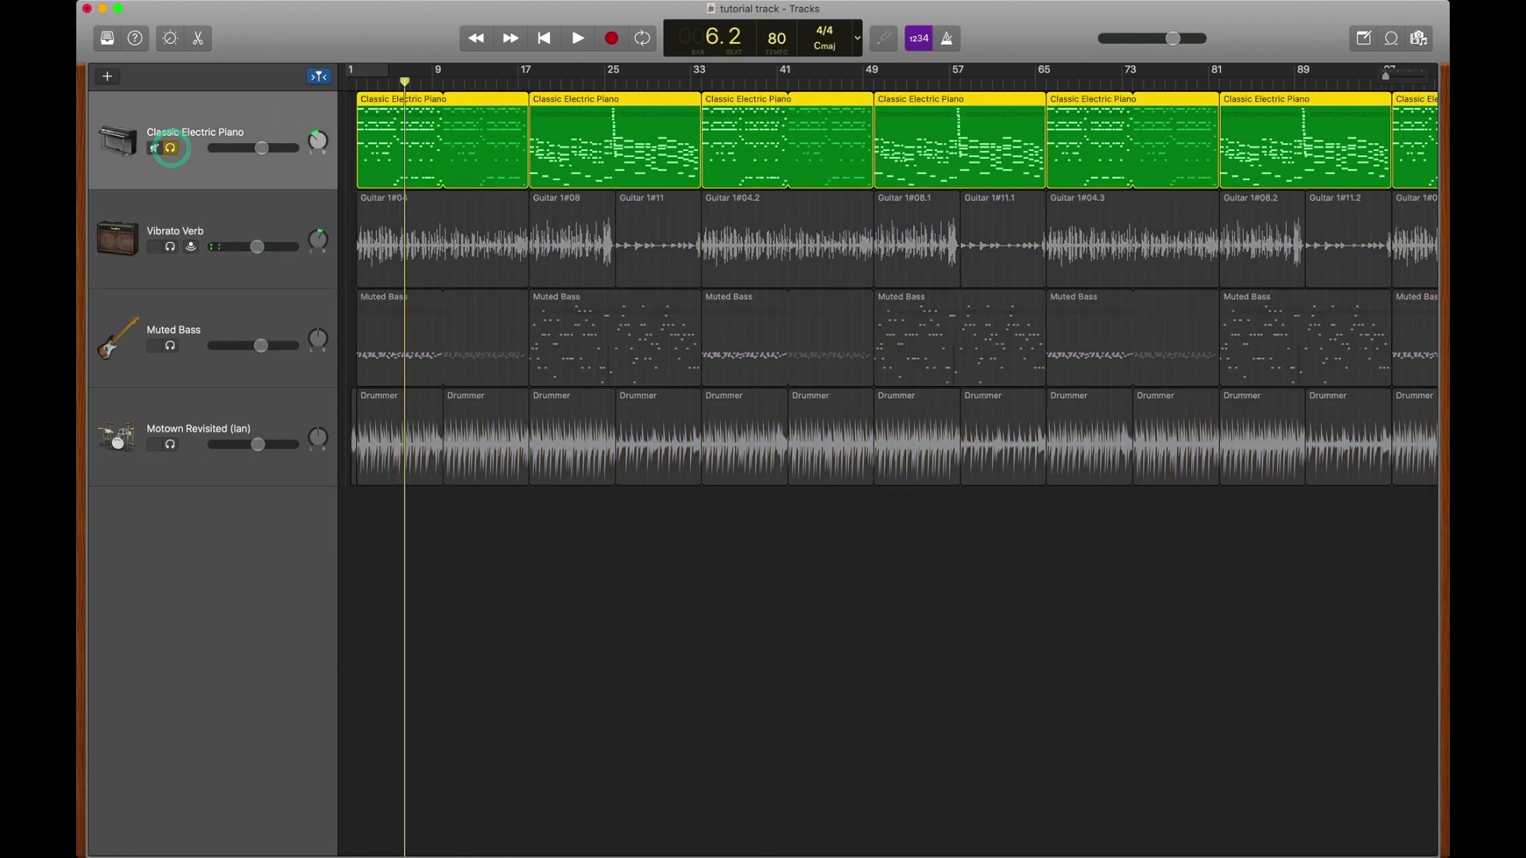
left_click(170, 247)
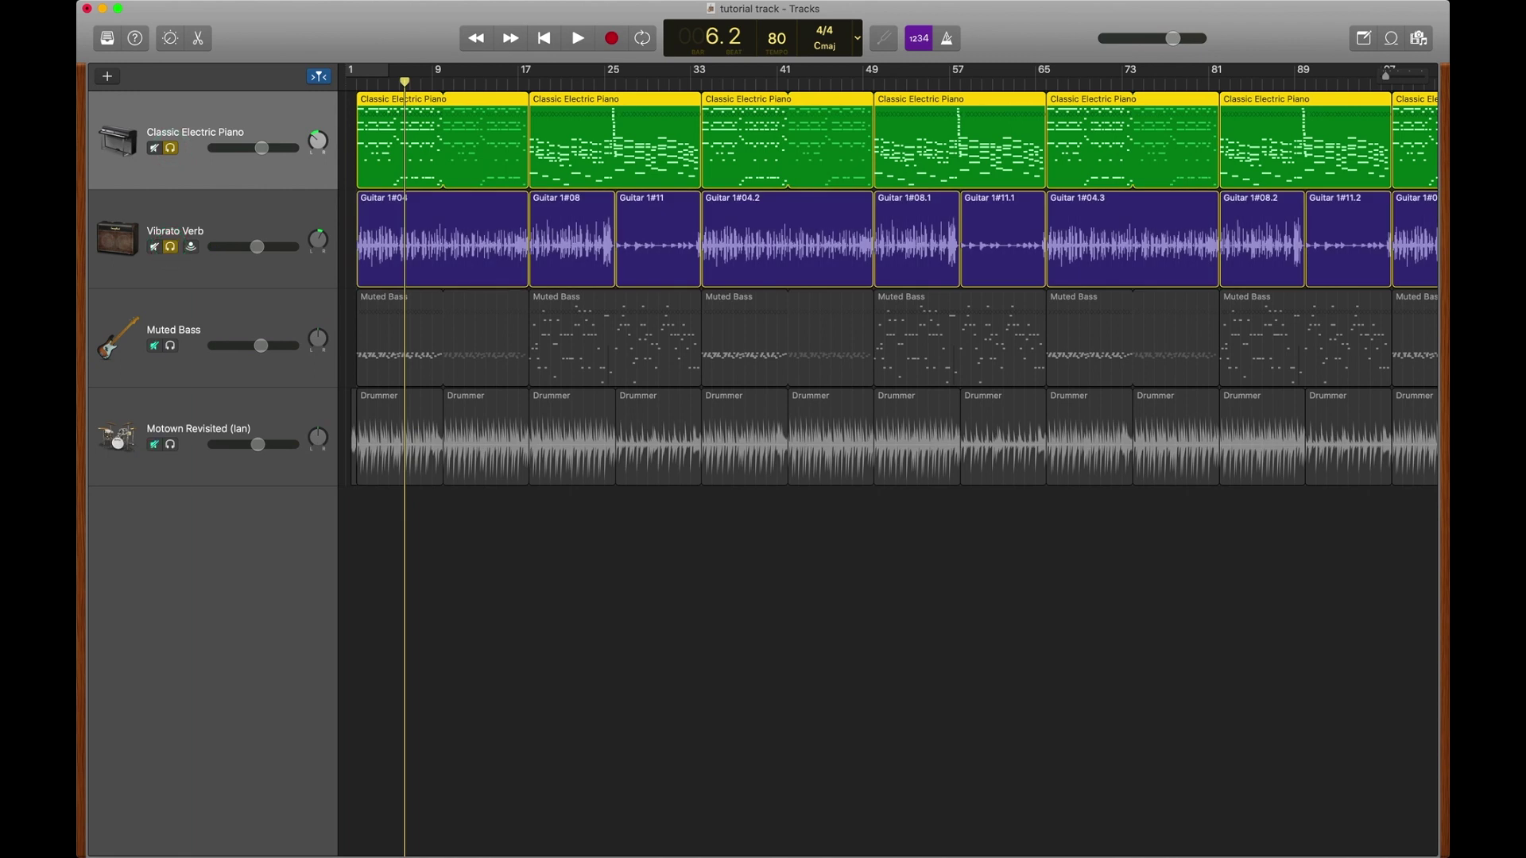
key("space")
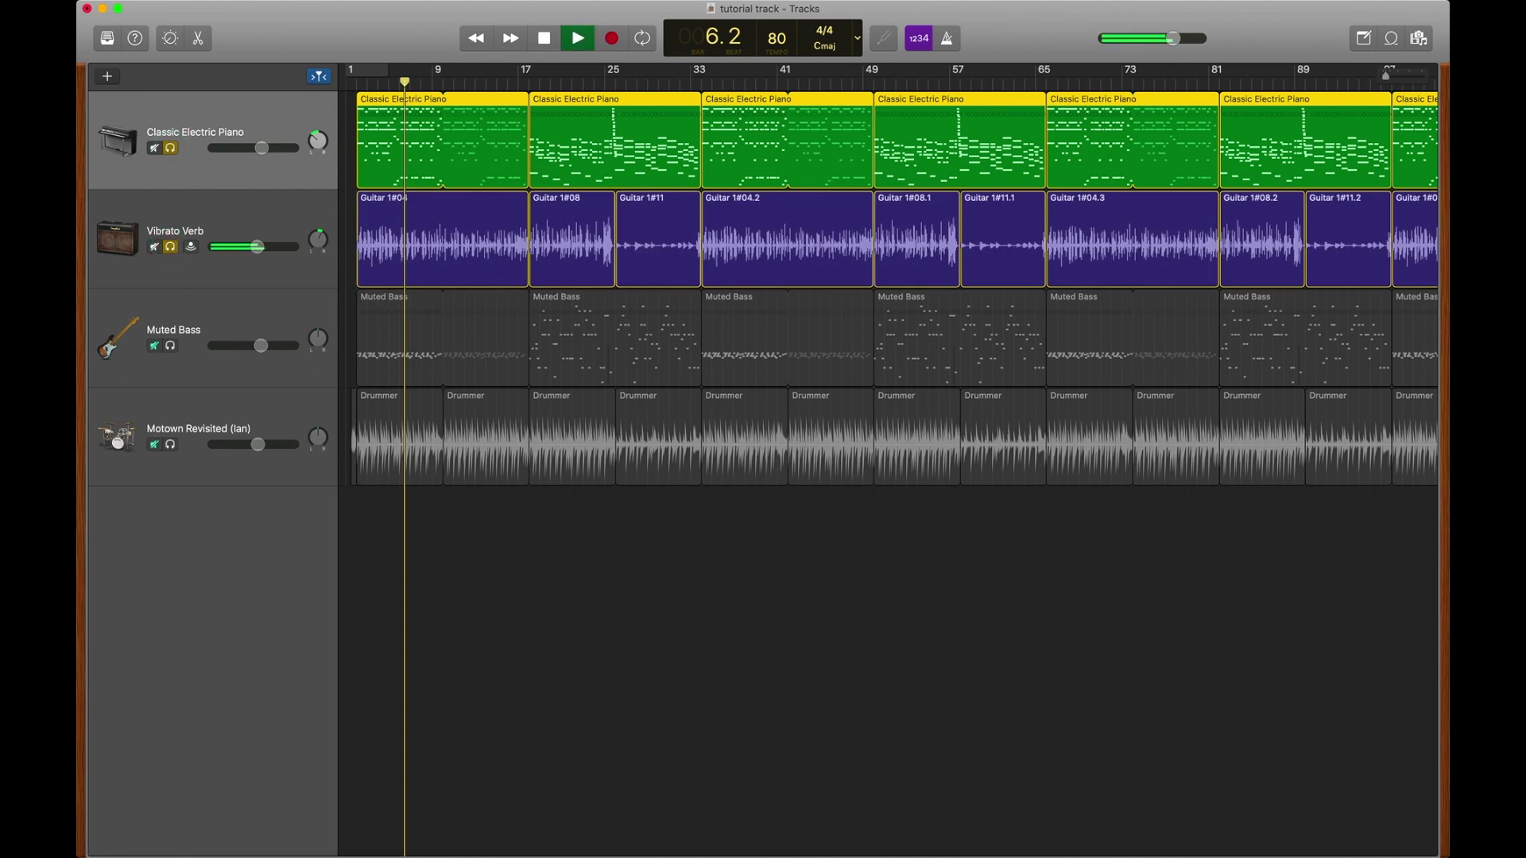
key("space")
key("space")
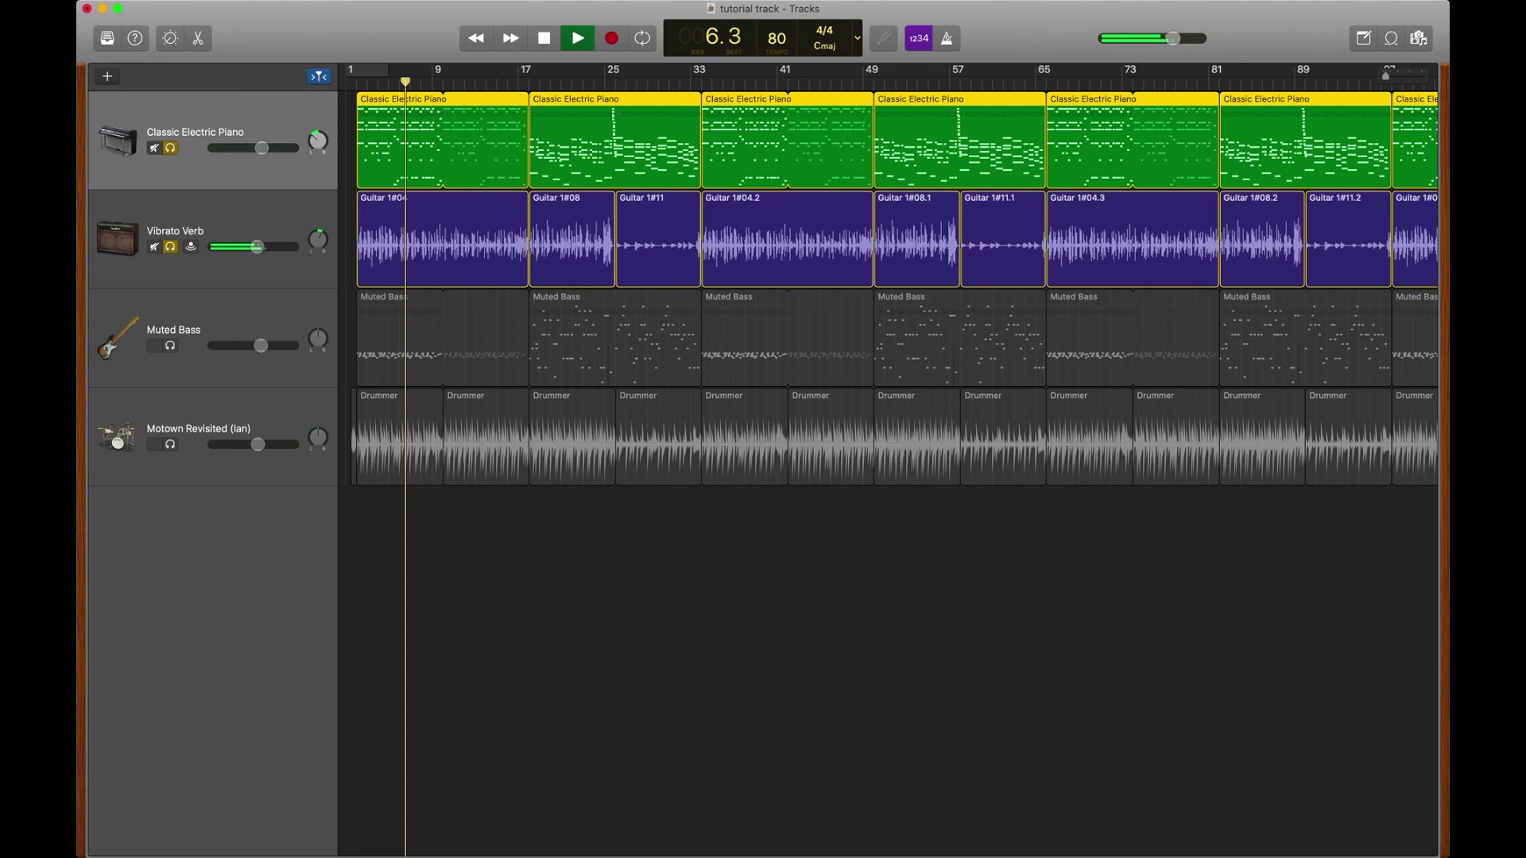
Pan Vibrato Verb right to +39, fine-tune the piano's left pan, stop, and clear both solos
left_click_drag(318, 240, 323, 265)
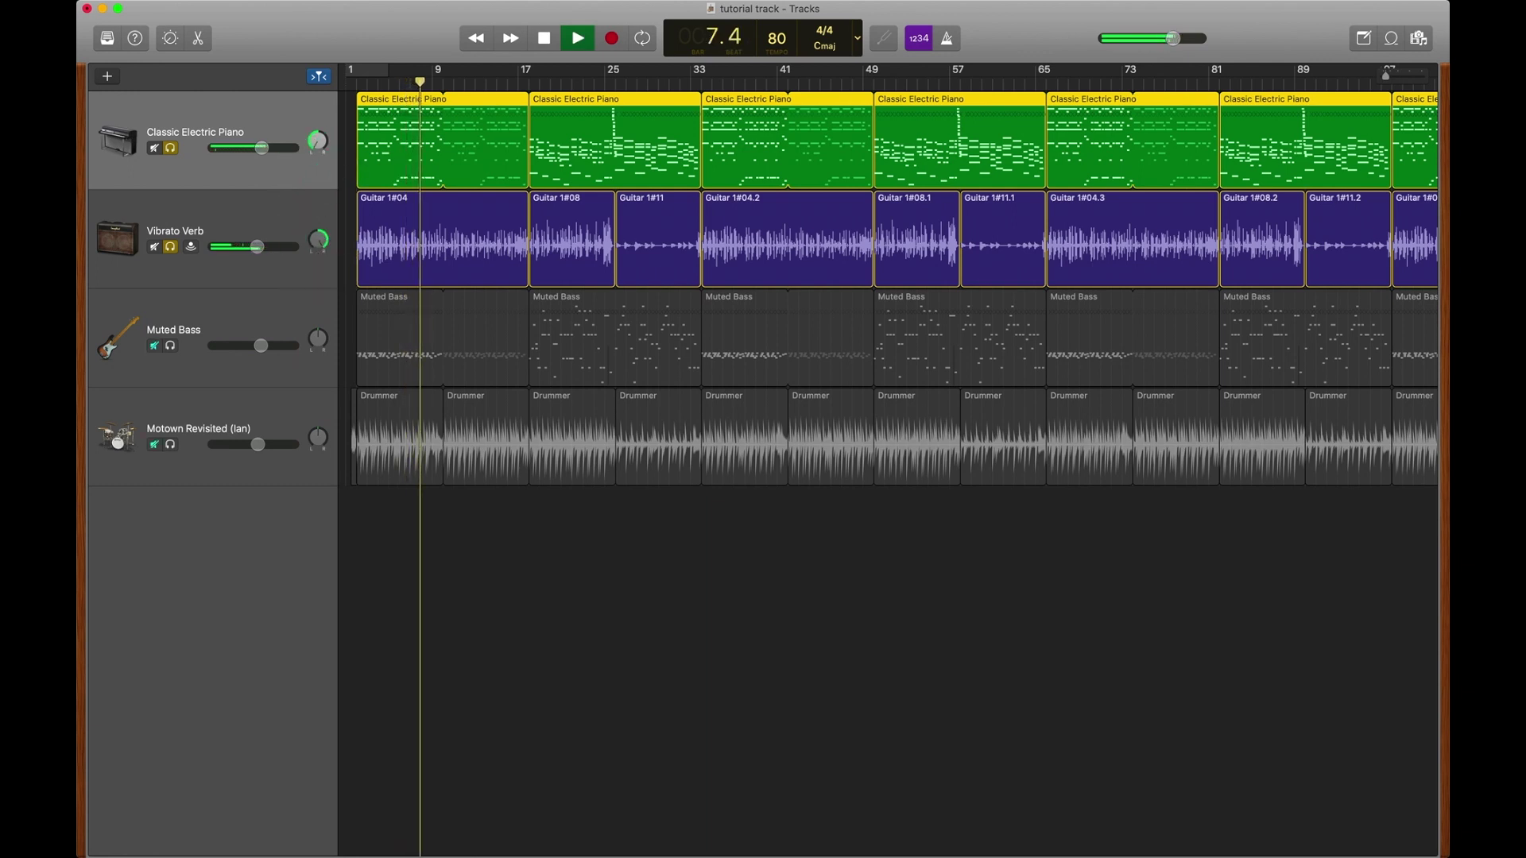
left_click_drag(318, 141, 319, 119)
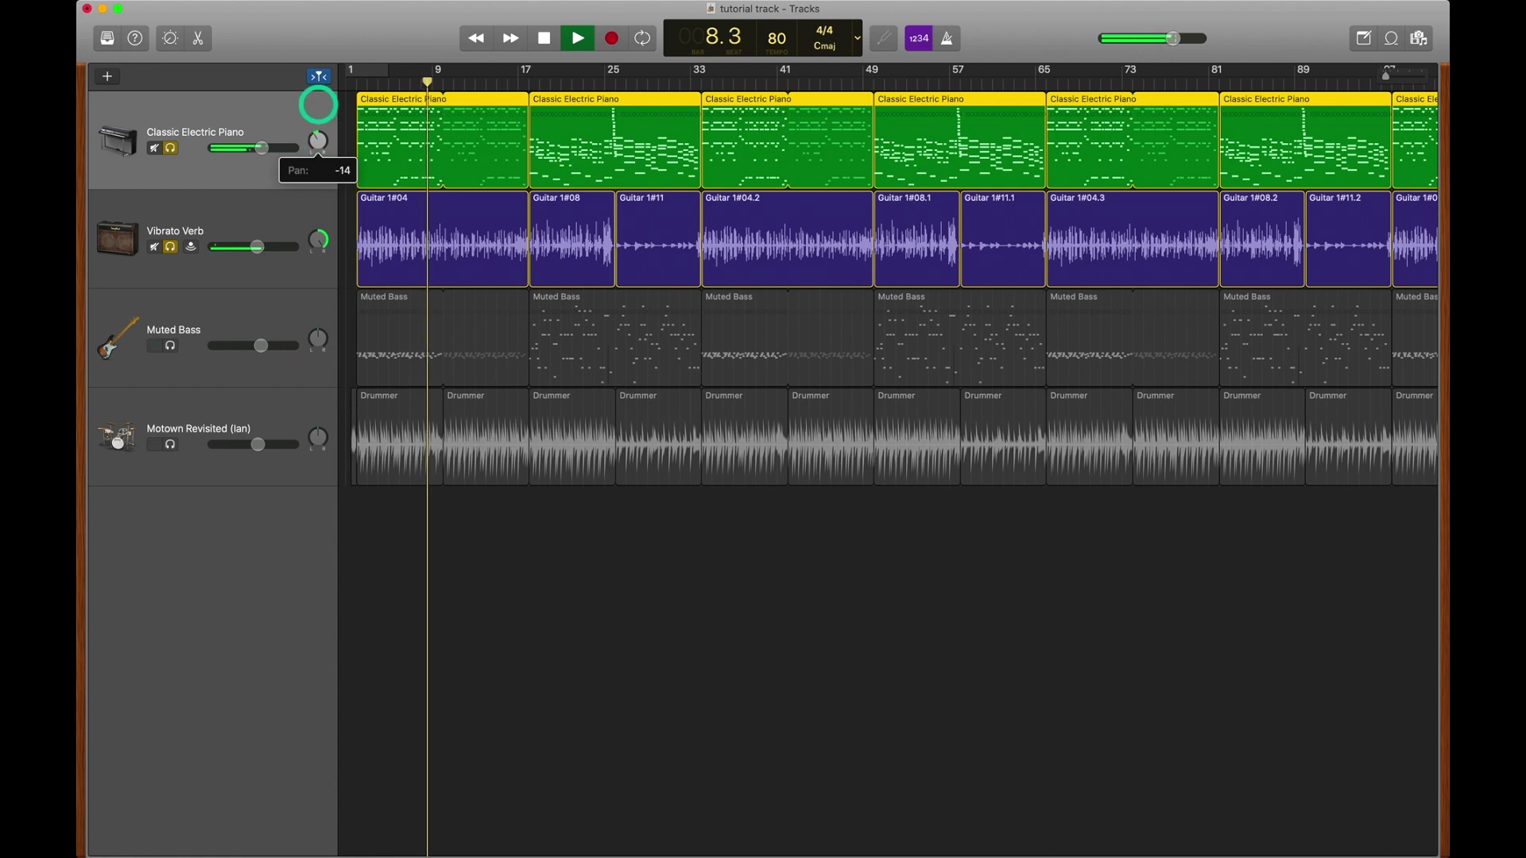
left_click_drag(318, 241, 311, 270)
left_click_drag(317, 143, 317, 158)
key("space")
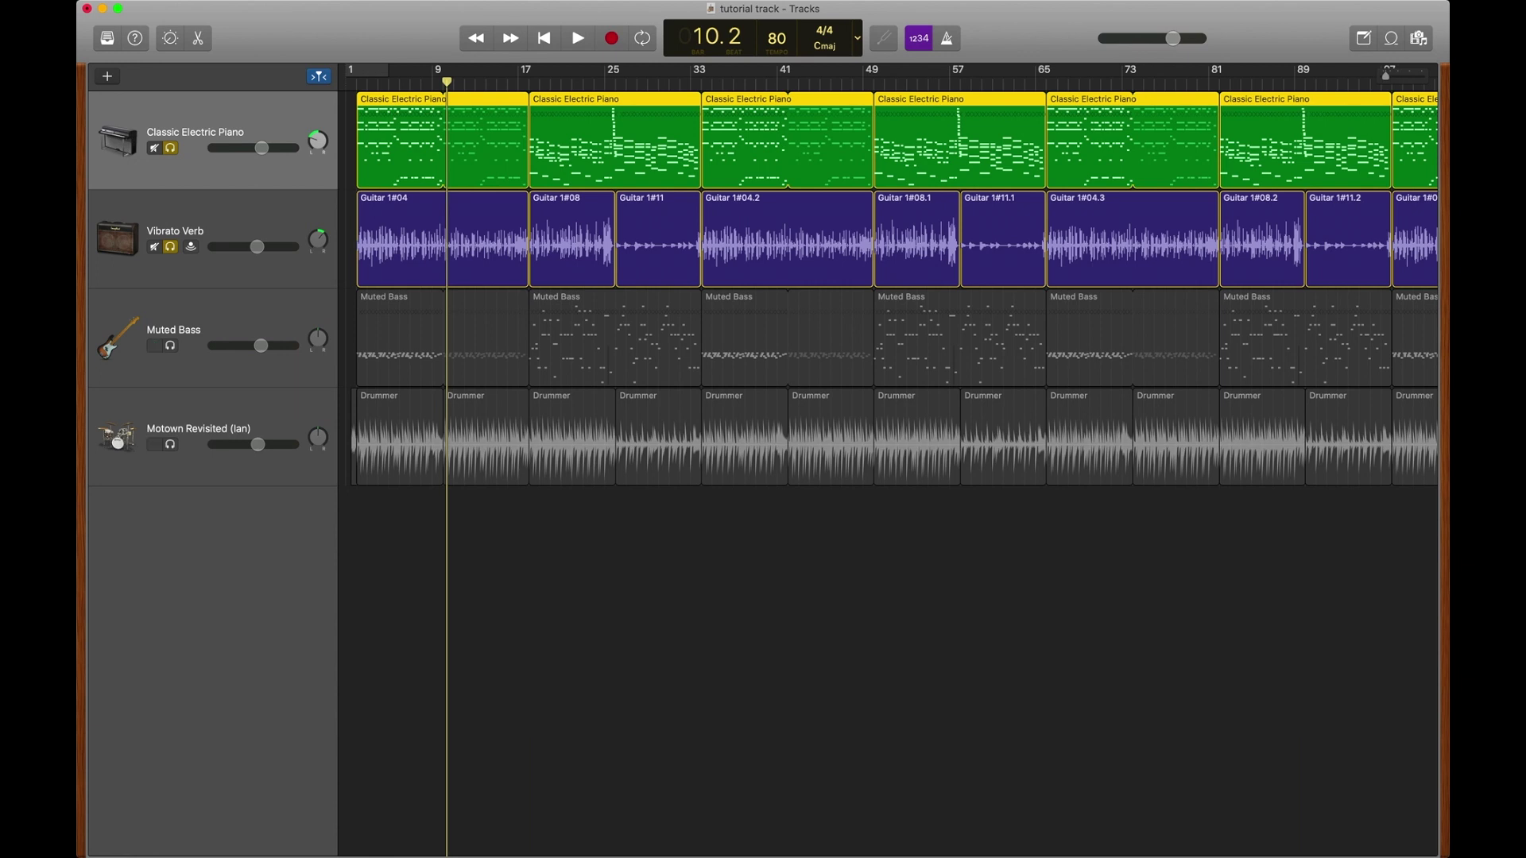
left_click(170, 246)
left_click(169, 149)
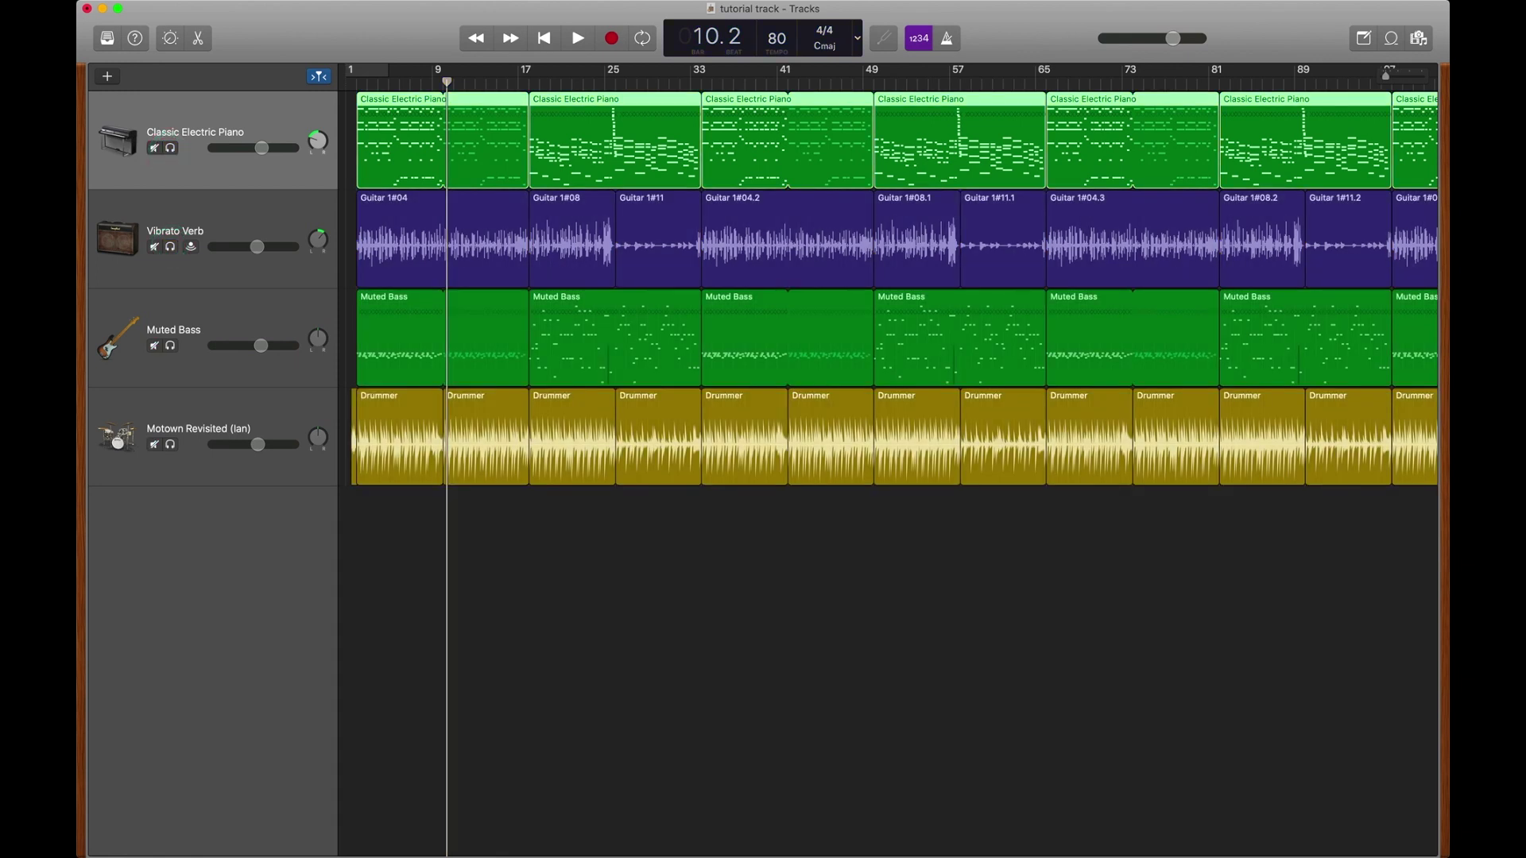
Solo the Motown Revisited drums and Muted Bass and start playback
left_click(170, 445)
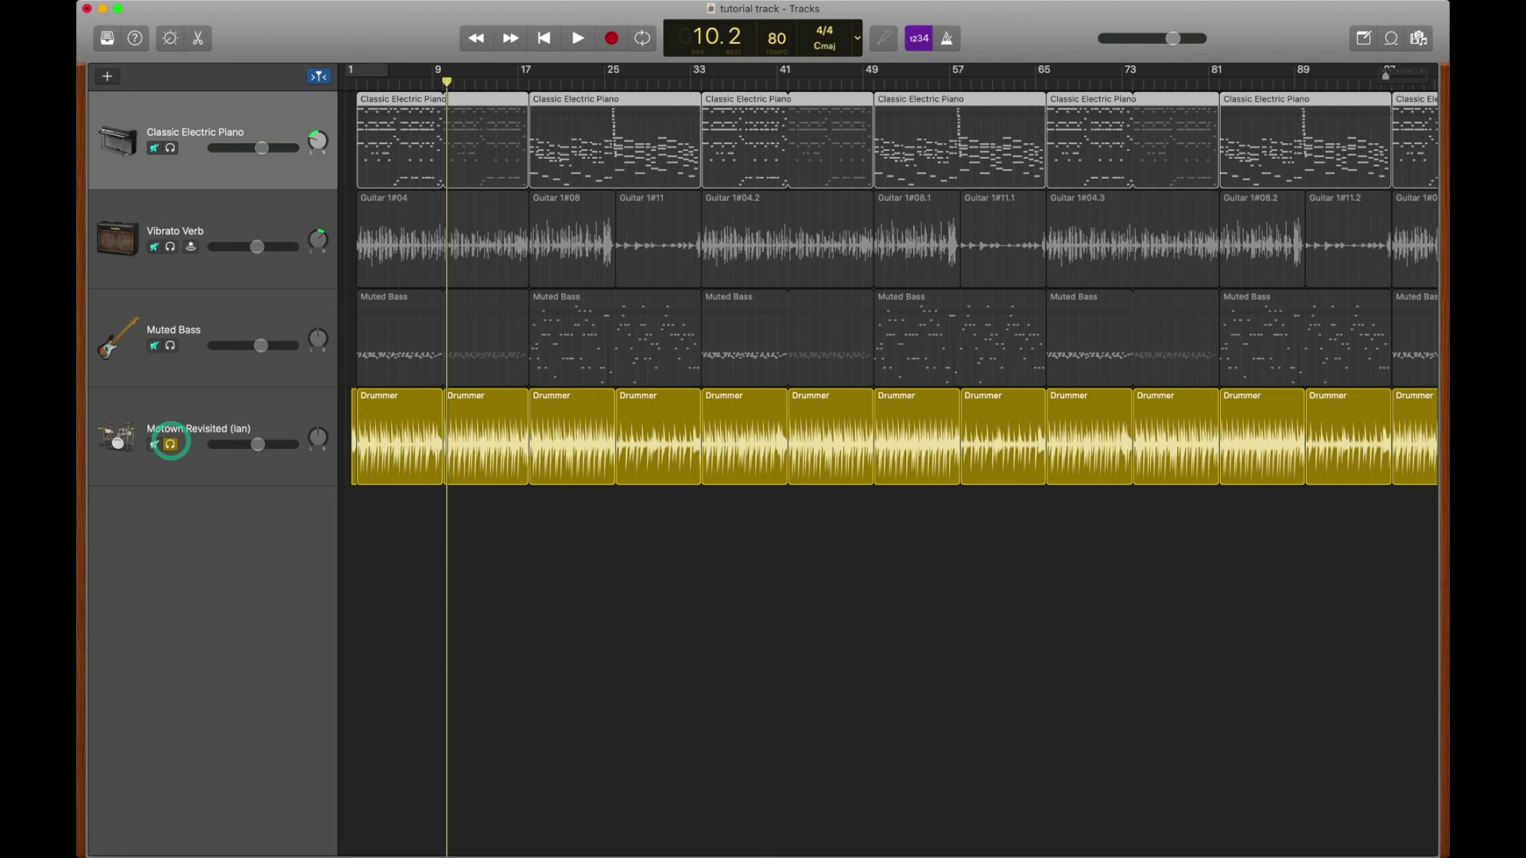
left_click(170, 346)
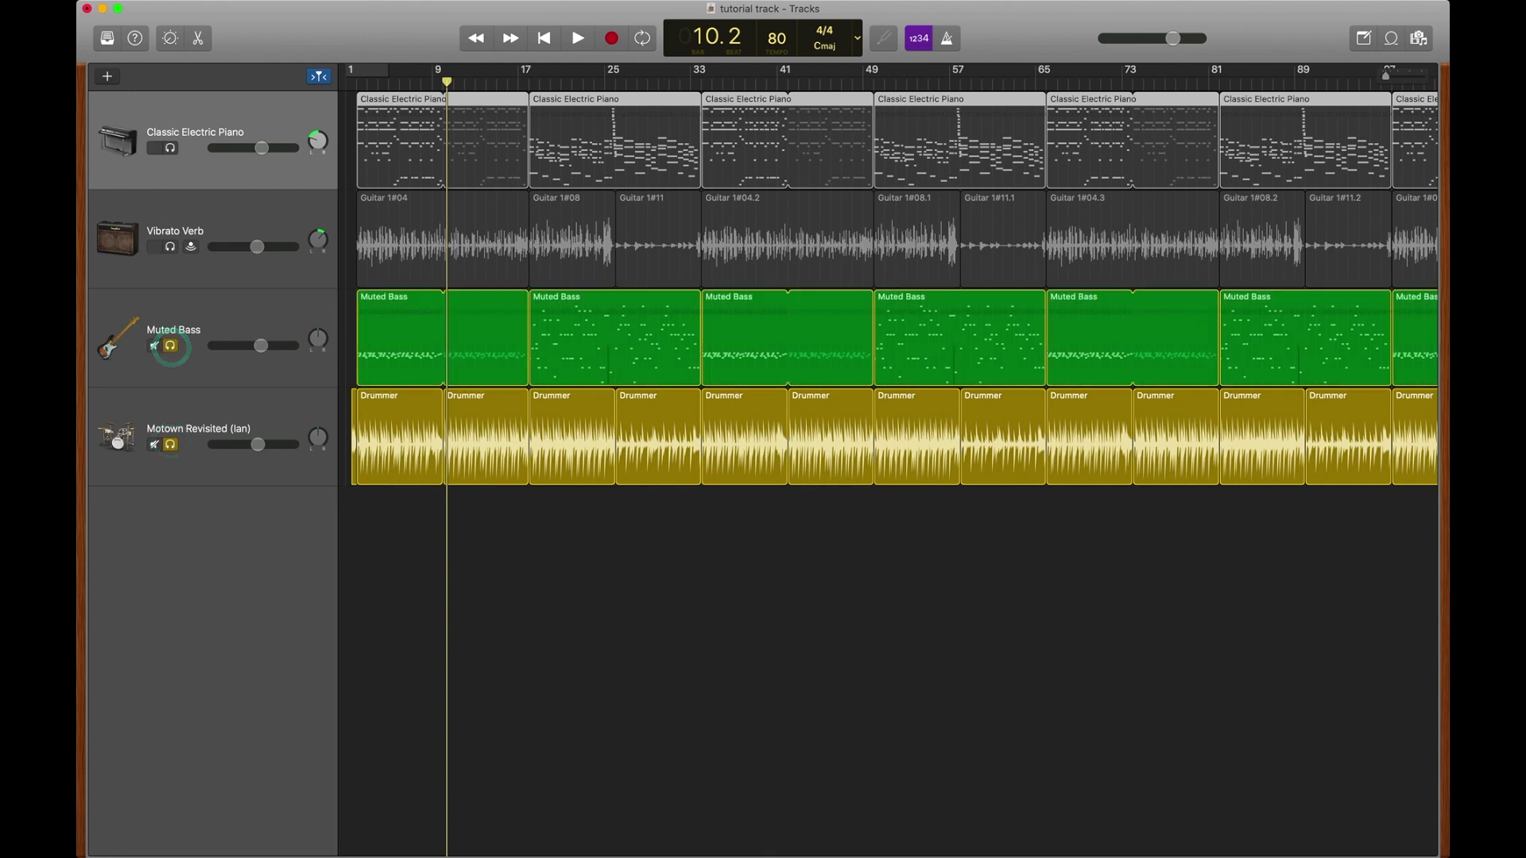
key("space")
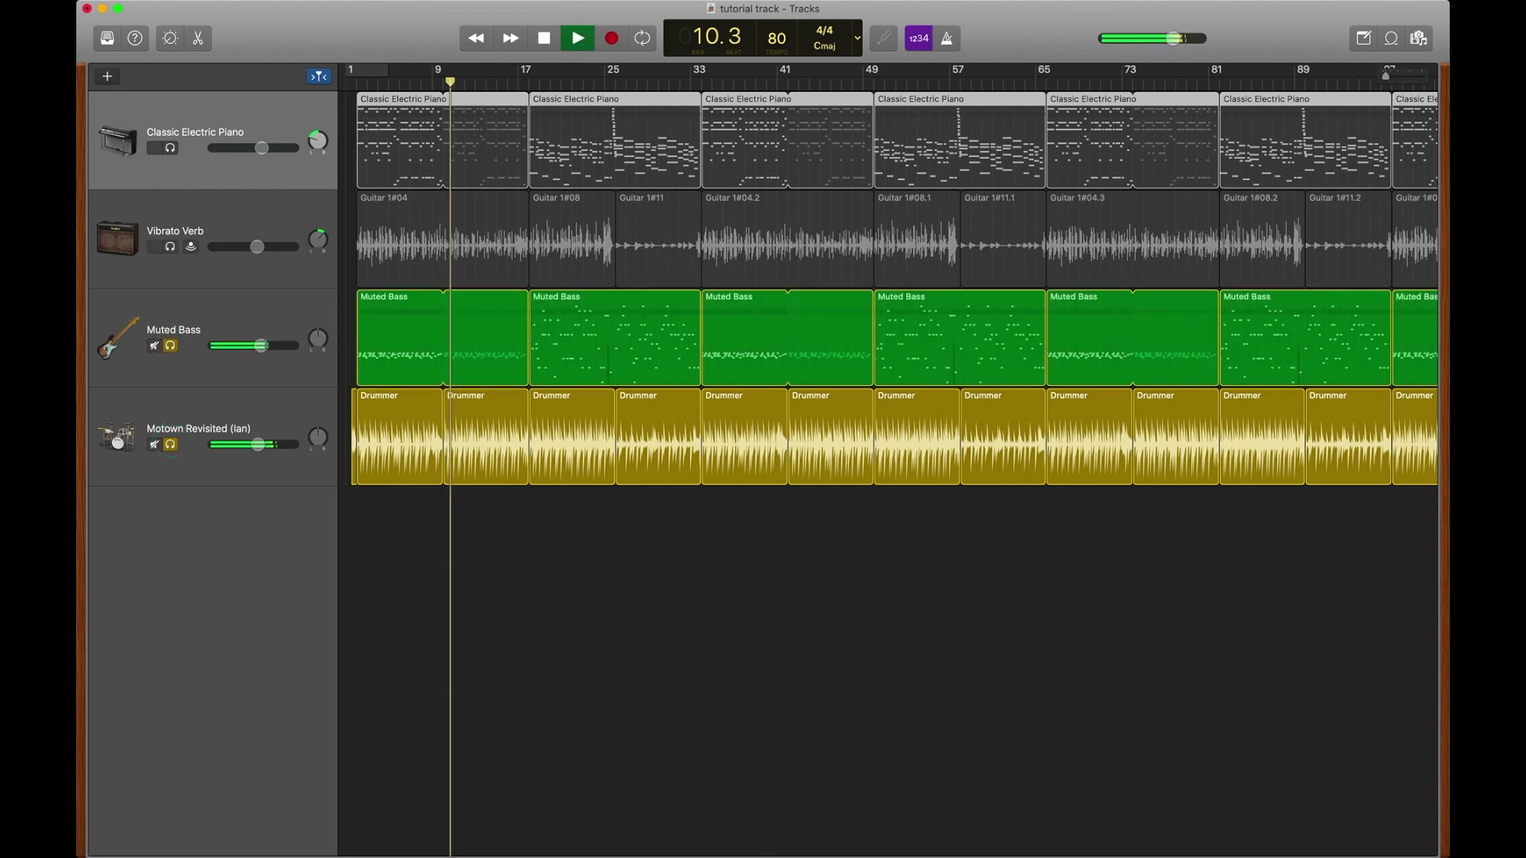
Pan the Muted Bass left, settle the Motown Revisited drums near centre, and stop playback
left_click_drag(318, 338, 305, 369)
left_click_drag(318, 437, 313, 413)
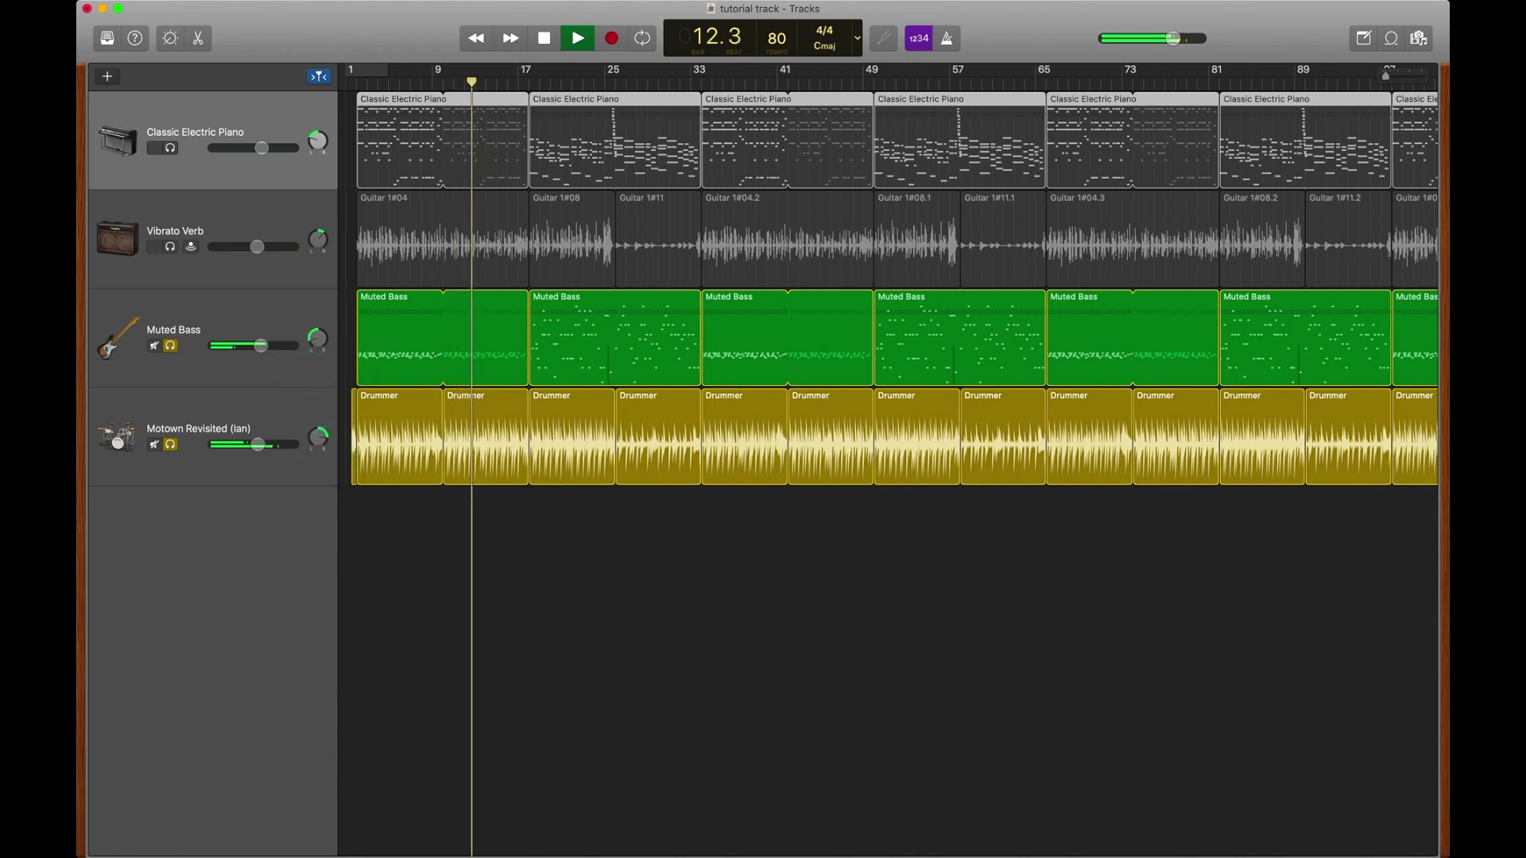
left_click_drag(320, 341, 319, 307)
left_click_drag(317, 437, 320, 471)
key("space")
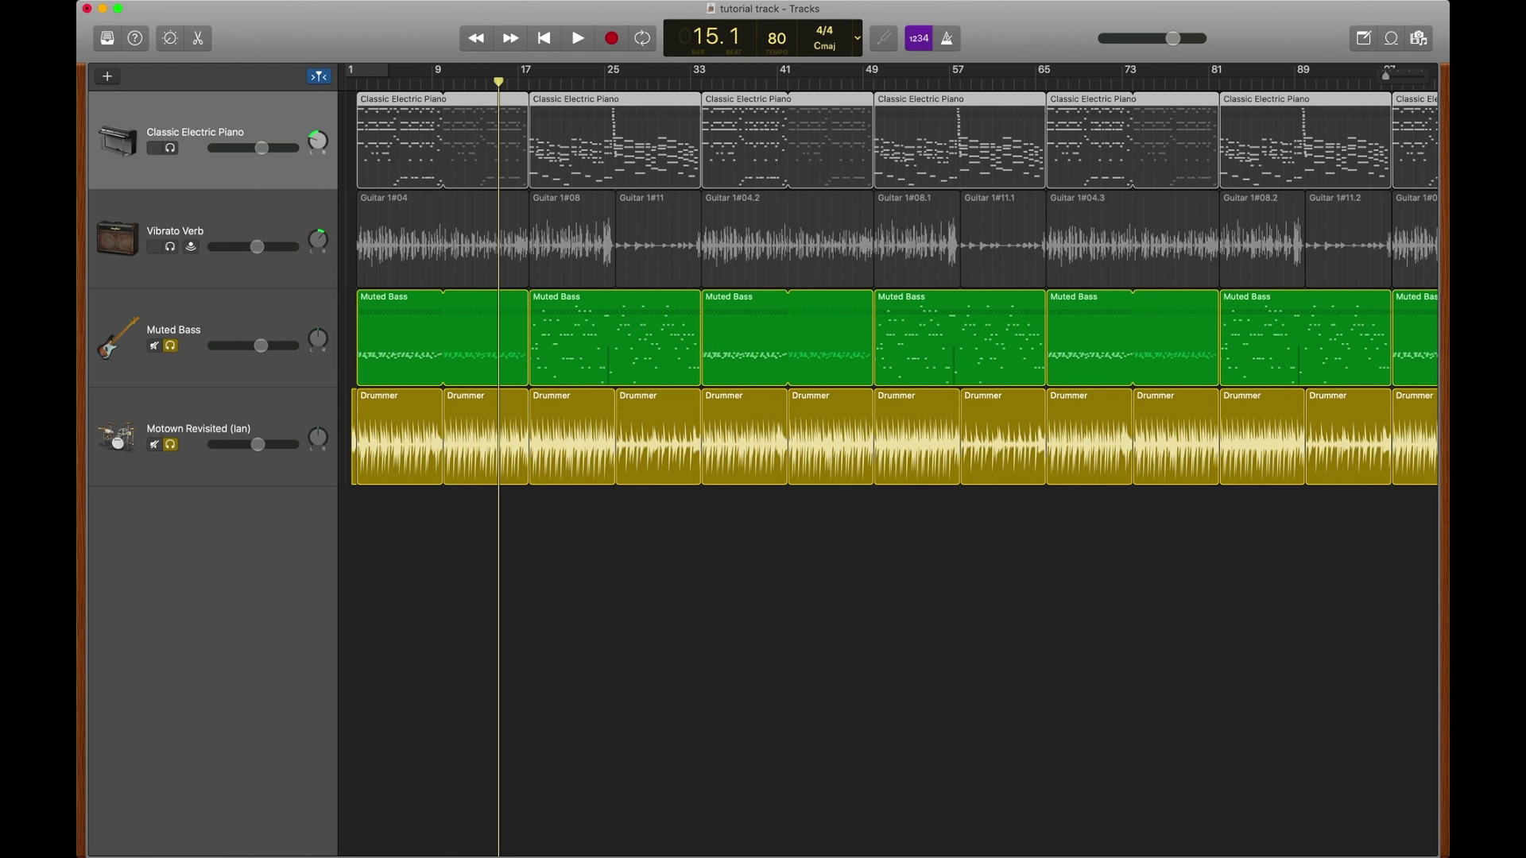
left_click(318, 239, "alt")
Reset the Motown Revisited and Muted Bass pans to centre
left_click(317, 438, "alt")
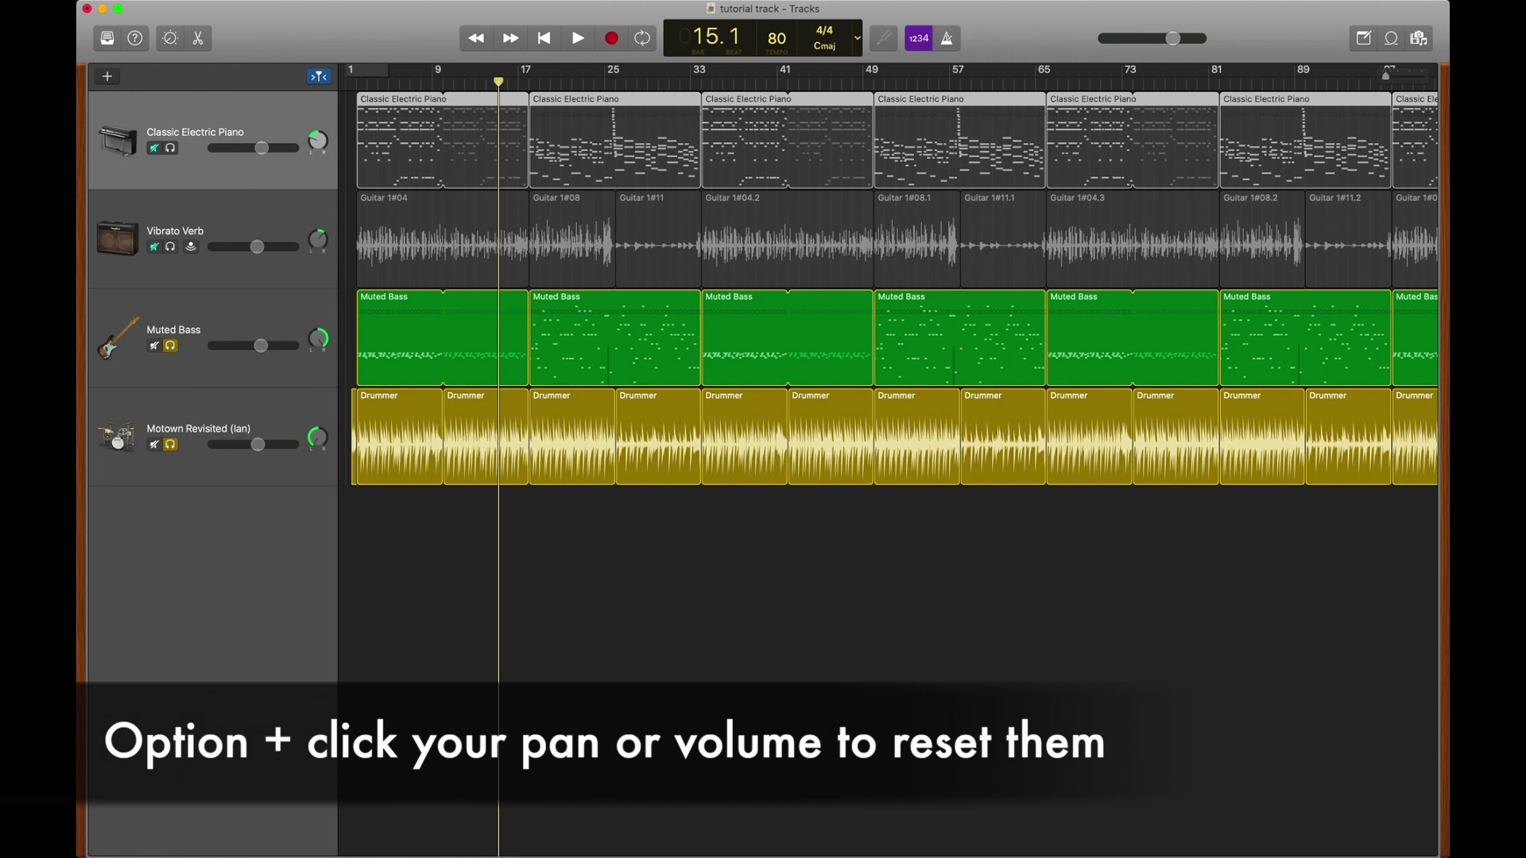
left_click(317, 437, "alt")
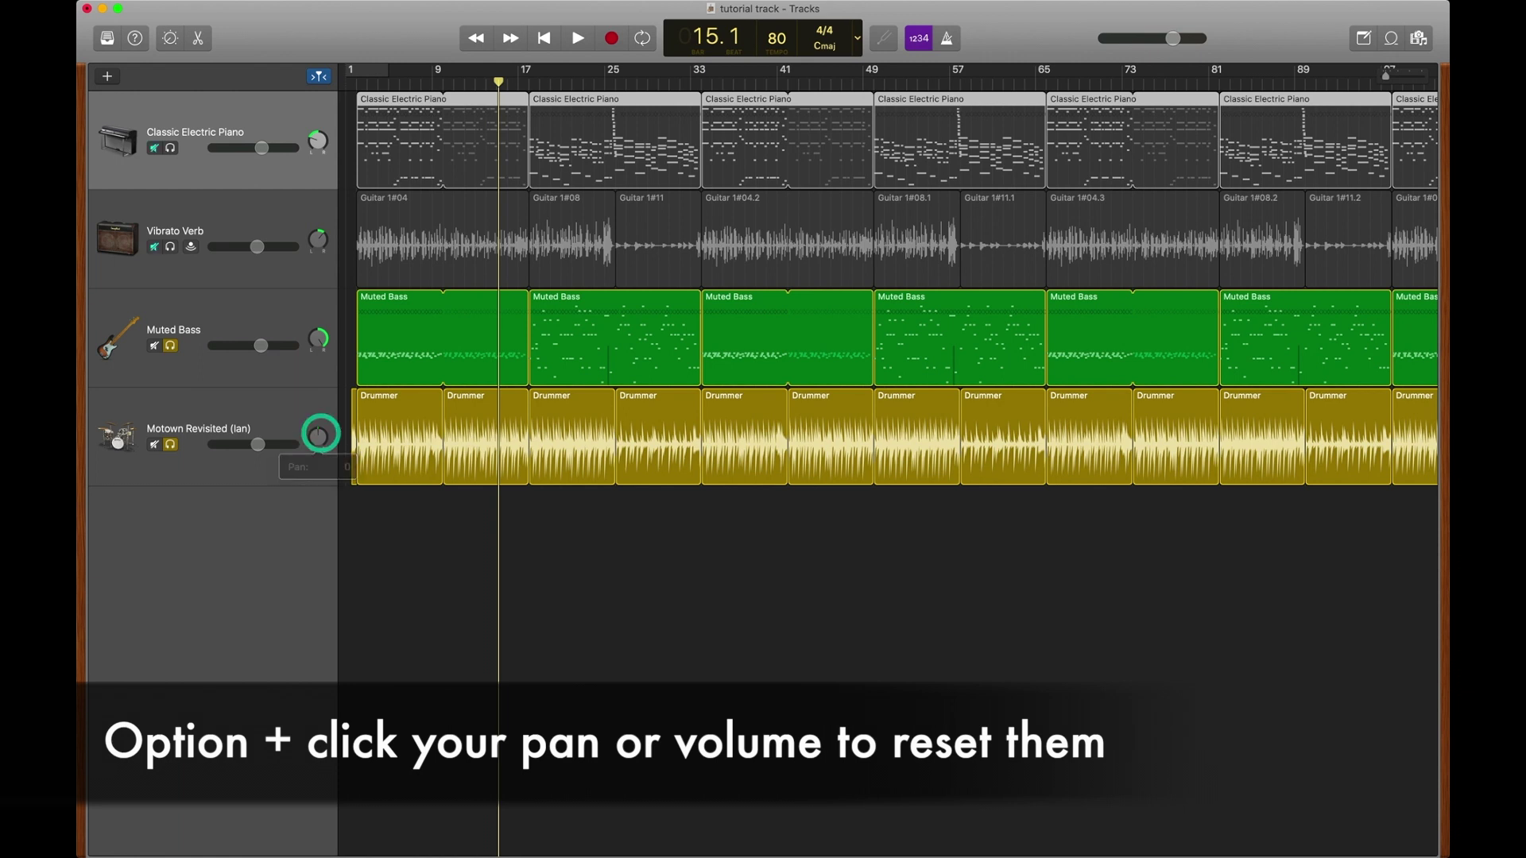
left_click(317, 339, "alt")
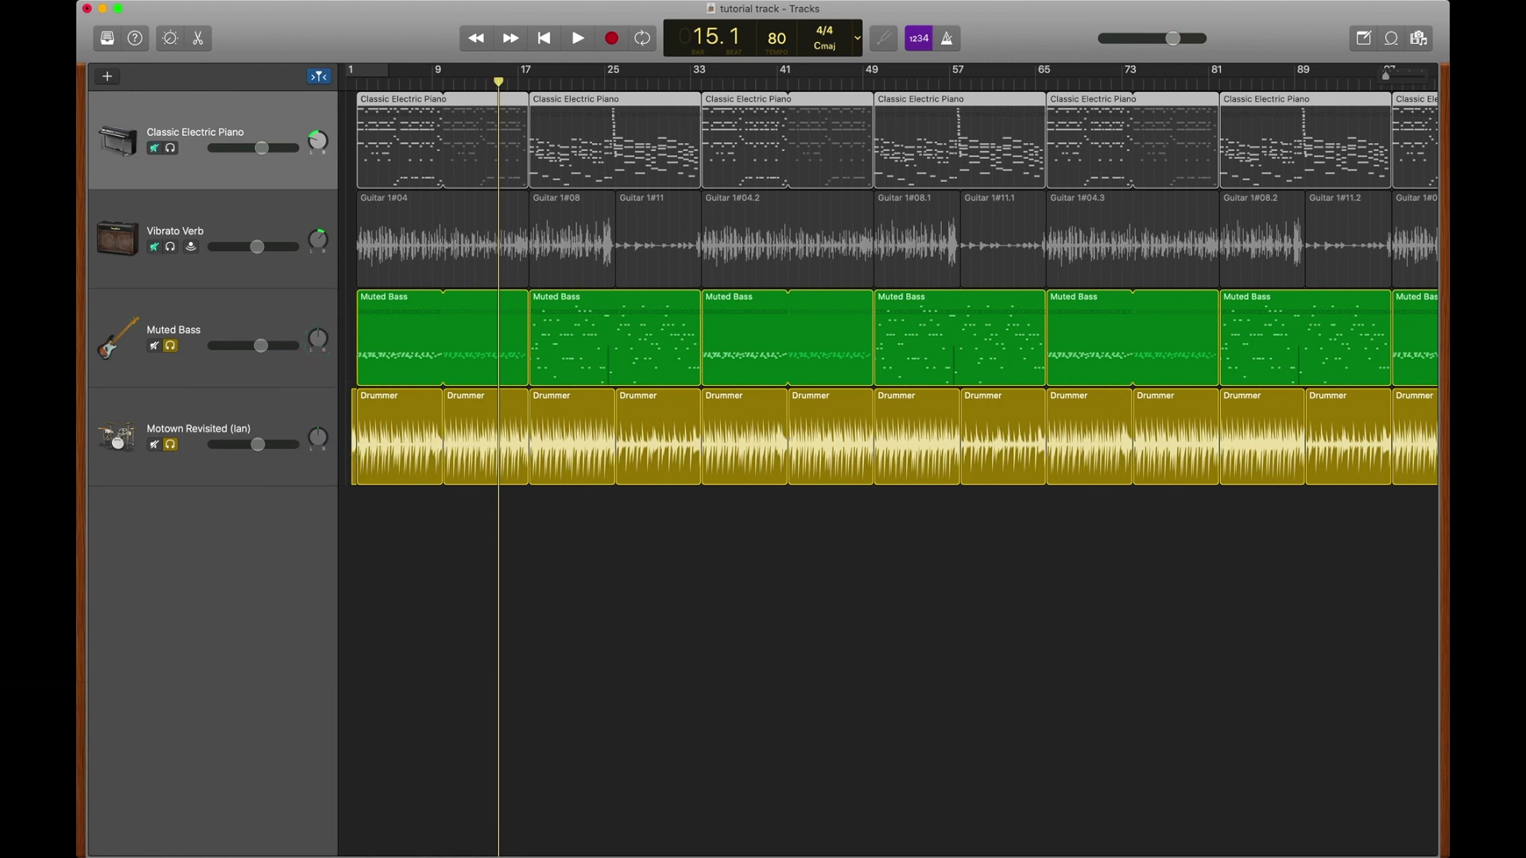
Reset all four track volumes and the master volume to default, then clear every solo
left_click(262, 347, "alt")
left_click(261, 444, "alt")
left_click(256, 247, "alt")
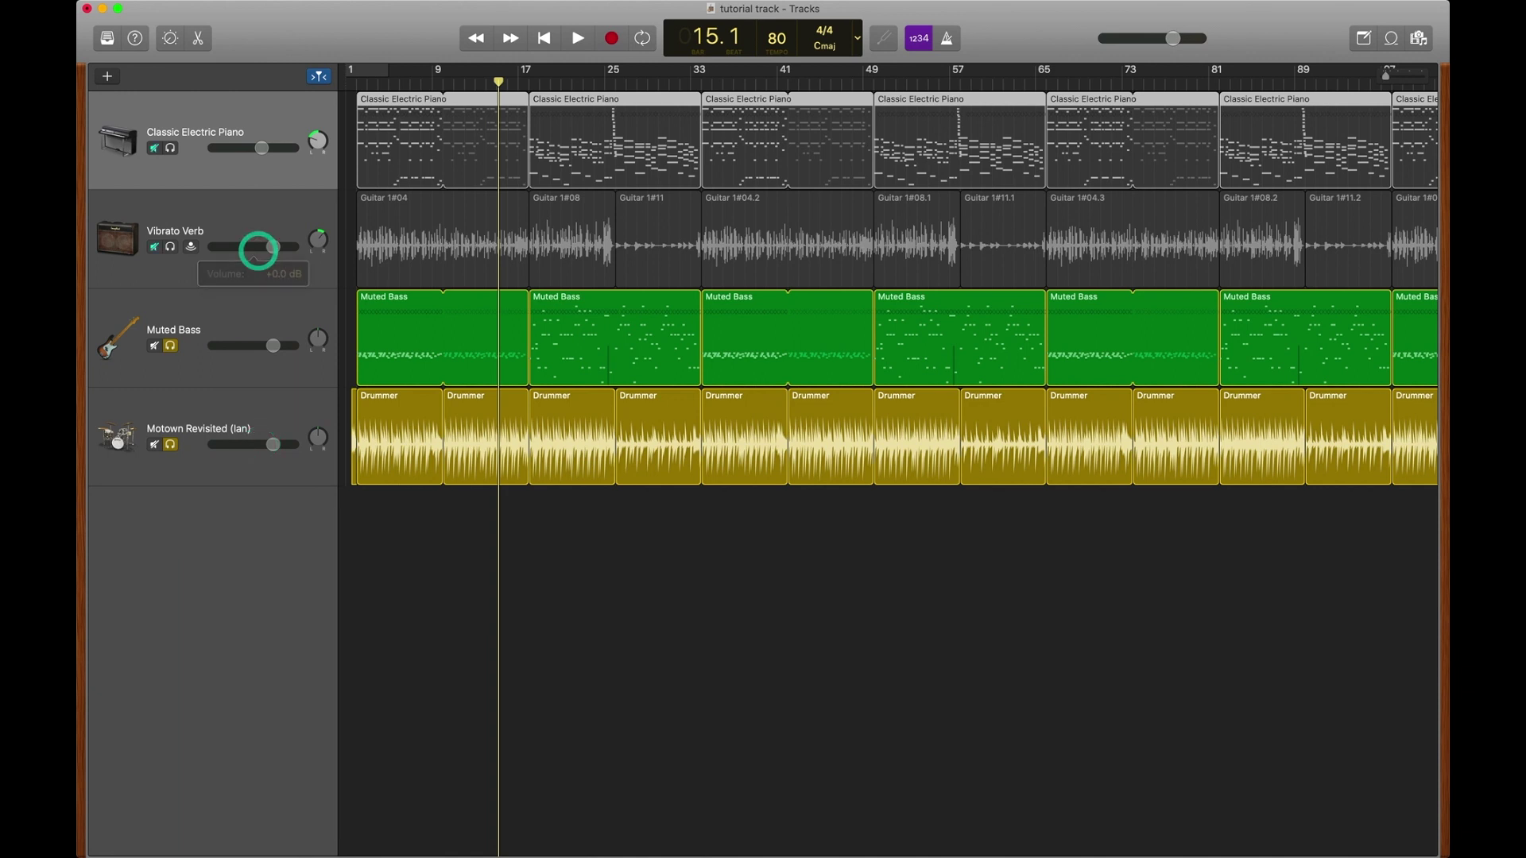
left_click(263, 148, "alt")
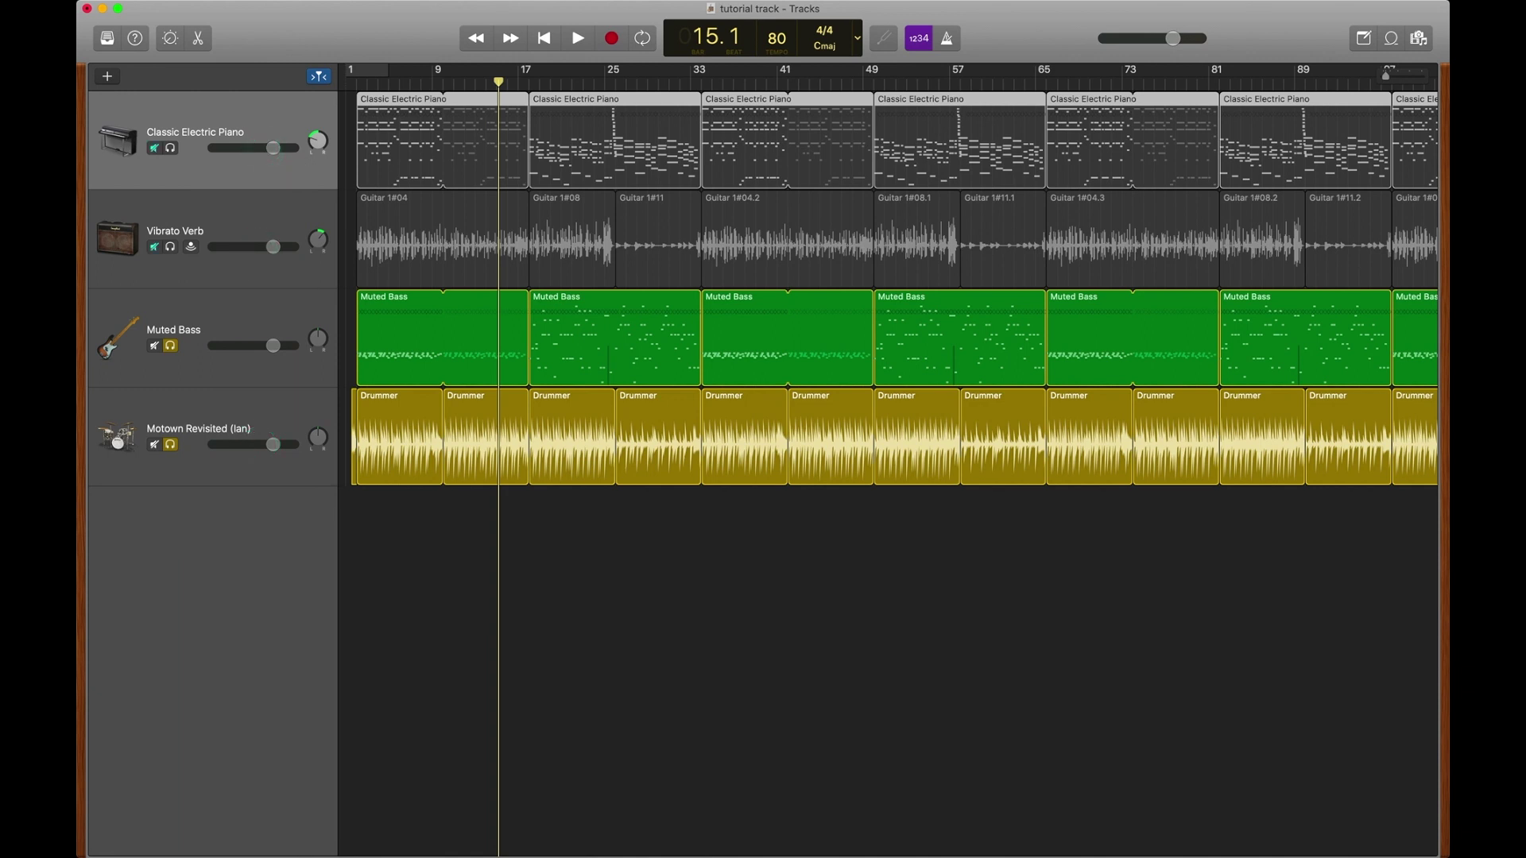
left_click(1101, 38, "alt")
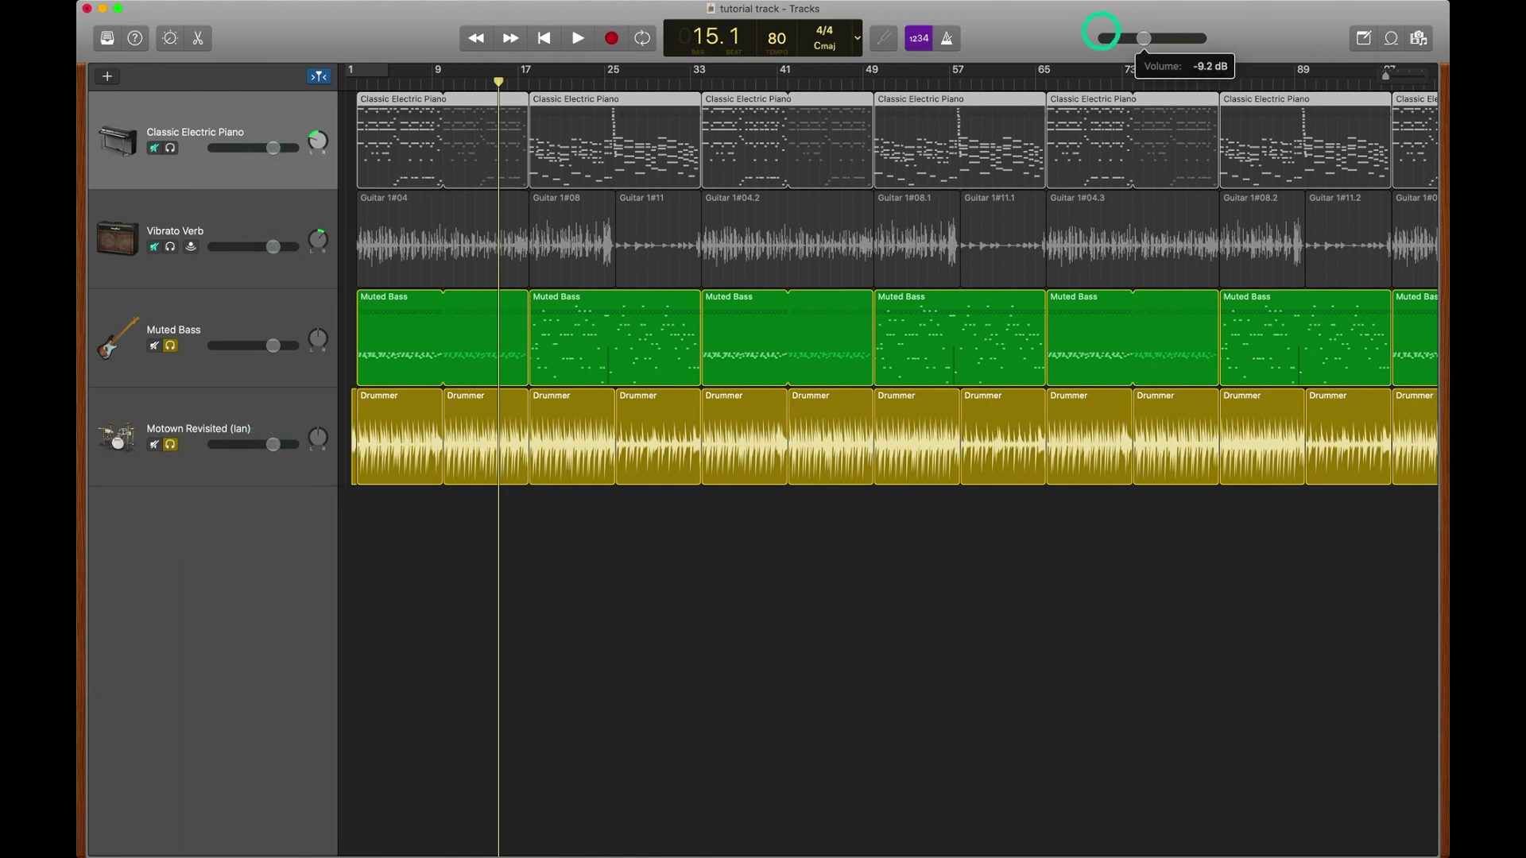
left_click(1139, 39, "alt")
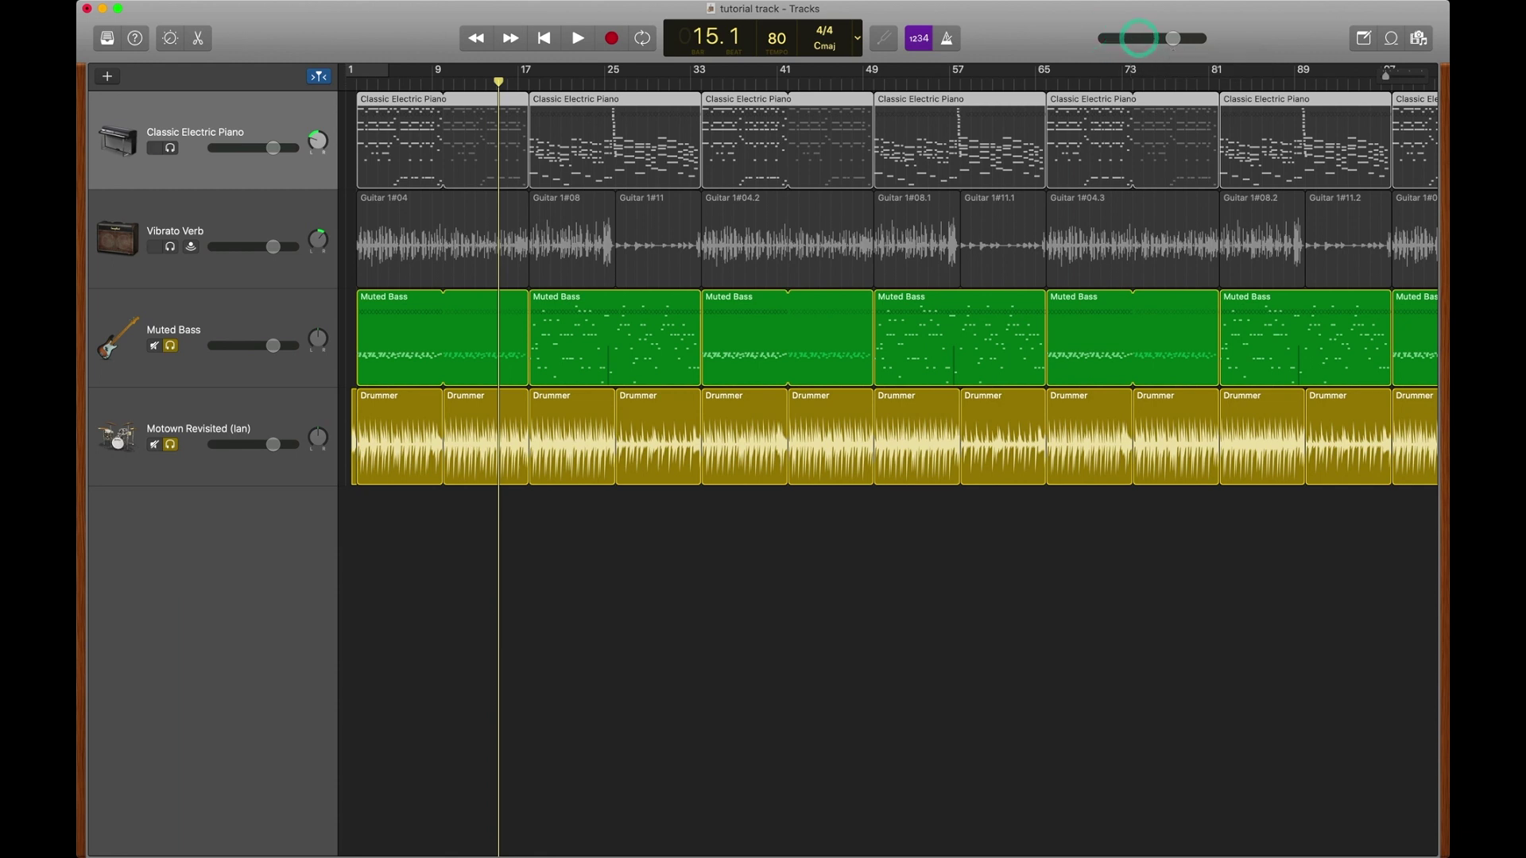
key("s")
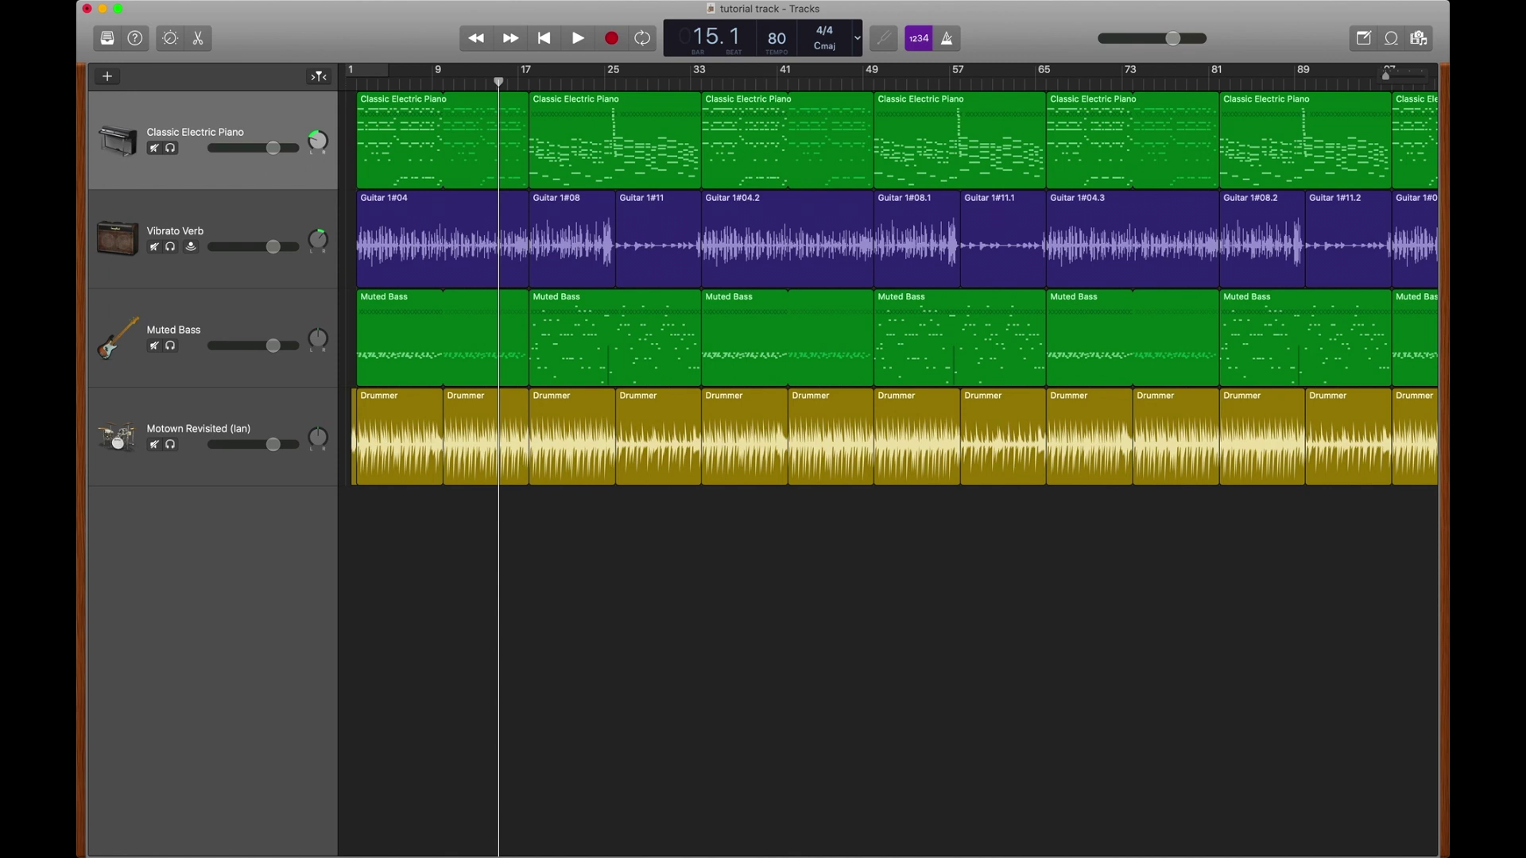
Delete all regions from bar 17 onward, leaving just the opening region on each track
key("super+Left")
left_click_drag(530, 524, 1397, 44)
key("Delete")
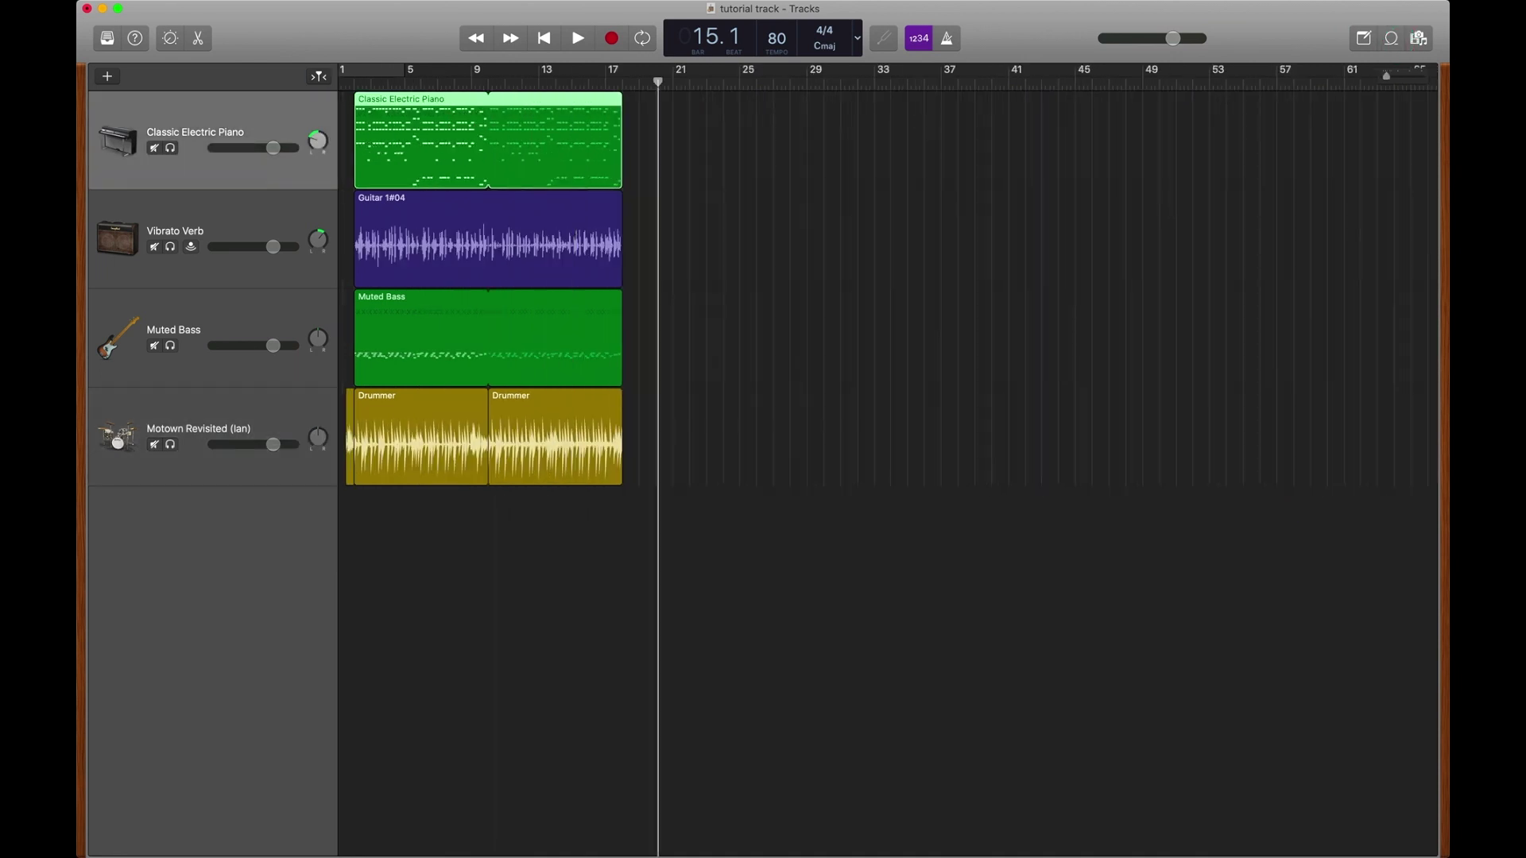
key("super+Right")
key("super+Right")
key("super+Right")
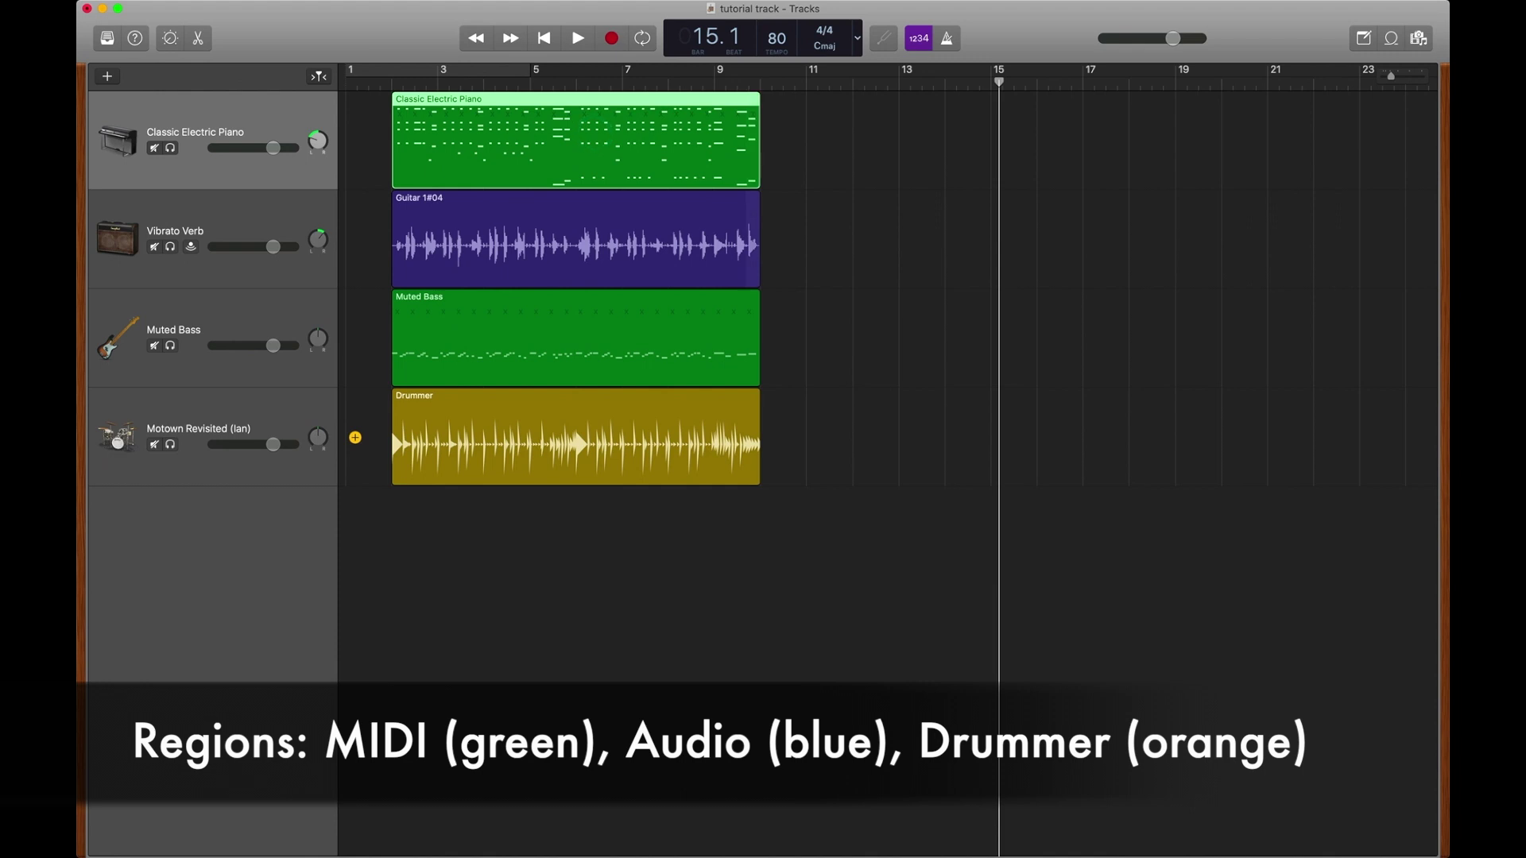
left_click(595, 241)
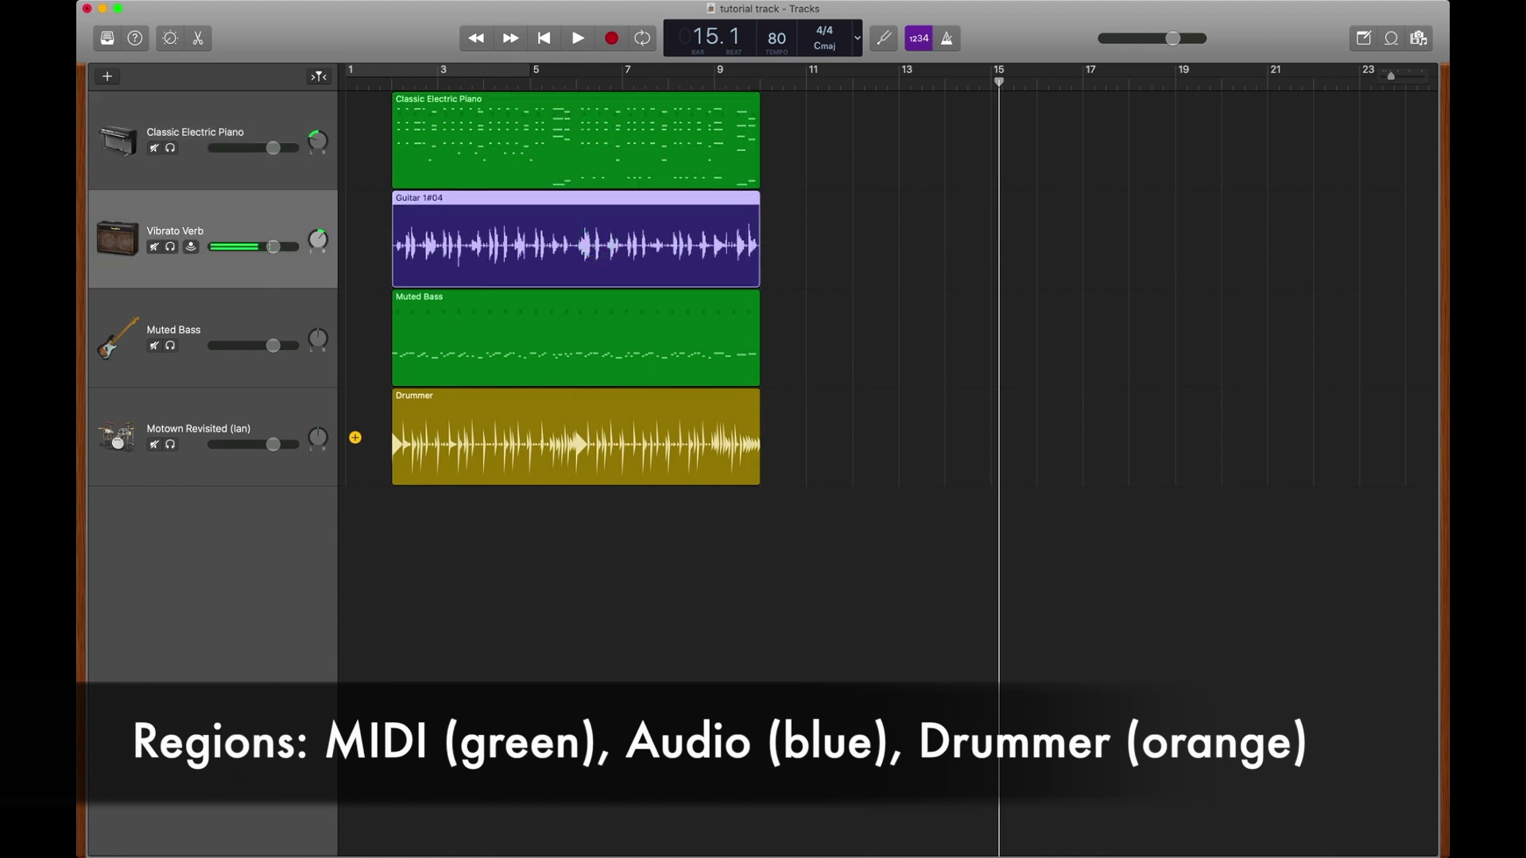
left_click(578, 450)
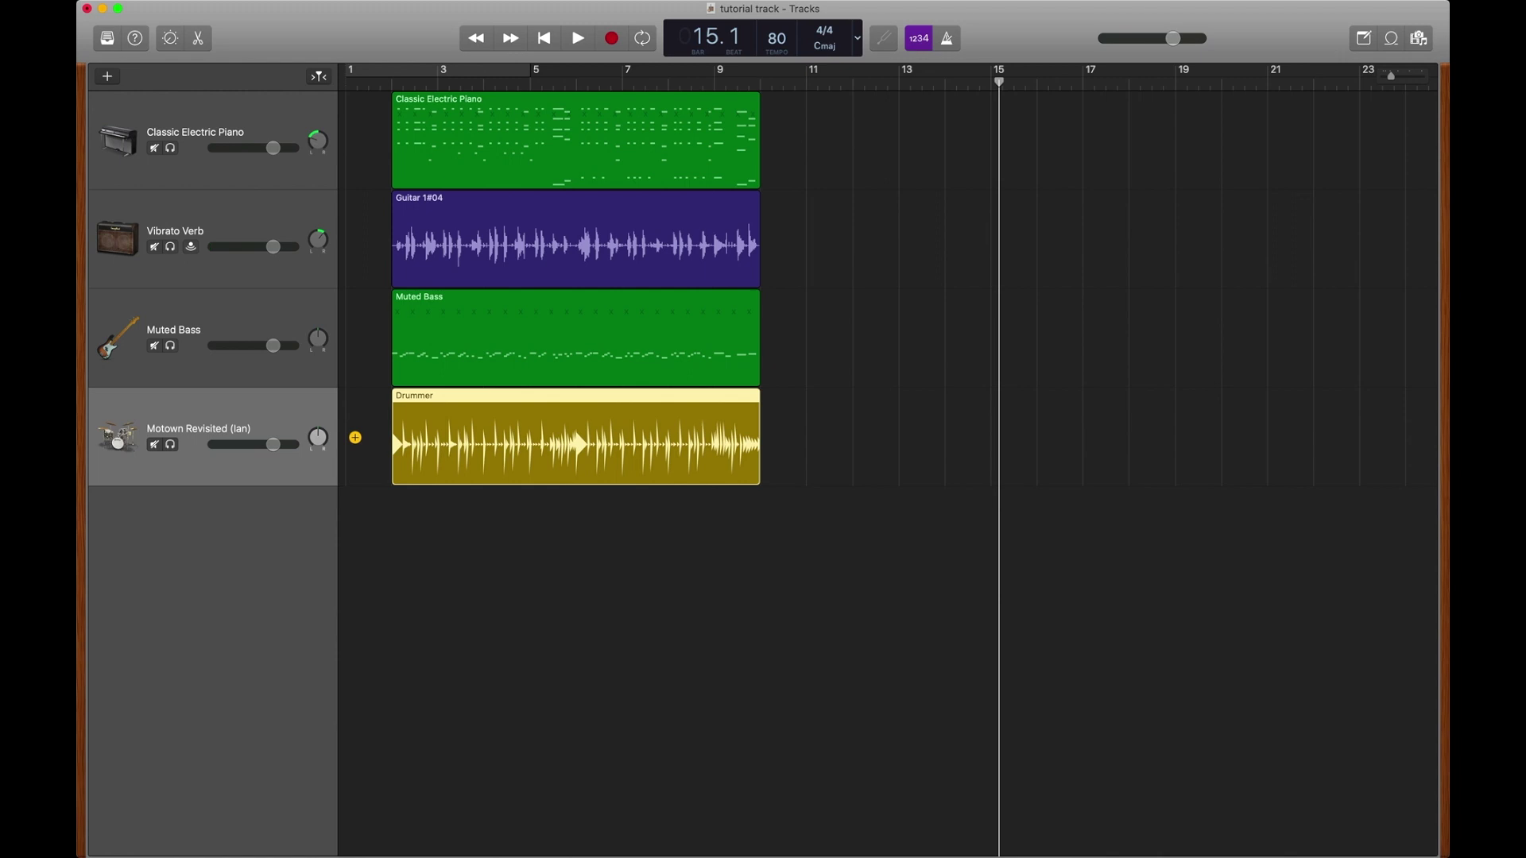
left_click_drag(755, 176, 750, 211)
mouse_move(395, 181)
left_mouse_down()
mouse_move(517, 180)
mouse_move(597, 211)
mouse_move(446, 188)
mouse_move(393, 203)
left_mouse_up()
left_click_drag(757, 183, 745, 216)
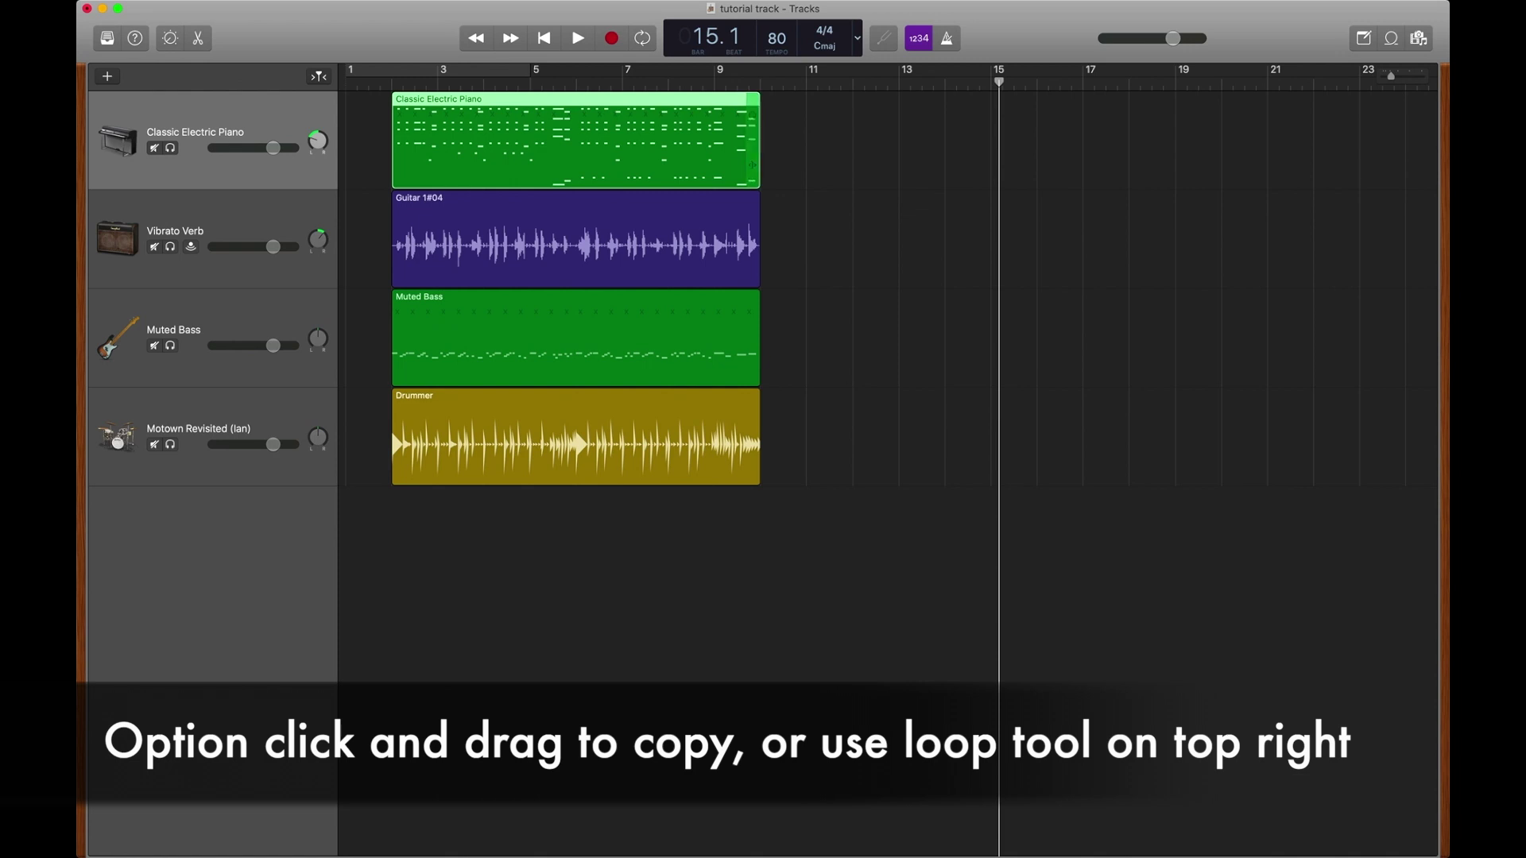
left_click_drag(617, 129, 986, 176)
key("super+z")
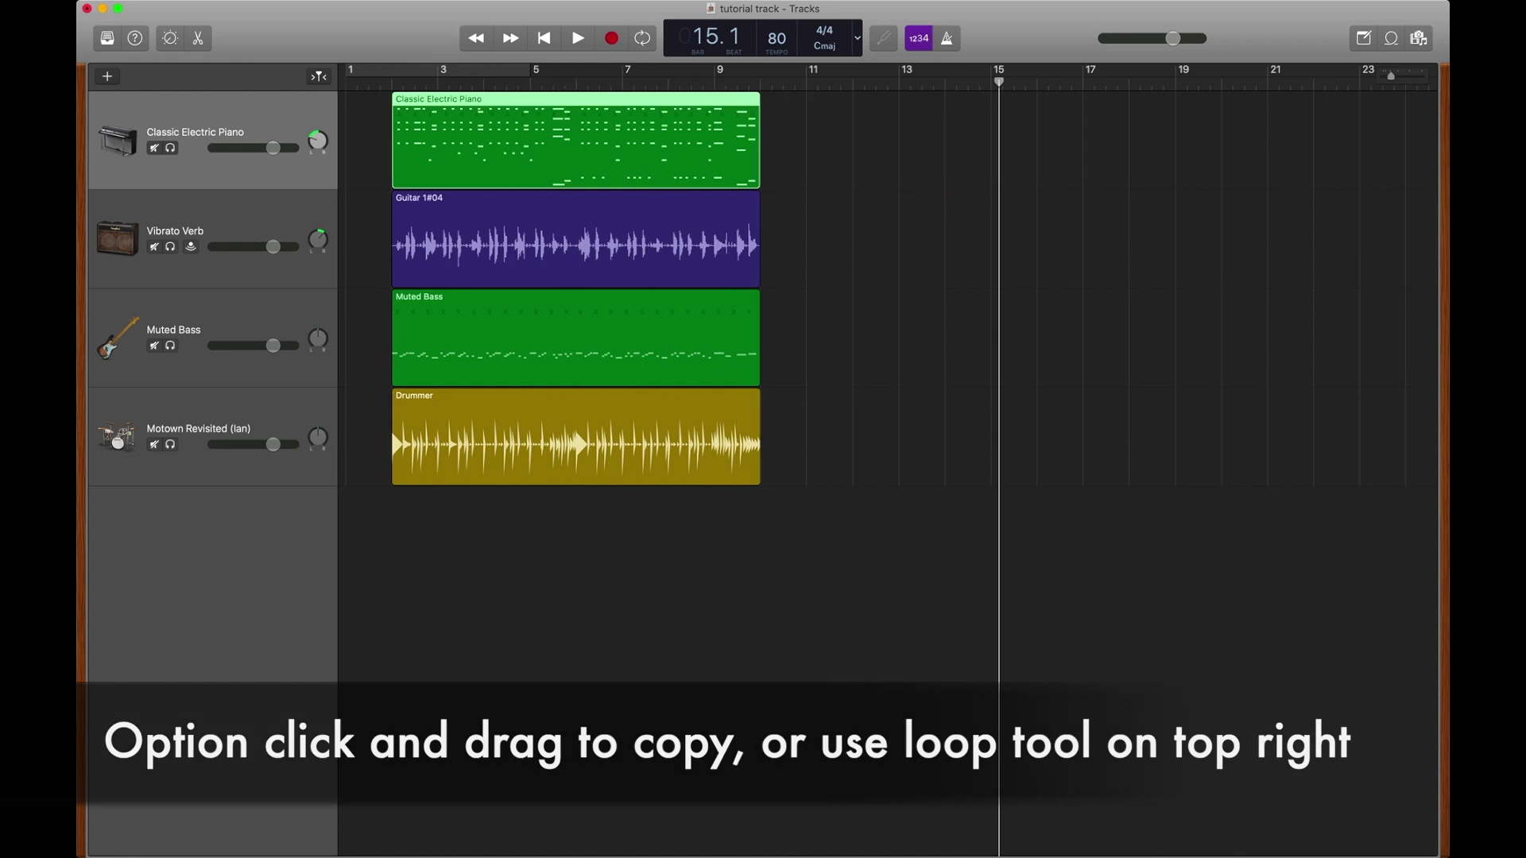
left_click_drag(757, 96, 1387, 179)
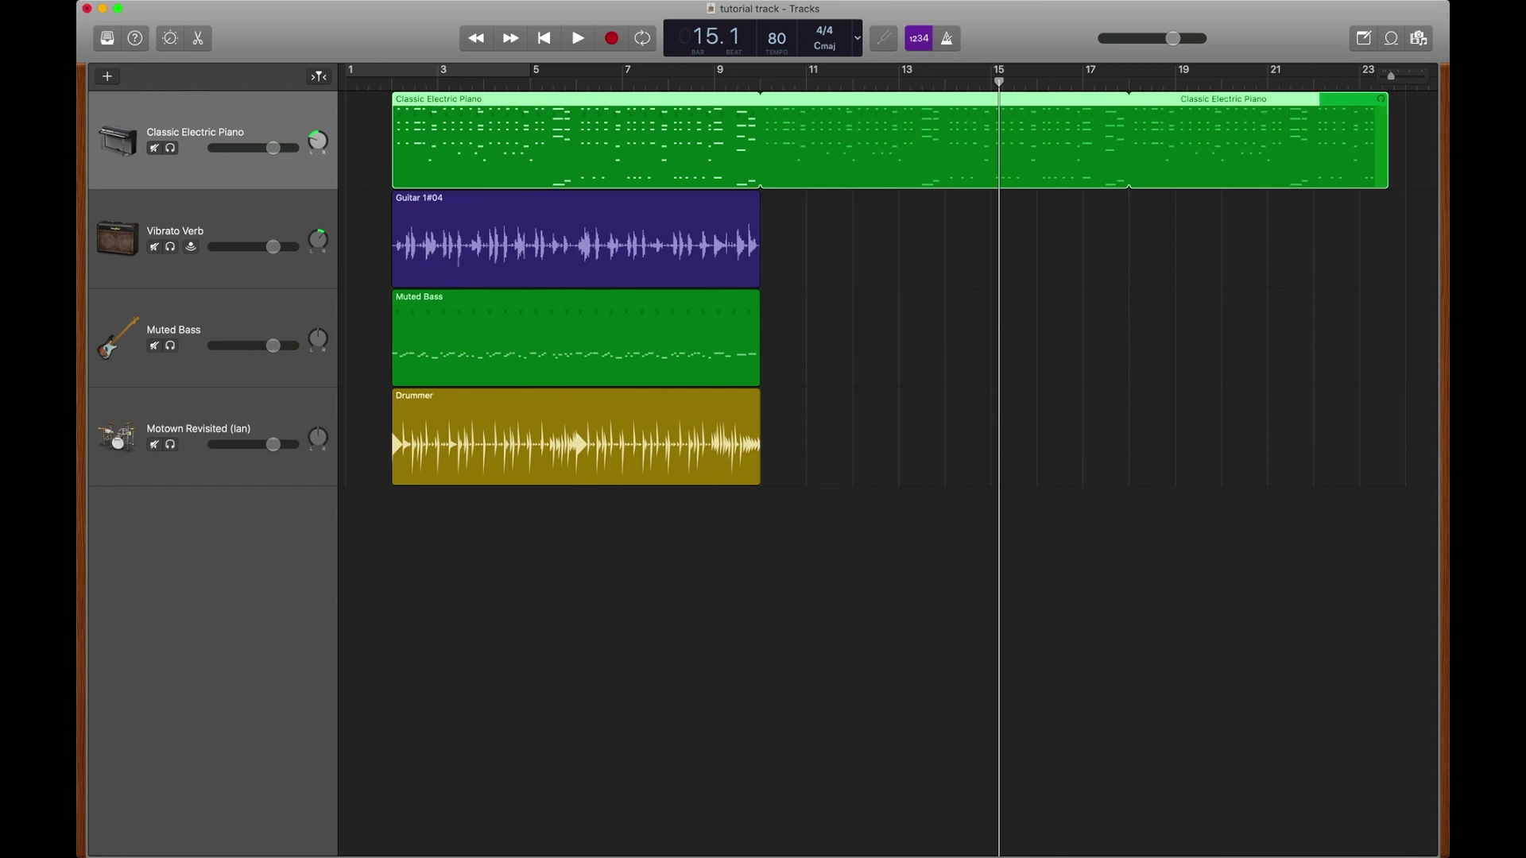
key("super+z")
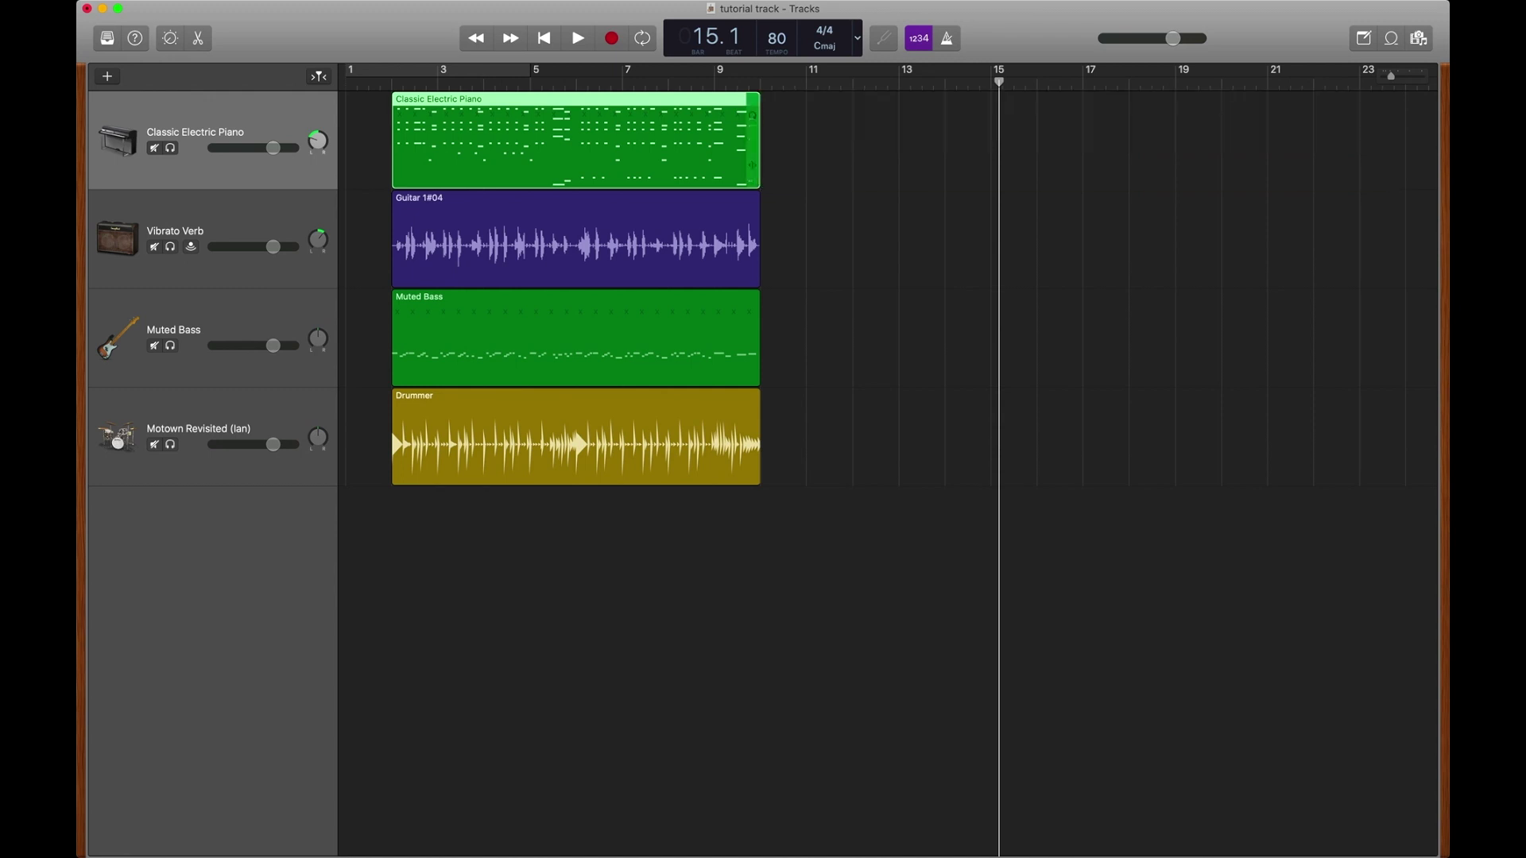
left_click_drag(752, 164, 437, 189)
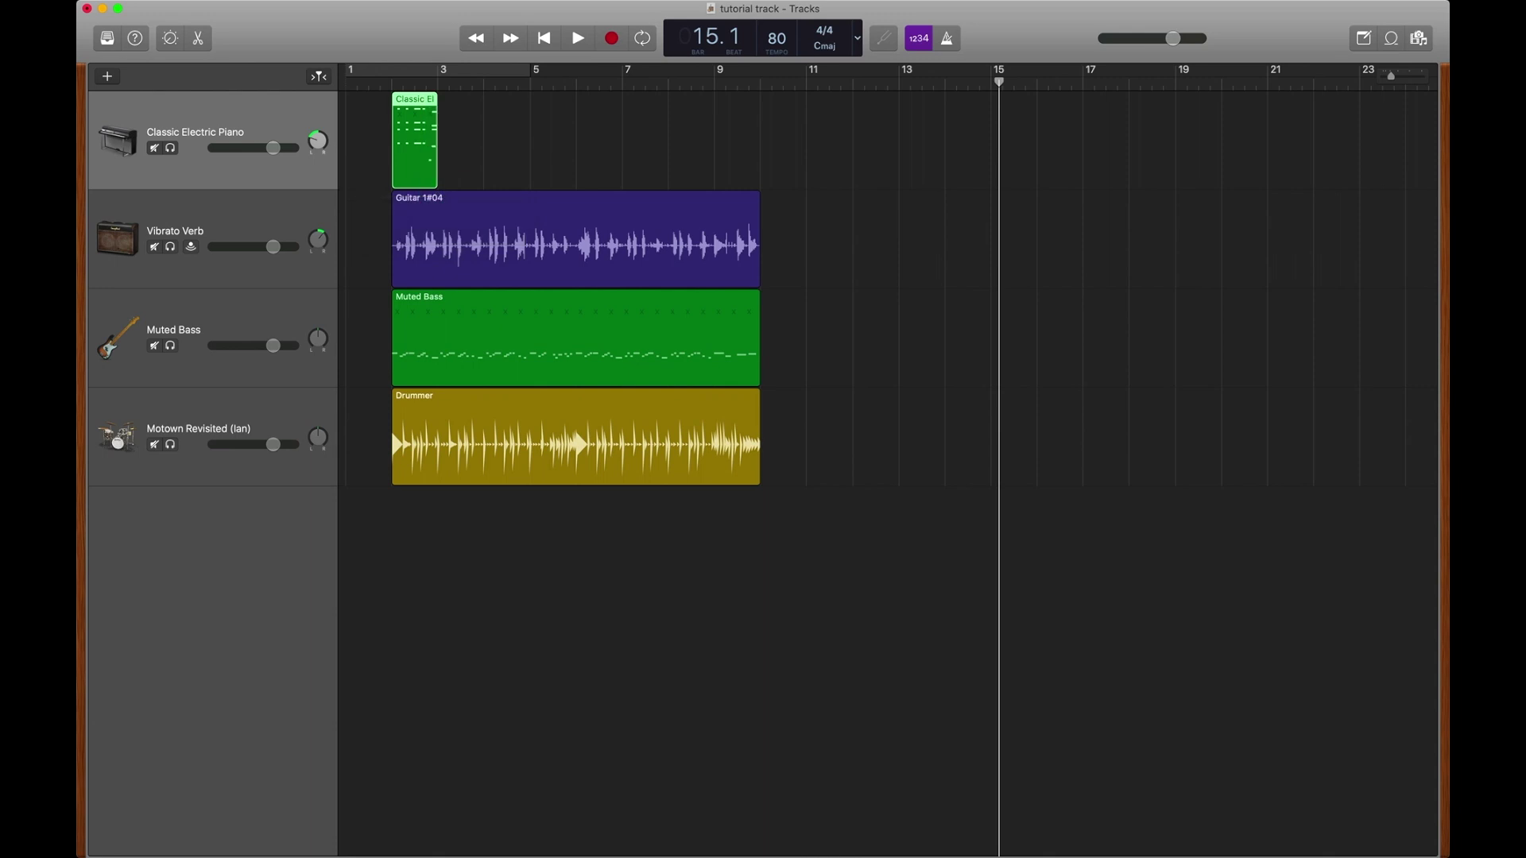
left_click_drag(434, 96, 1145, 153)
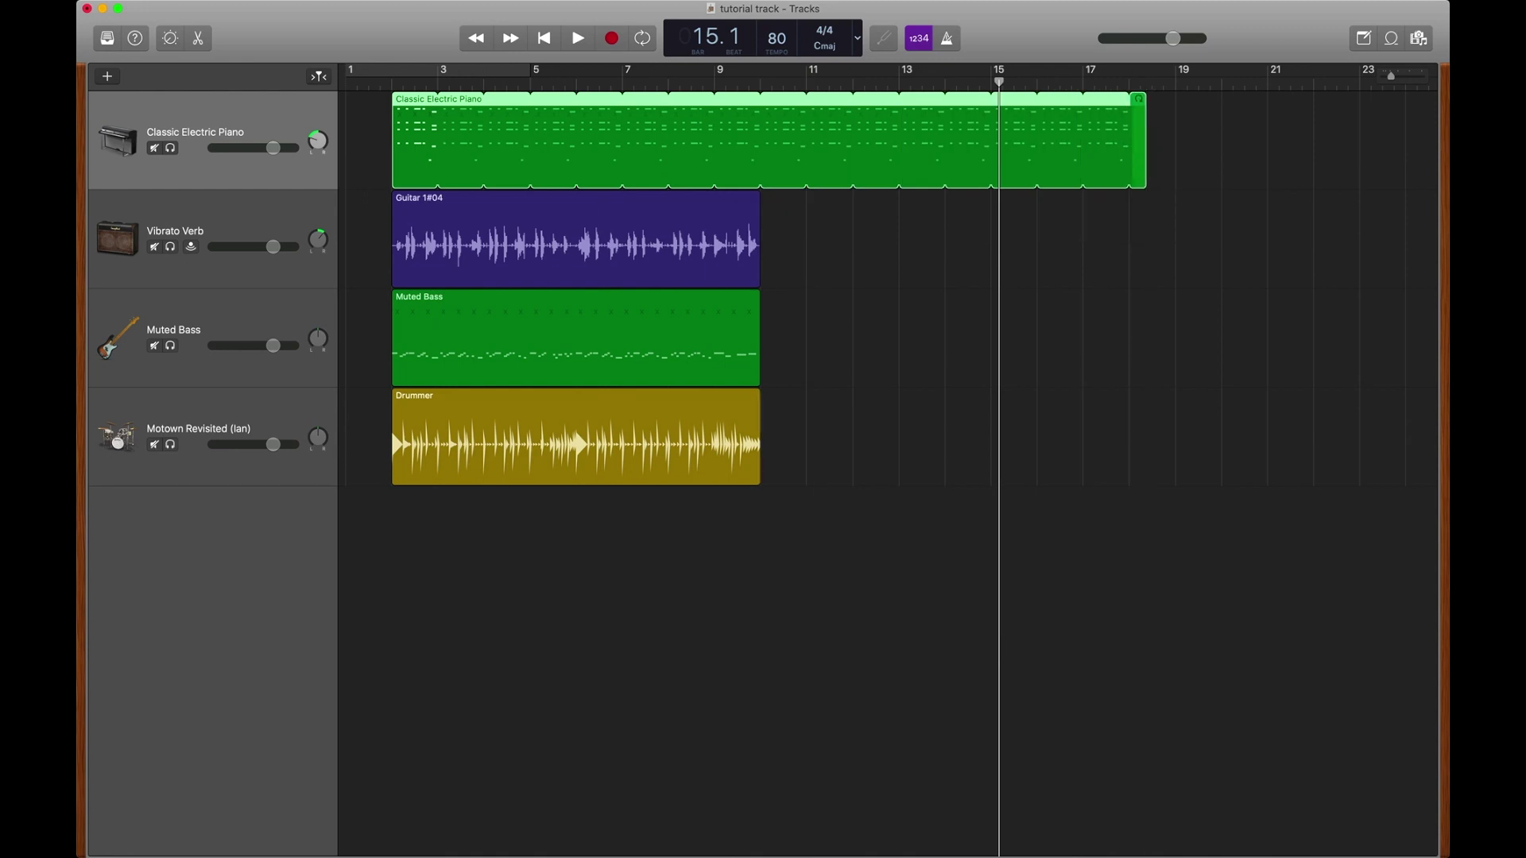
key("super+z")
key("super+z")
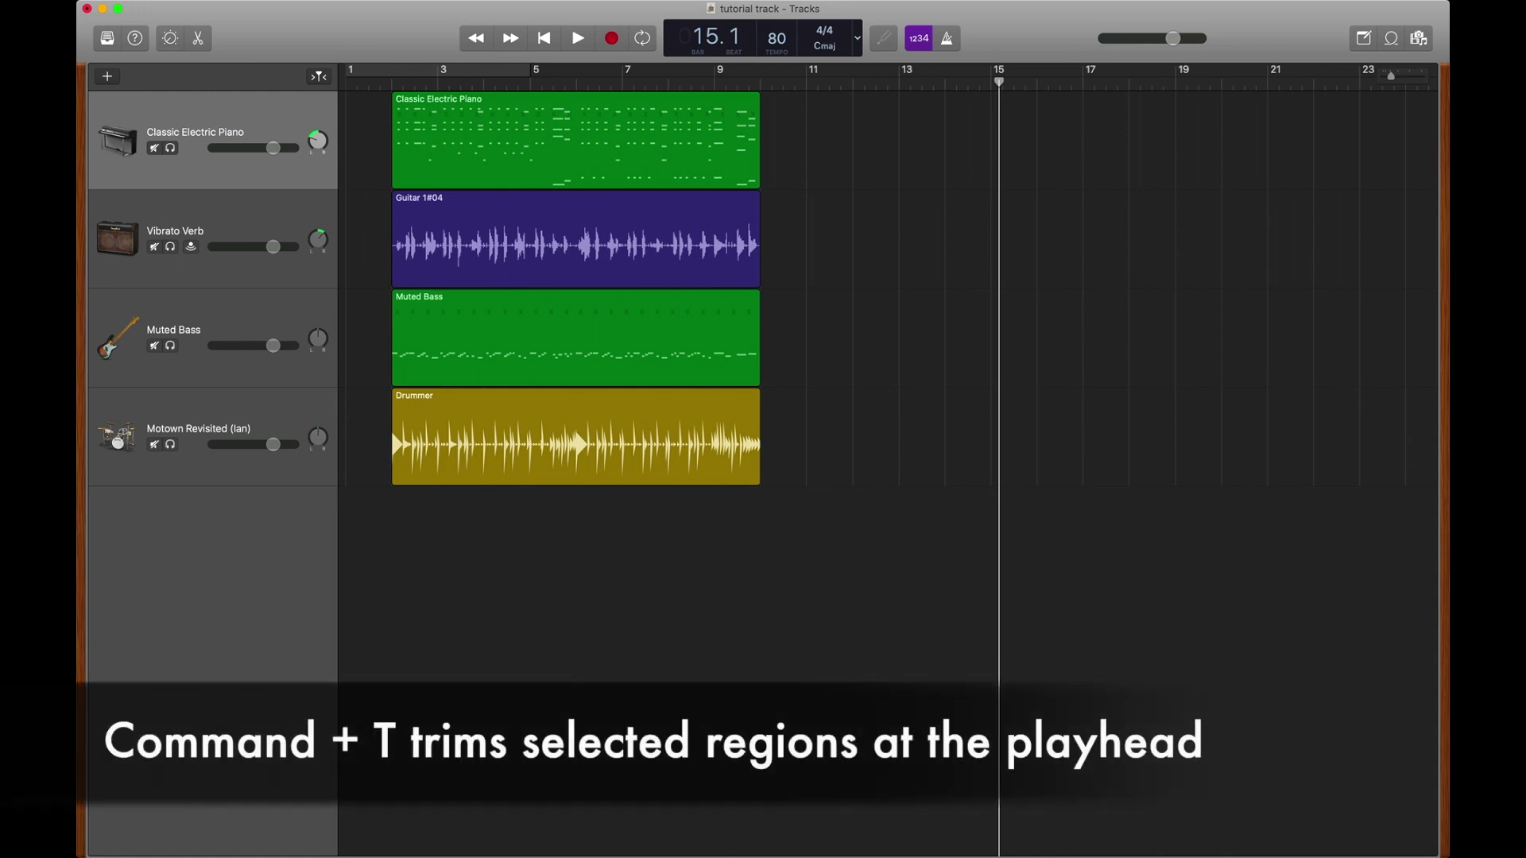
Split the Classic Electric Piano region at bar 6, then join the halves back together
left_click(606, 126)
left_click(575, 82)
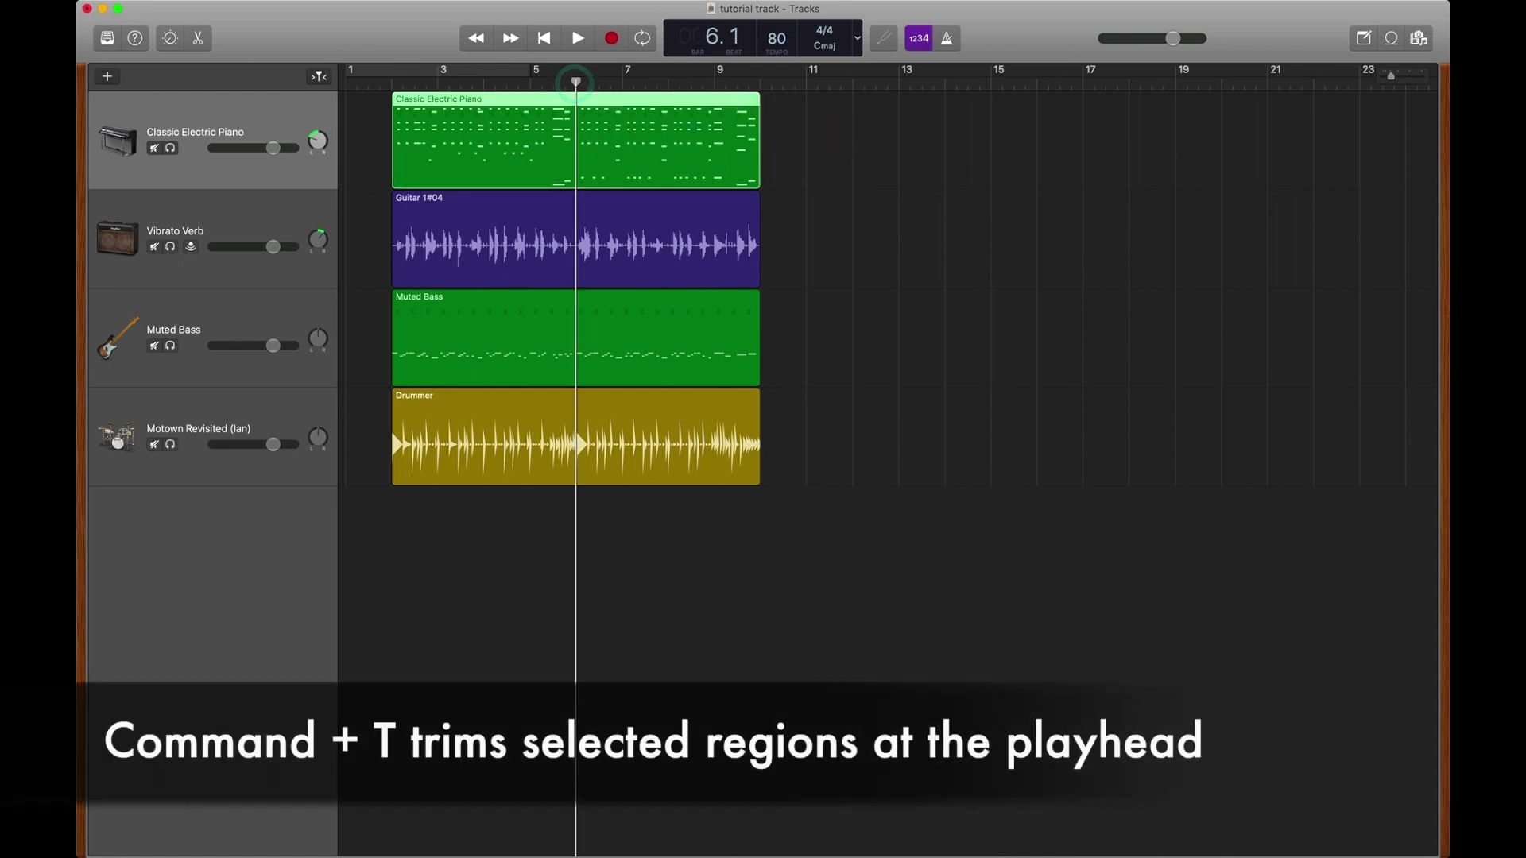
key("super+t")
left_click(830, 80)
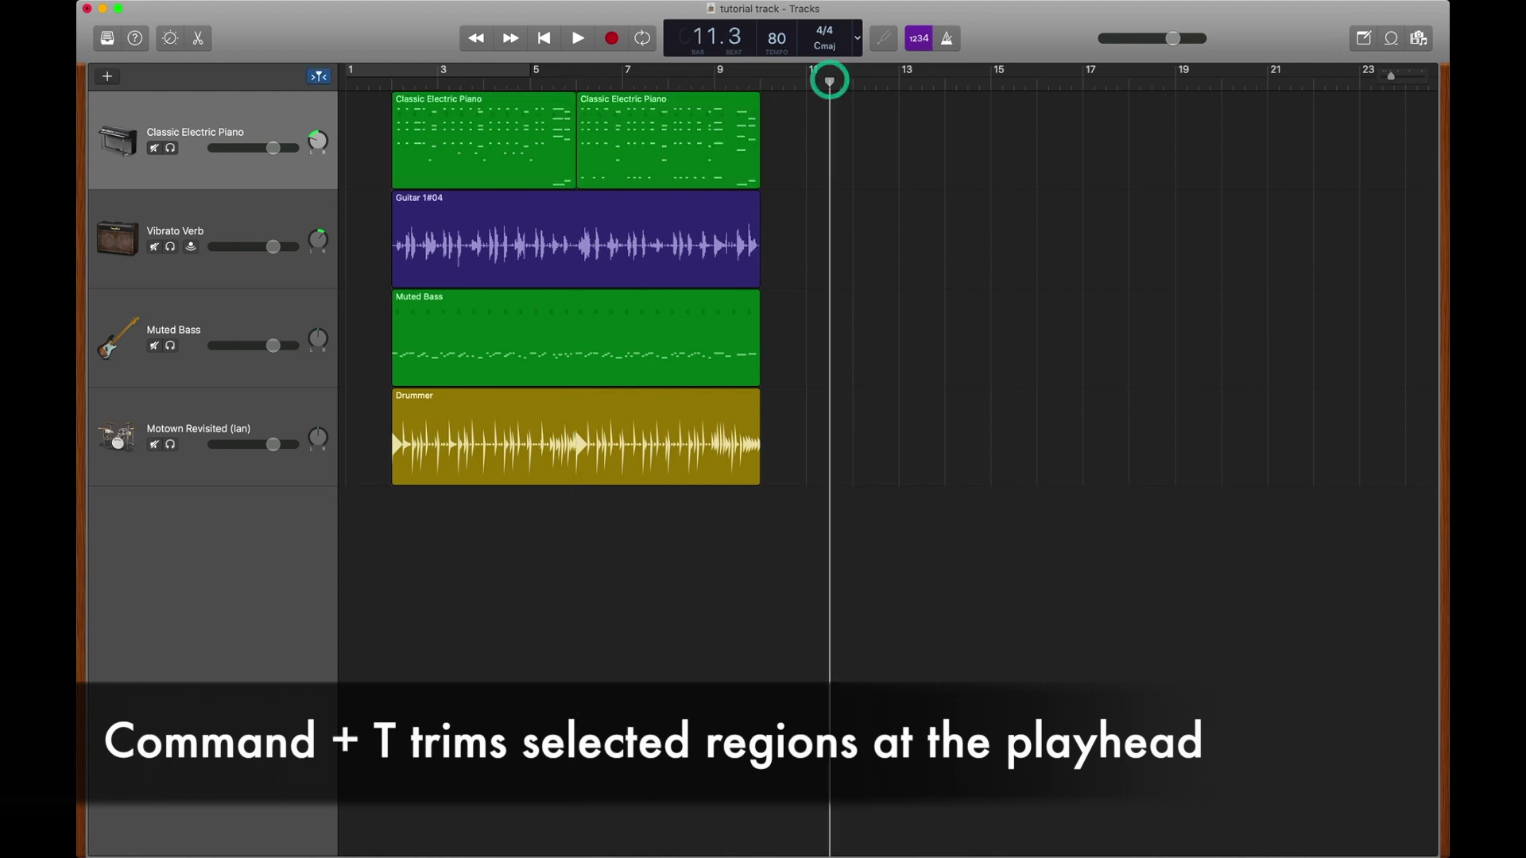
left_click(575, 82)
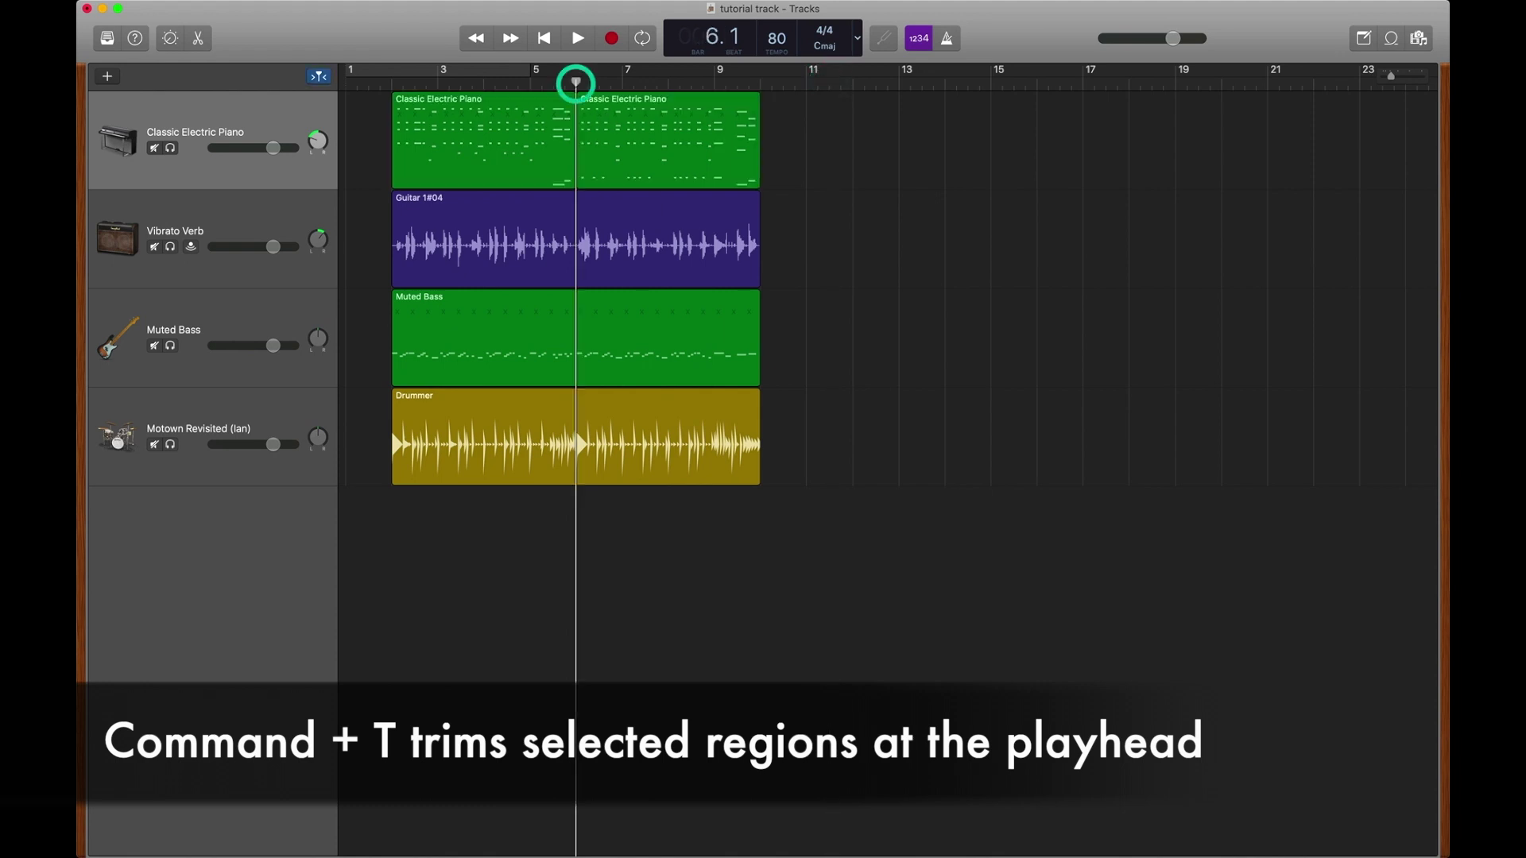
left_click(647, 122)
left_click(503, 136)
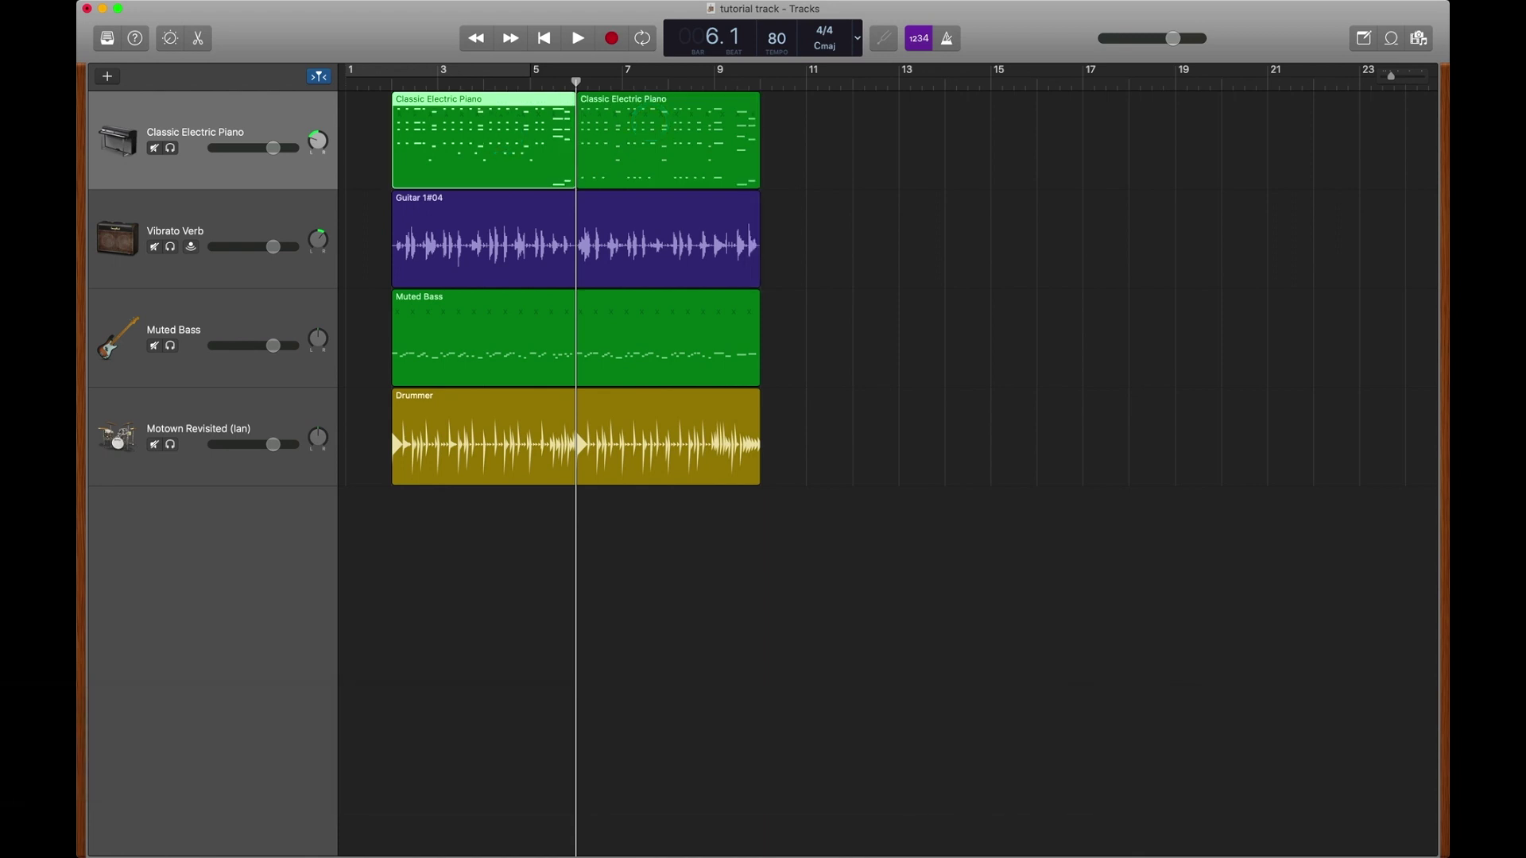
key("super+j")
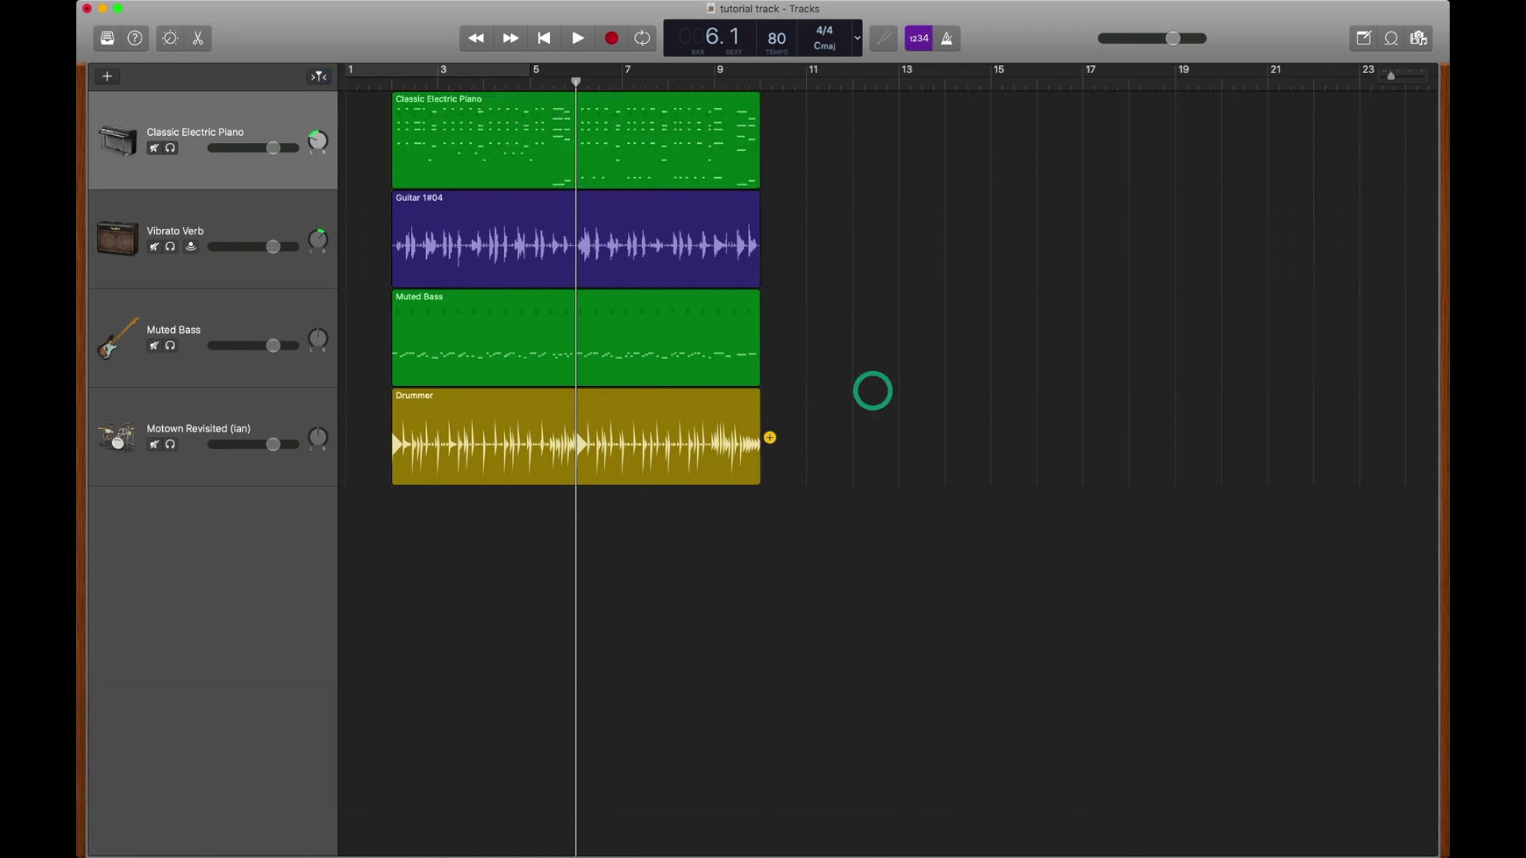
Split all four regions at bar 6 and select all eight resulting pieces
left_click_drag(872, 391, 484, 146)
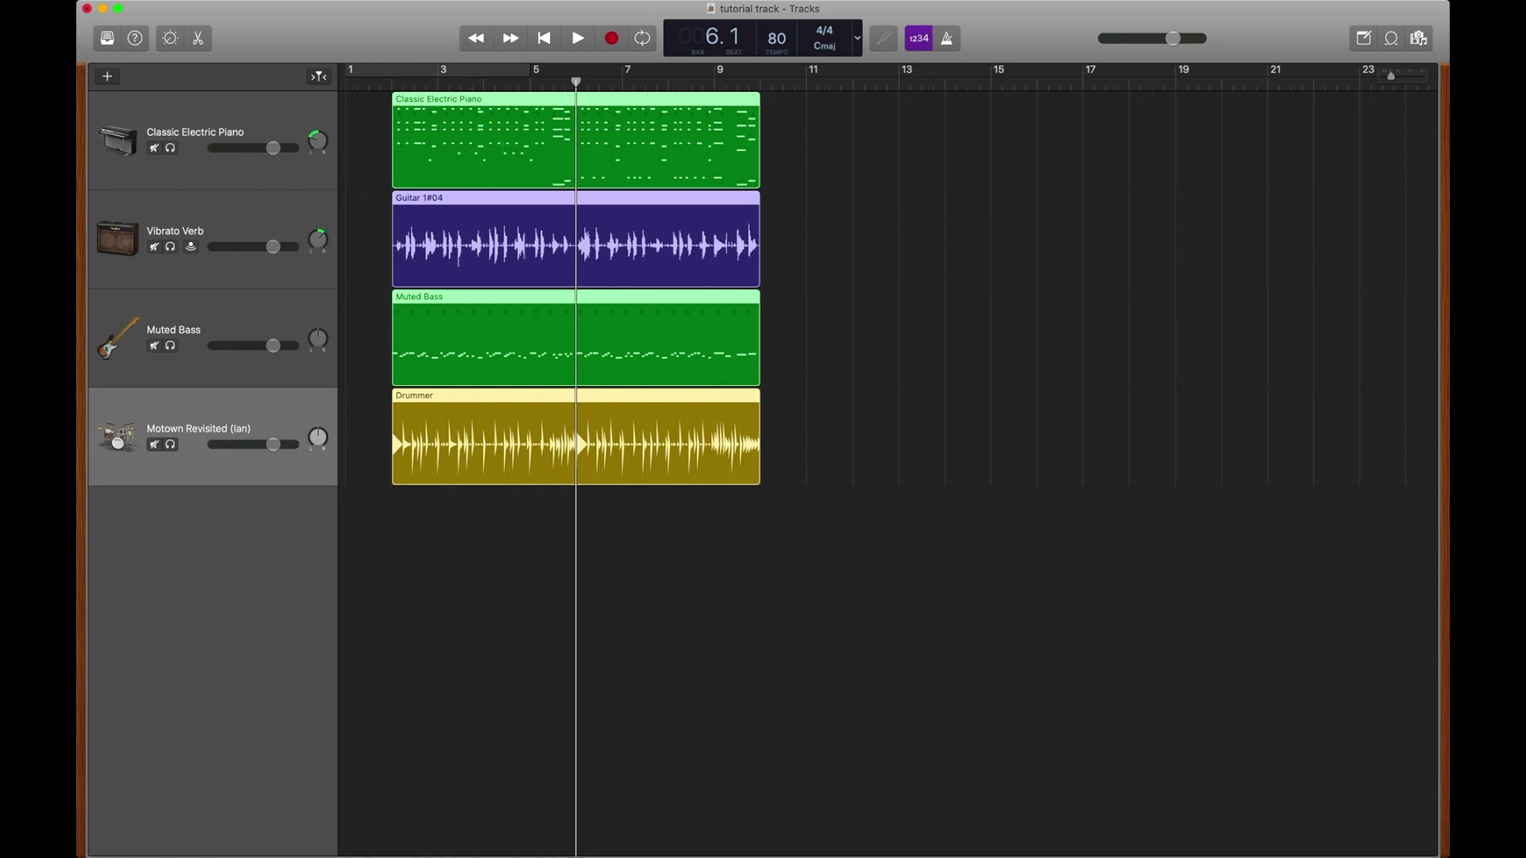
key("super+t")
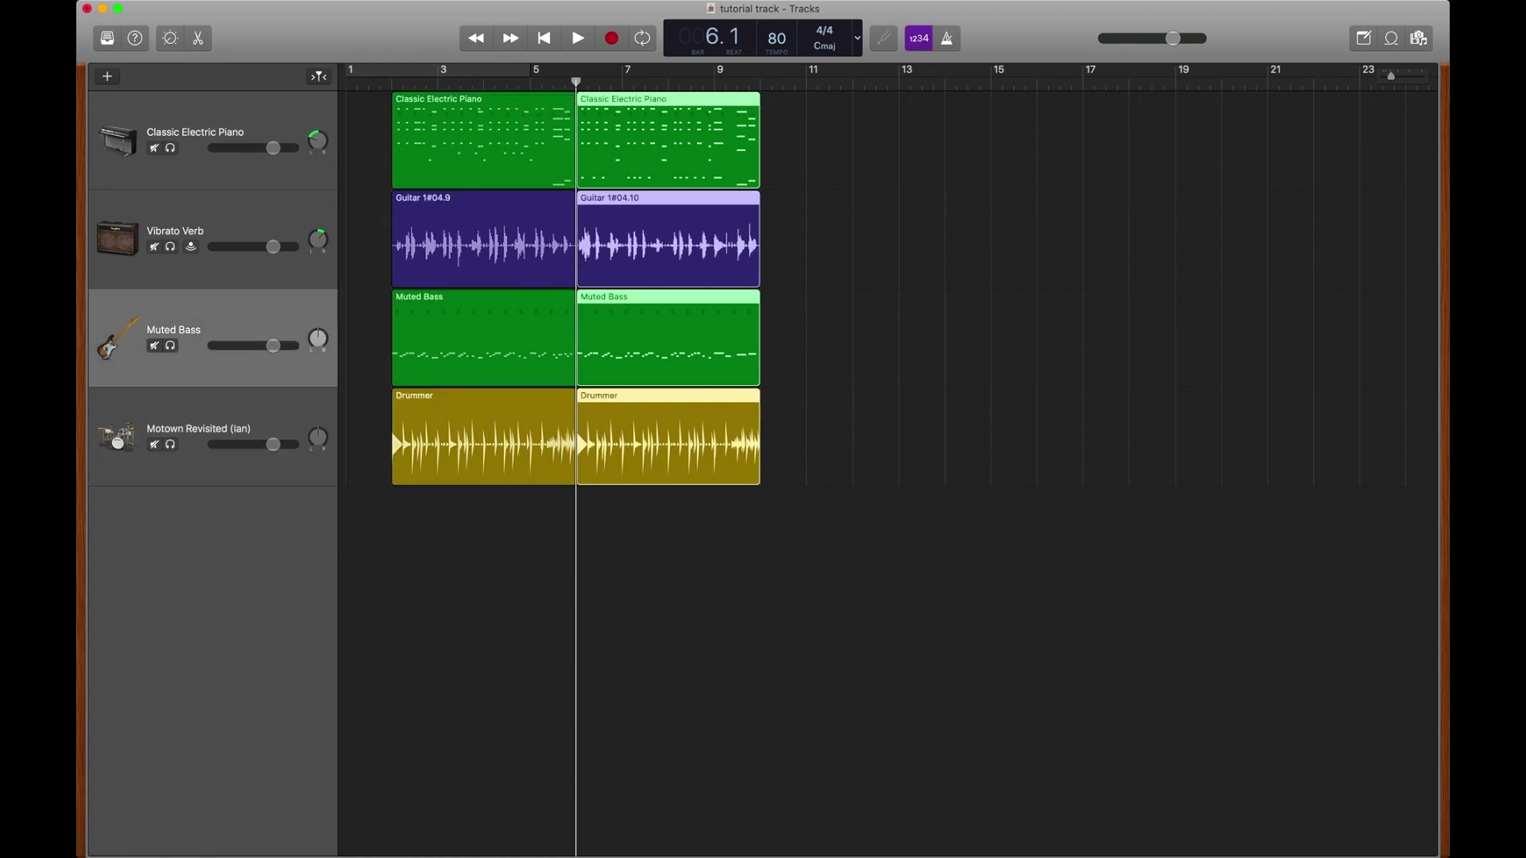
left_click(804, 77)
left_click(504, 154)
left_click(634, 232)
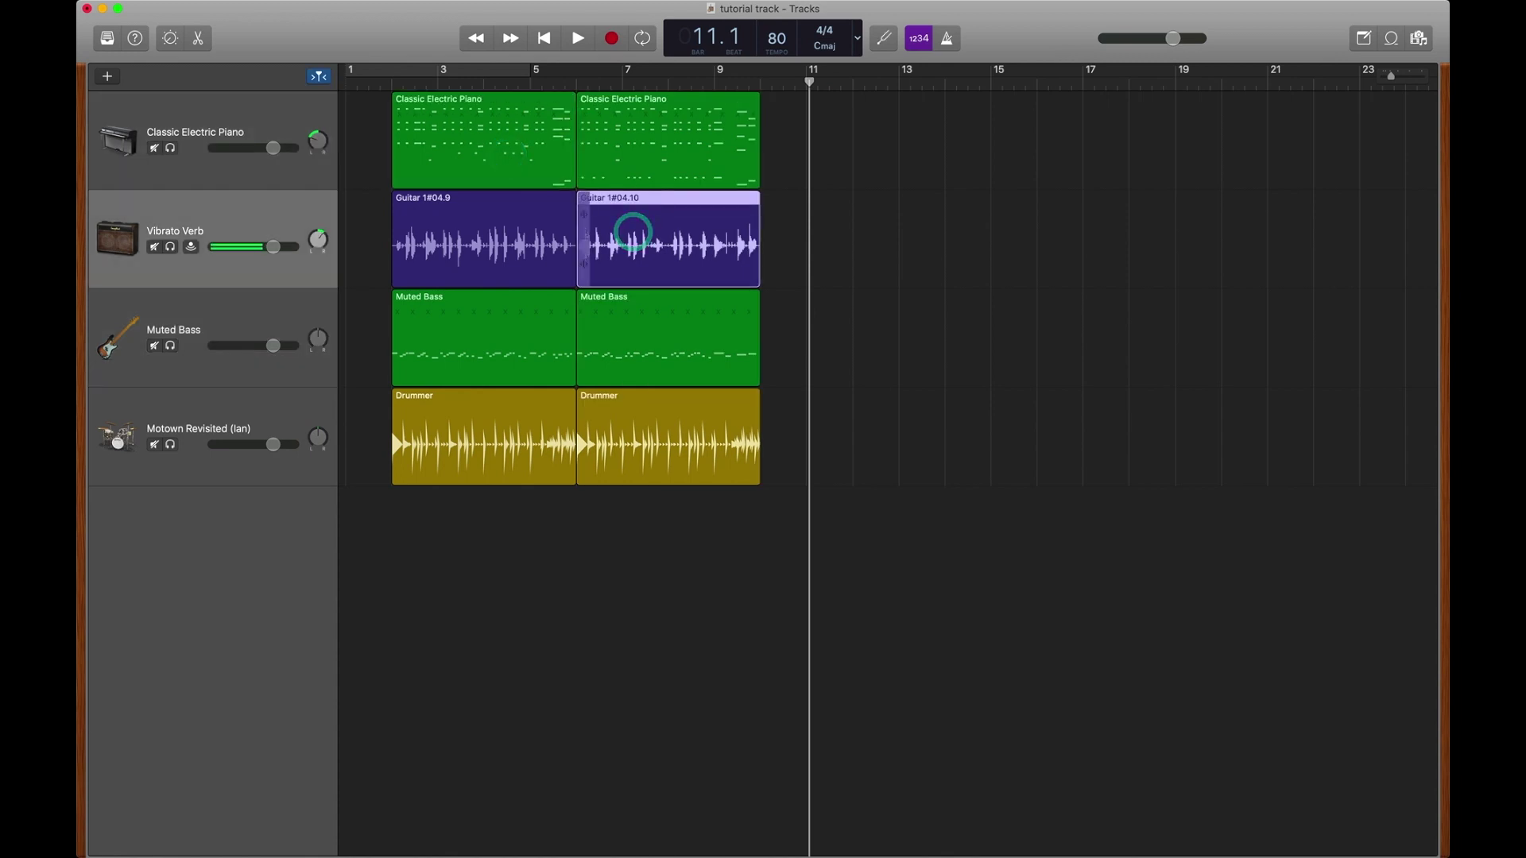
left_click(518, 331)
left_click(632, 436)
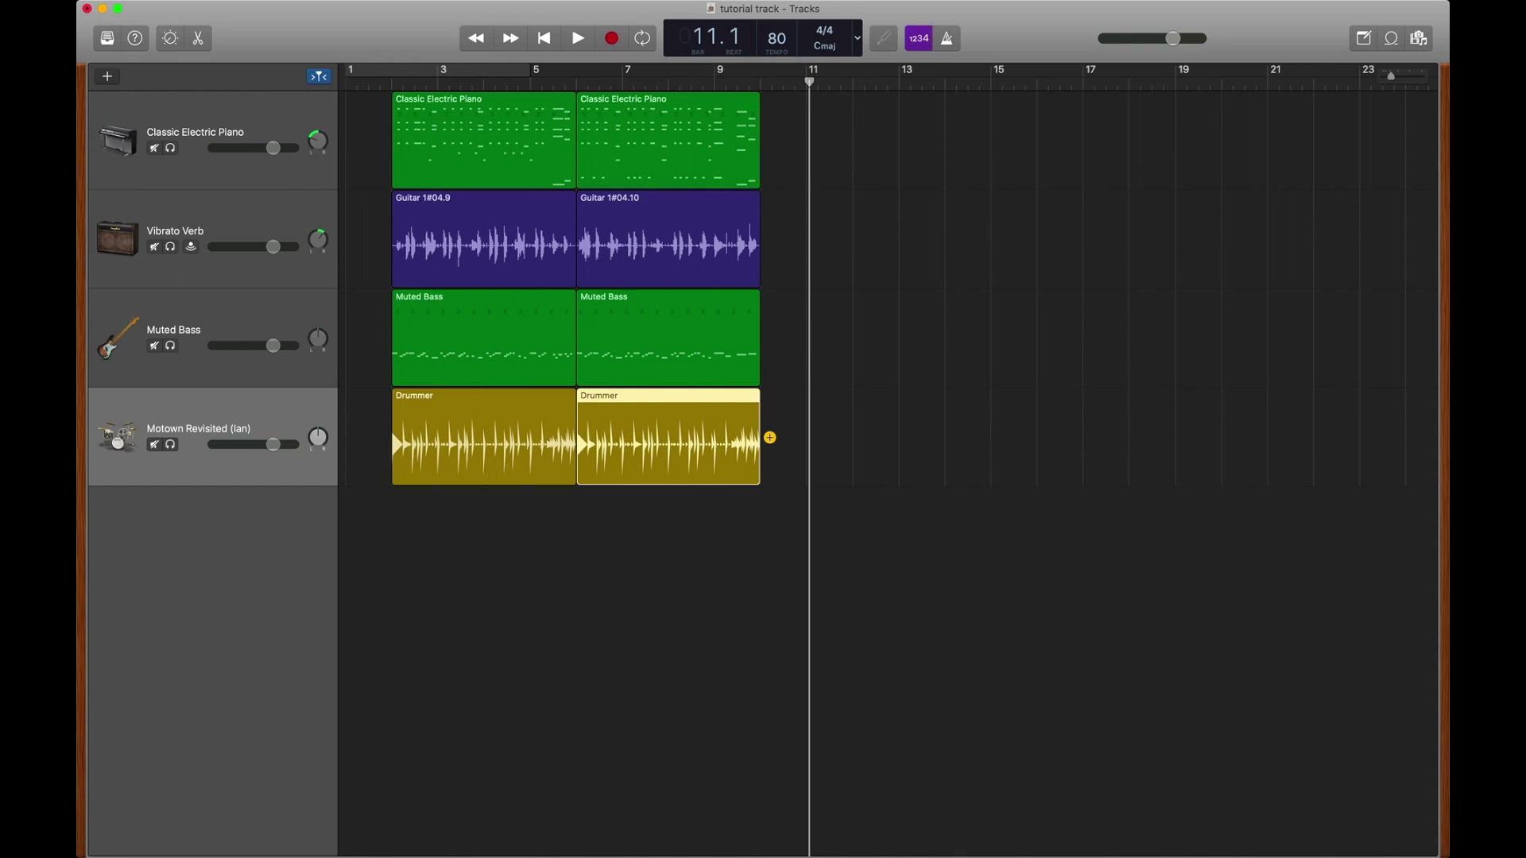
left_click_drag(851, 443, 279, 93)
Delete the selected regions and the old tracks, then create a new Audio track
key("Delete")
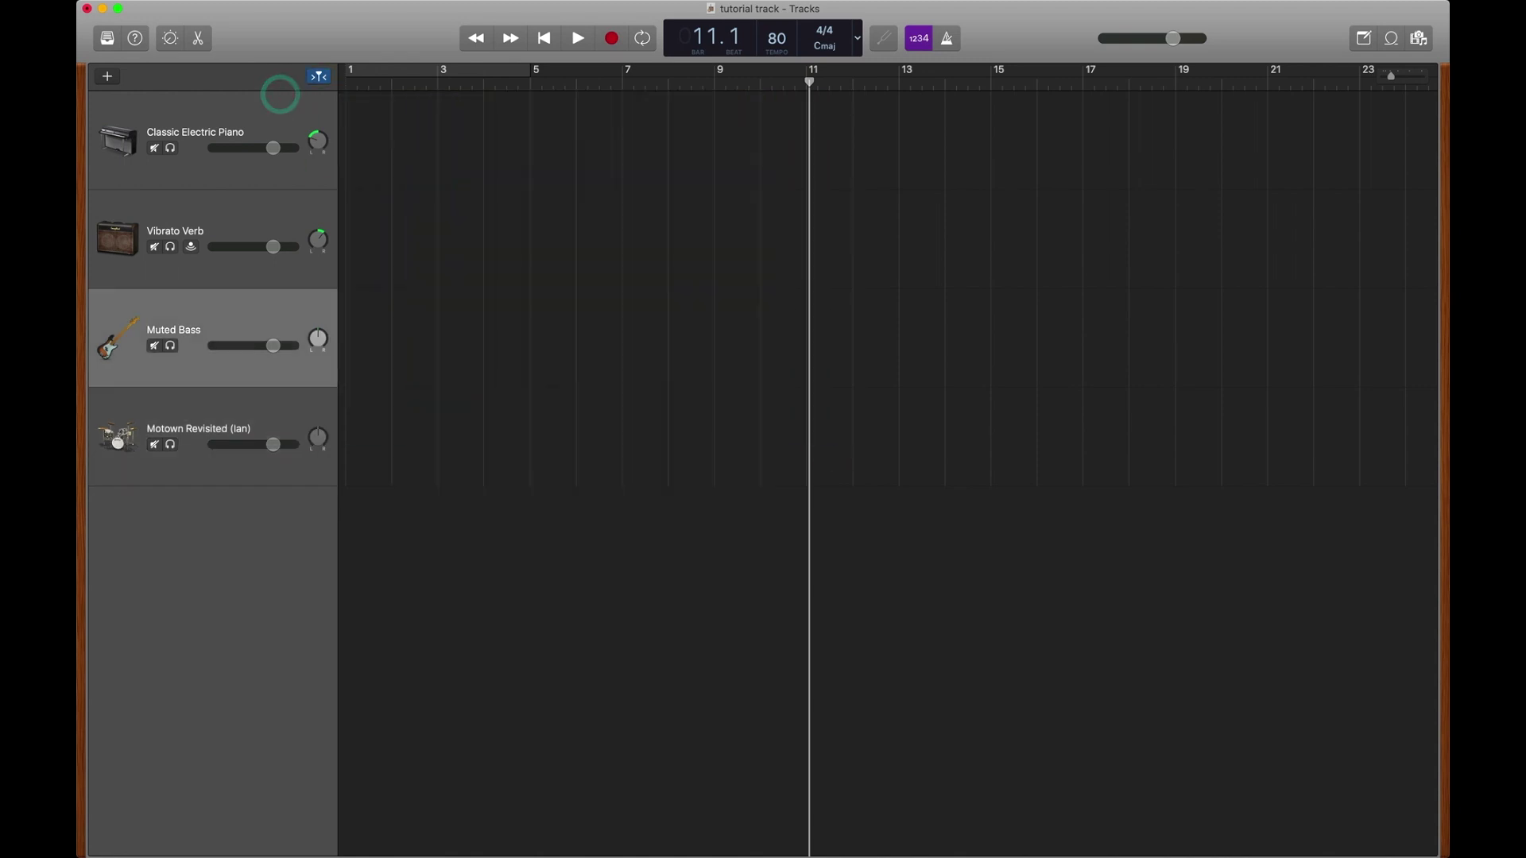
left_click(205, 406)
key("super+BackSpace")
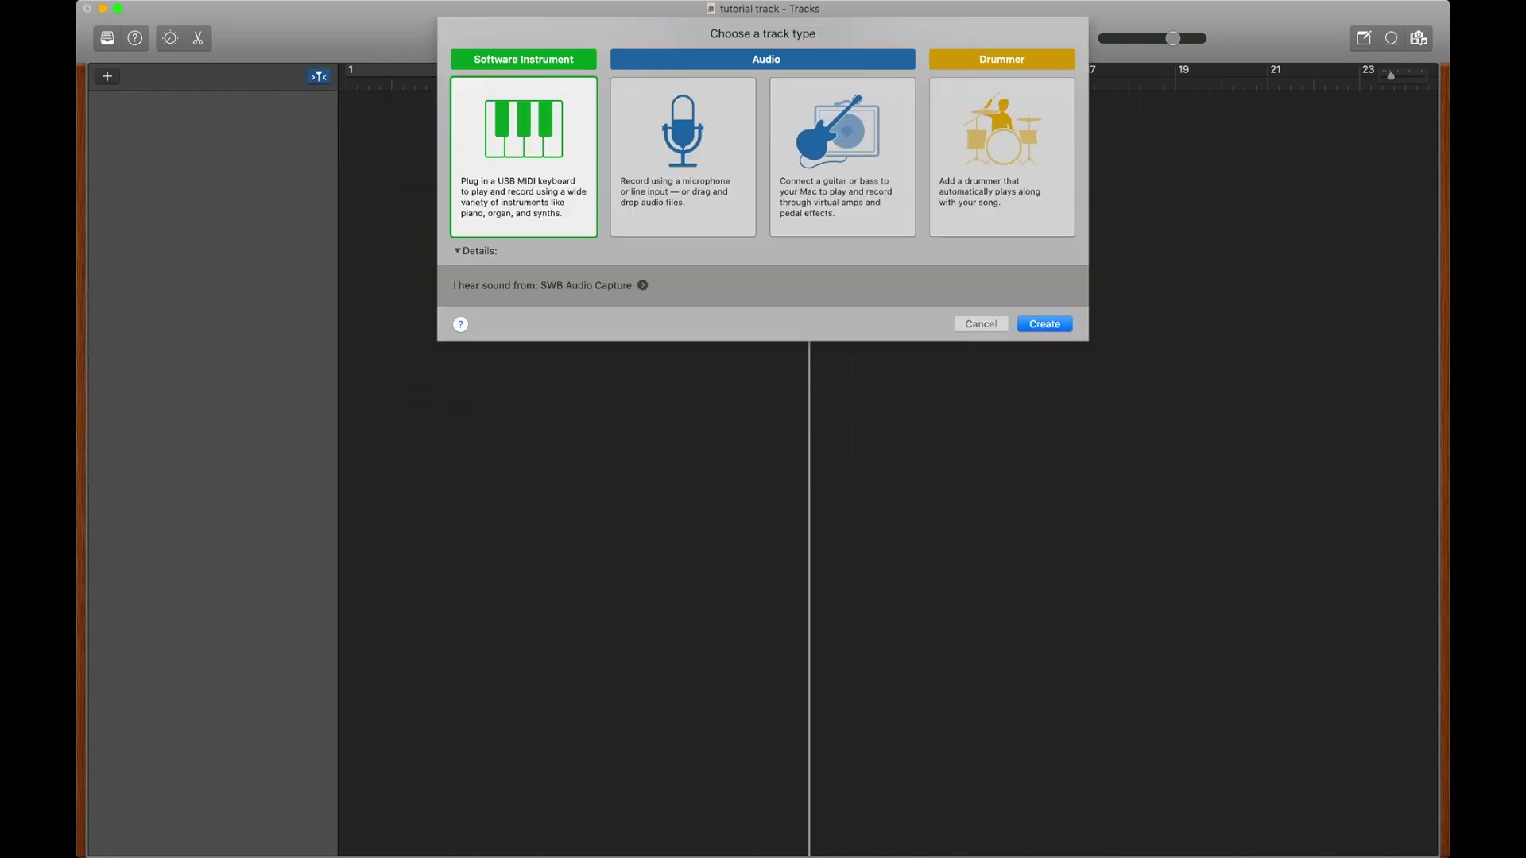
left_click(708, 157)
key("Return")
Loop bar 1 with count-in off and metronome on, and record four takes
left_click_drag(347, 68, 384, 80)
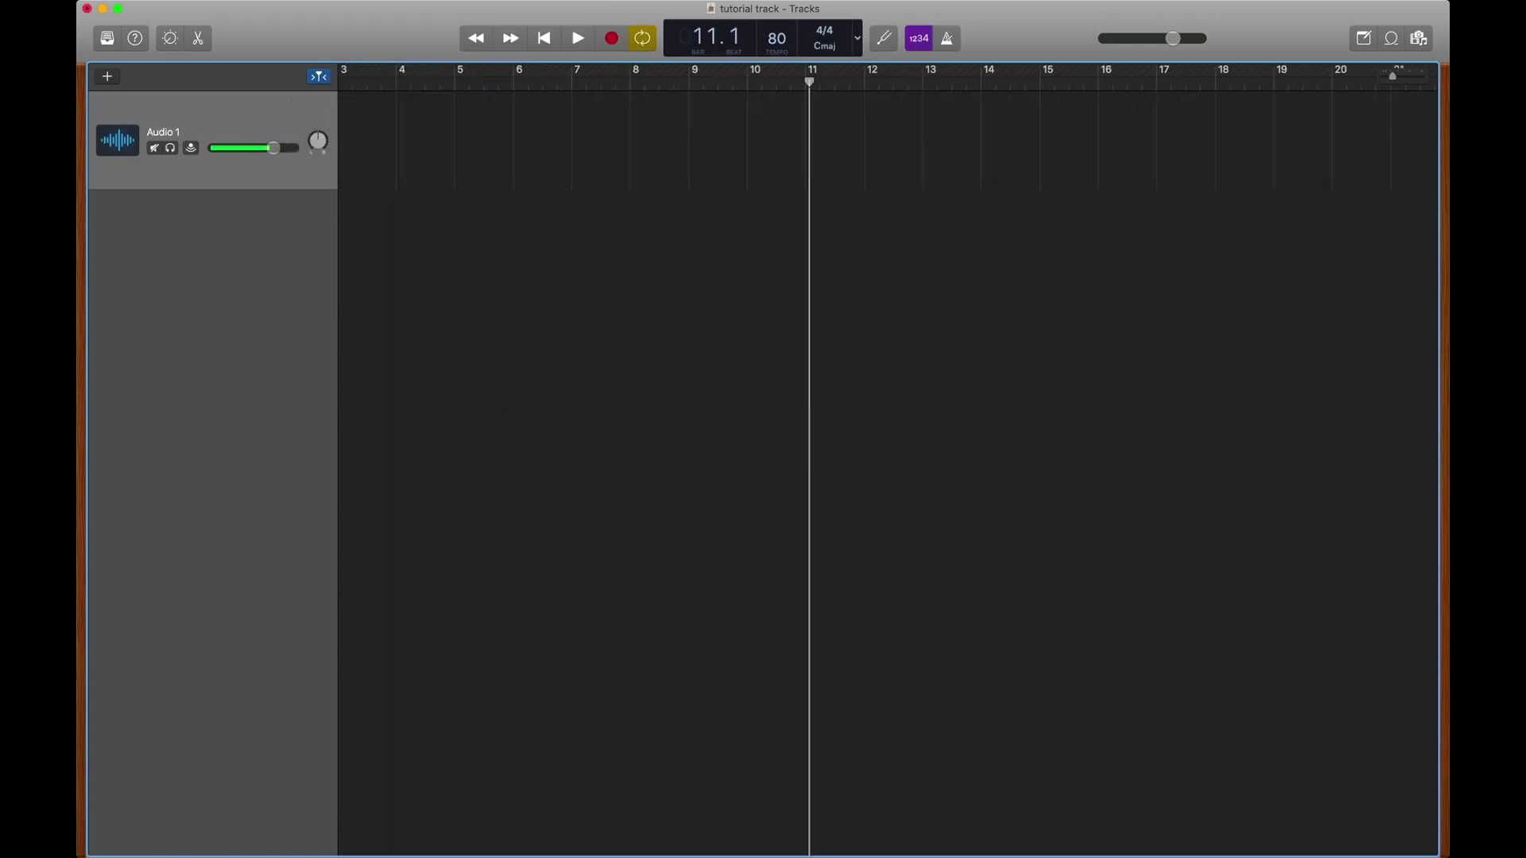
key("super+Right")
key("shift+k")
key("k")
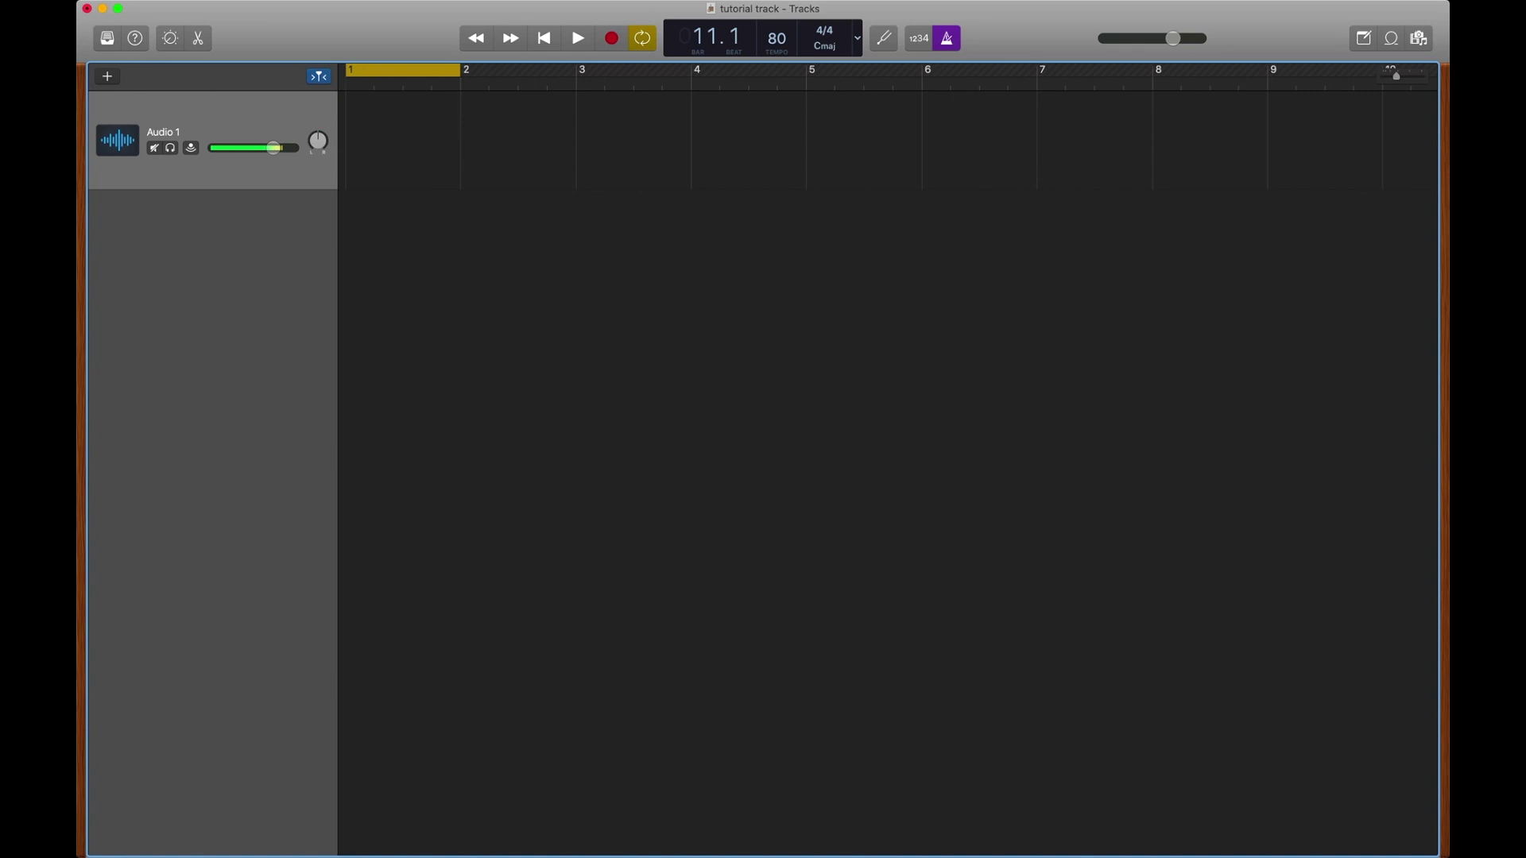
key("r")
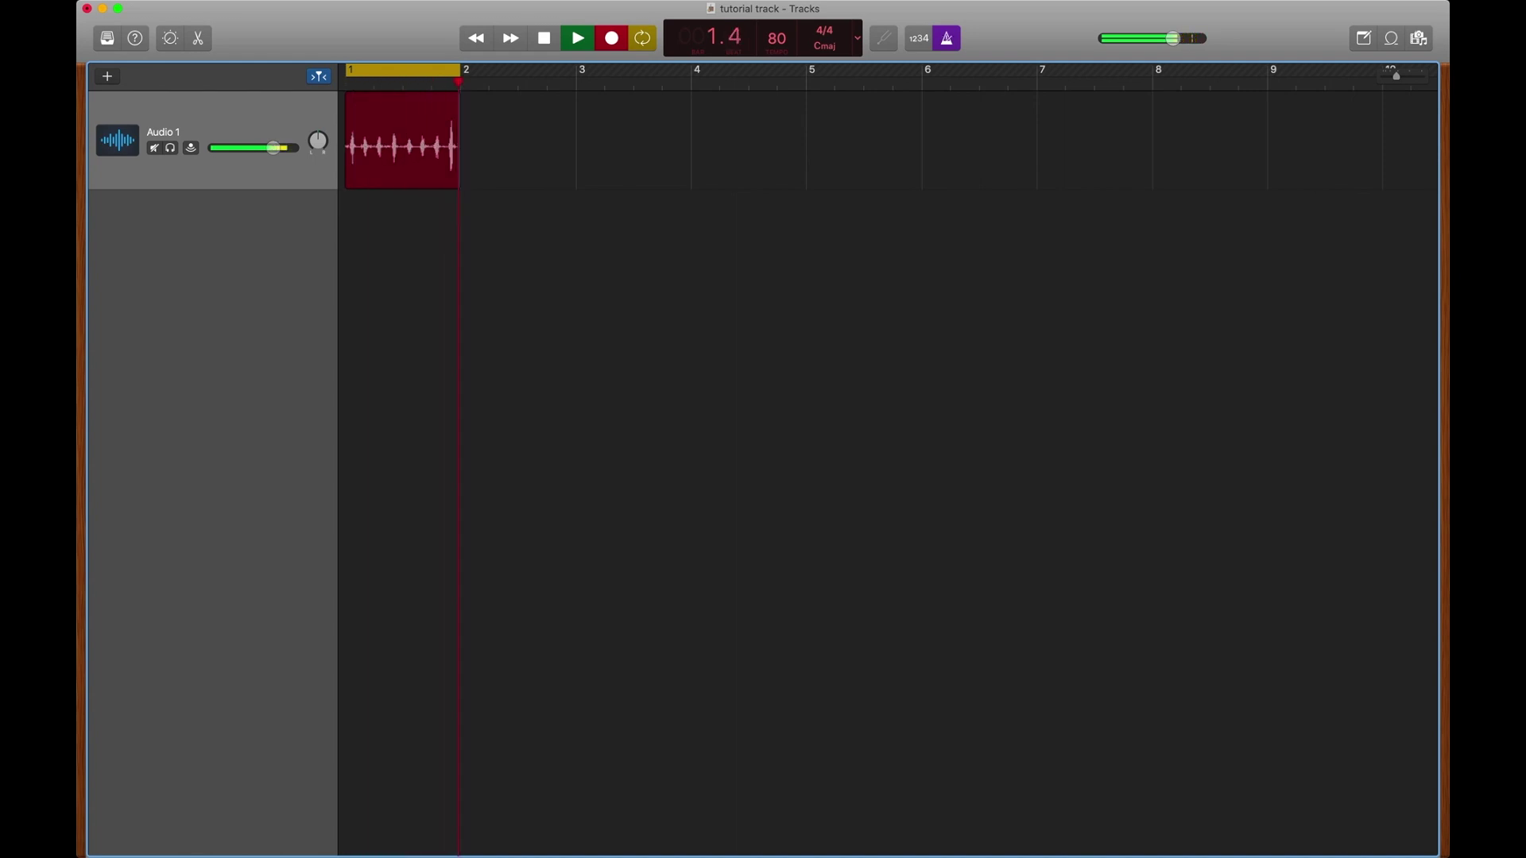
key("space")
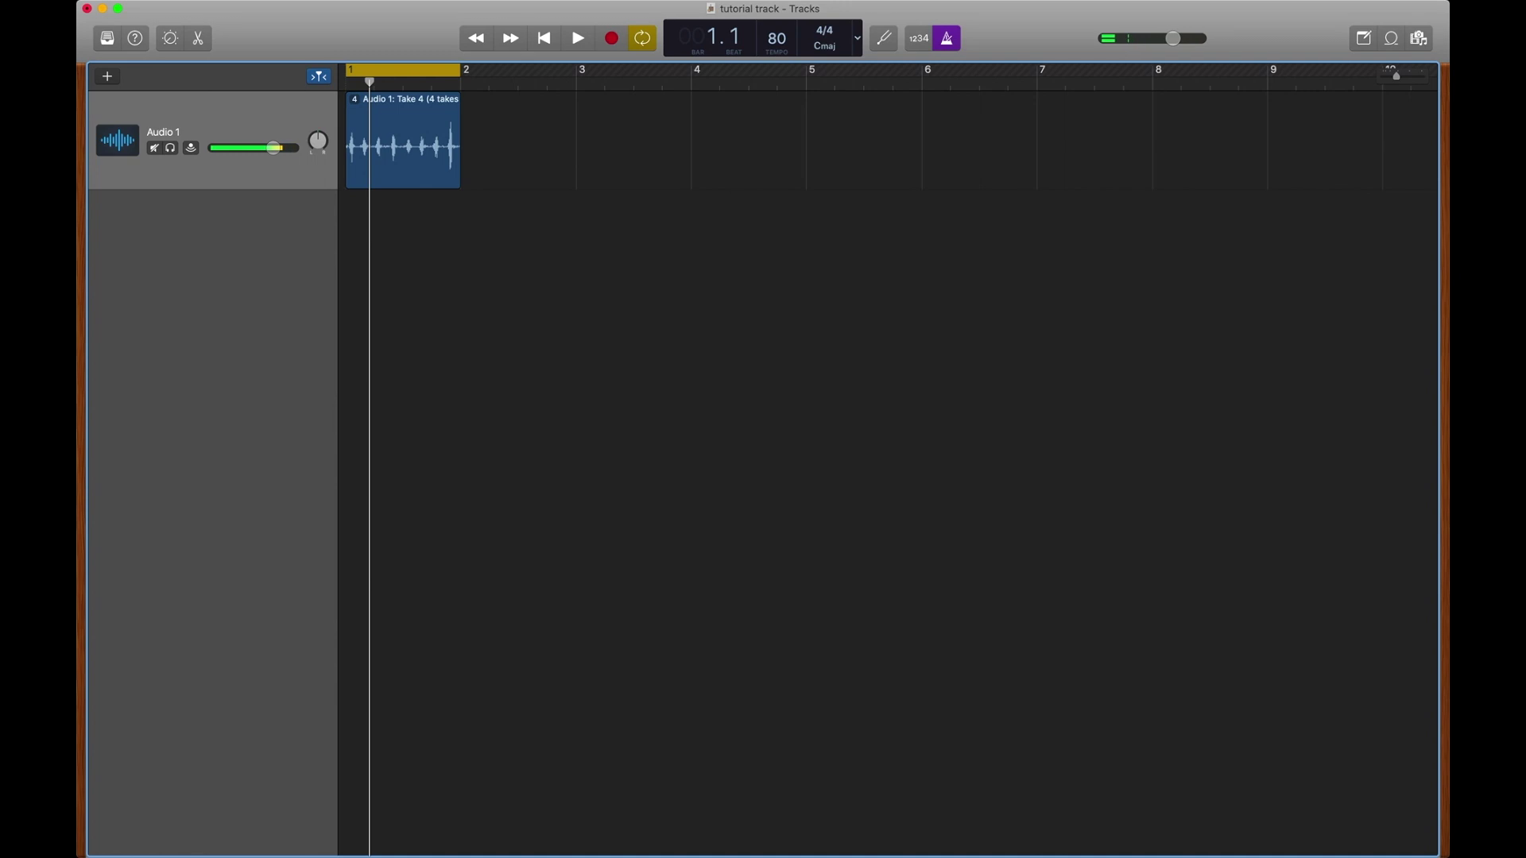
key("super+Right")
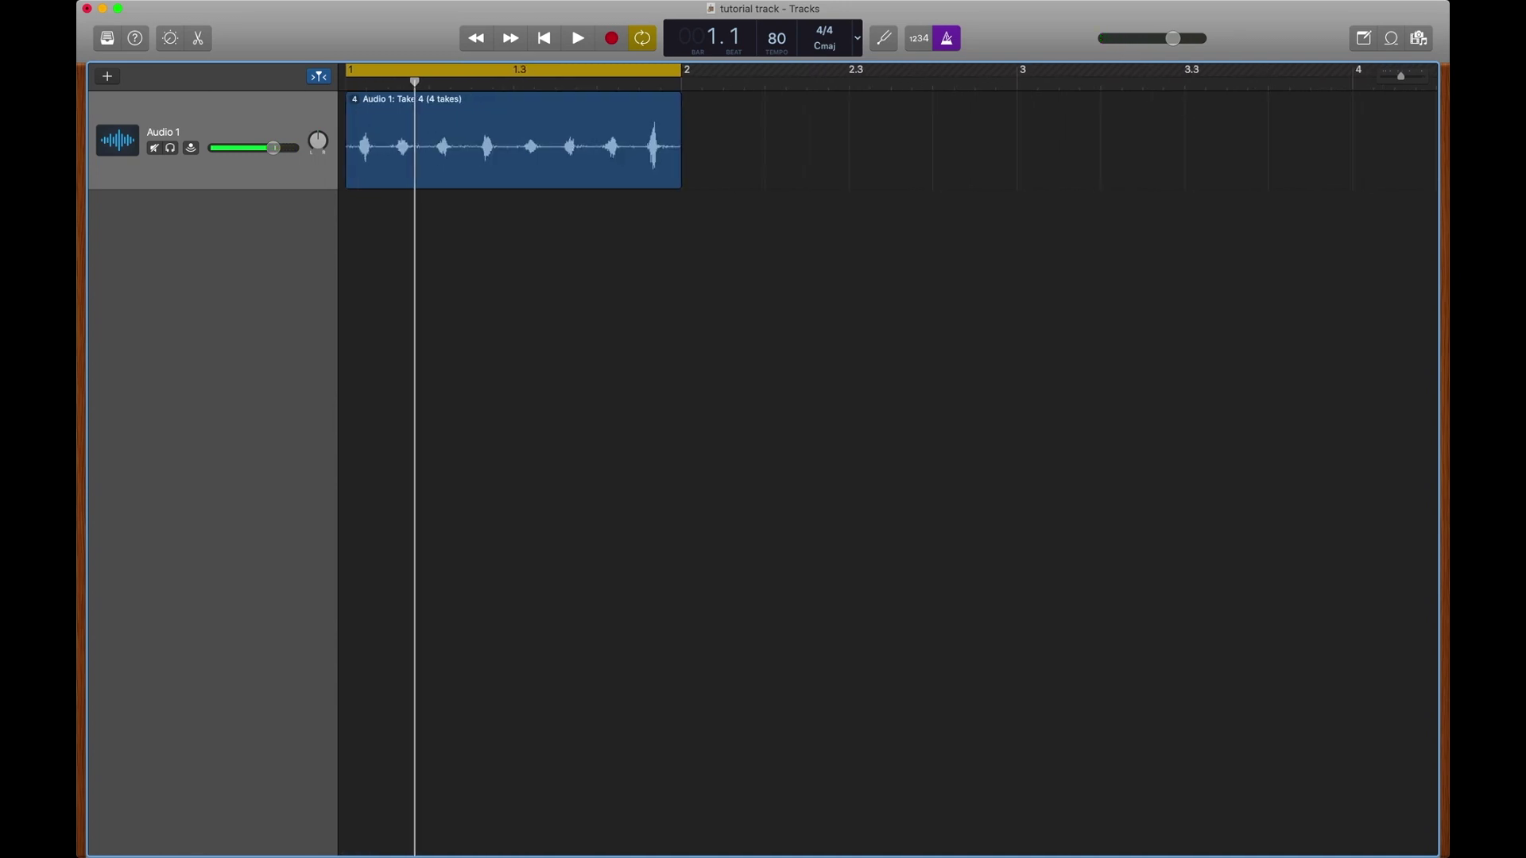
With looping off, switch the region to Take 3, then keep Take 2
left_click(538, 72)
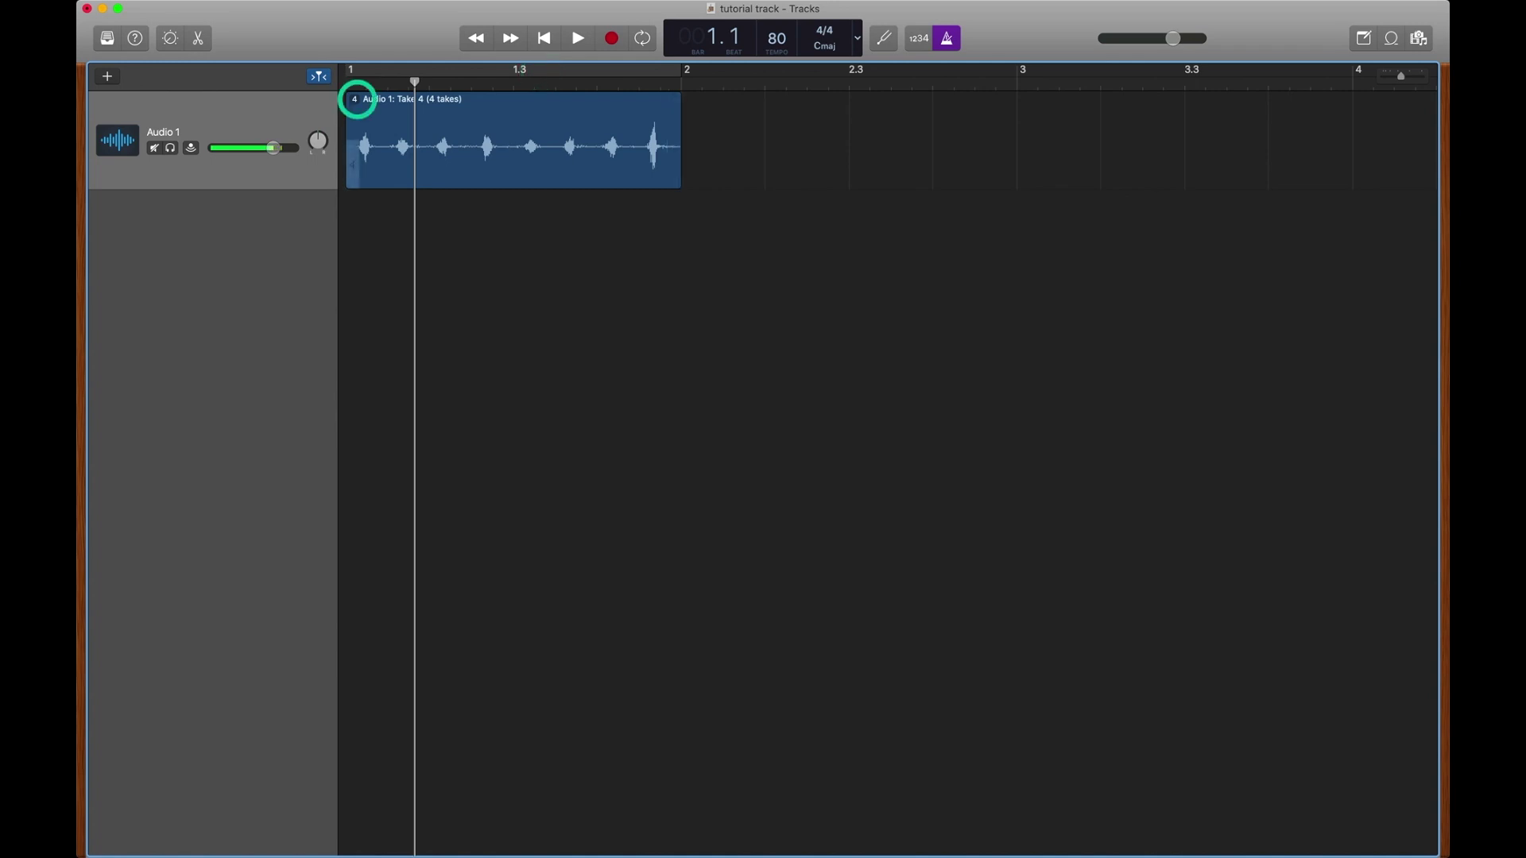
left_click(357, 100)
left_click(409, 119)
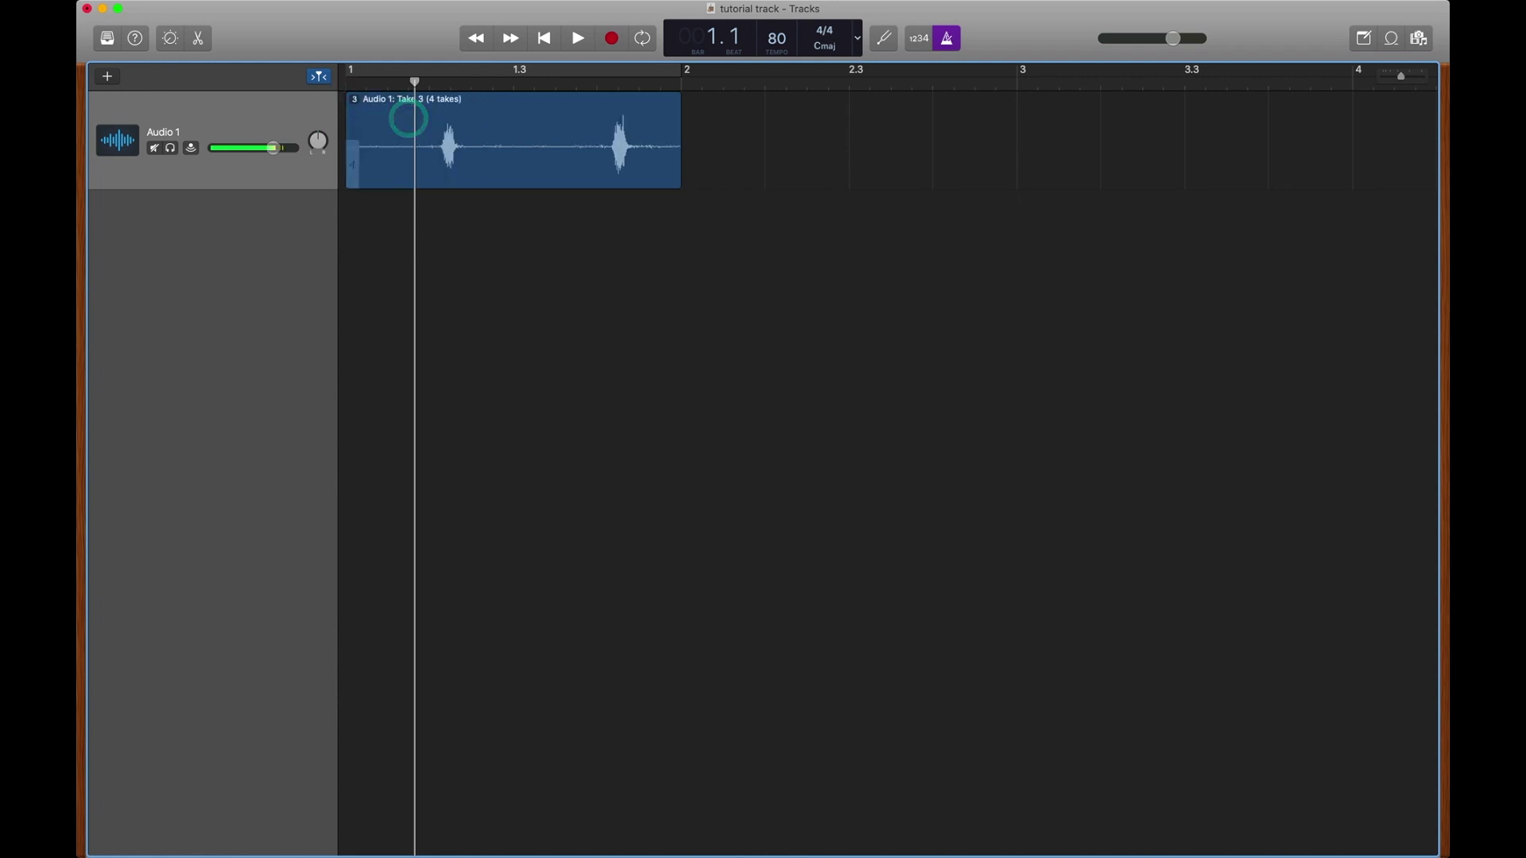
left_click(356, 100)
left_click(395, 122)
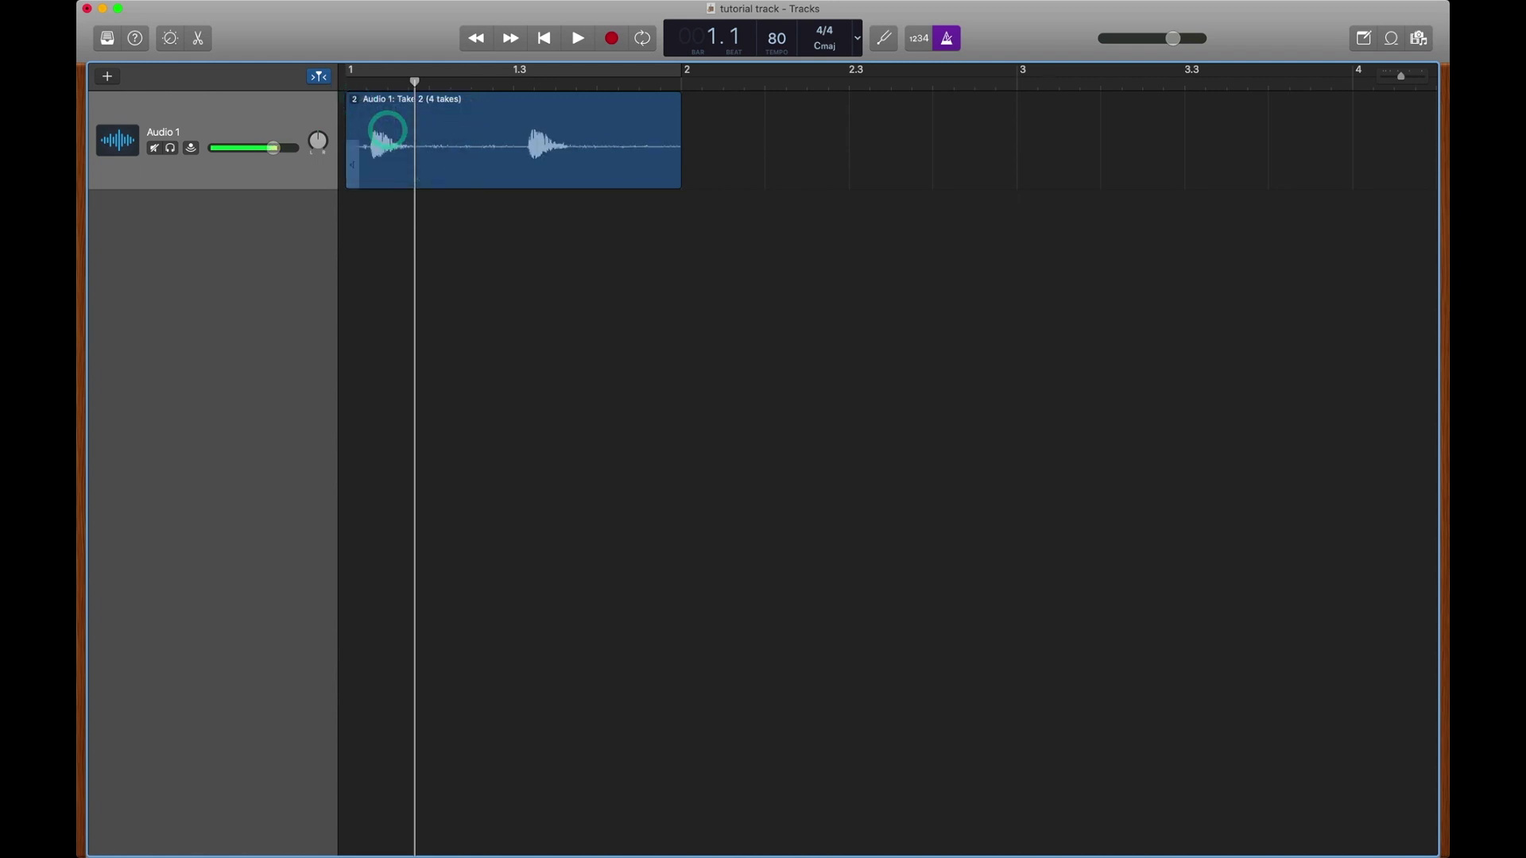
left_click(355, 97)
left_click(371, 140)
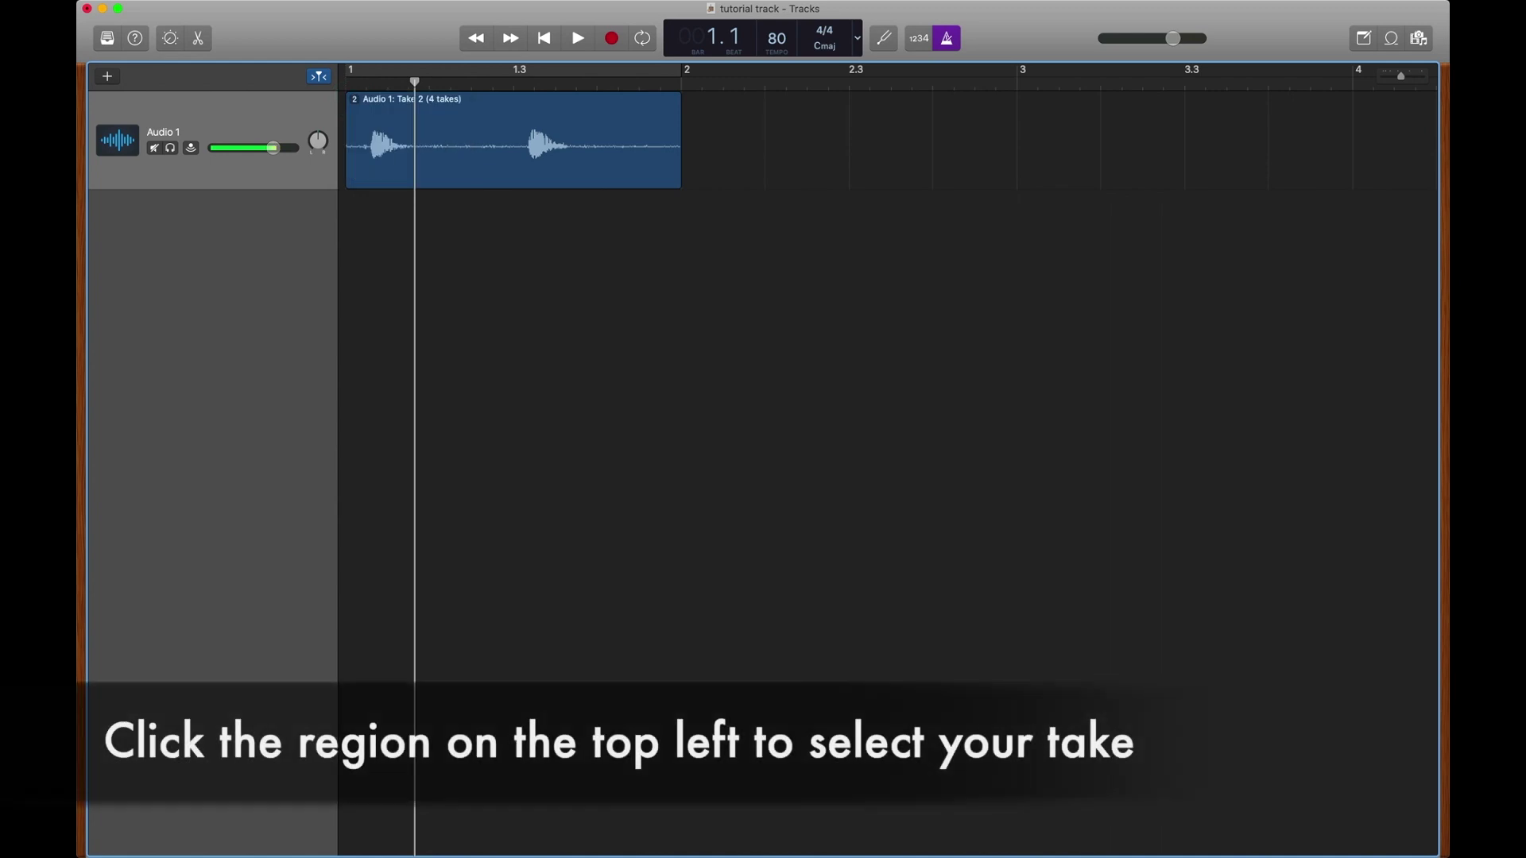
Loop bar 1 and audition Takes 2 and 3, then choose Take 4
left_click(406, 66)
key("space")
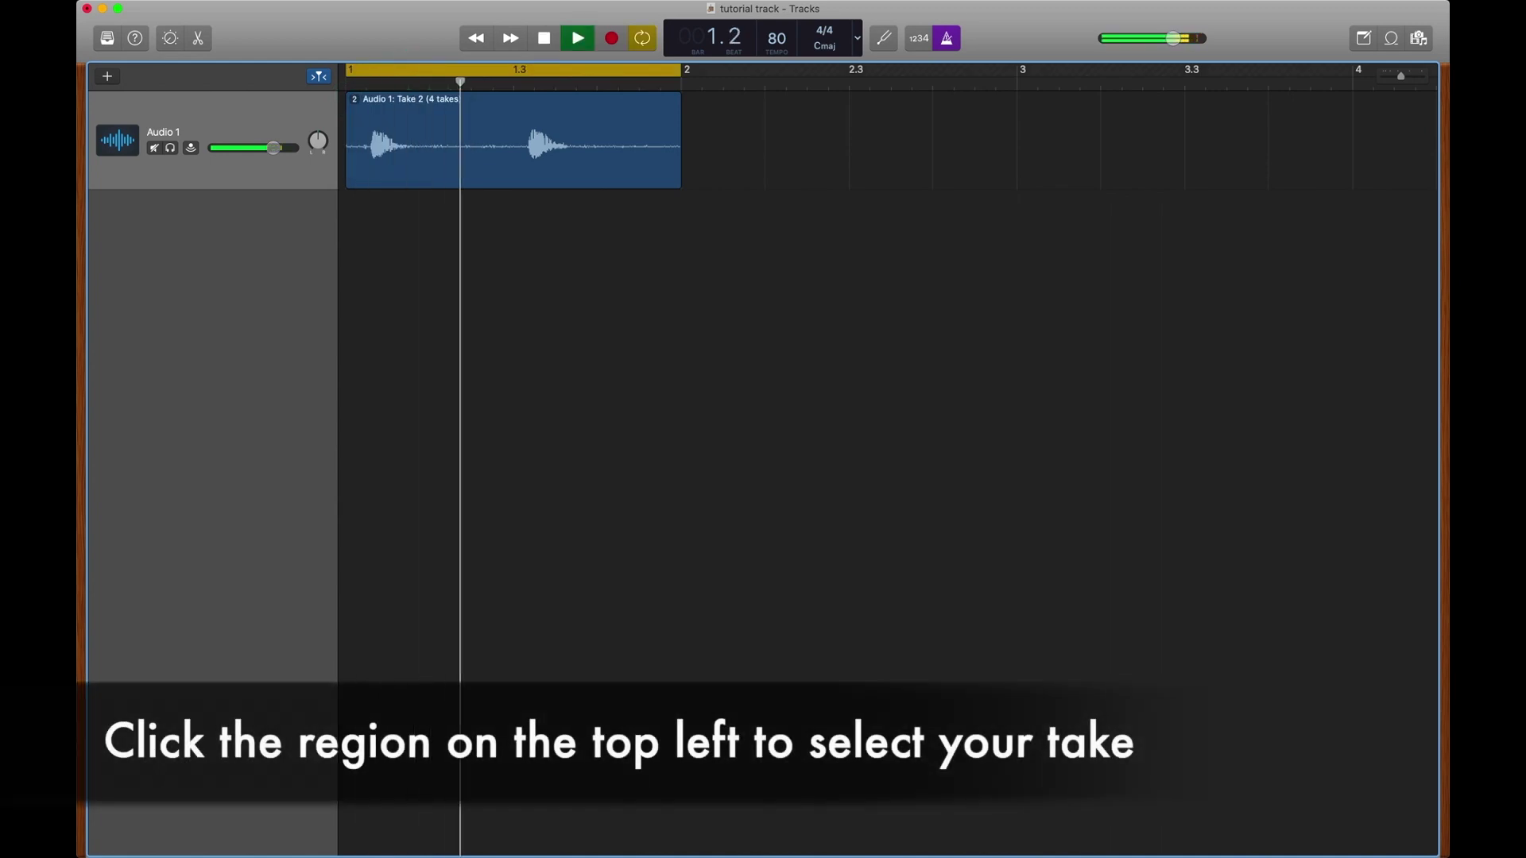
key("space")
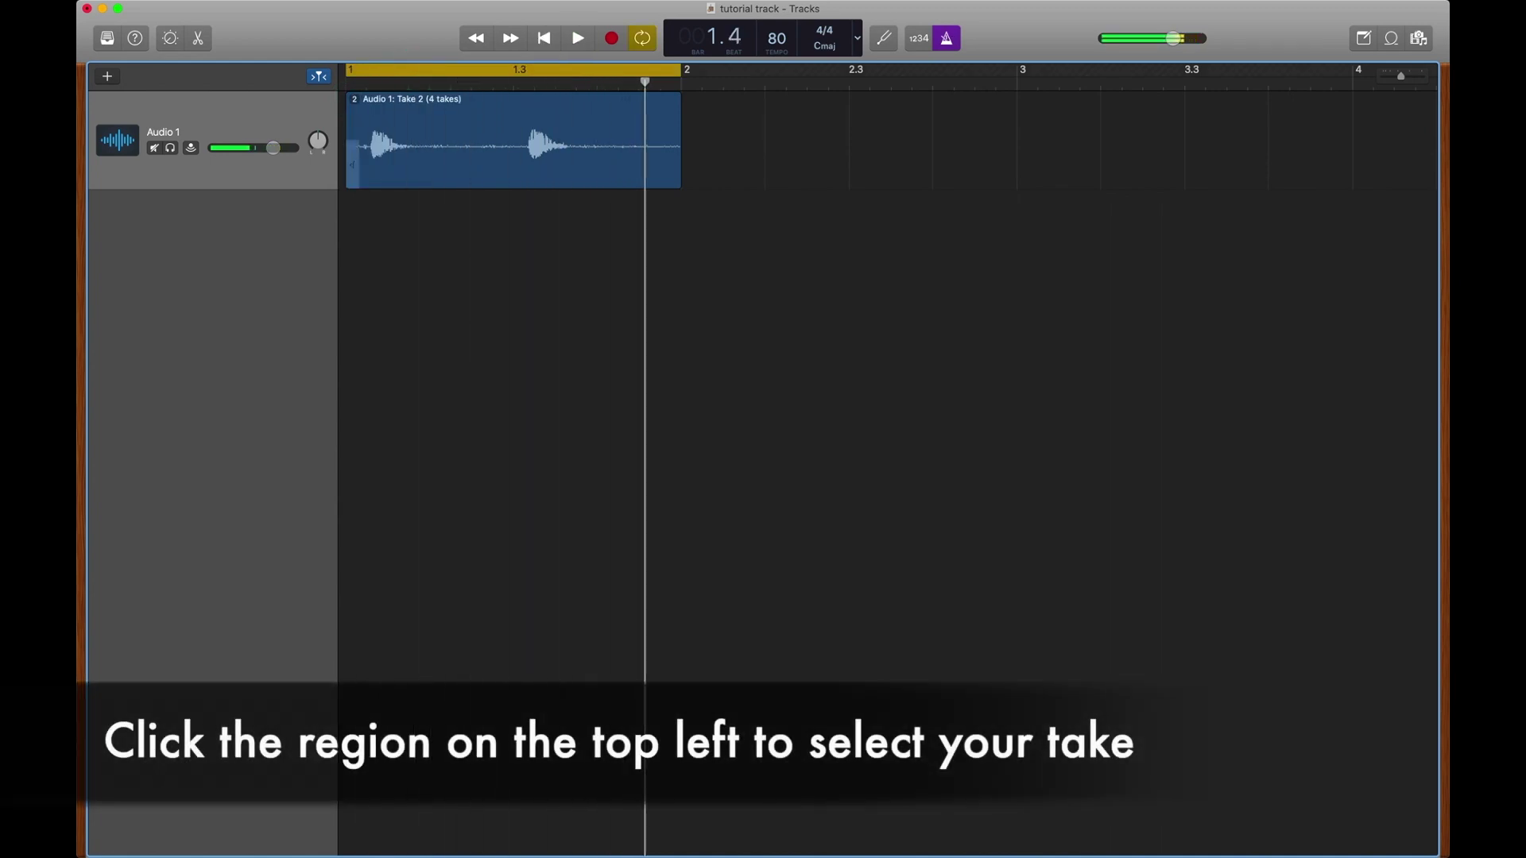
left_click(358, 99)
left_click(367, 114)
key("space")
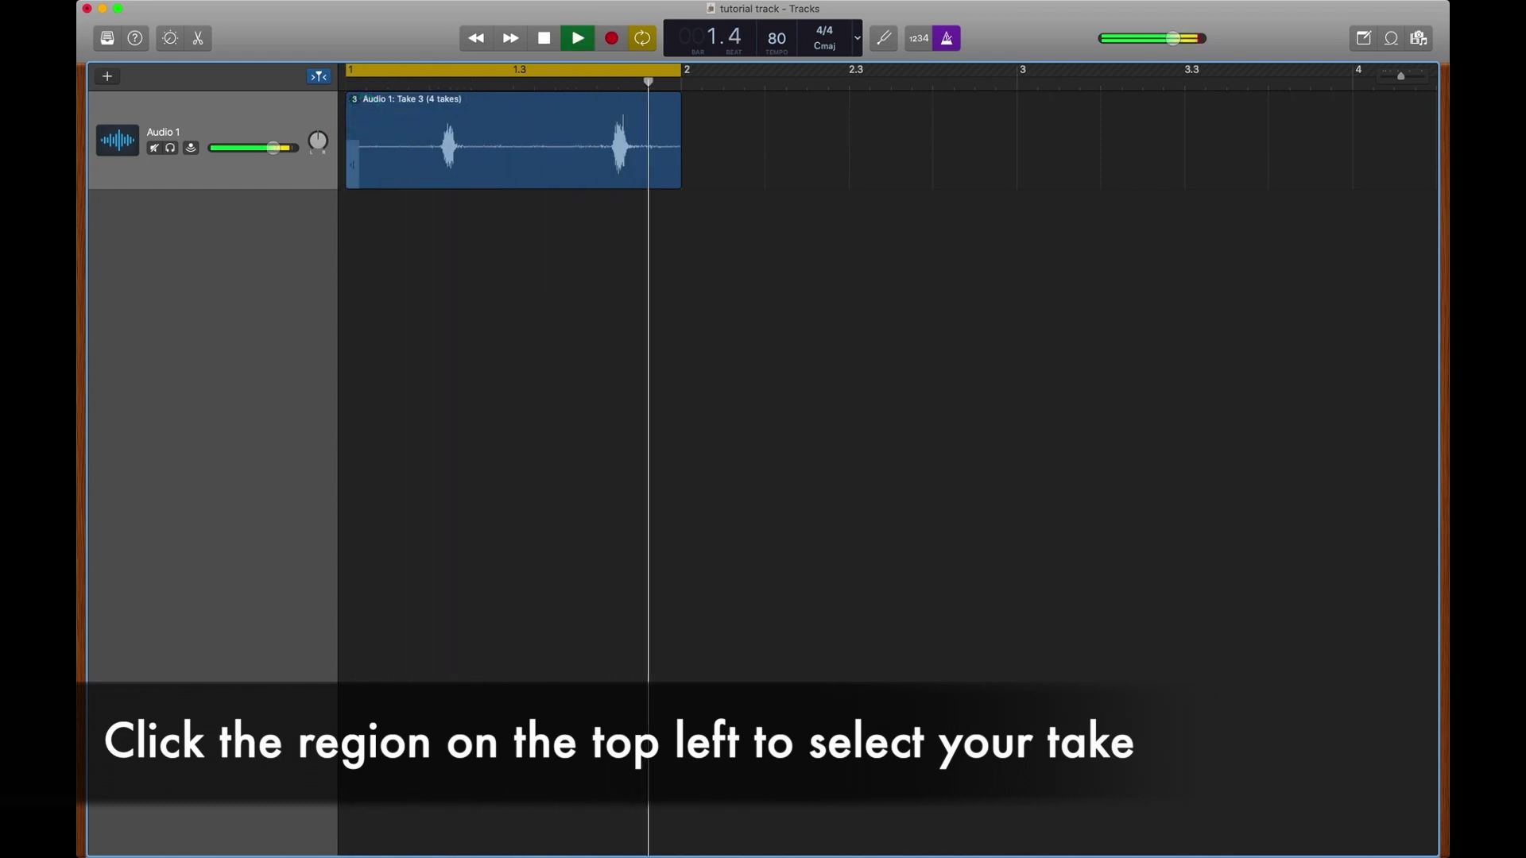
left_click(358, 99)
left_click(366, 113)
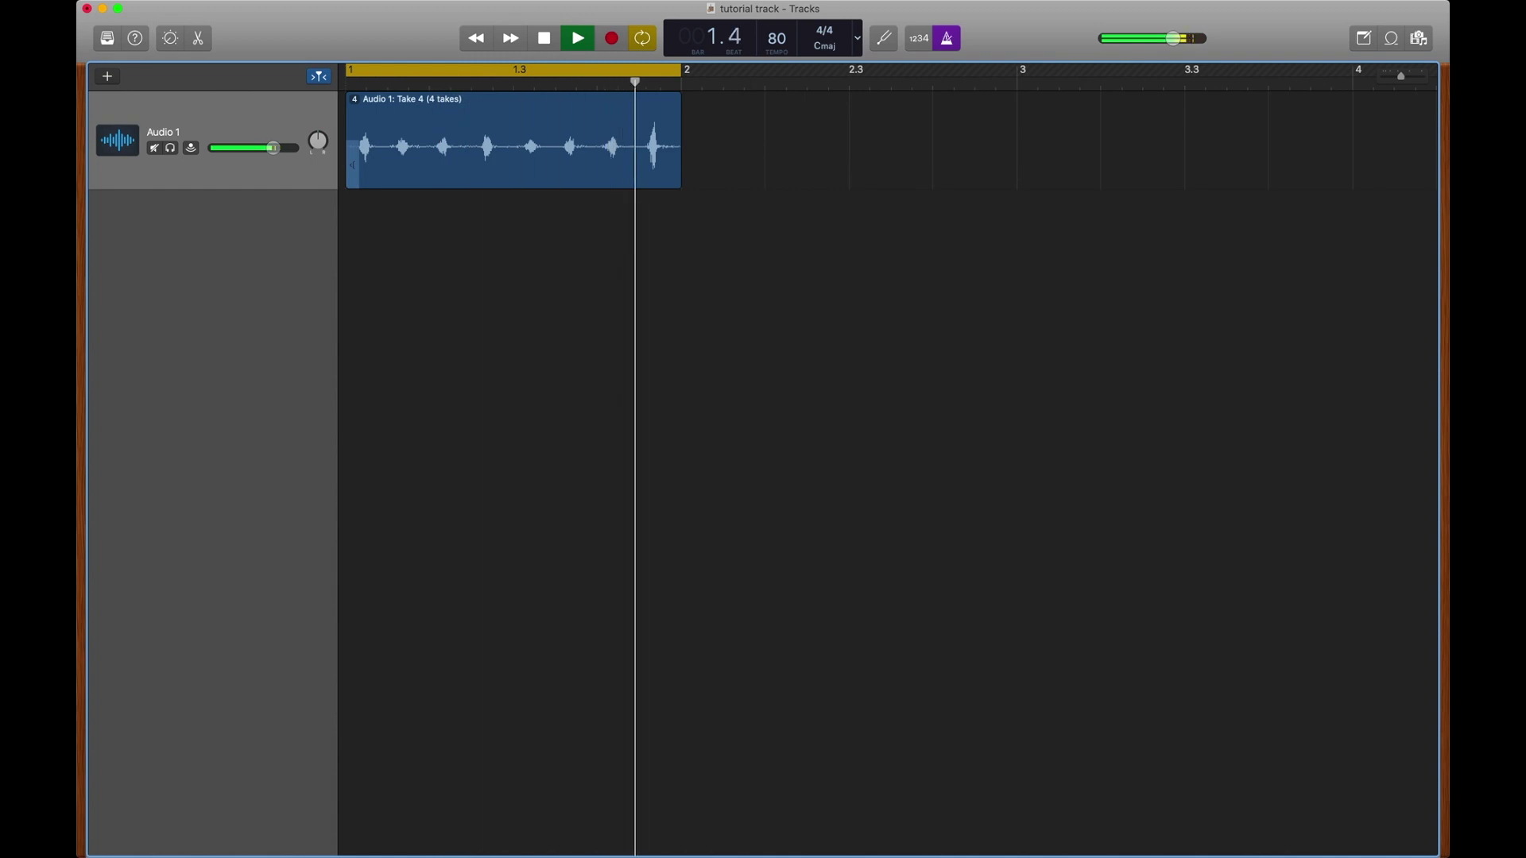
Stop playback with looping off and copy the Take 4 region to bar 2
left_click(467, 74)
key("space")
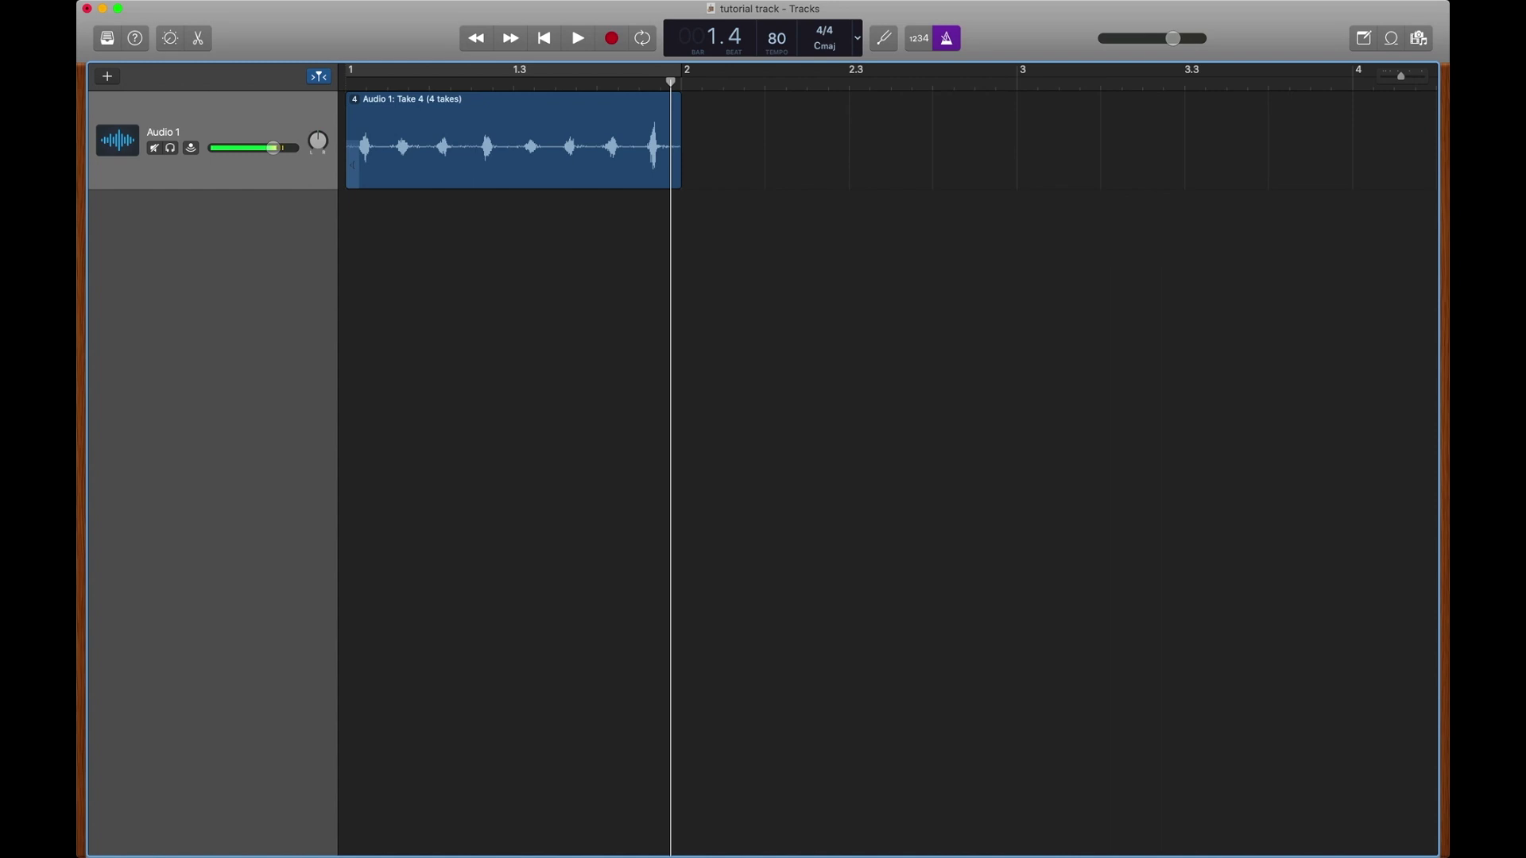
left_click_drag(620, 103, 1110, 154)
Set the bar-3 copy of the region to Take 2
left_click(1025, 99)
left_click(1039, 130)
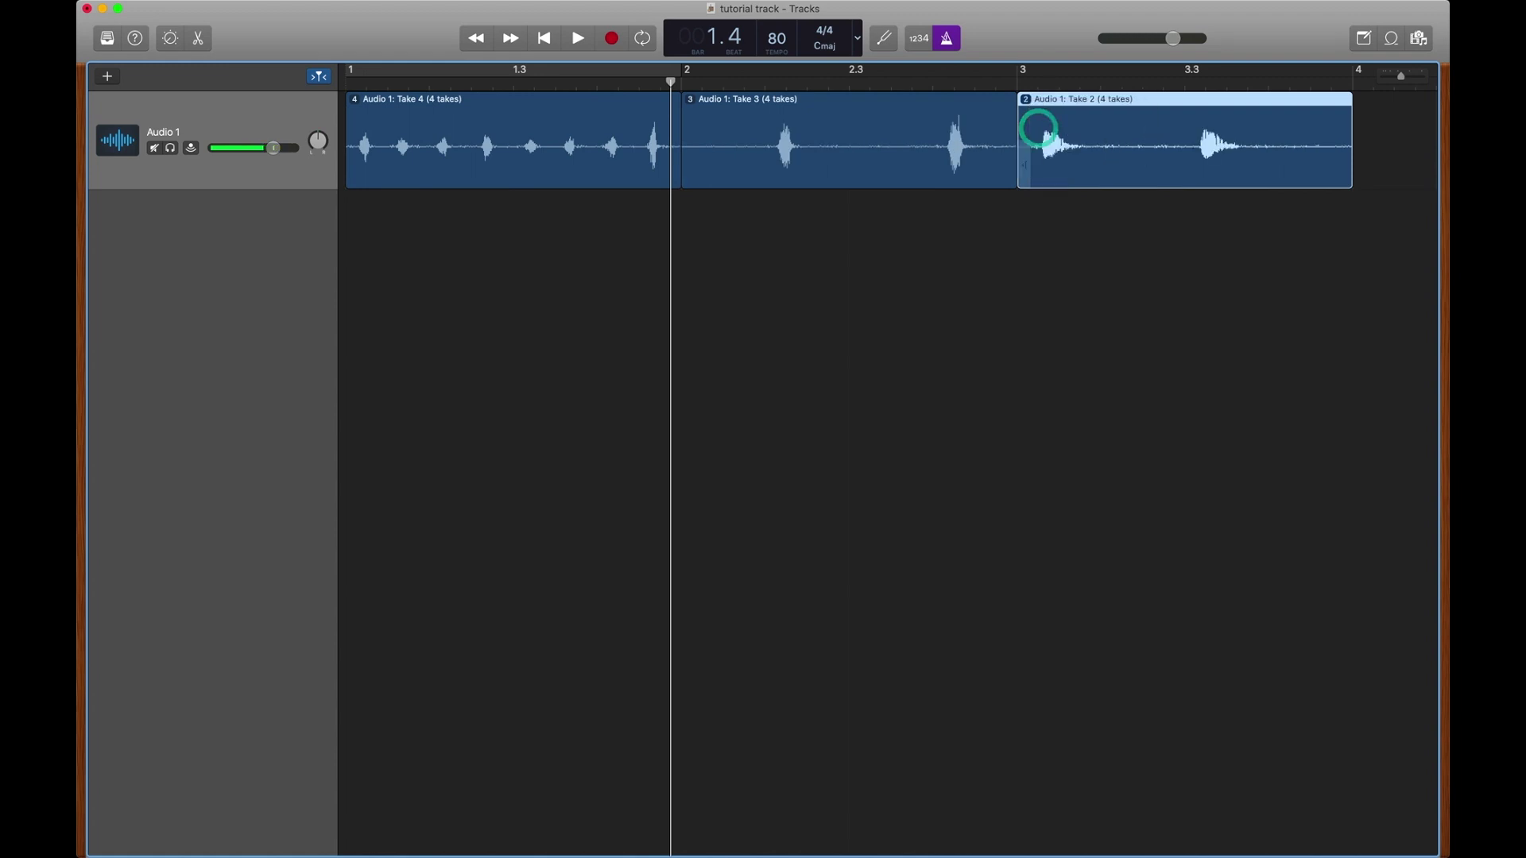
left_click(1025, 99)
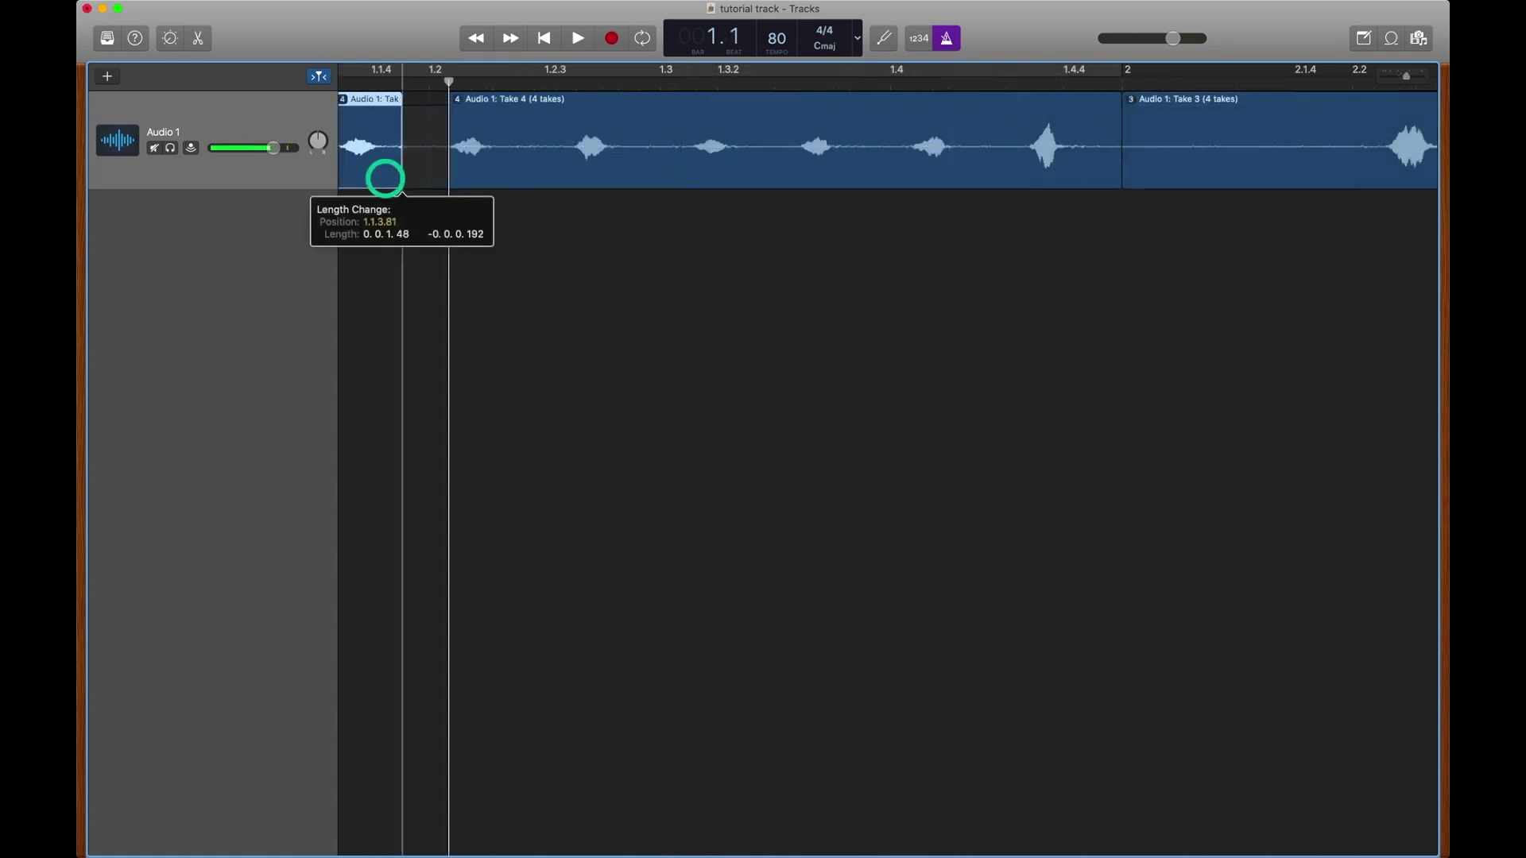
Split and trim the Take 4 recording into separate hits and rename the track Cymbal
left_click_drag(385, 178, 376, 177)
left_click_drag(450, 84, 565, 94)
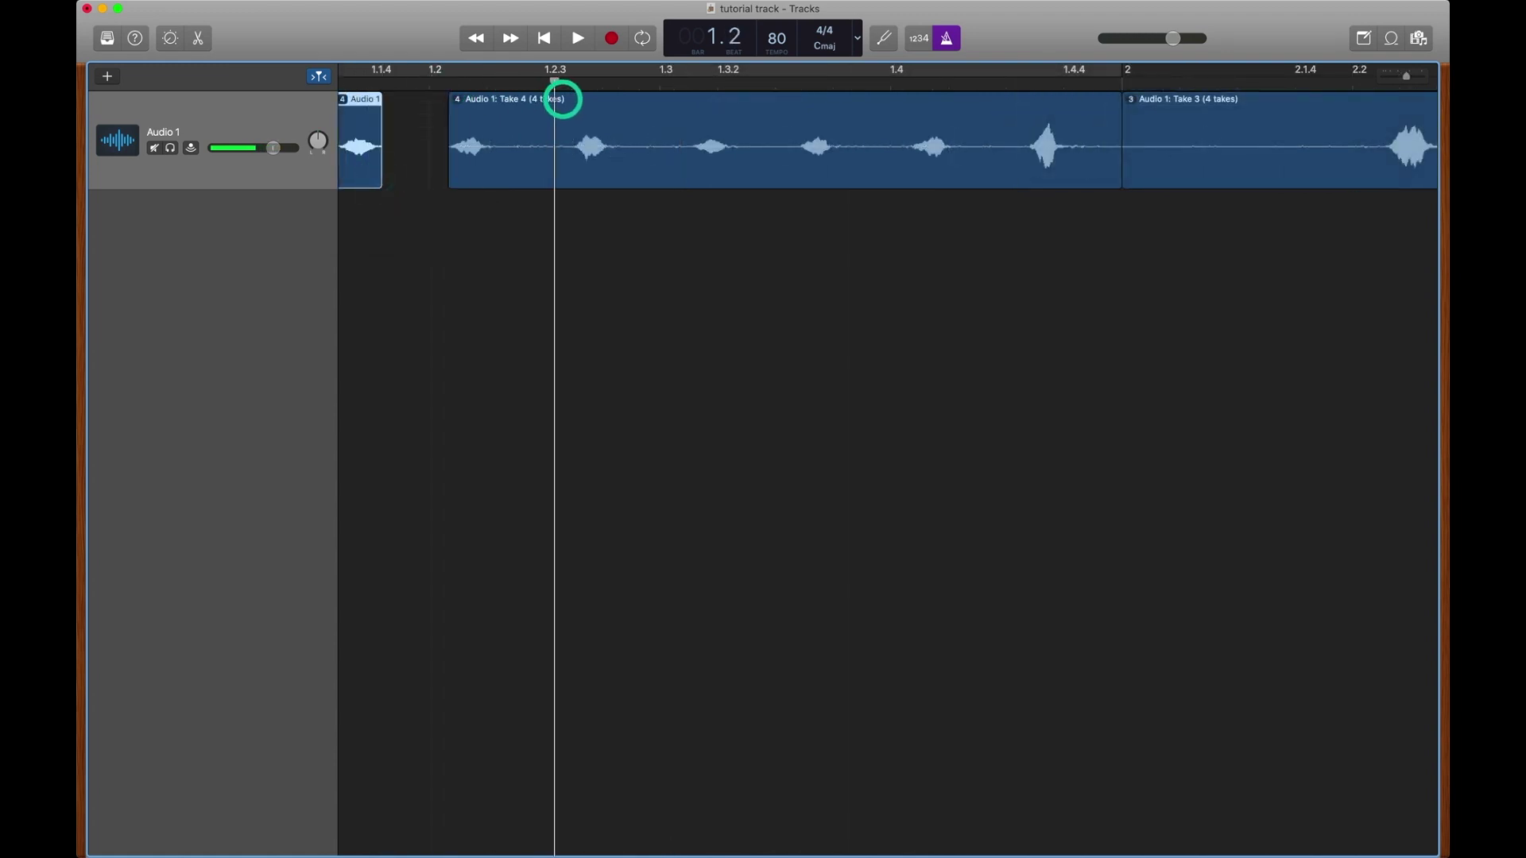
key("super+t")
left_click_drag(563, 177, 487, 175)
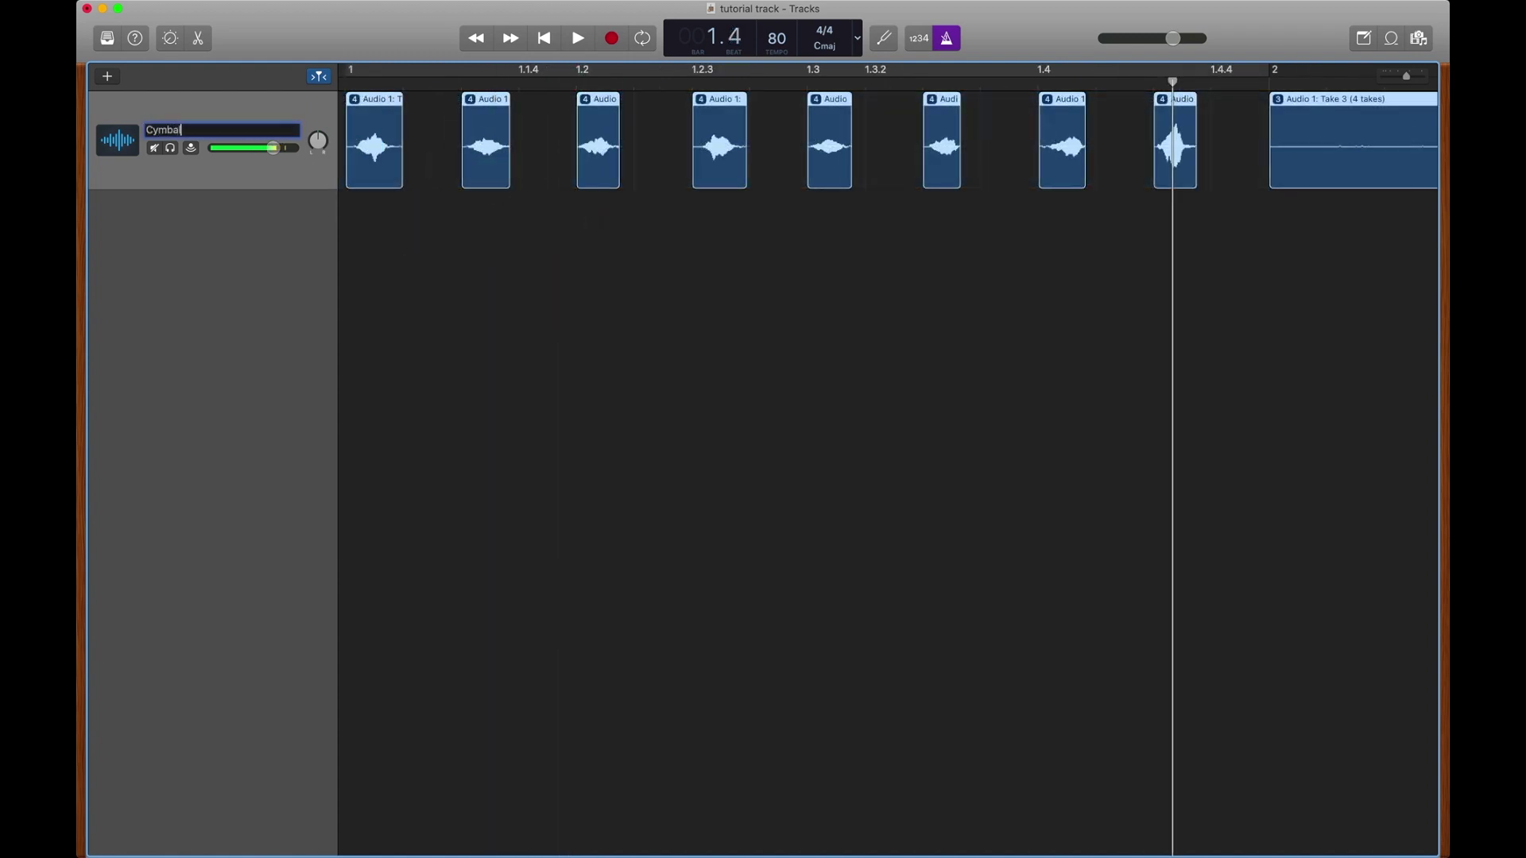
key("Return")
Loop bars 1–2, add a new audio track, and move the Take 3 region onto it
left_click(743, 74)
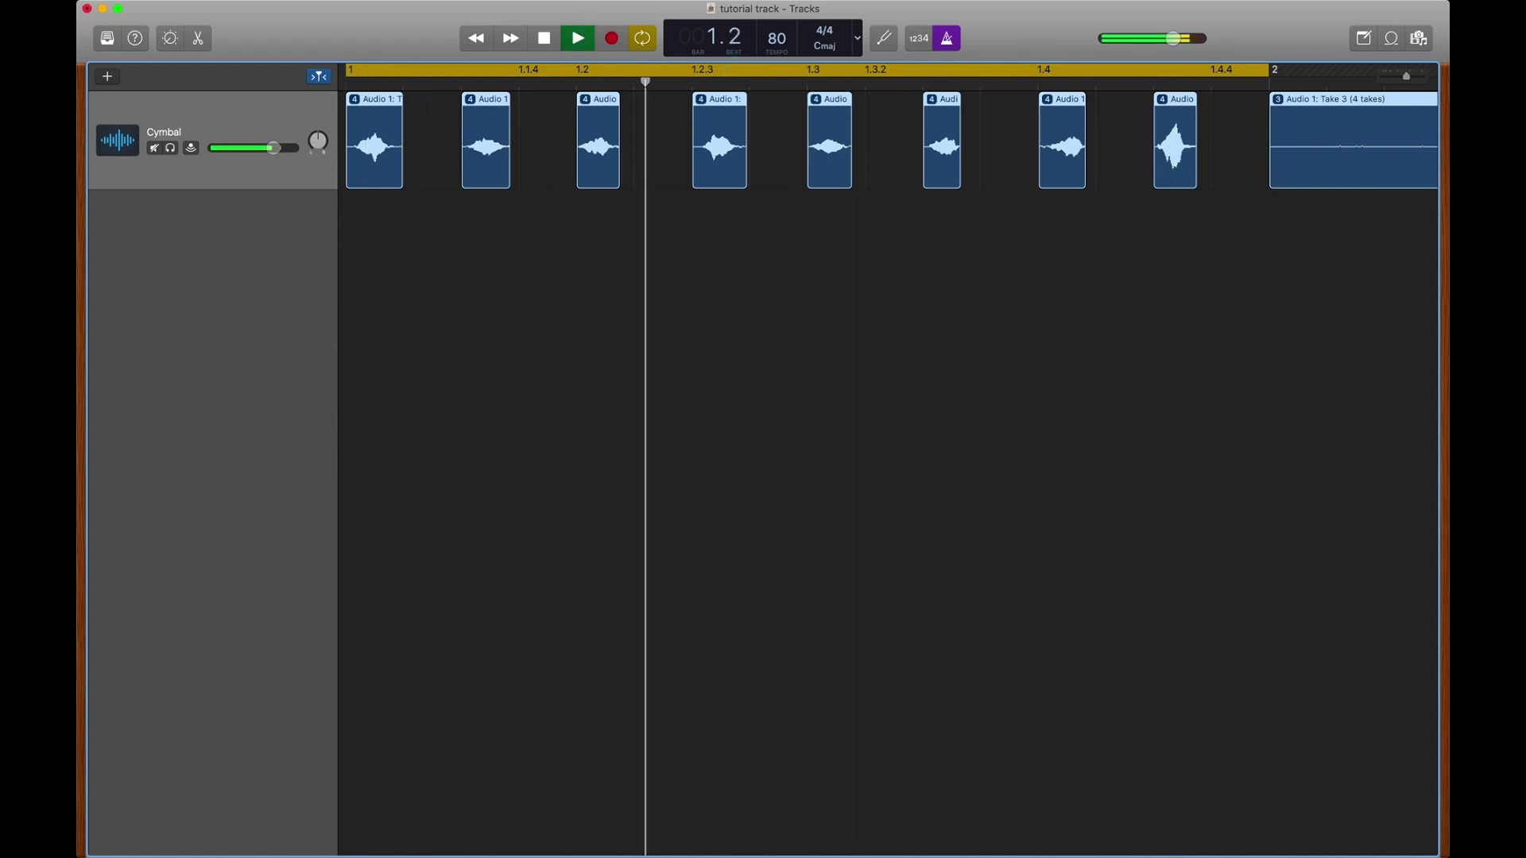
scroll(888, 143, "right", 2)
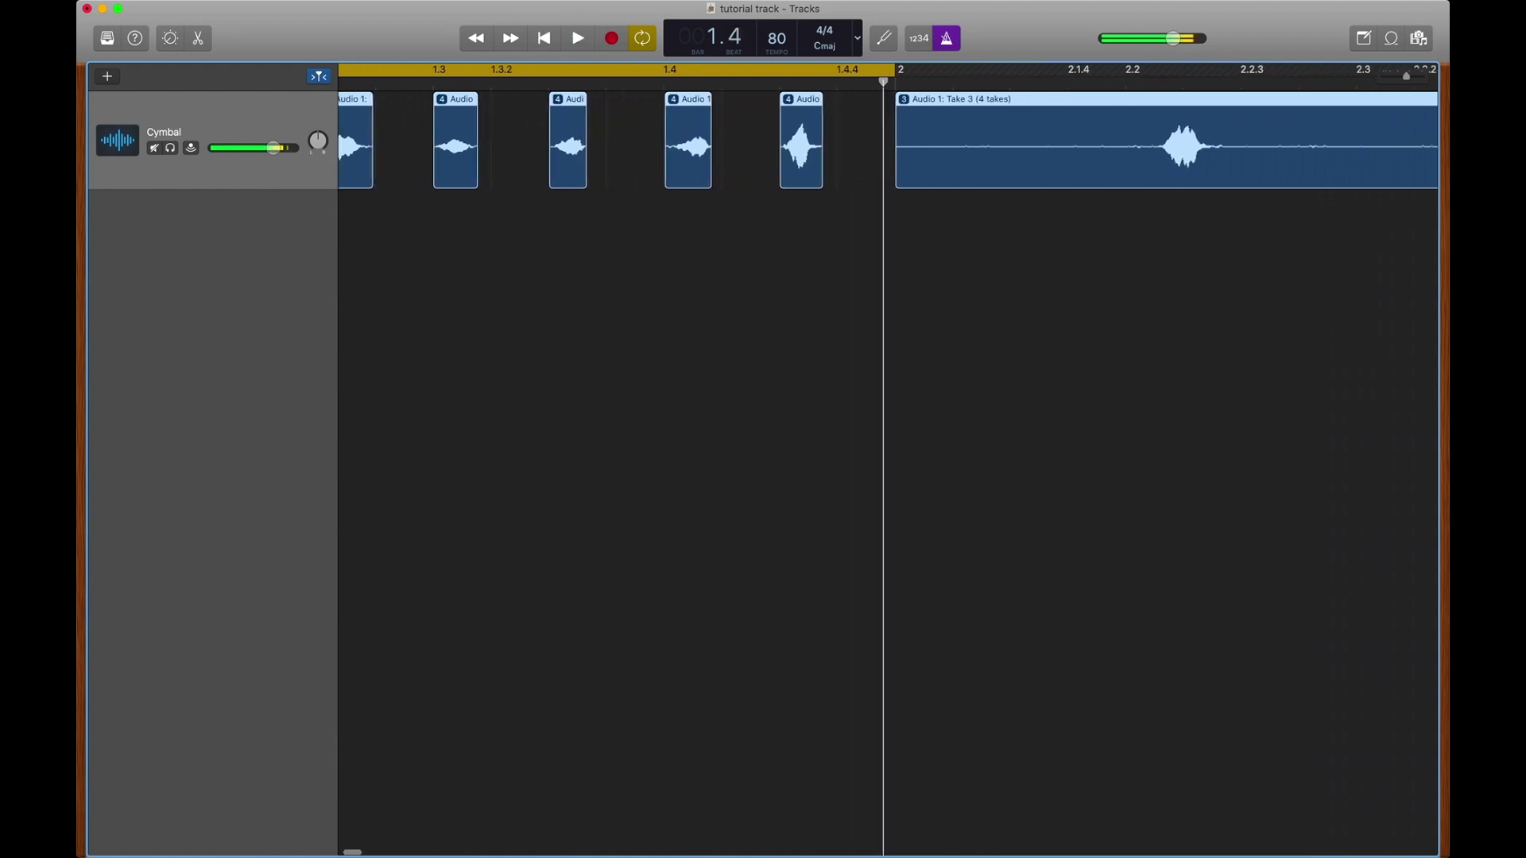
key("alt+super+a")
left_click_drag(1049, 143, 453, 317)
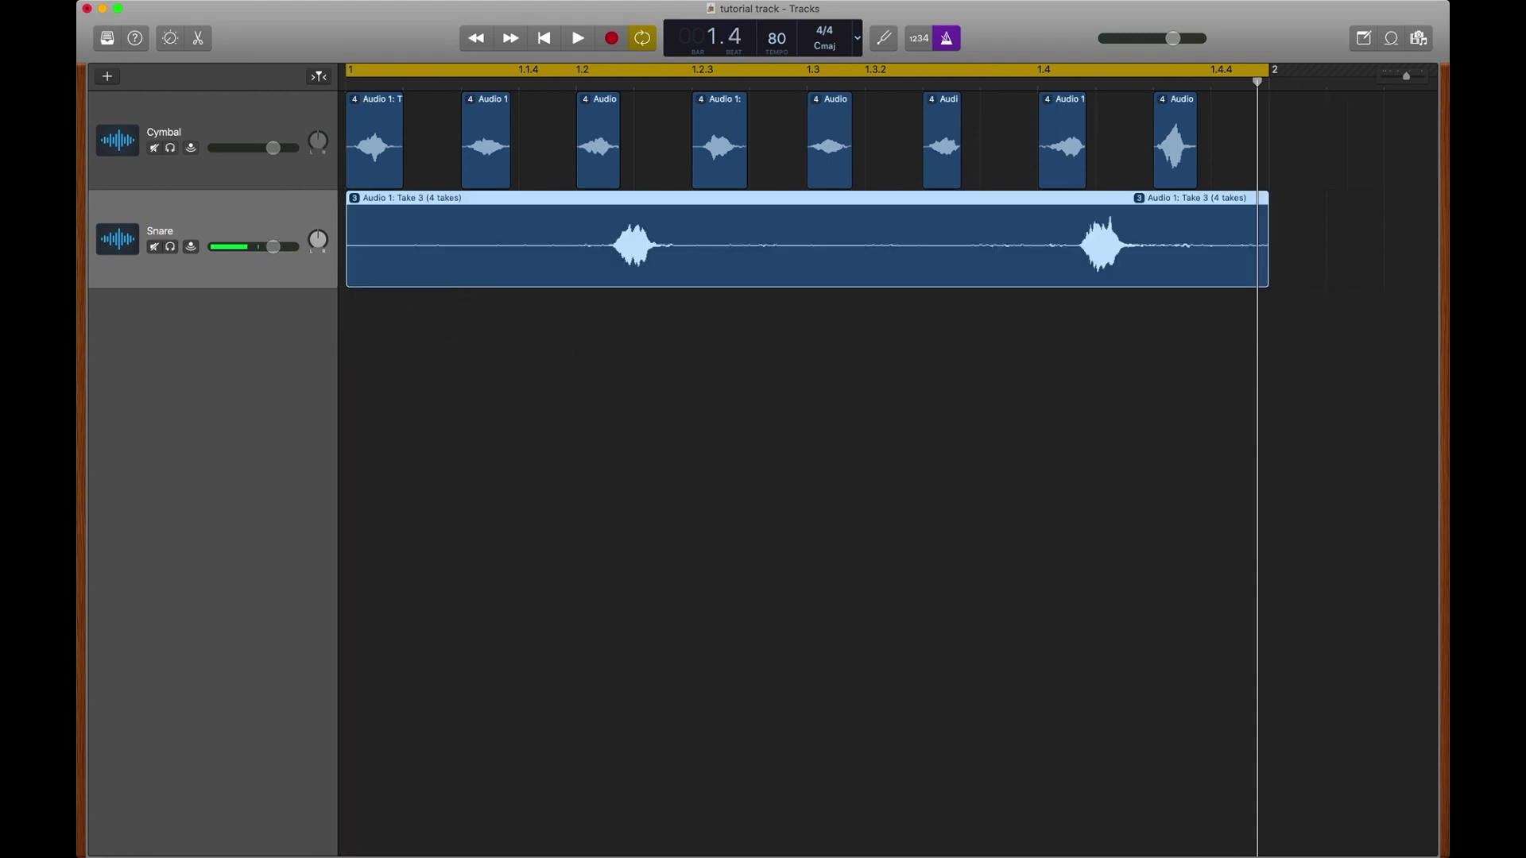
Split the Snare recording at beats 1.2 and 1.4 and trim both pieces to their hits
left_click(606, 83)
key("super+t")
left_click_drag(607, 82, 1076, 130)
key("super+t")
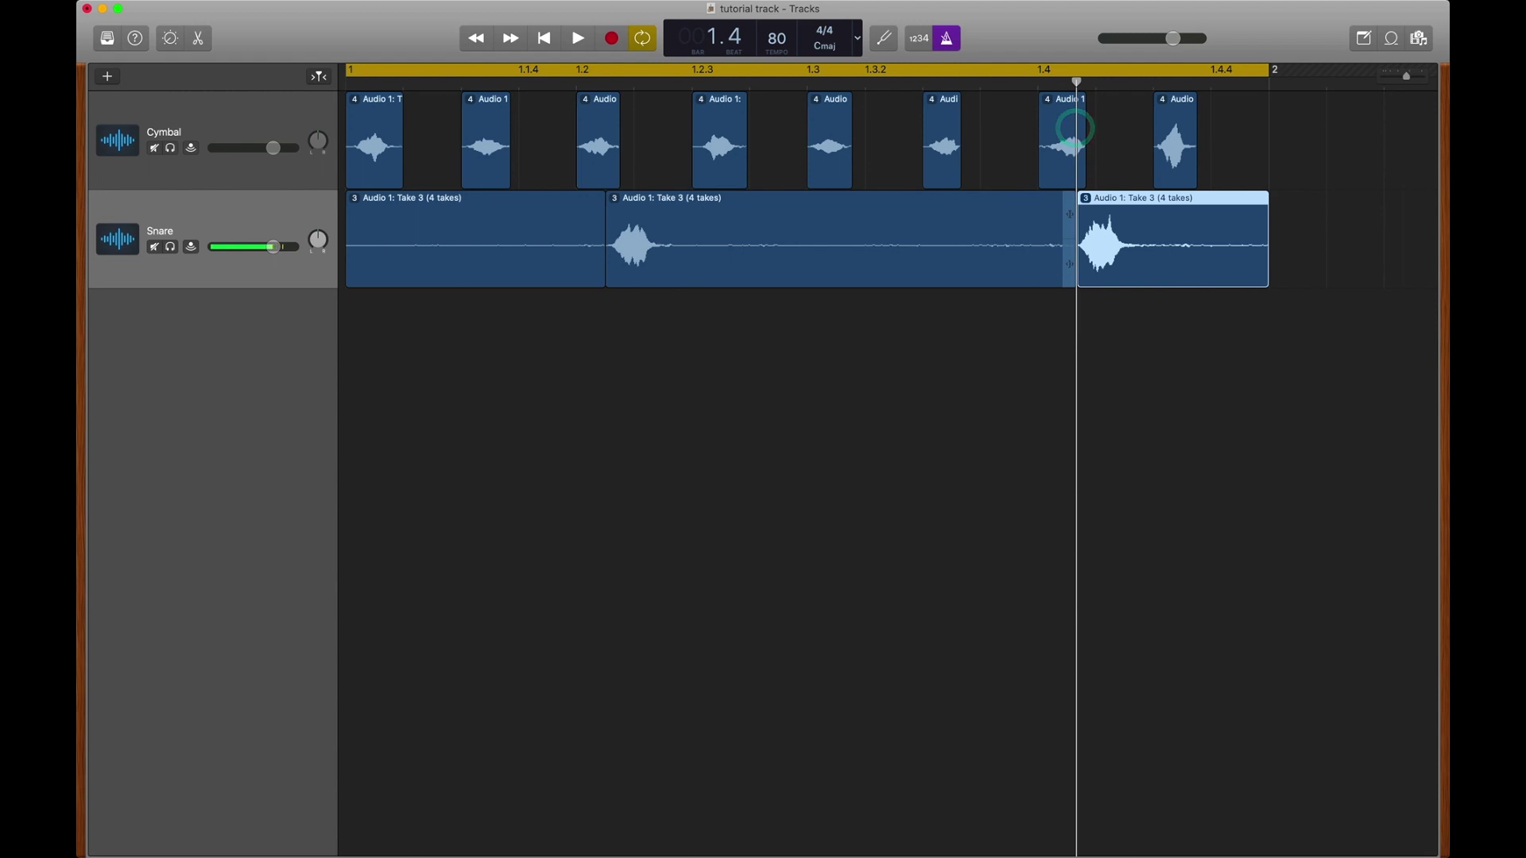
left_click_drag(1074, 274, 668, 275)
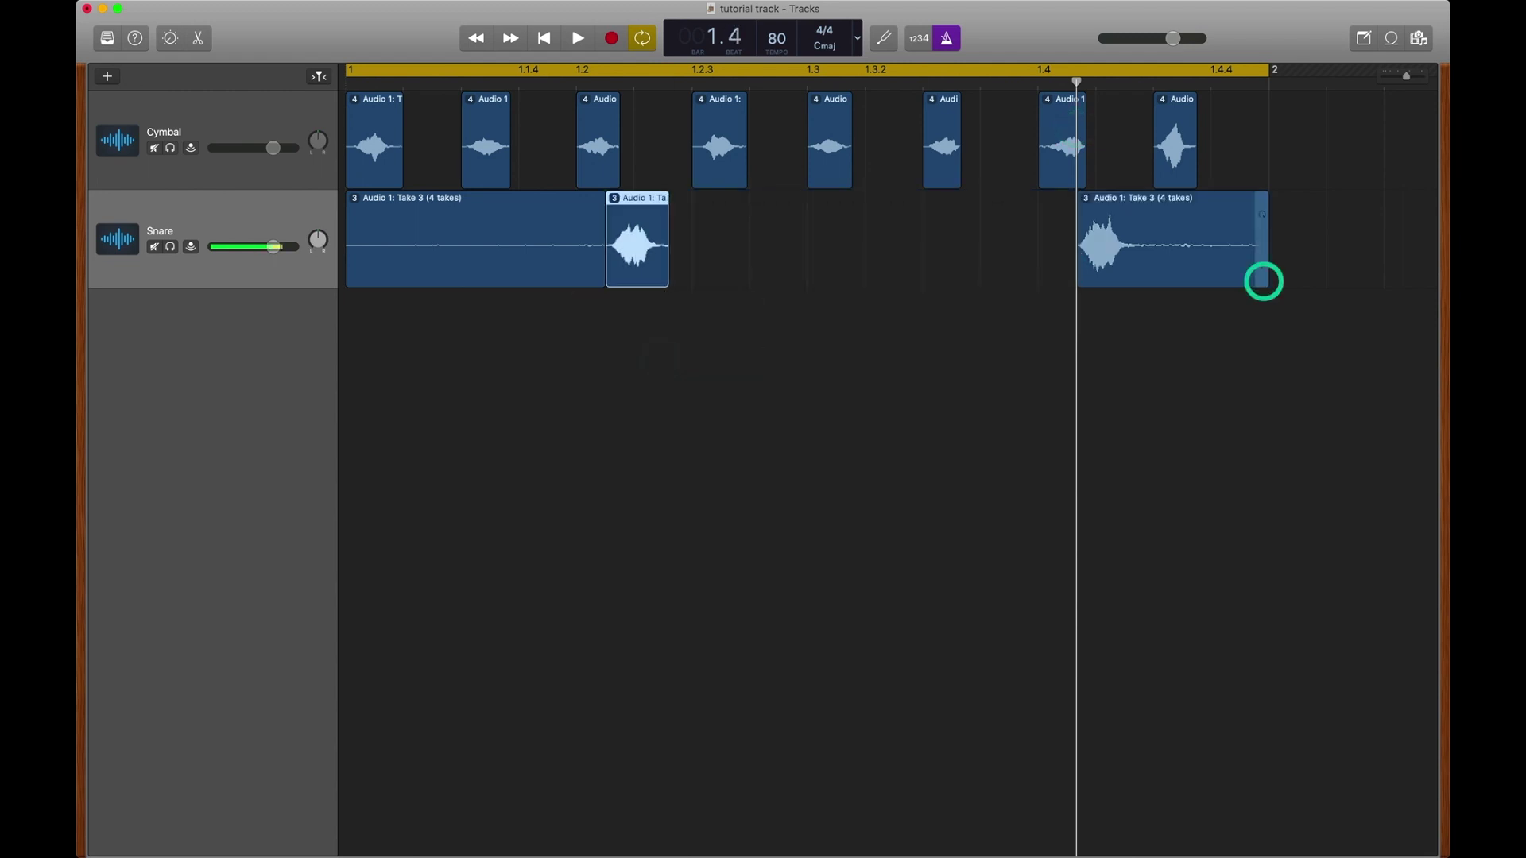
left_click_drag(1264, 278, 1136, 279)
Delete the leading silent piece and align the snare hits to beats 1.2 and 1.4
left_click(555, 246)
key("Delete")
left_click_drag(630, 237, 601, 236)
left_click_drag(1098, 239, 1066, 239)
Set the new recording's region to Take 2
key("super+Left")
left_click(1024, 97)
left_click(1053, 129)
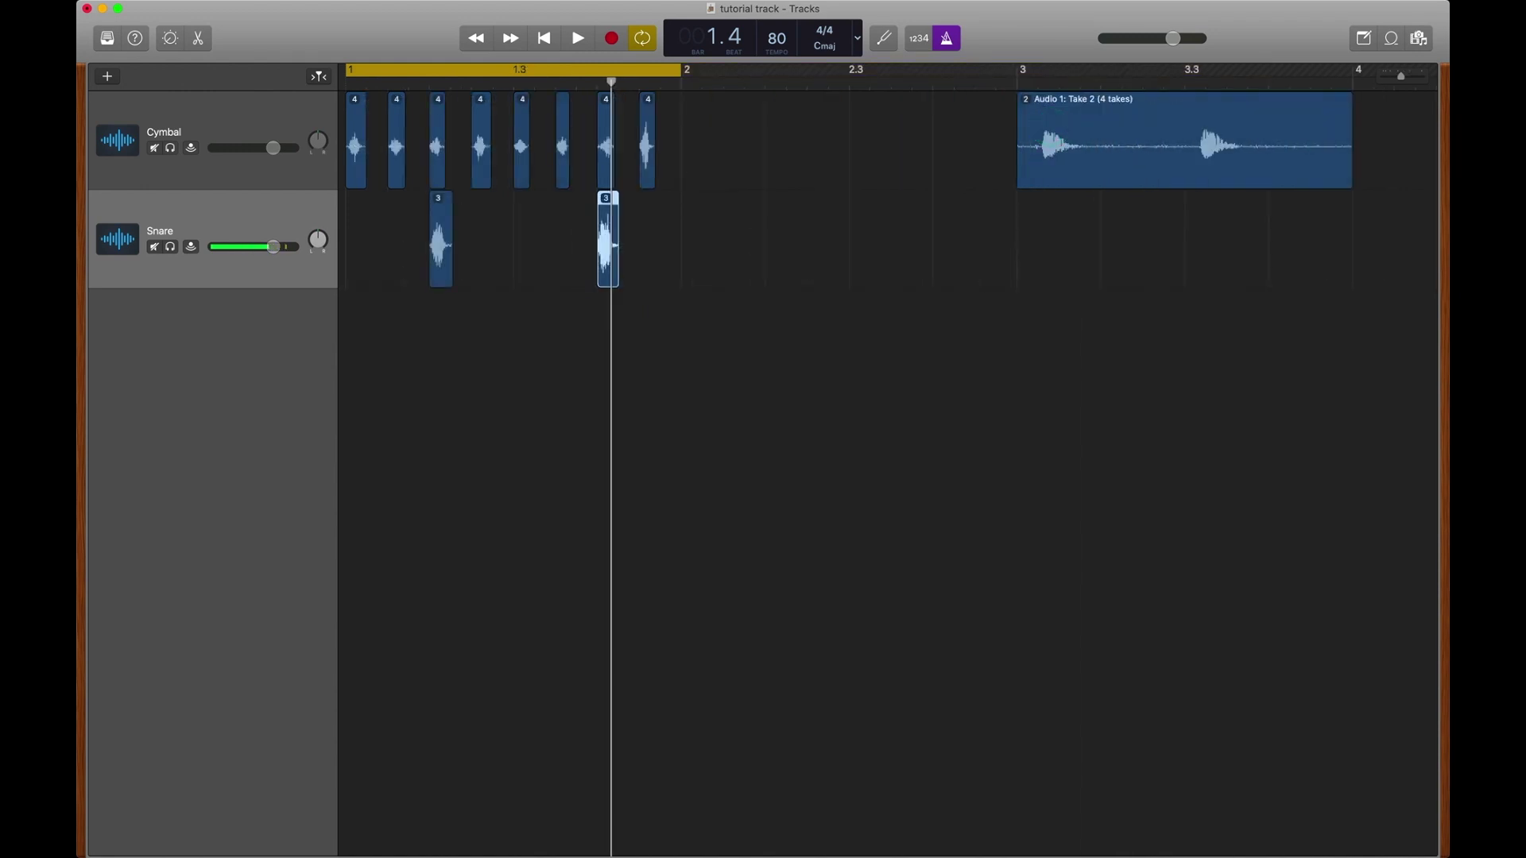
Add a new audio track for the Kick recording
left_click(107, 77)
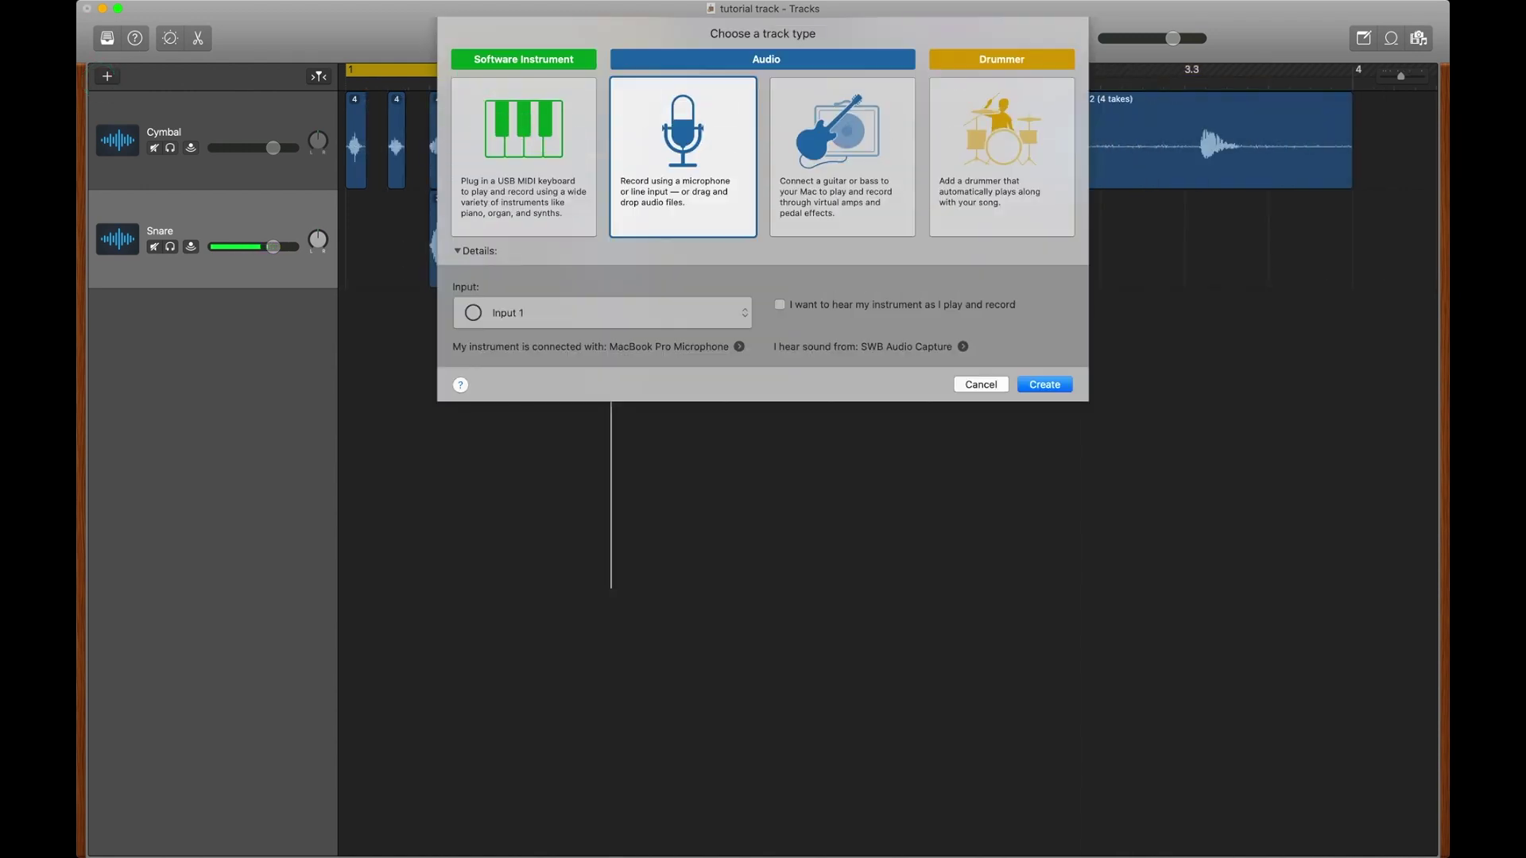
key("Return")
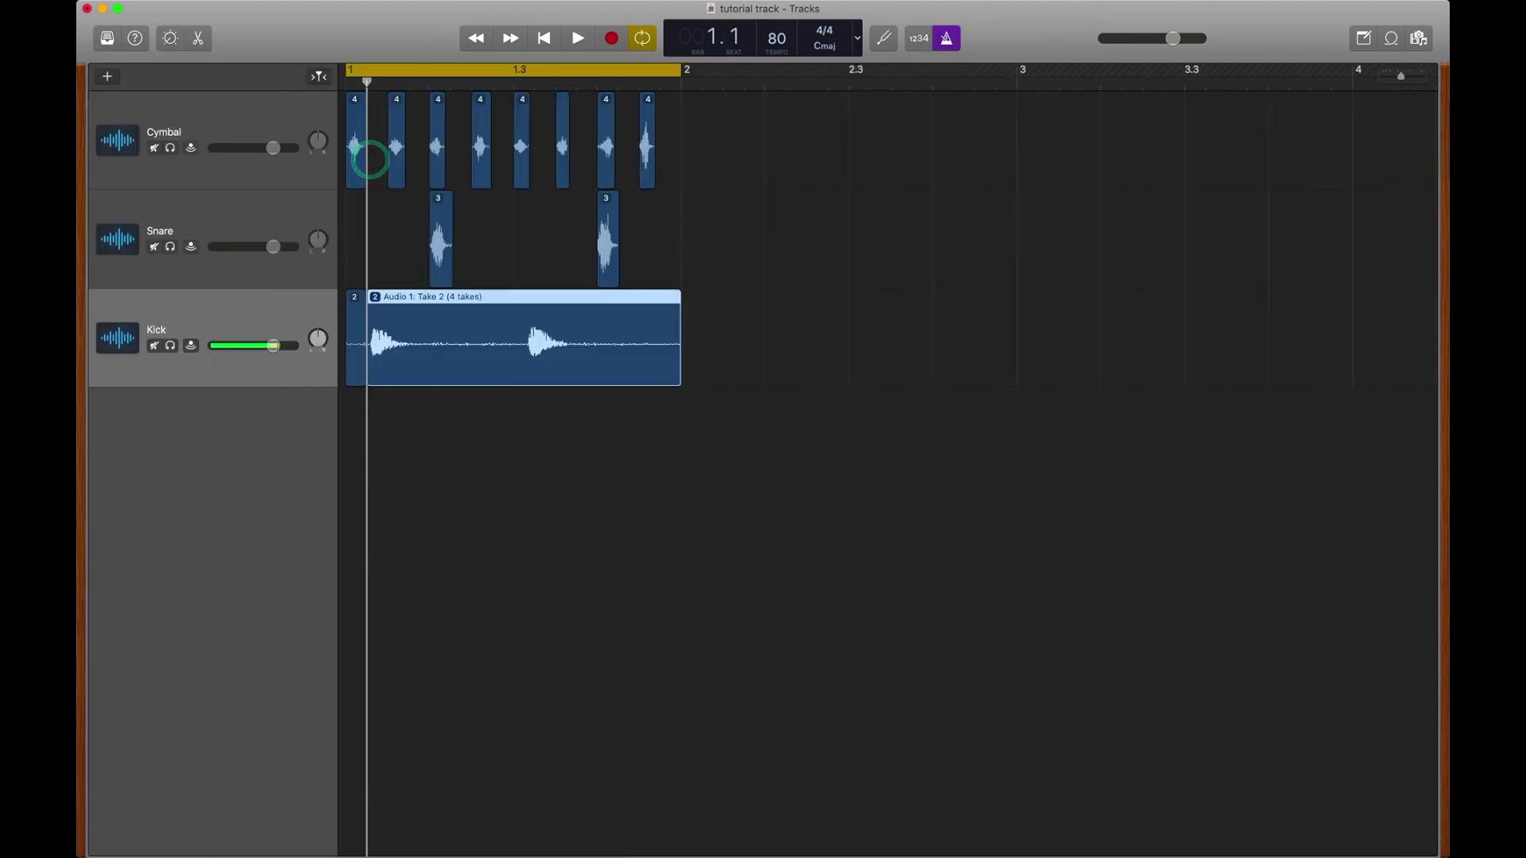
left_click(355, 336)
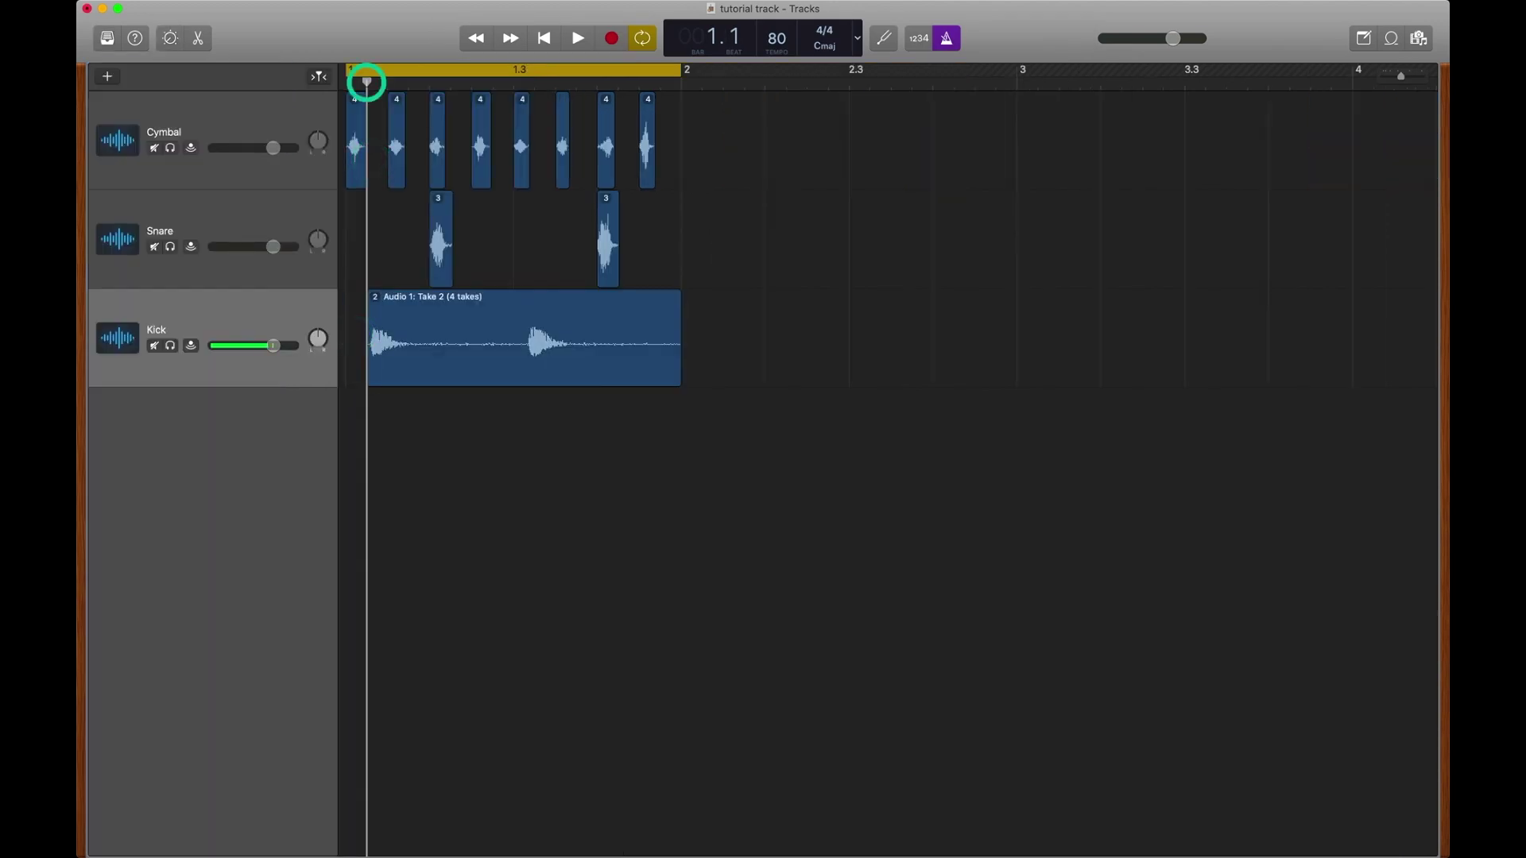
Split the Kick recording at beat 1.3, trim both hits, and align them to beats 1 and 1.3
left_click_drag(367, 82, 527, 82)
left_click(511, 371)
key("super+t")
left_click_drag(521, 355, 411, 384)
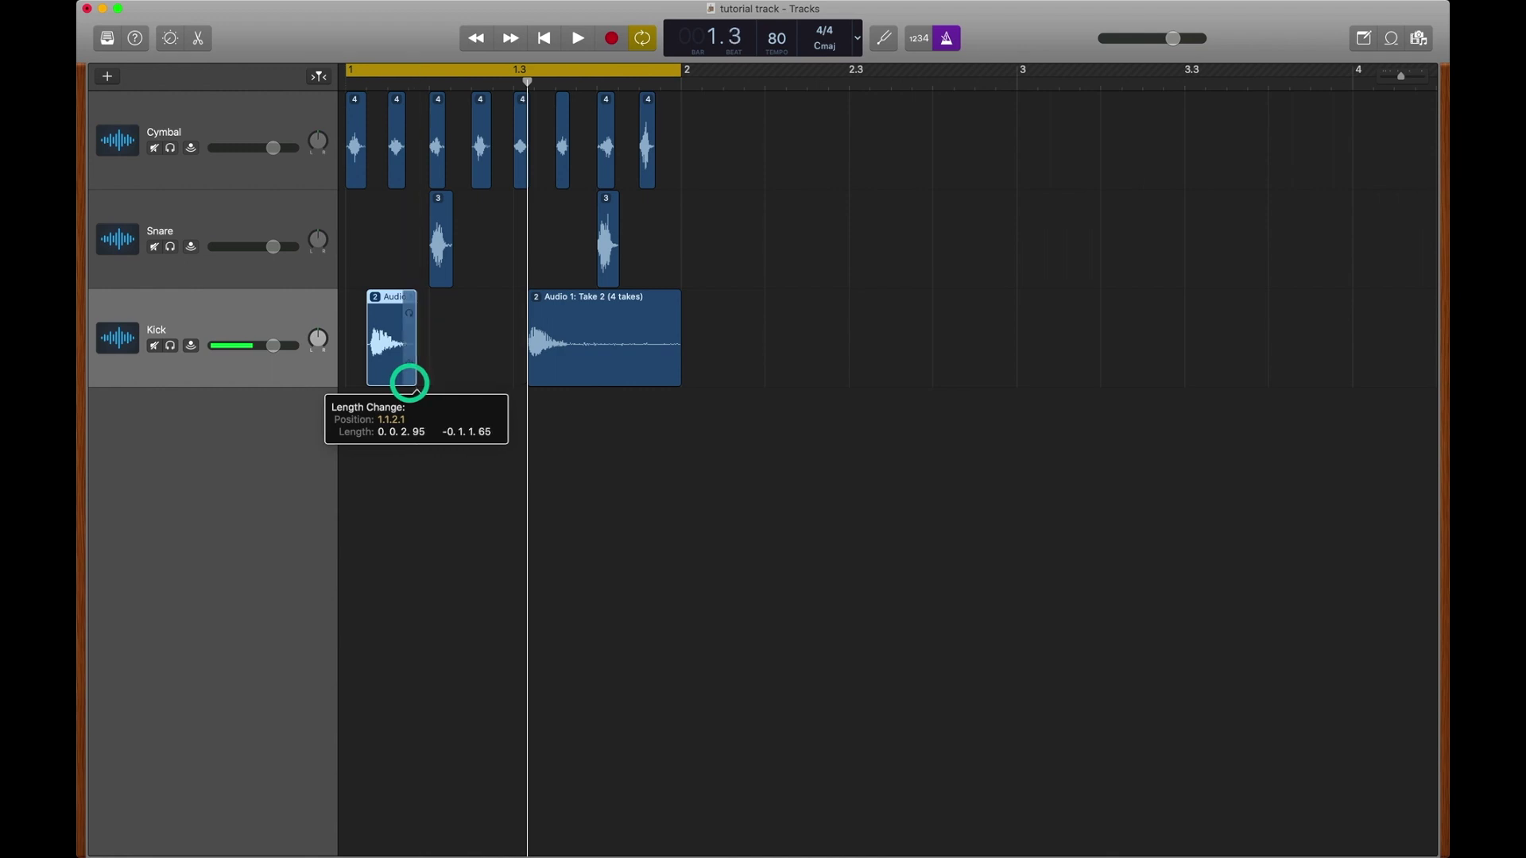
left_click(647, 370)
left_click_drag(648, 370, 565, 379)
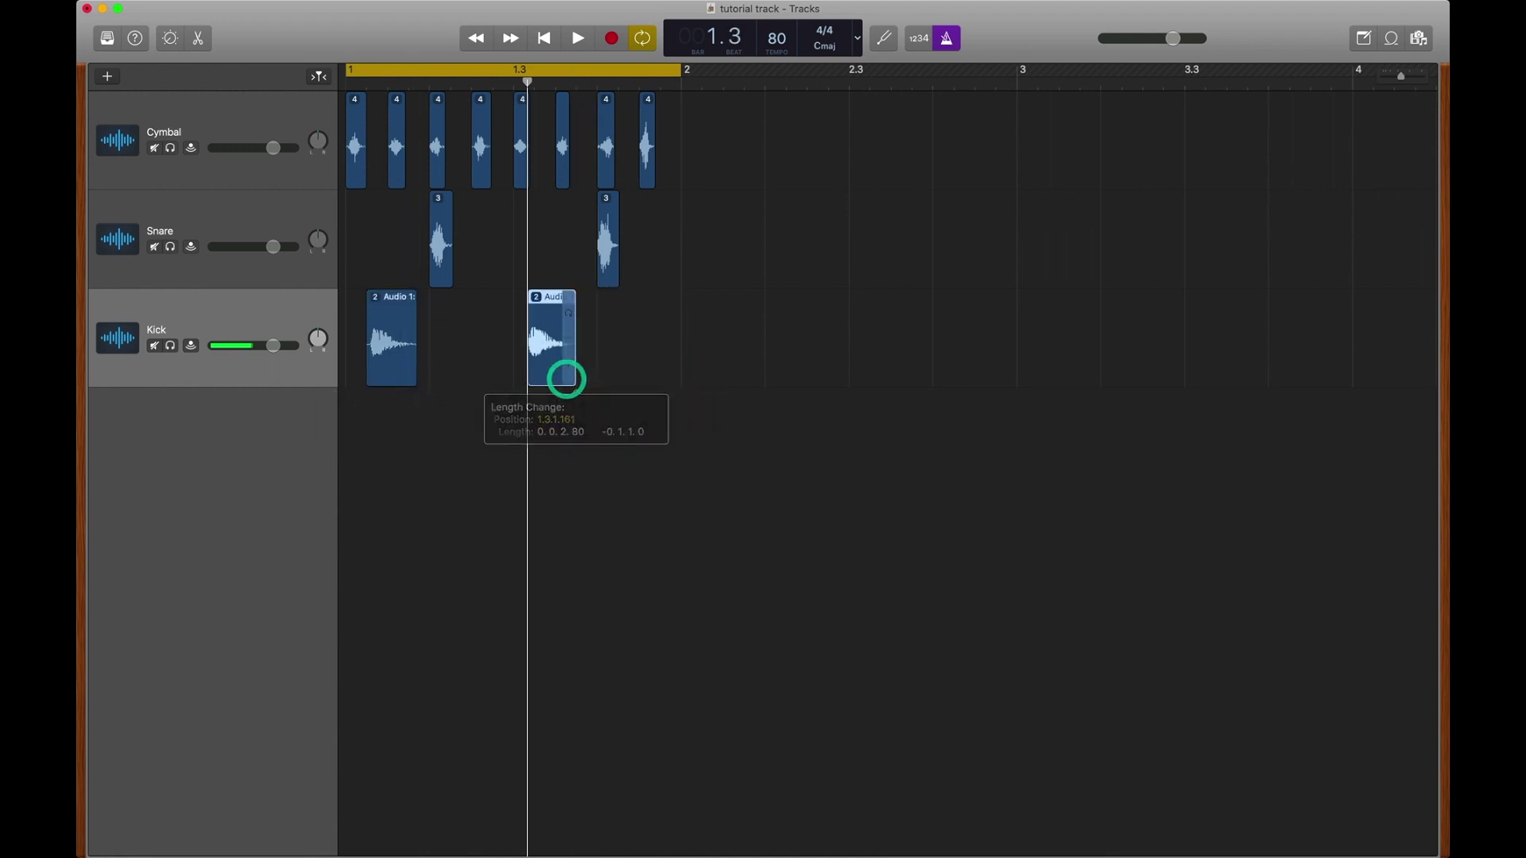
left_click_drag(374, 341, 334, 333)
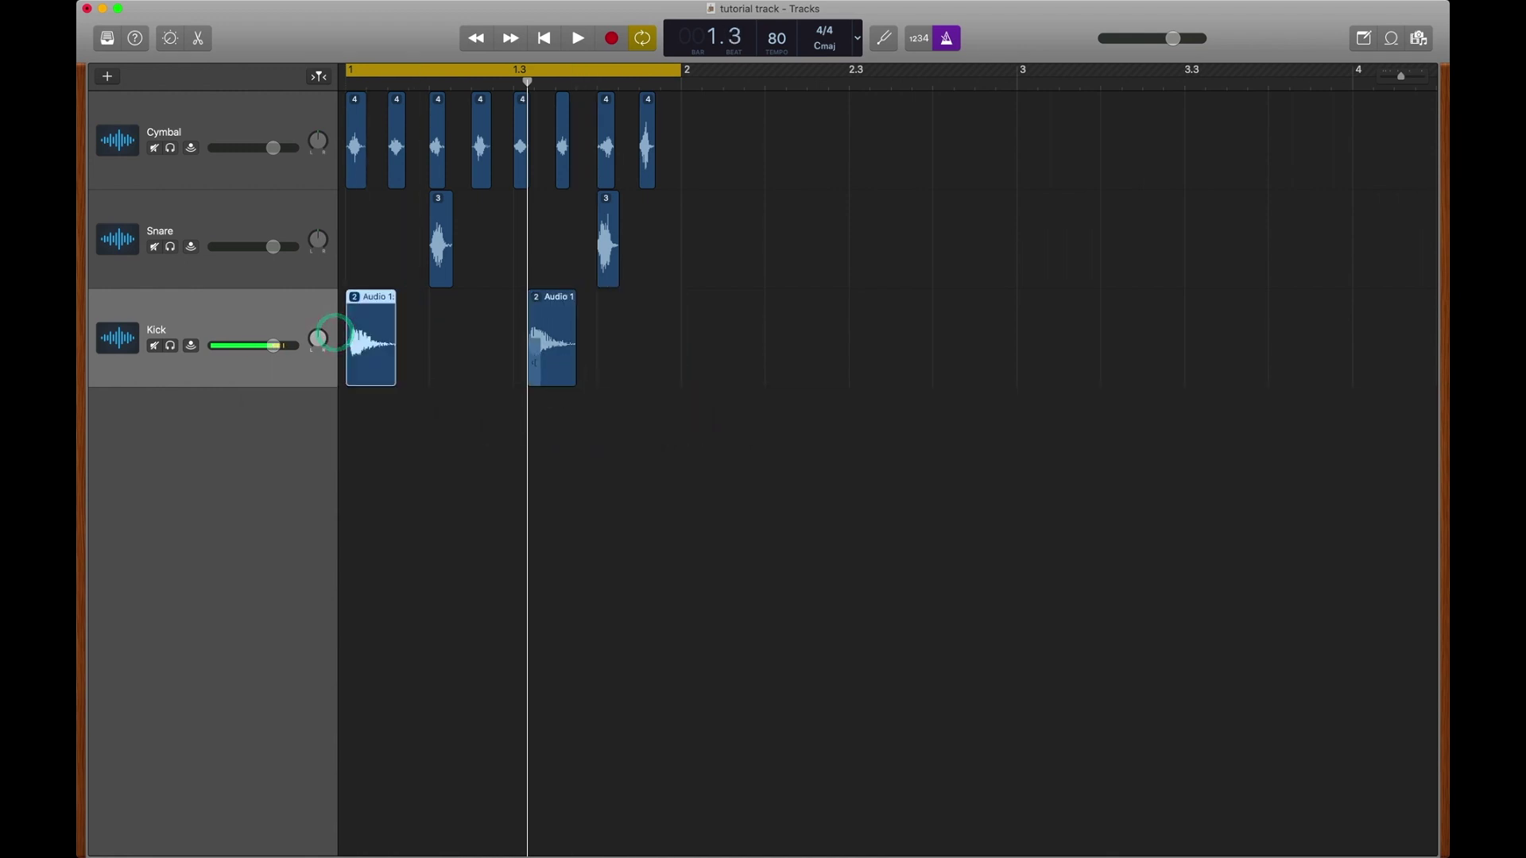
left_click_drag(549, 310, 535, 310)
Play the beat from the start with the metronome turned off
key("Return")
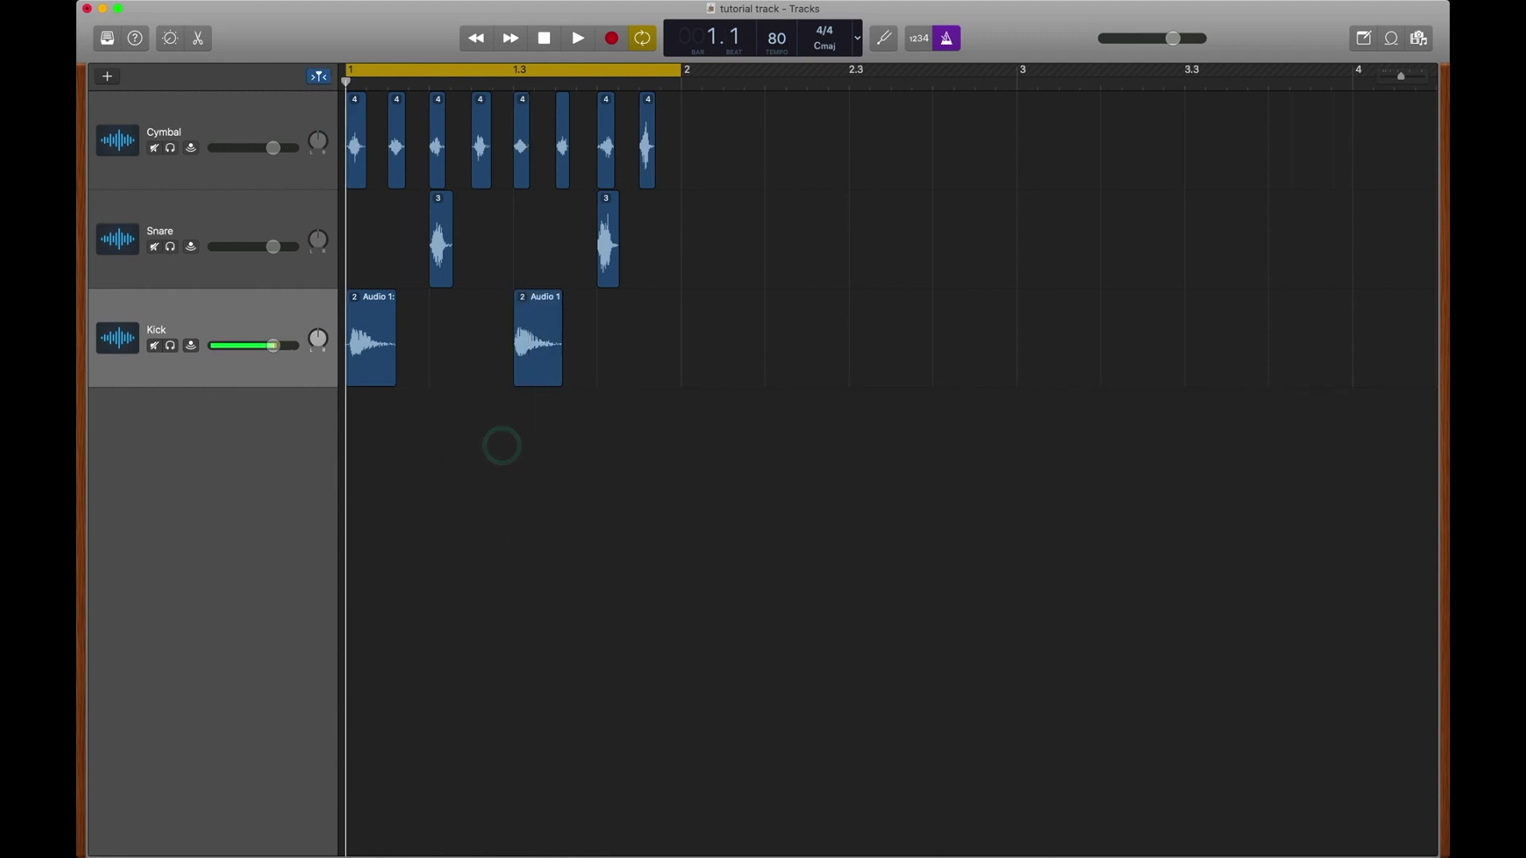
key("space")
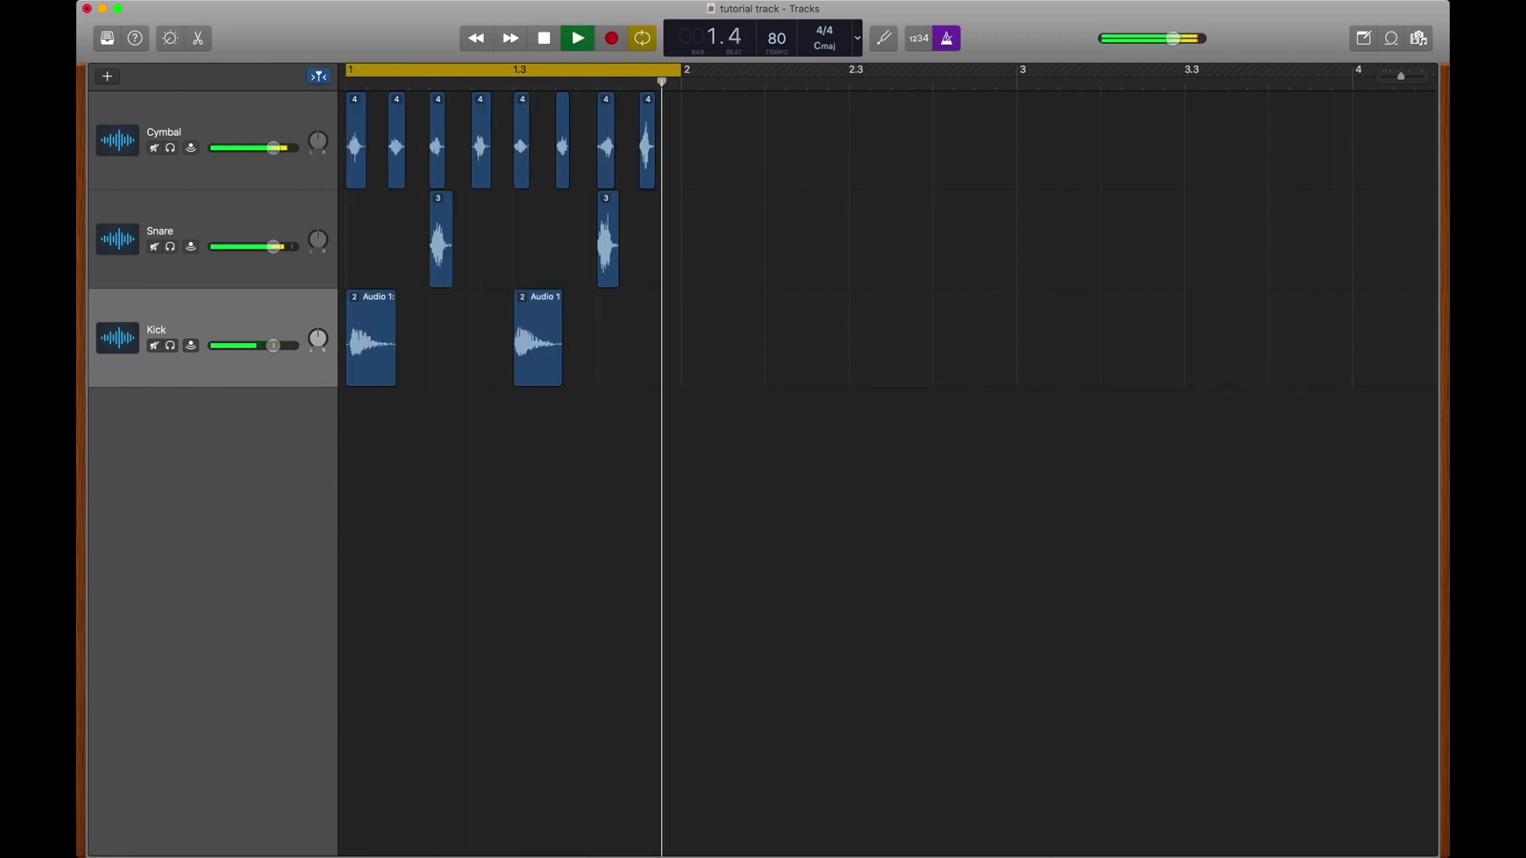
left_click(947, 37)
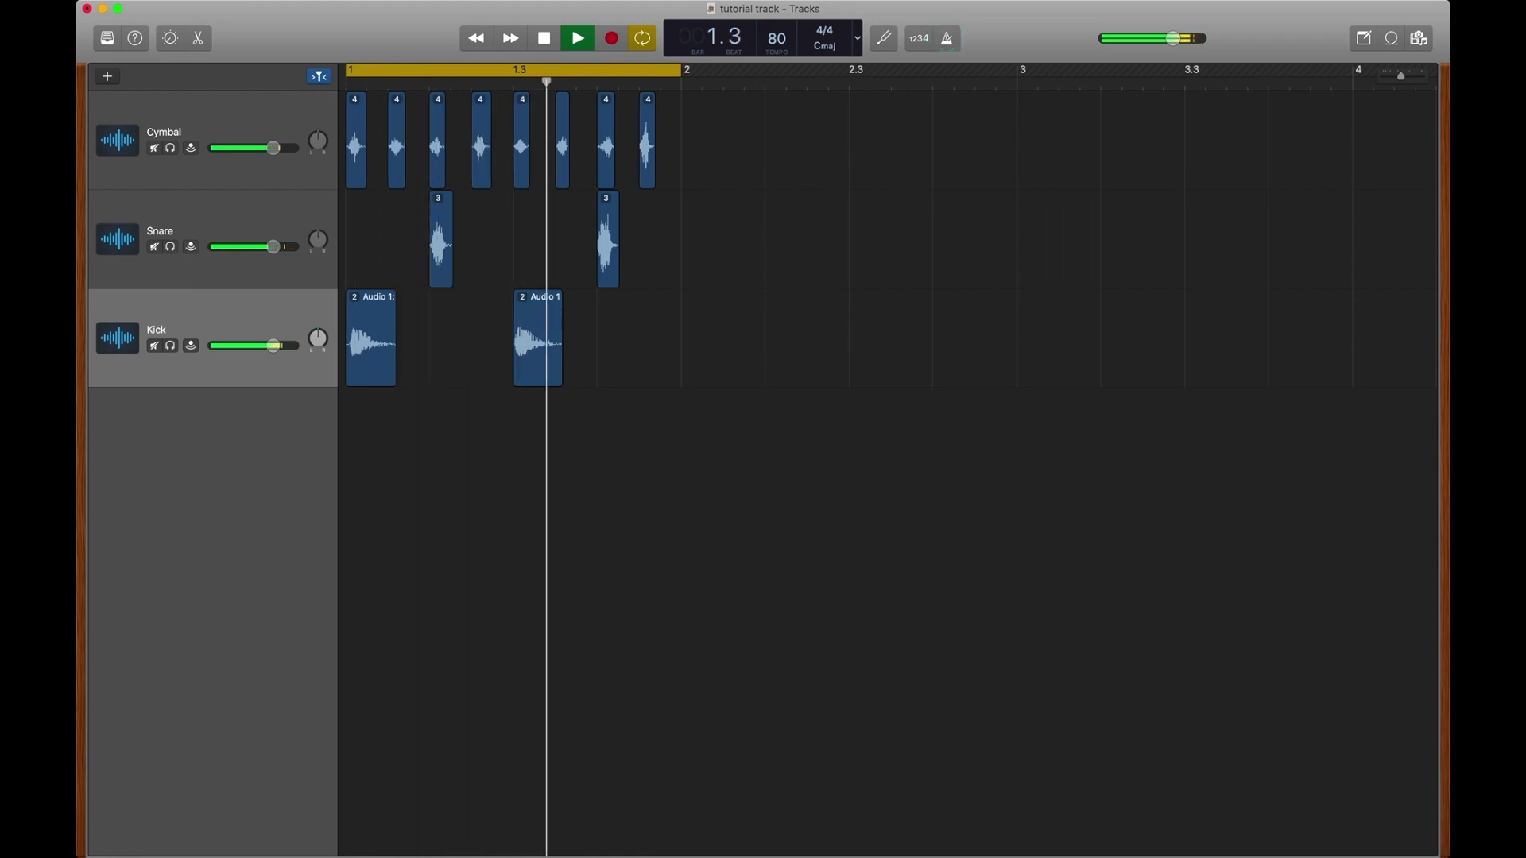
key("space")
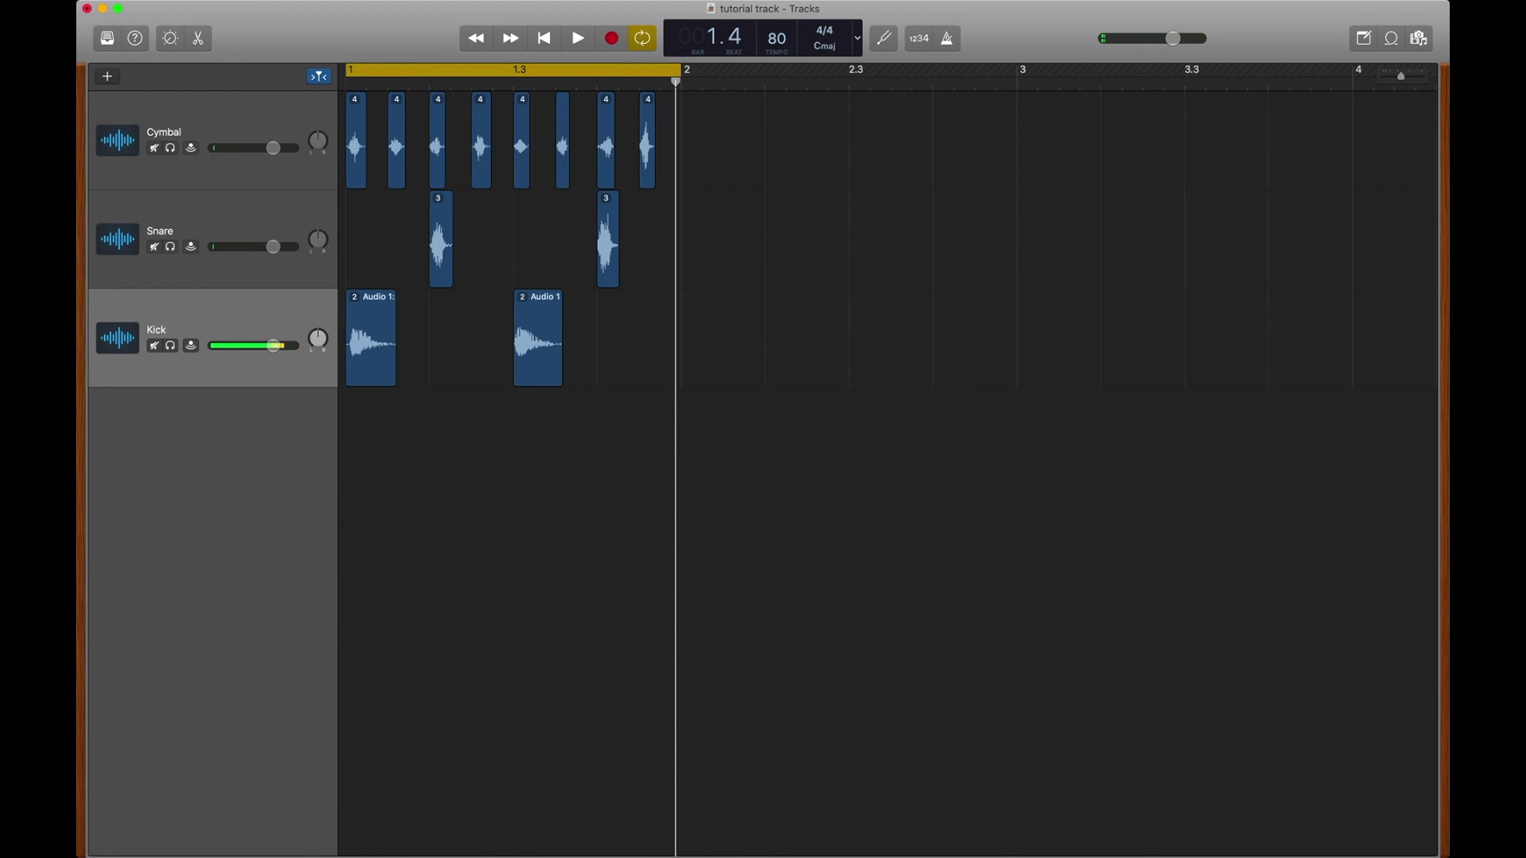
Shorten the first Cymbal hit by dragging its right edge
key("super+Right")
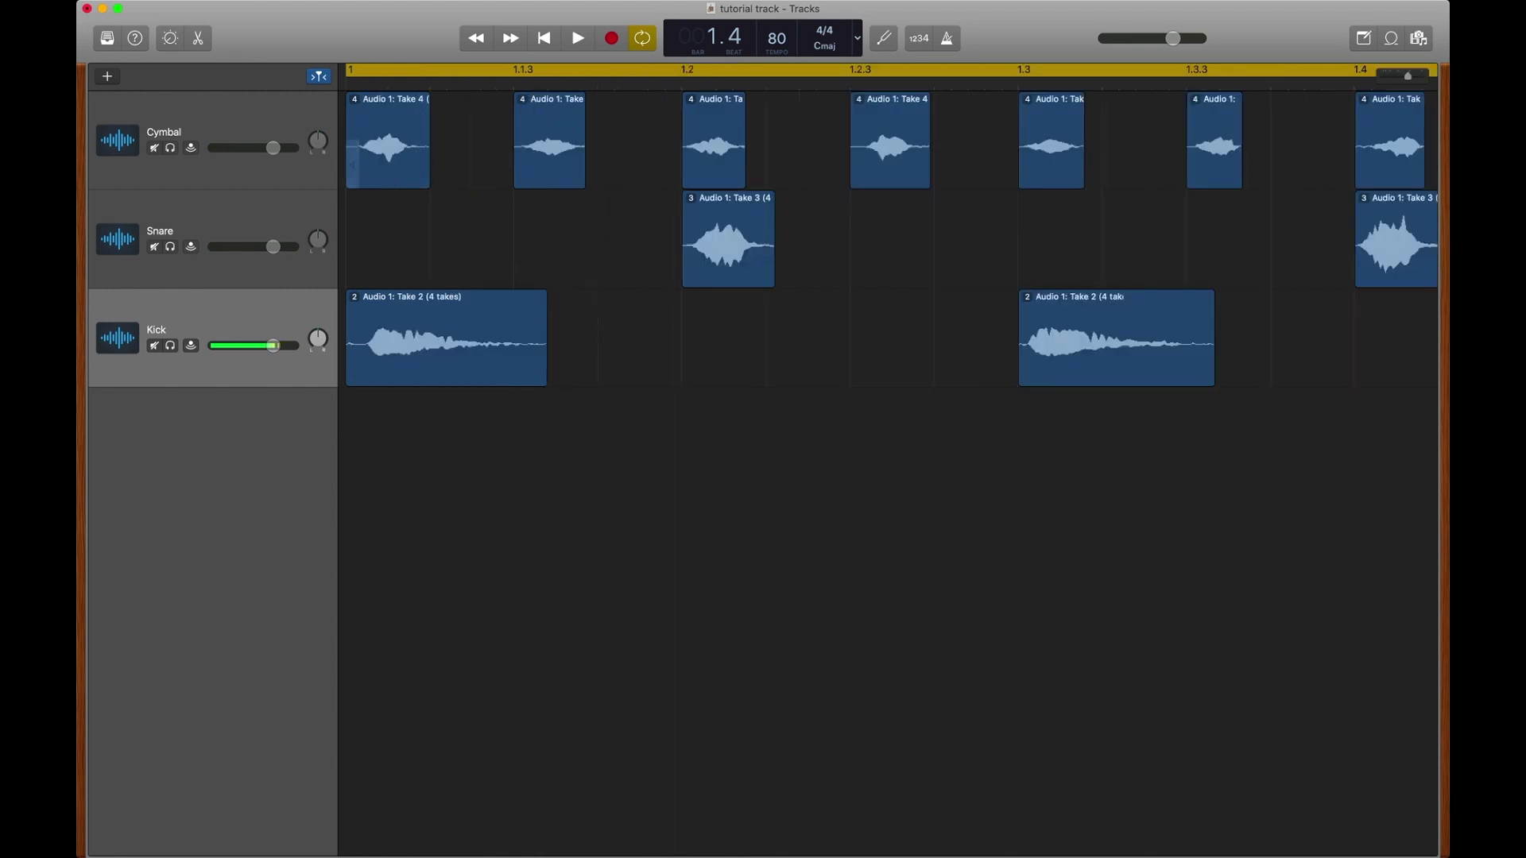
left_click_drag(428, 179, 407, 206)
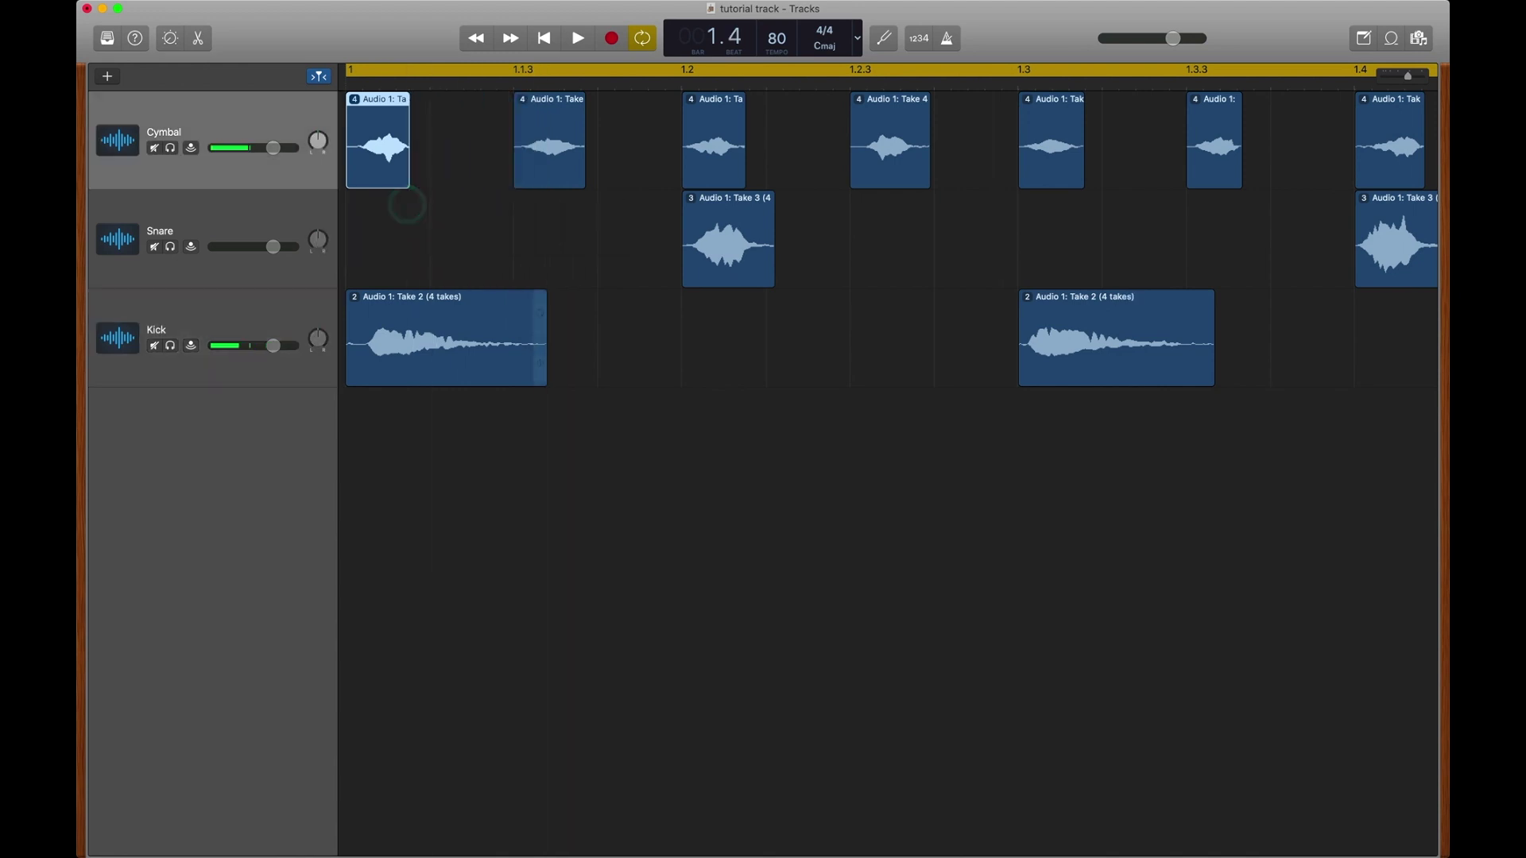
left_click(514, 80)
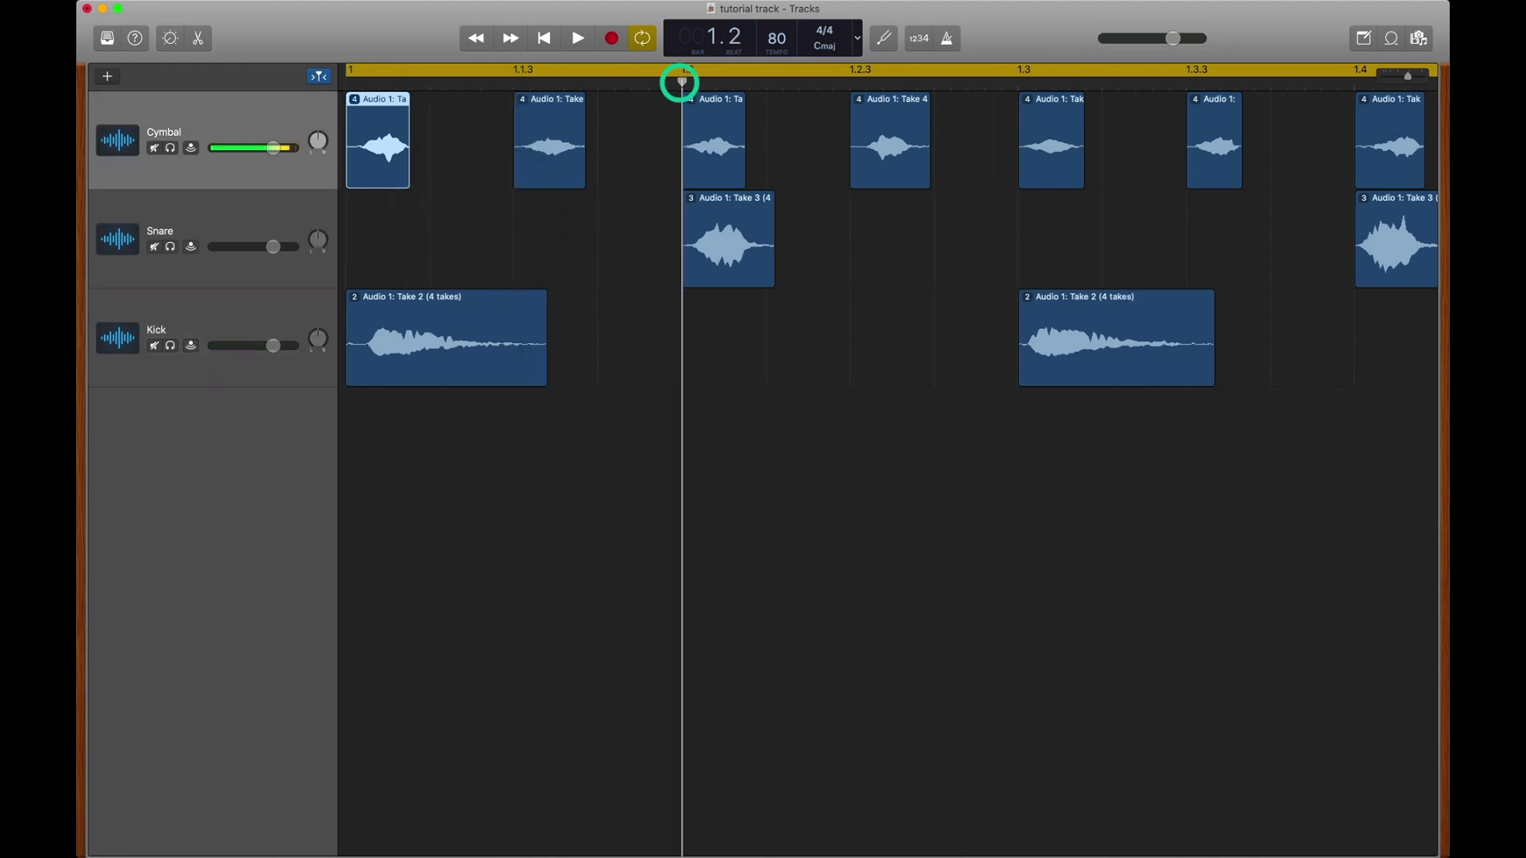
left_click(754, 346)
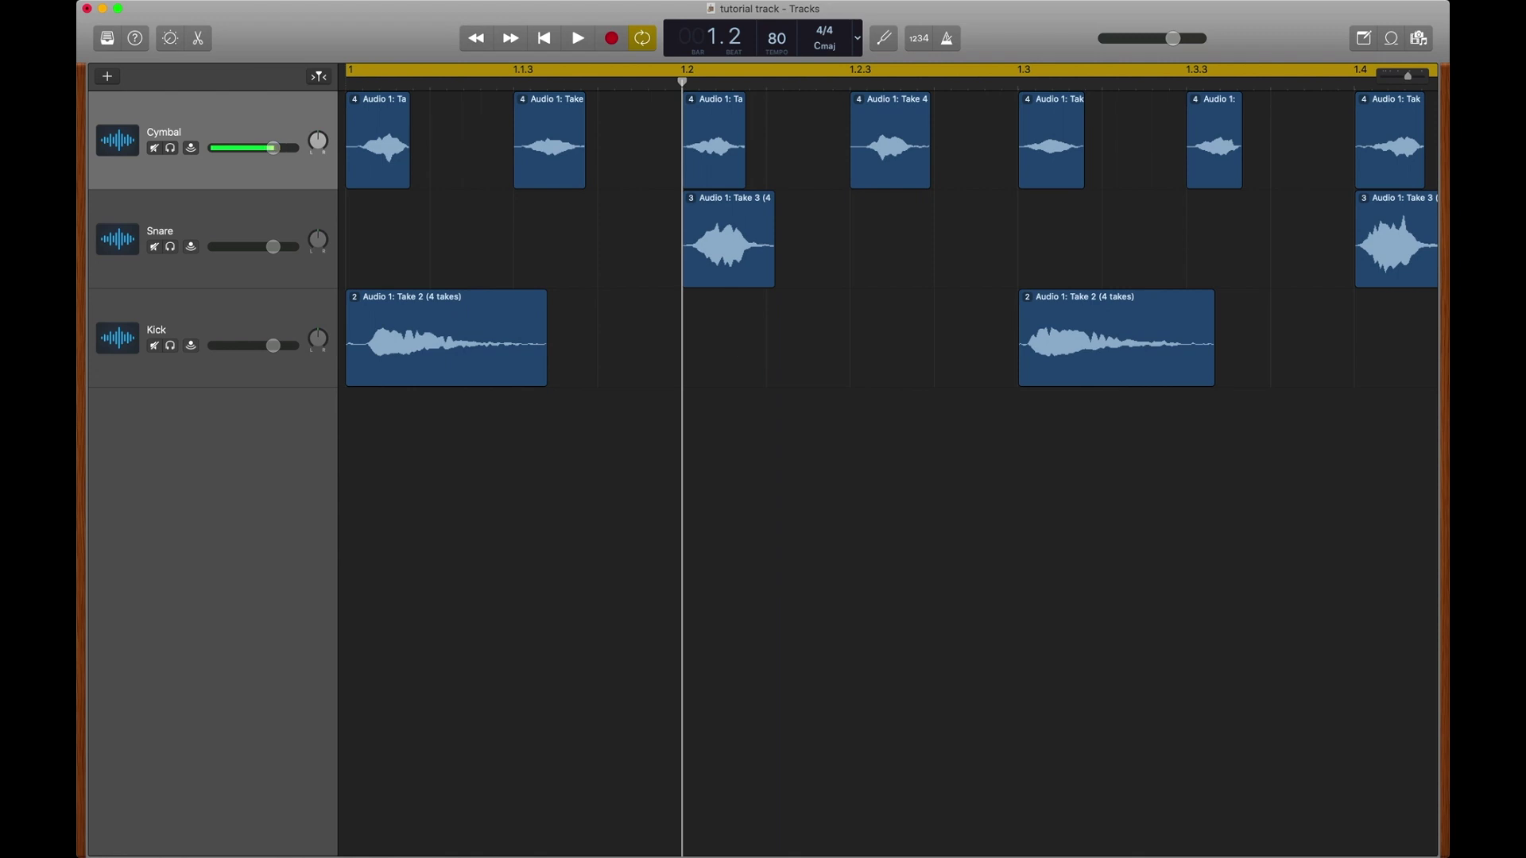
key("super+Left")
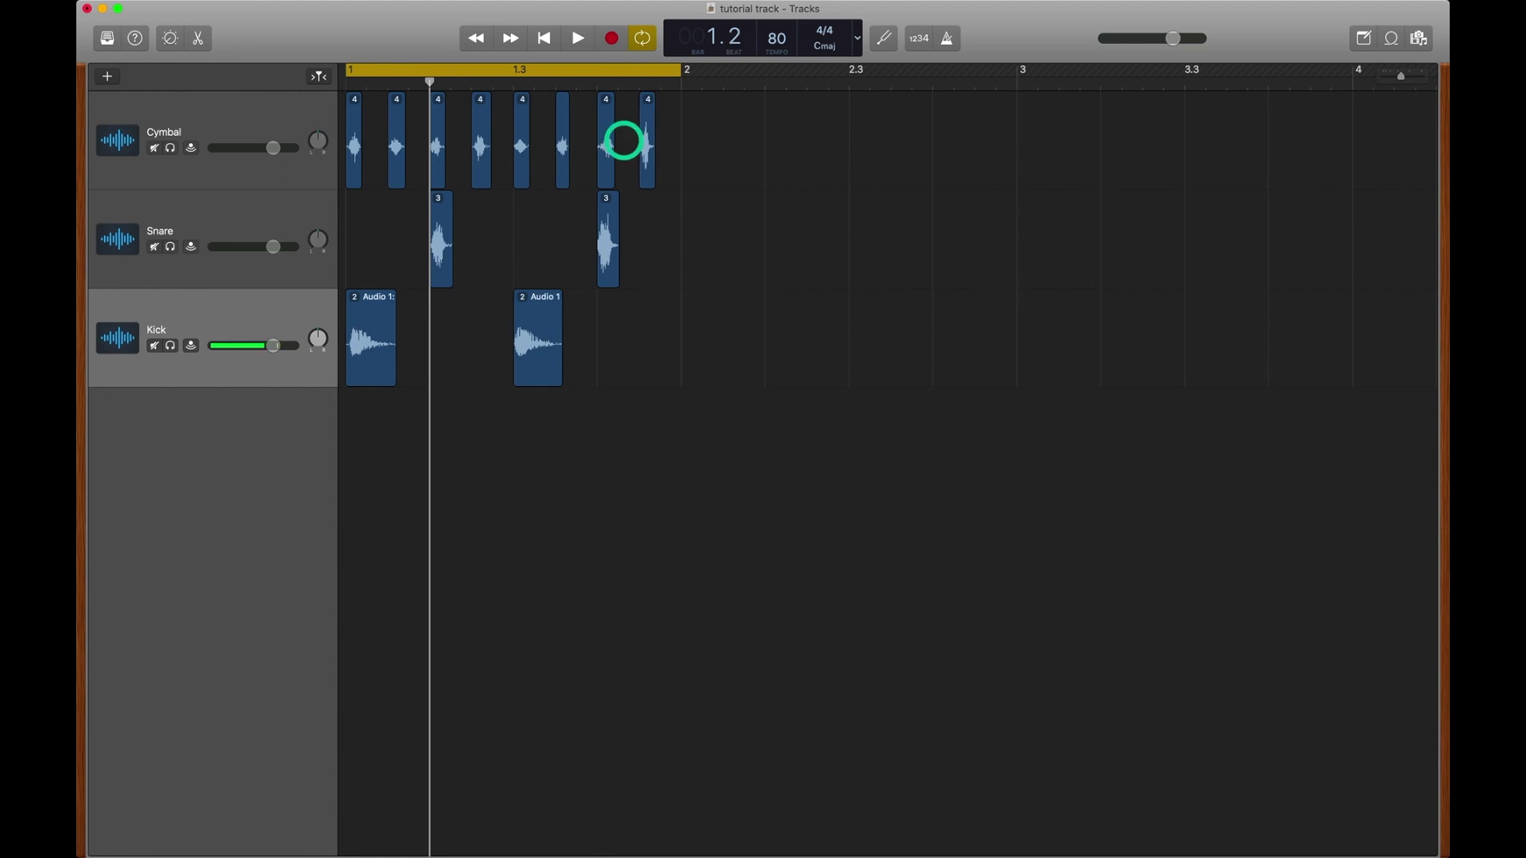
Delete the extra Cymbal hits, move the remaining one to bar 1, and trim its length
left_click(307, 126)
key("Delete")
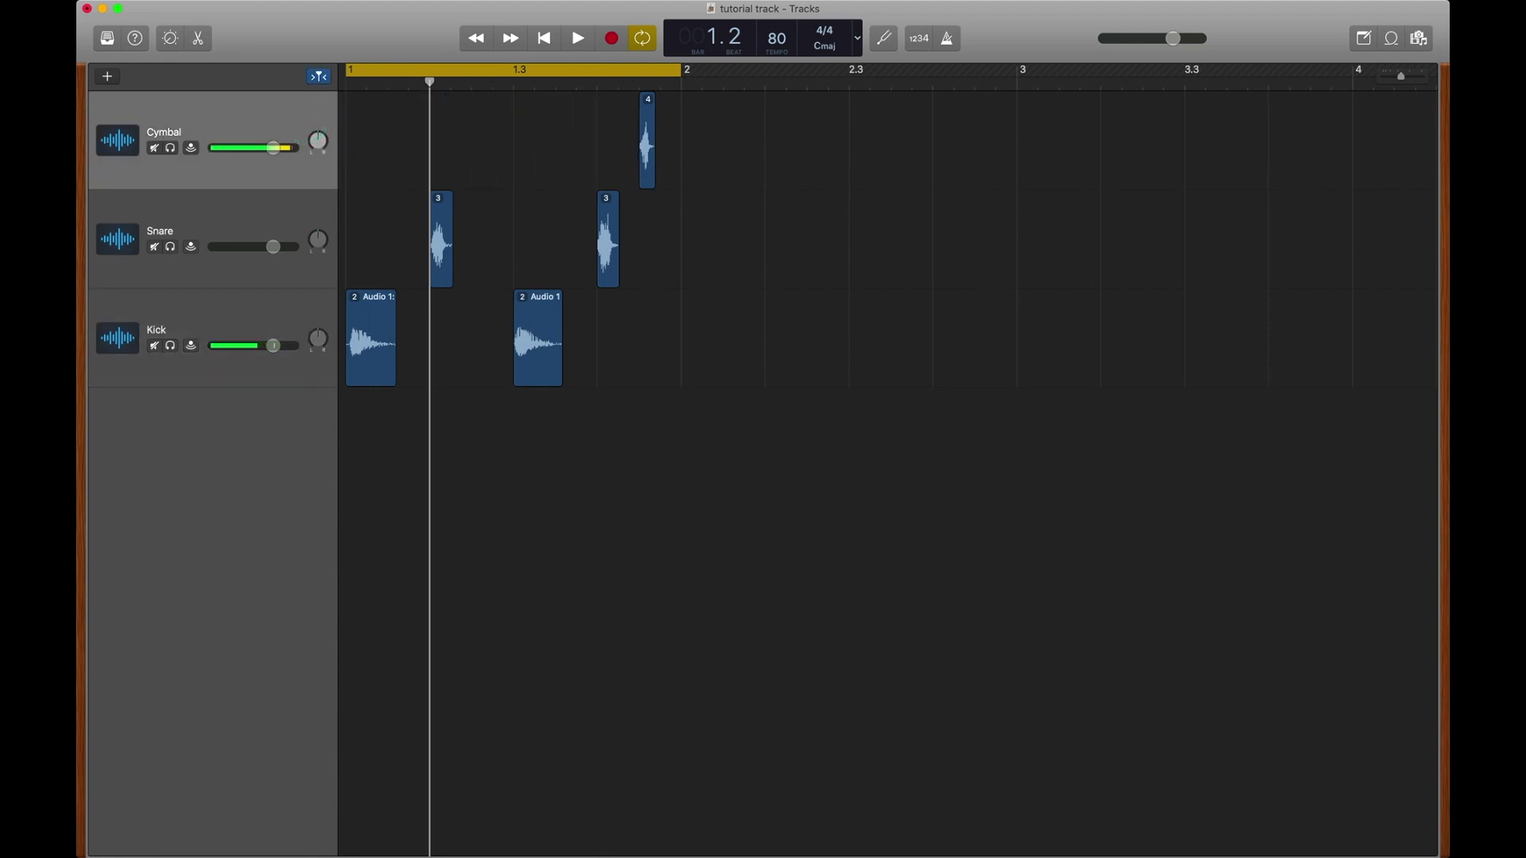
left_click_drag(648, 143, 347, 140)
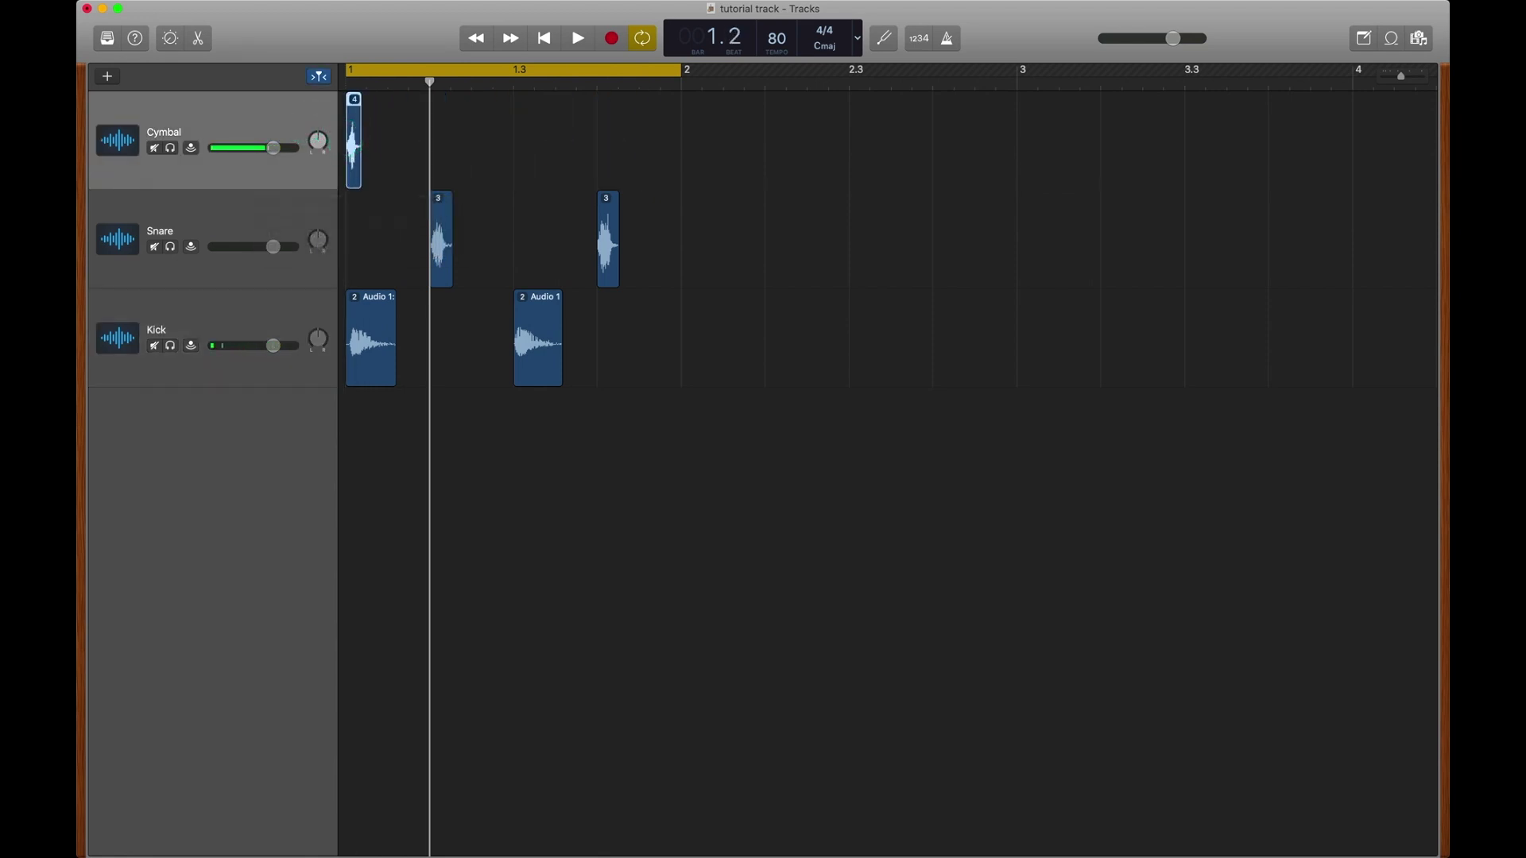
key("super+Right")
key("super+Right")
key("super+Right")
left_click_drag(460, 174, 497, 184)
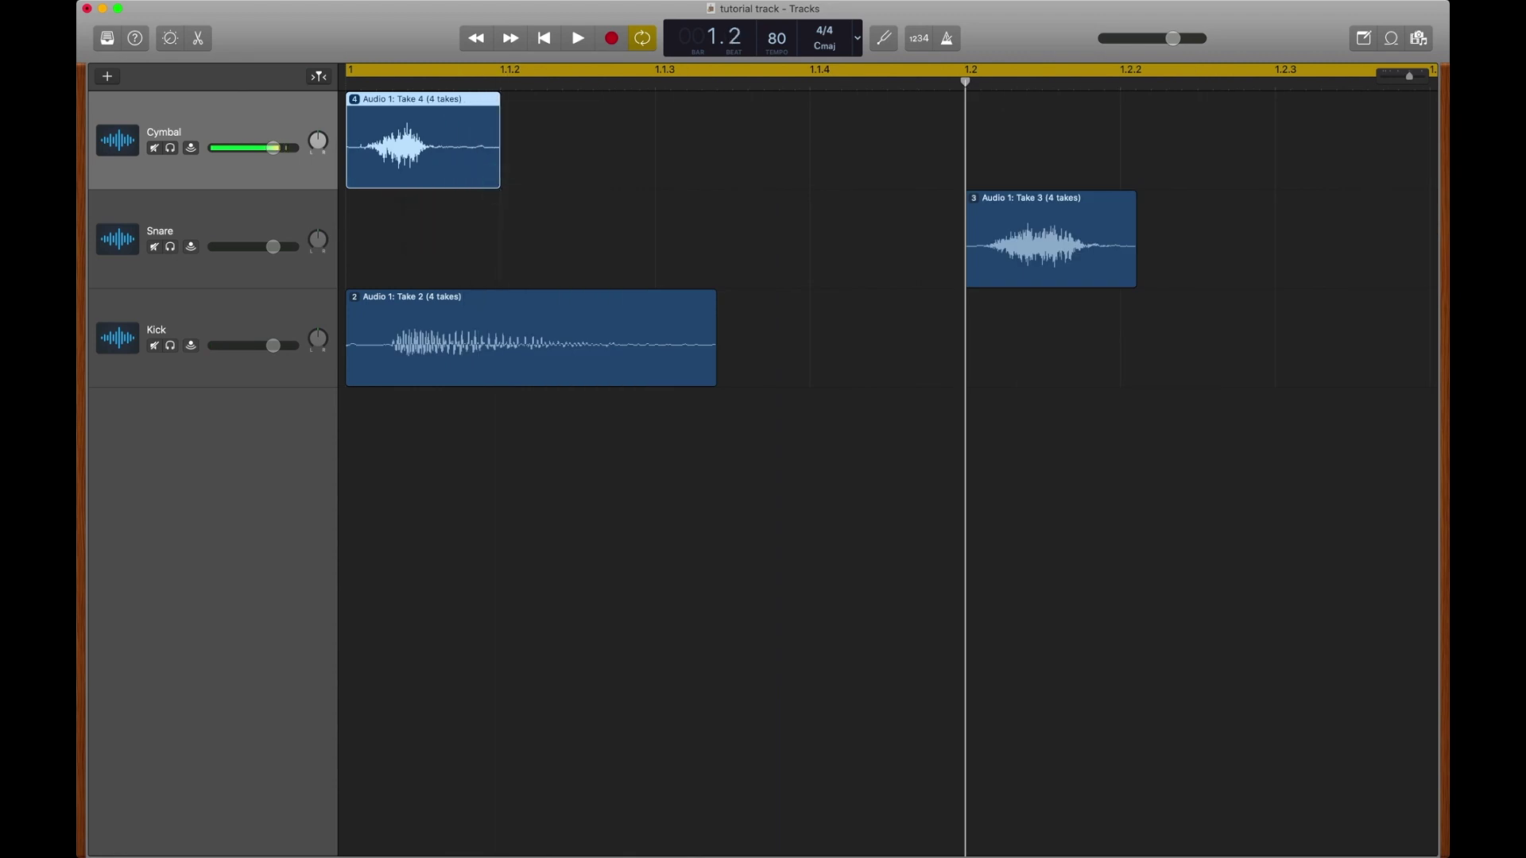
left_click(358, 76)
left_click(497, 183)
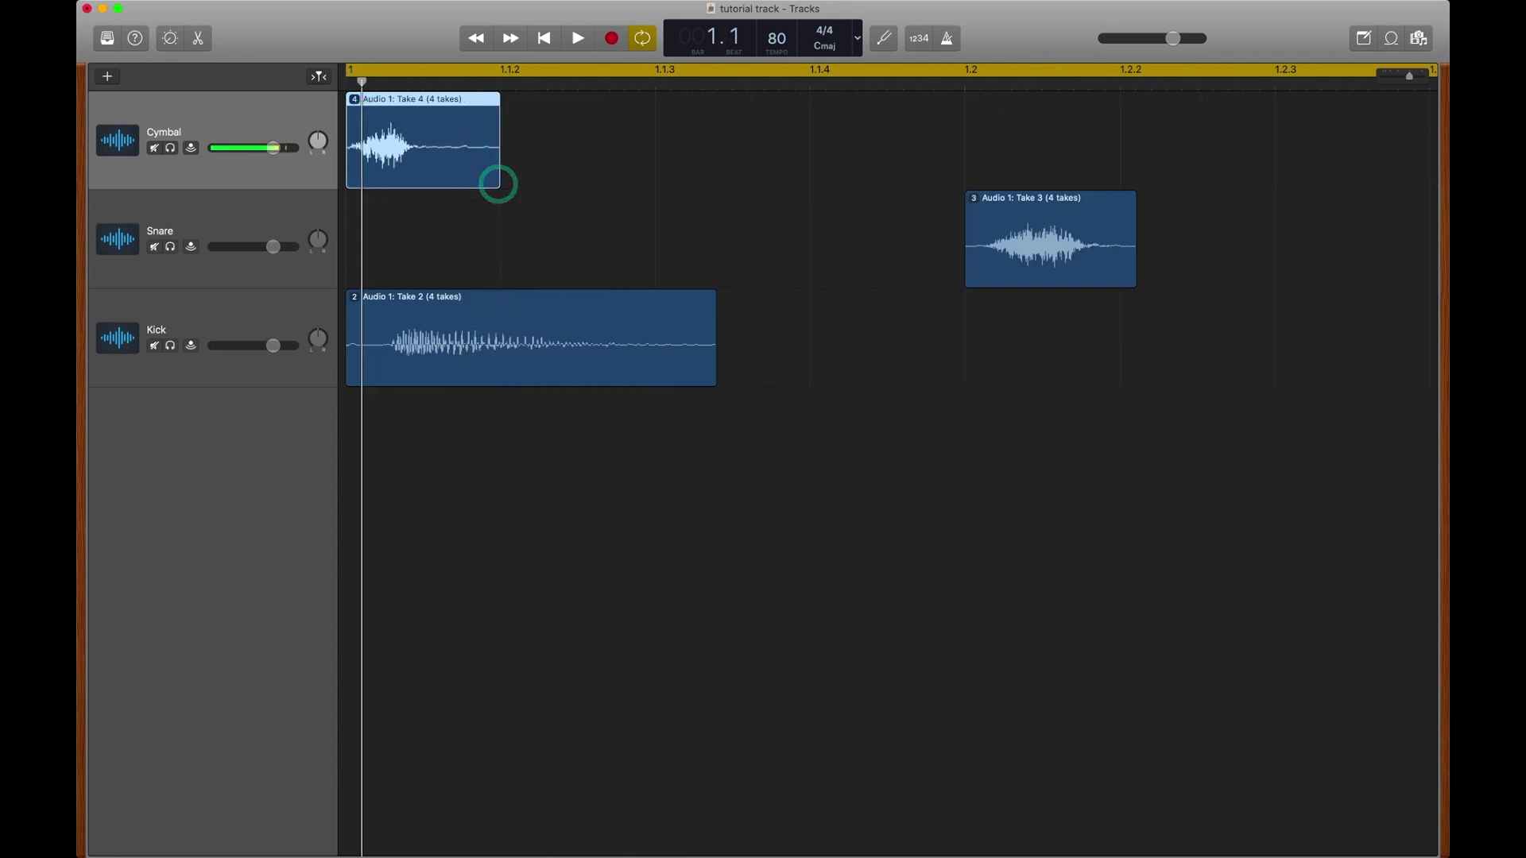
key("super+Left")
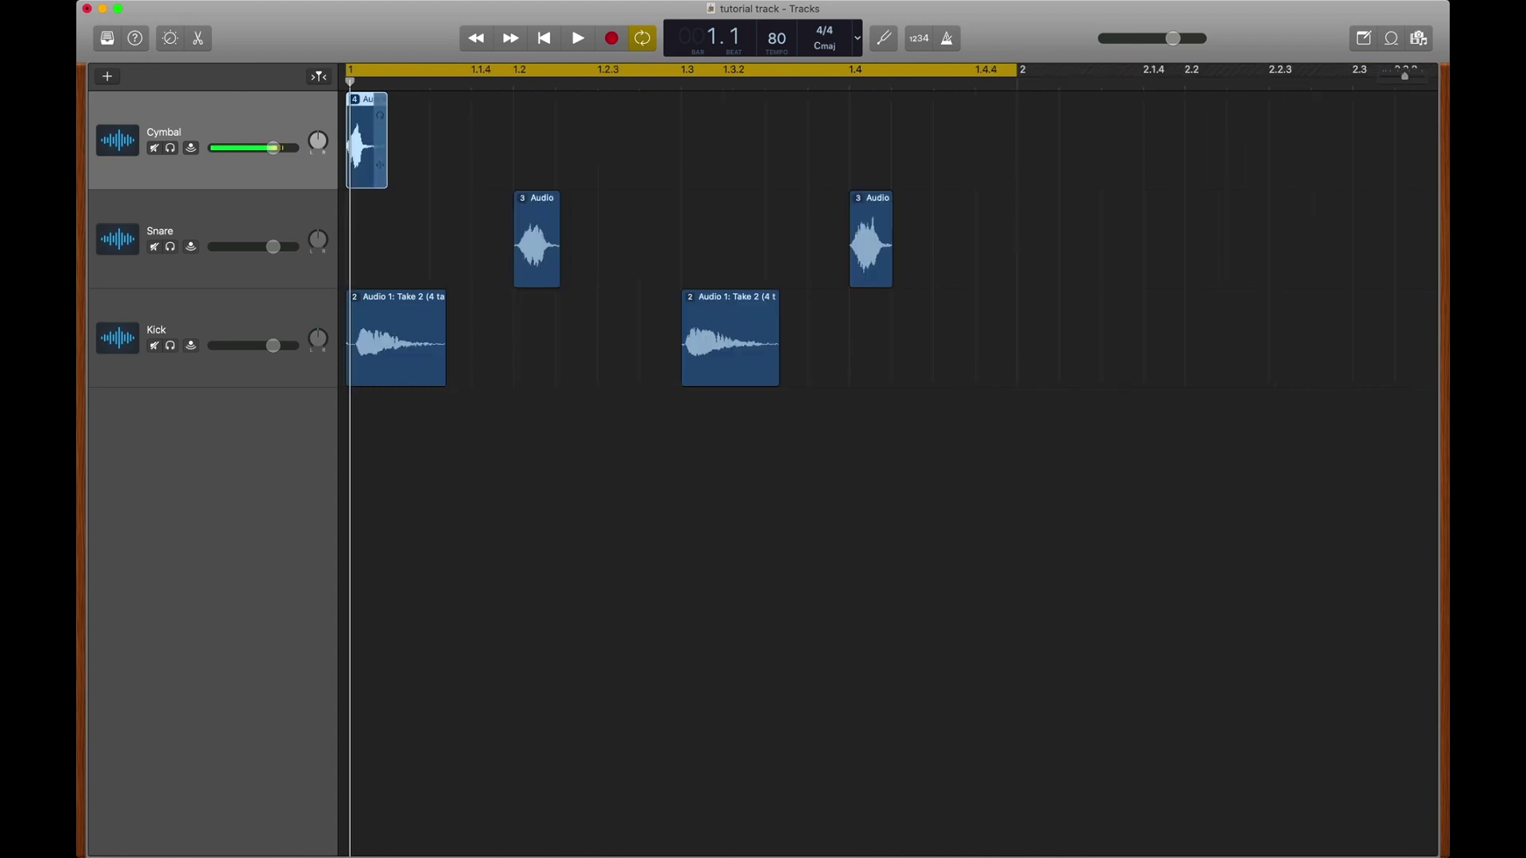
Loop the Cymbal hit through to bar 2, play the beat, and turn off cycle playback
left_click_drag(385, 123, 1014, 129)
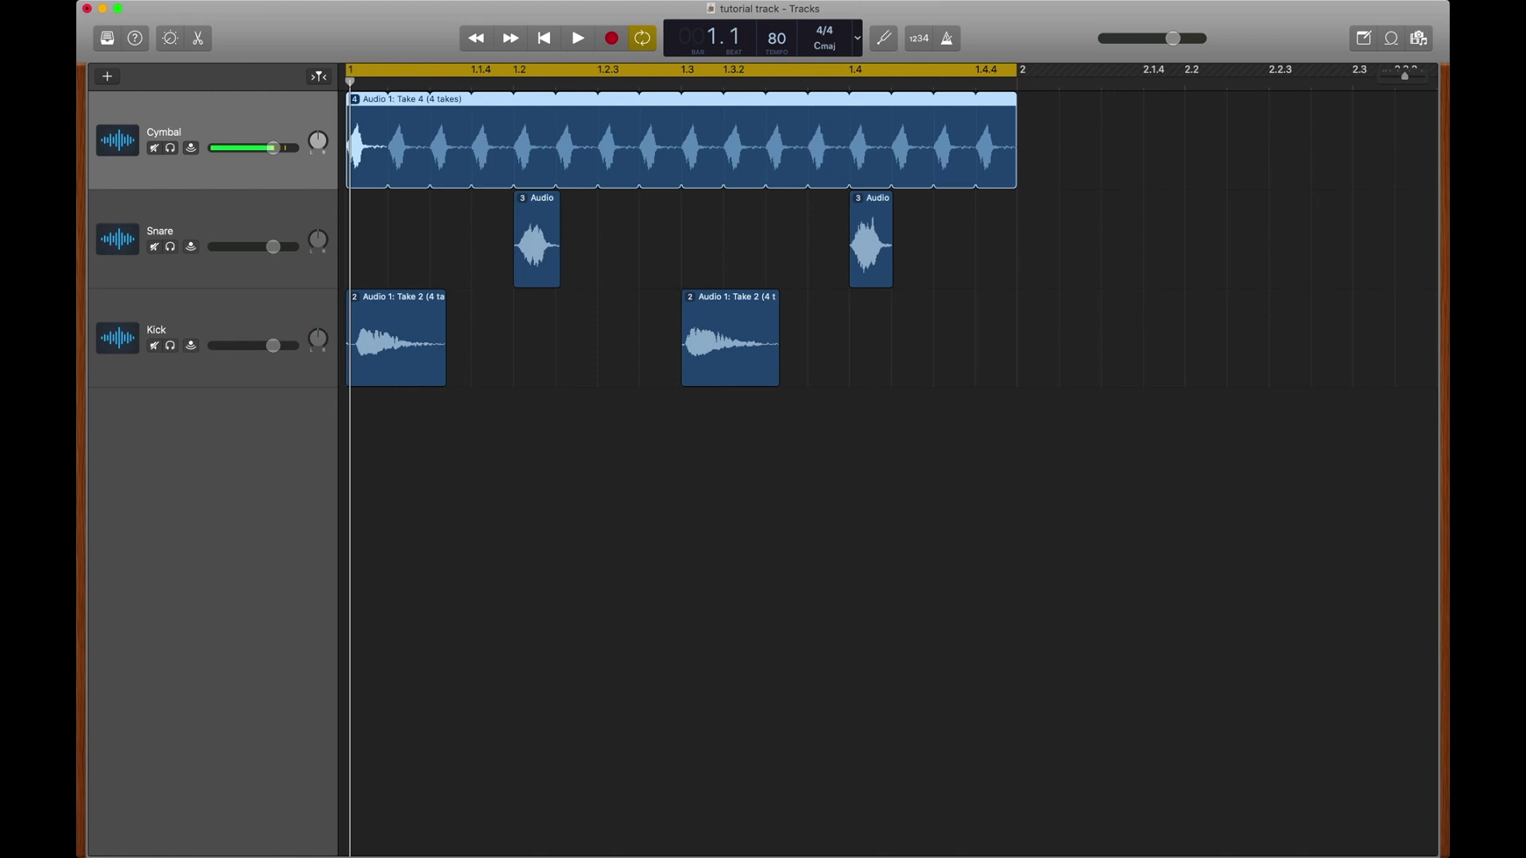
key("space")
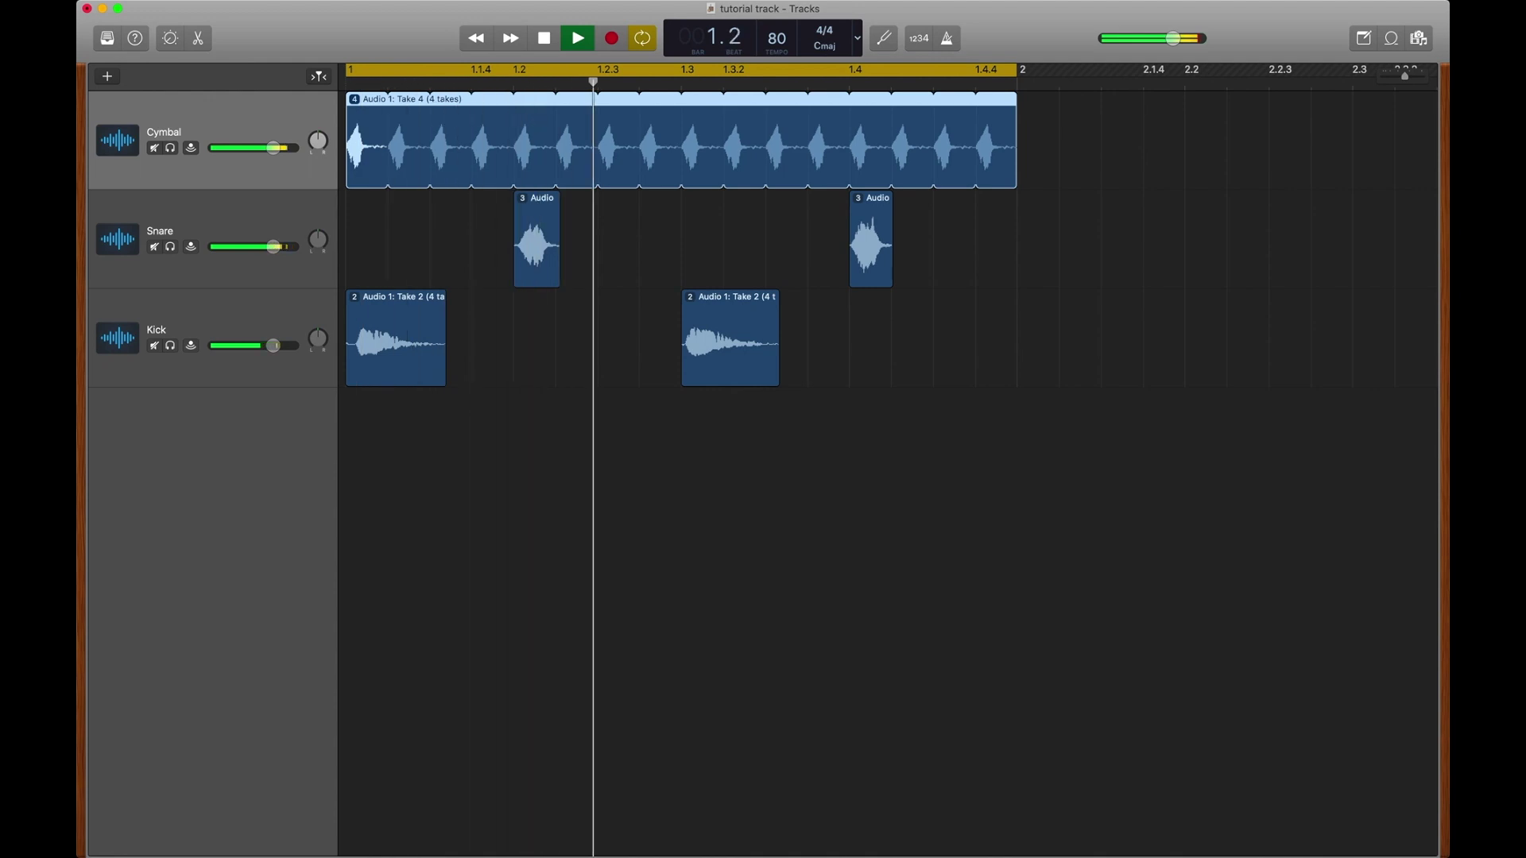
key("space")
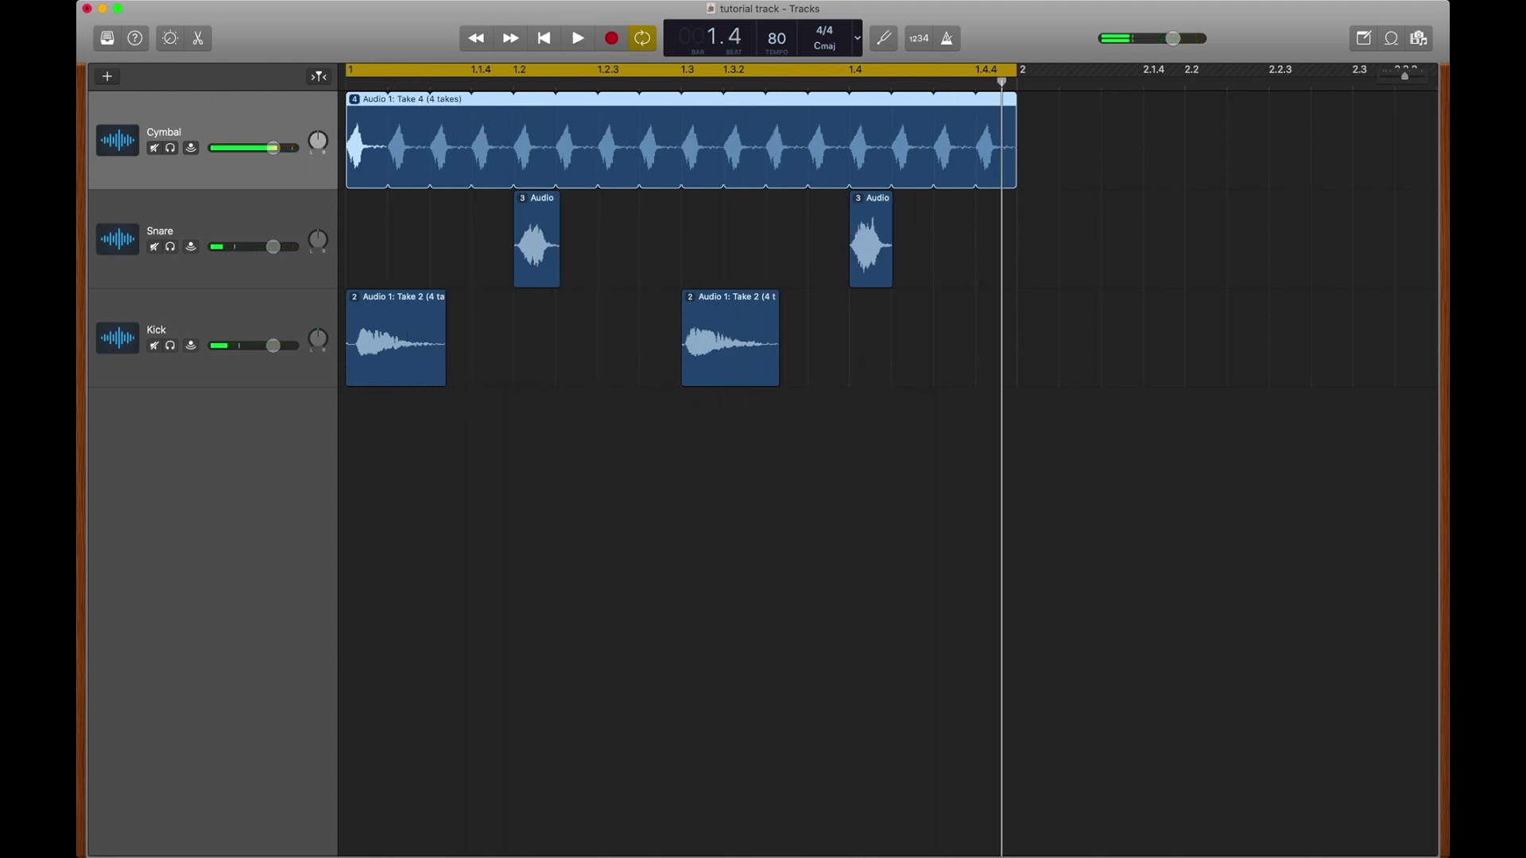
key("c")
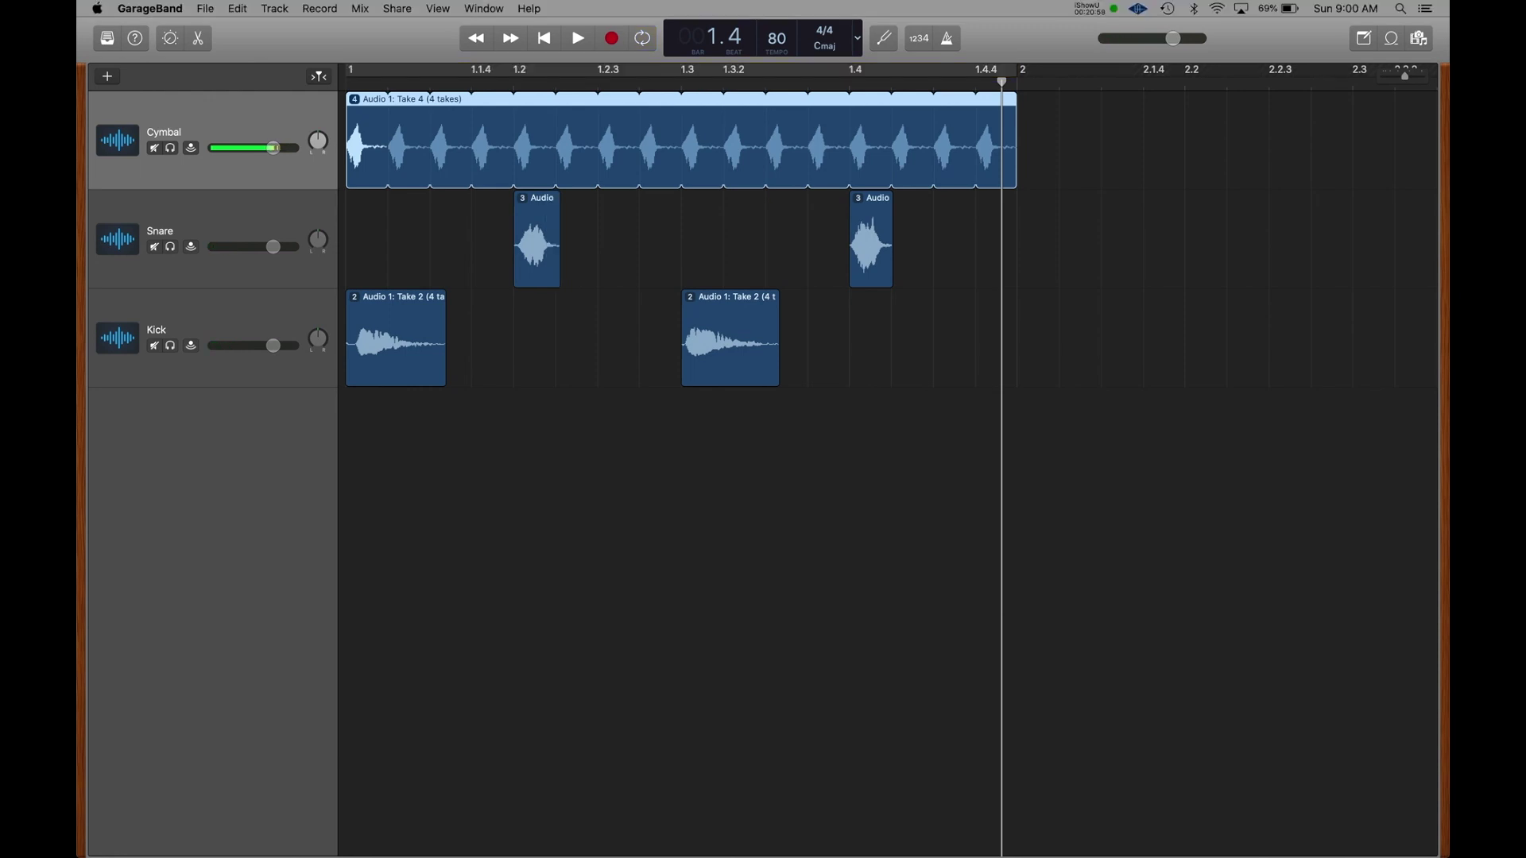
left_click(149, 9)
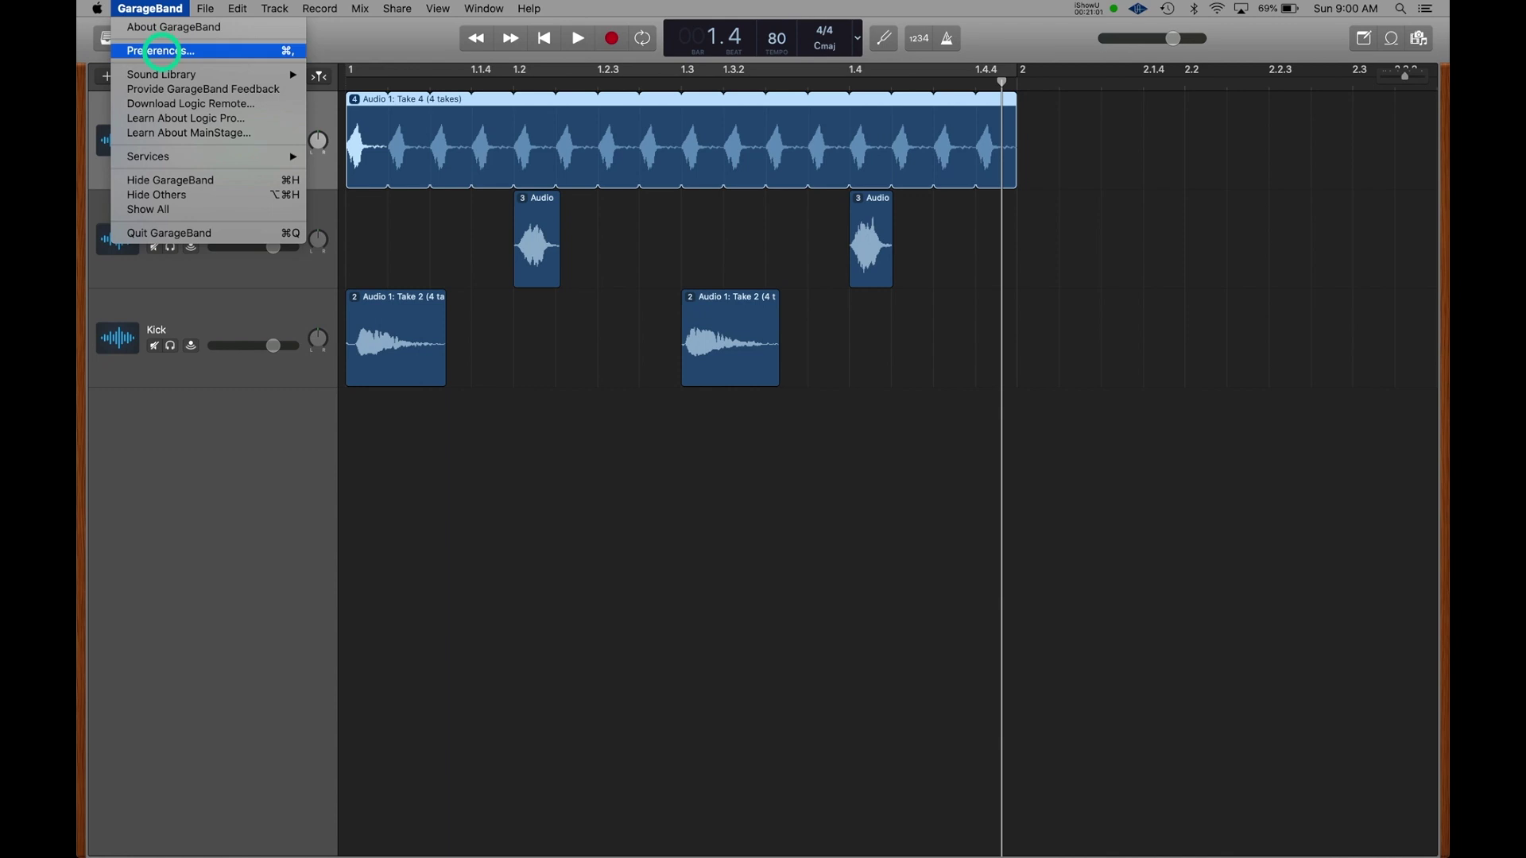
In General preferences, set cycle-off recording to Replace and cycle-on recording to Create Takes
left_click(161, 50)
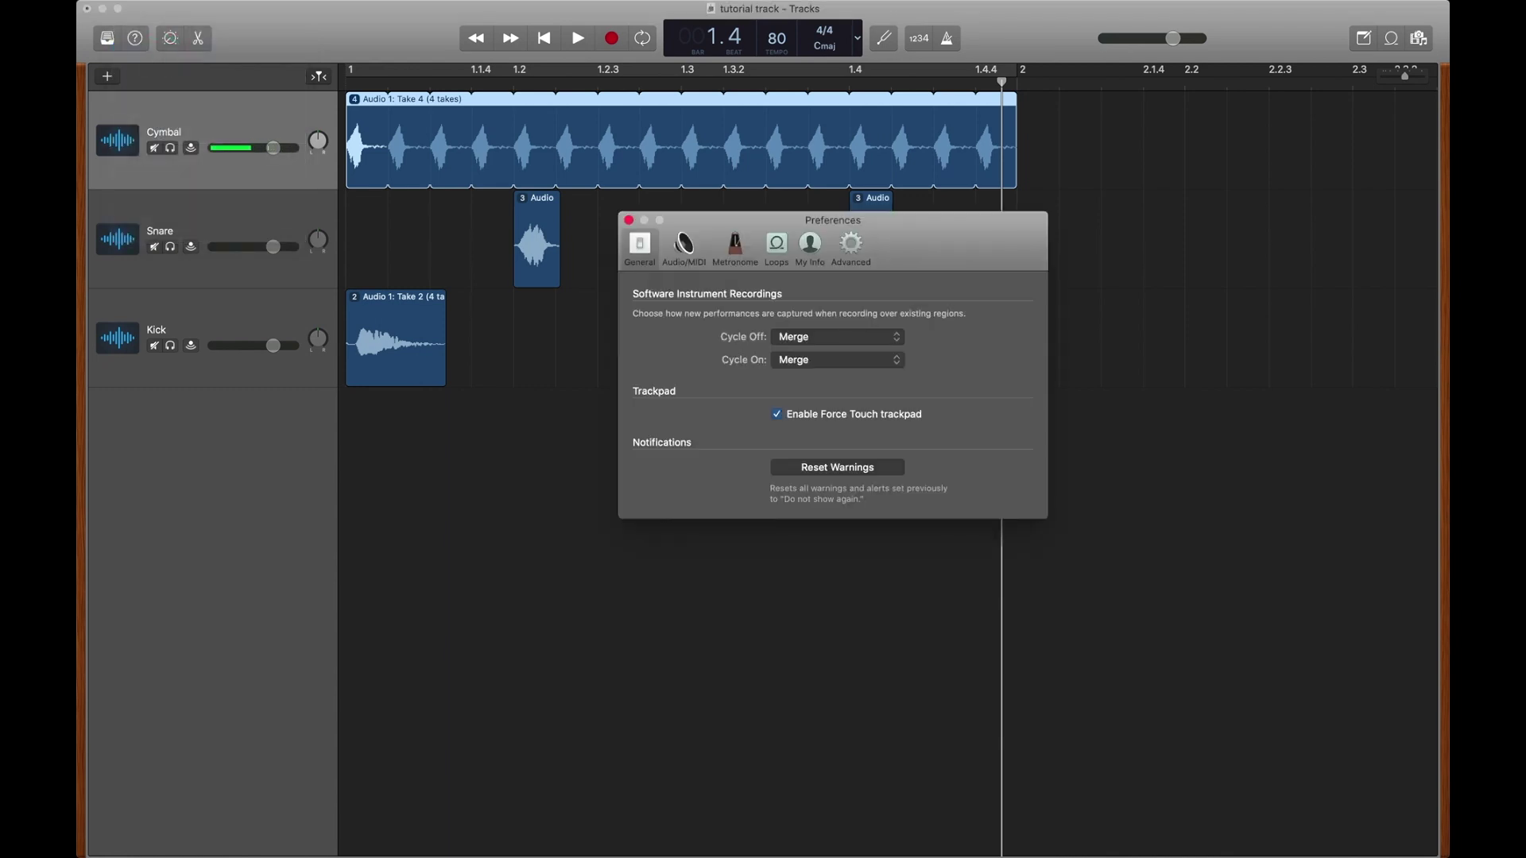
left_click(850, 336)
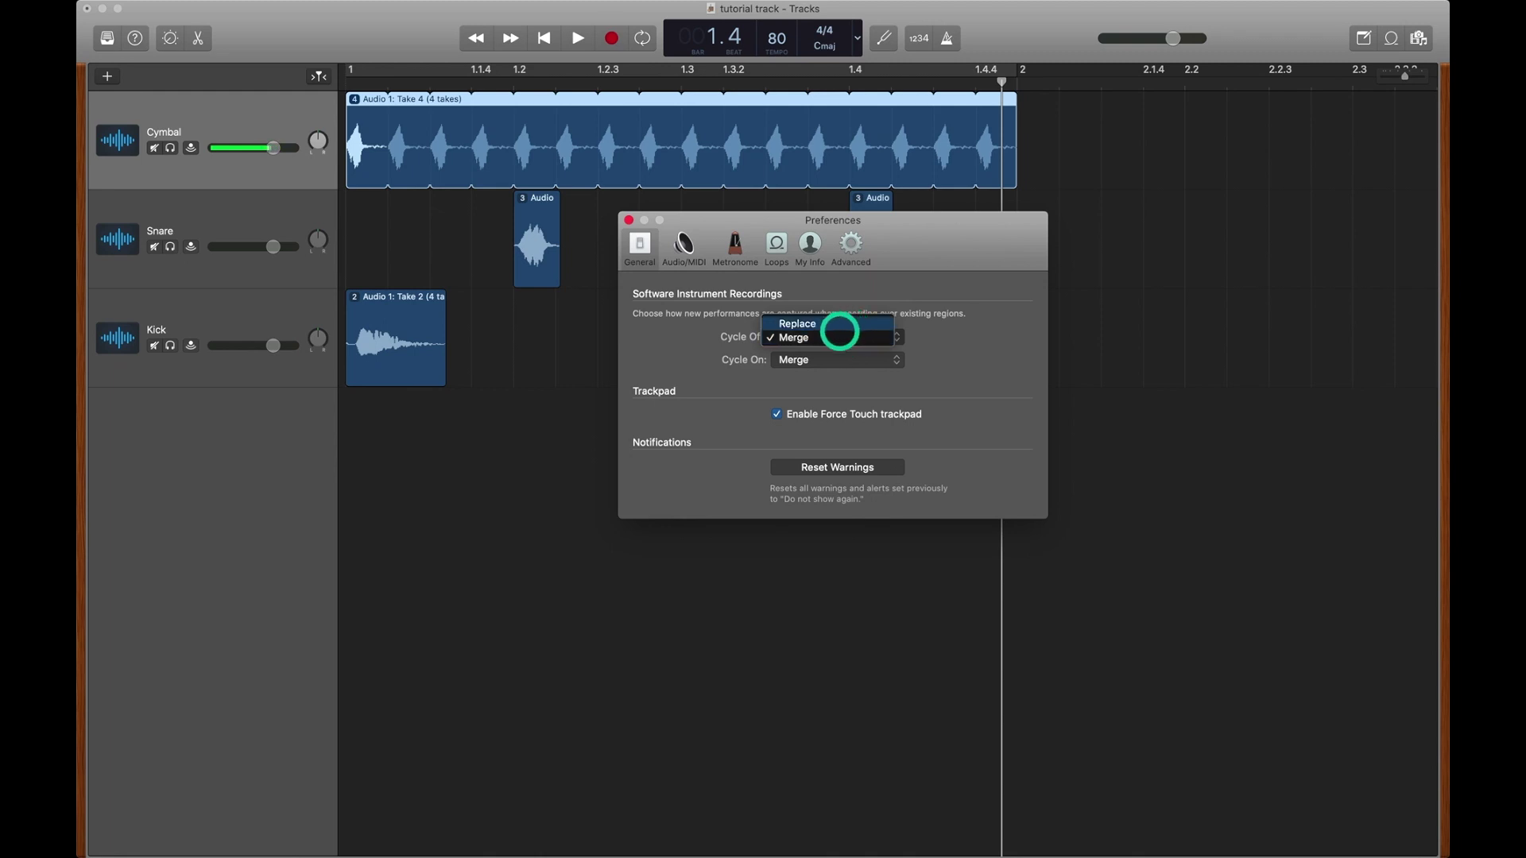
left_click(843, 338)
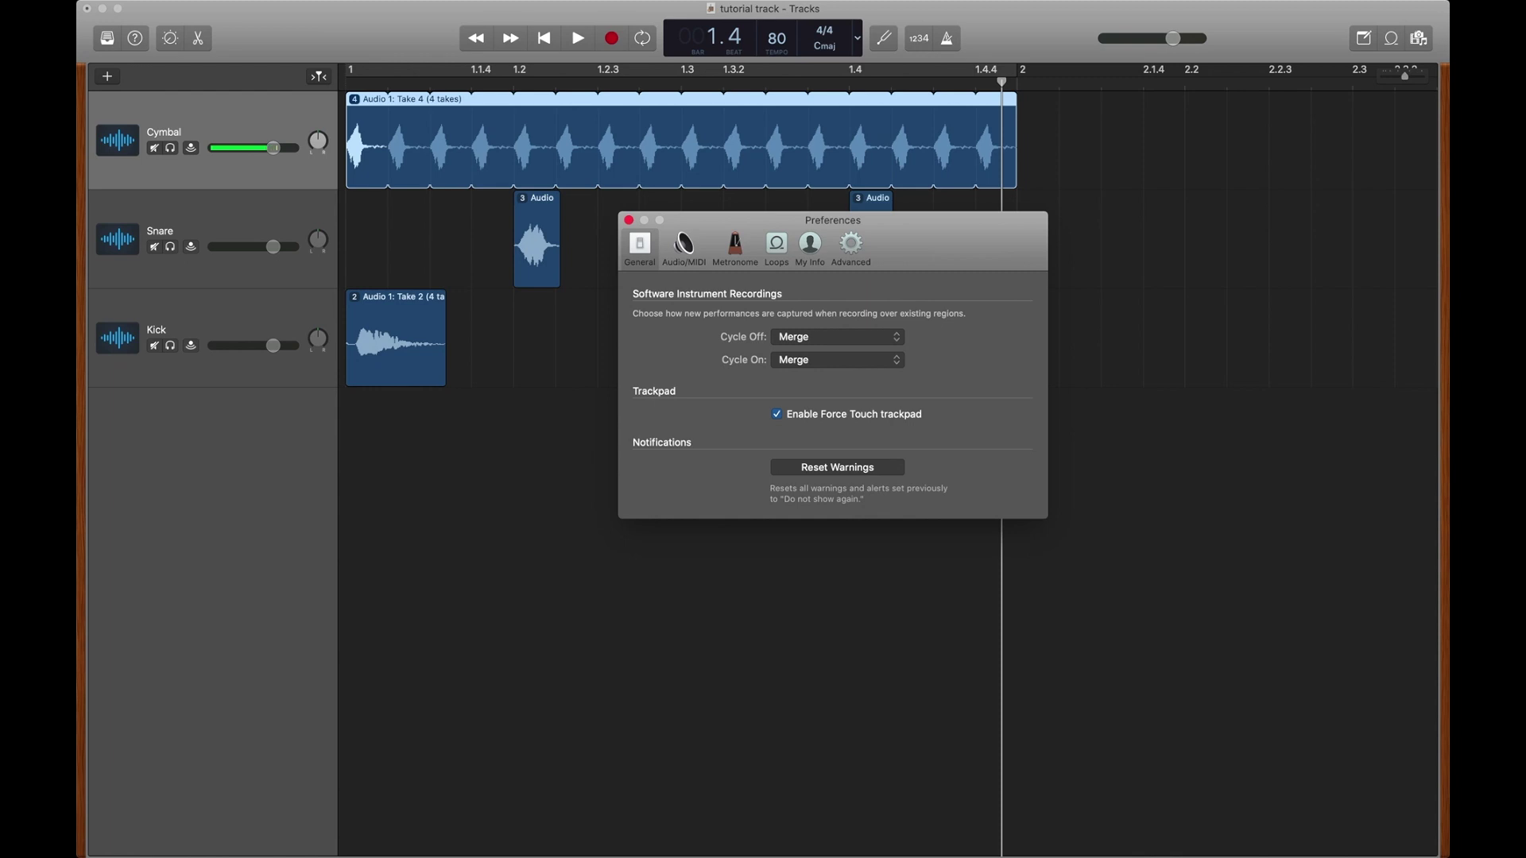
left_click(830, 339)
left_click(827, 324)
left_click(847, 362)
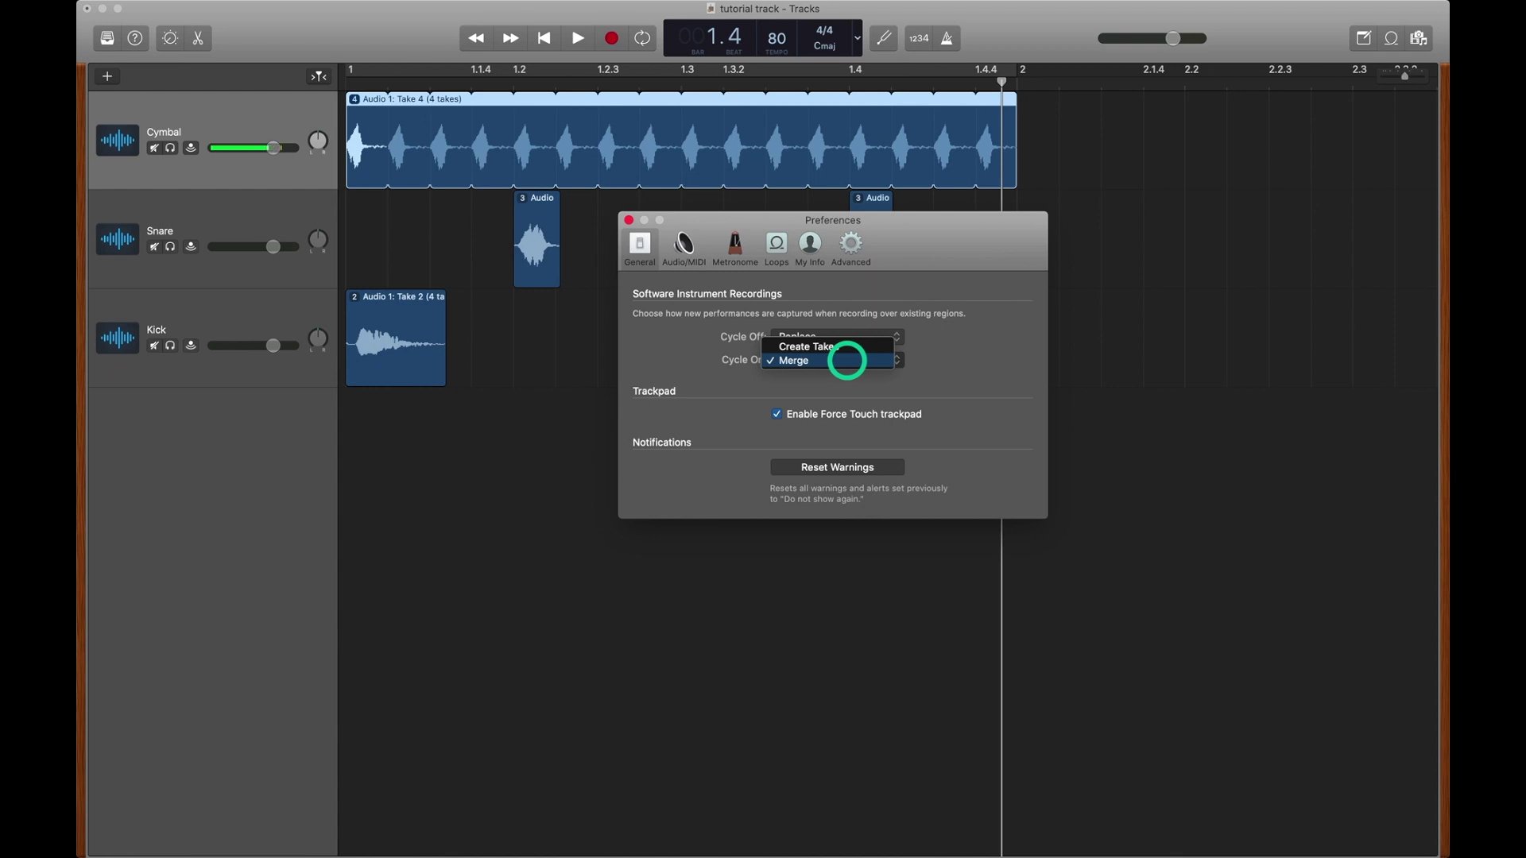
left_click(841, 347)
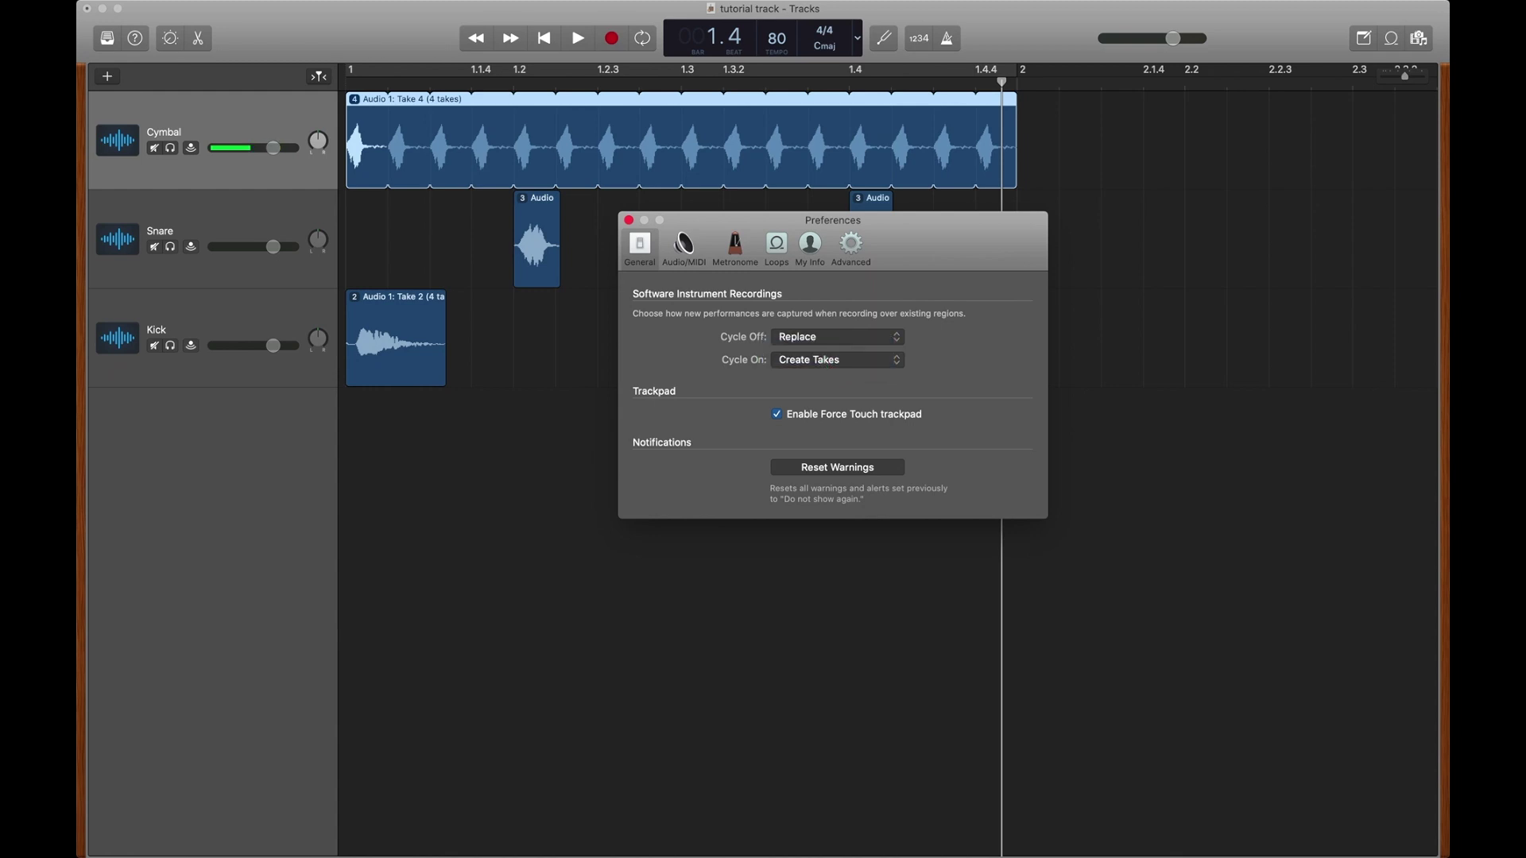
Loop bar 1 and add a Classic Electric Piano software-instrument track beneath the Kick track
left_click(383, 70)
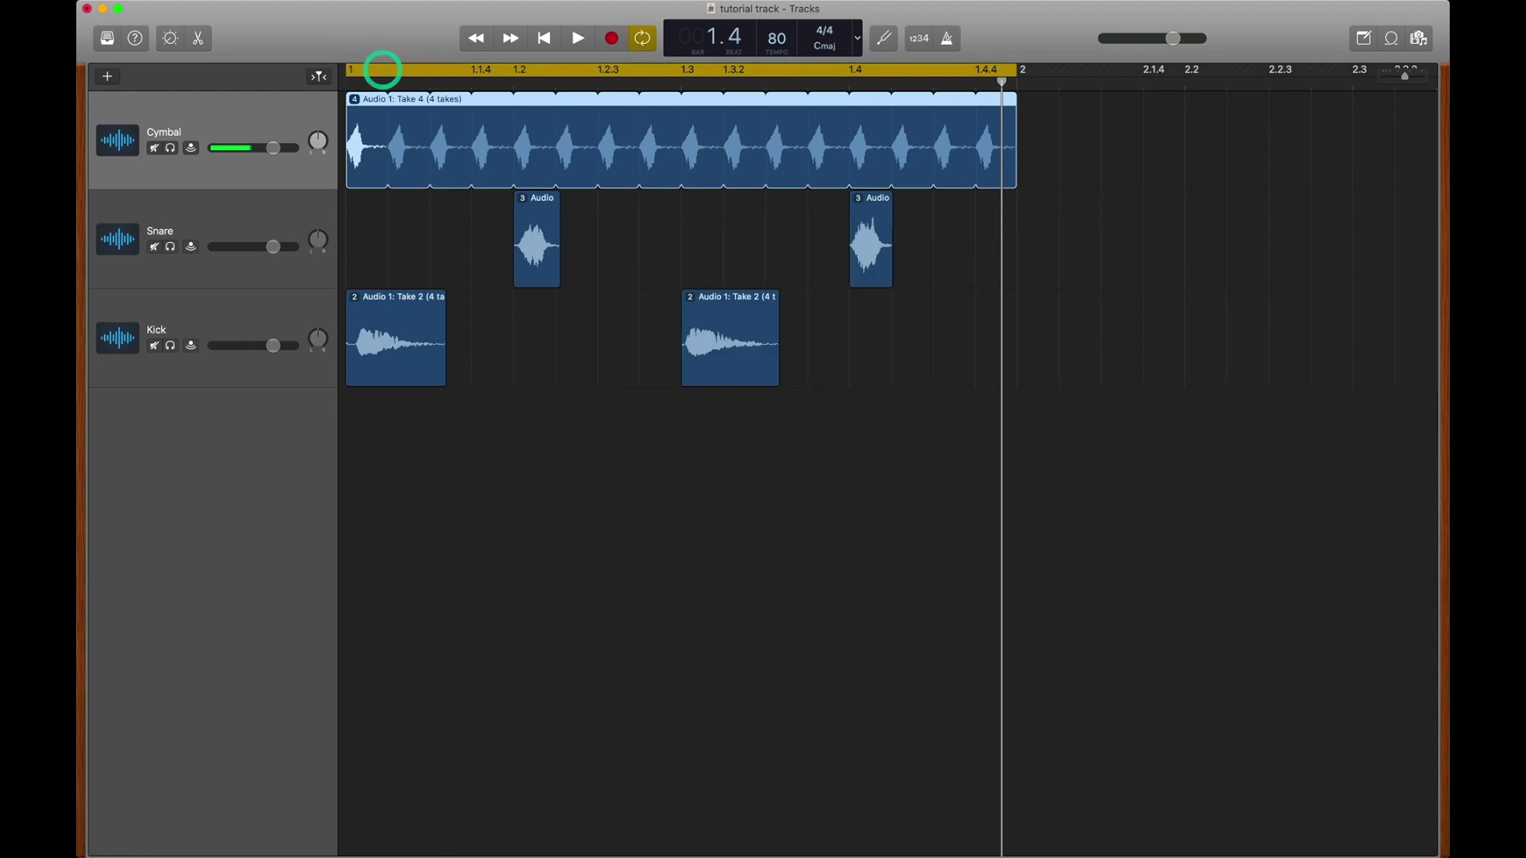
left_click(108, 77)
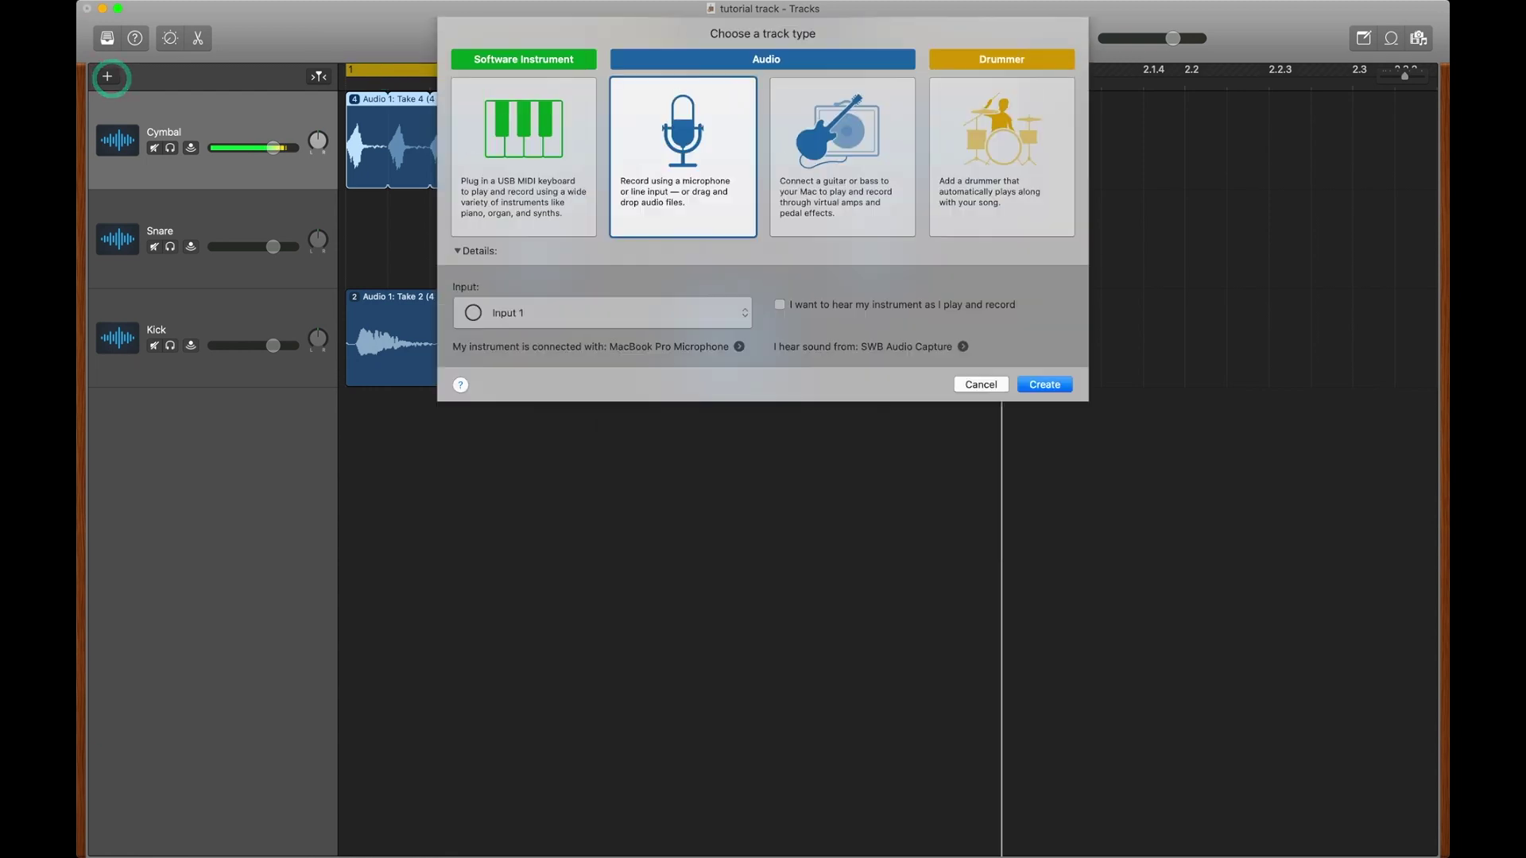
left_click(524, 139)
left_click(1046, 324)
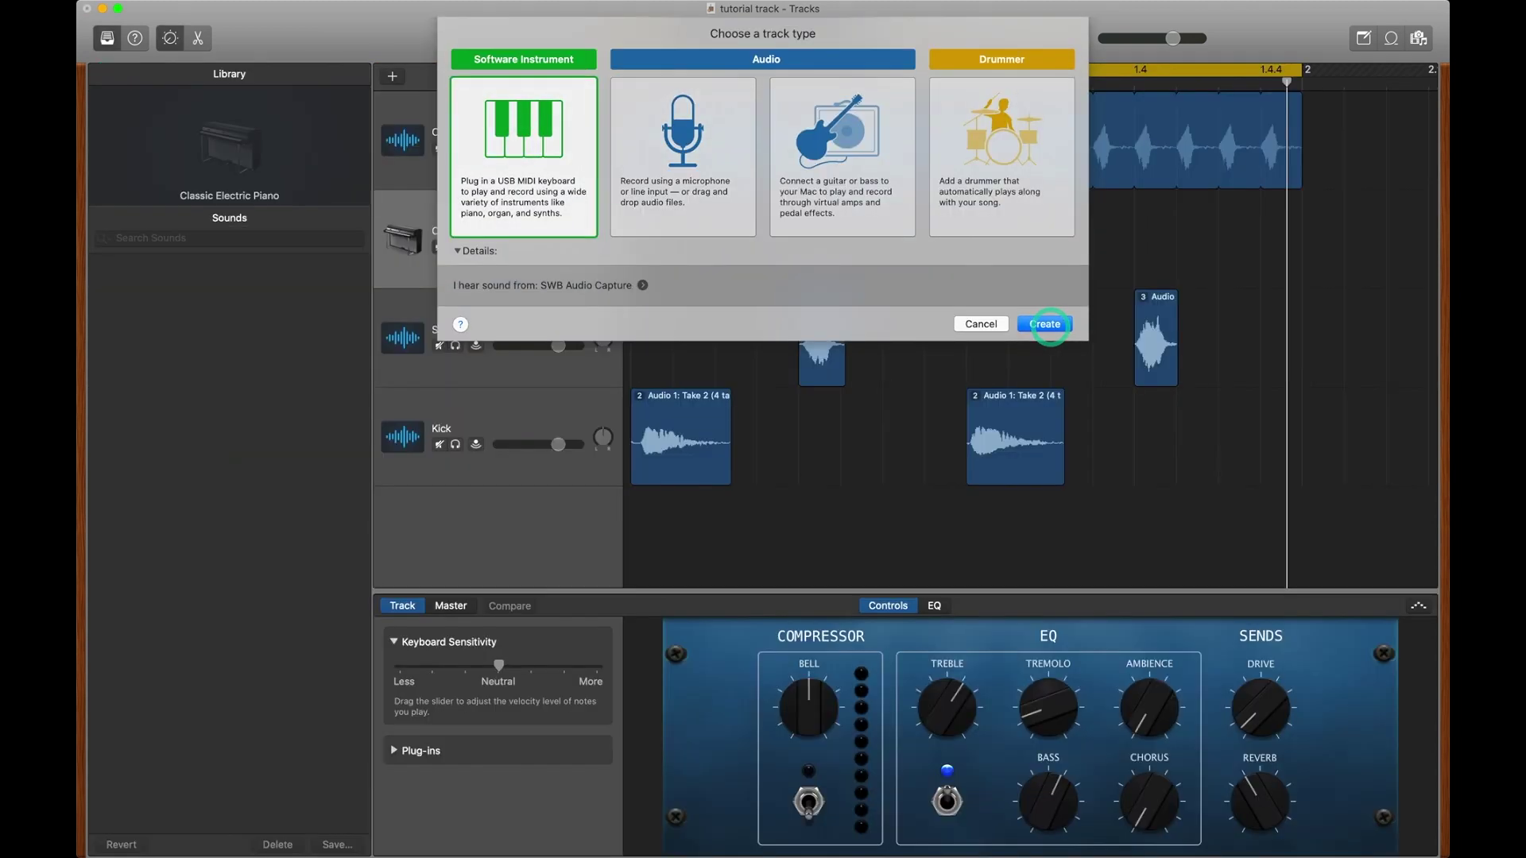
left_click_drag(204, 216, 176, 466)
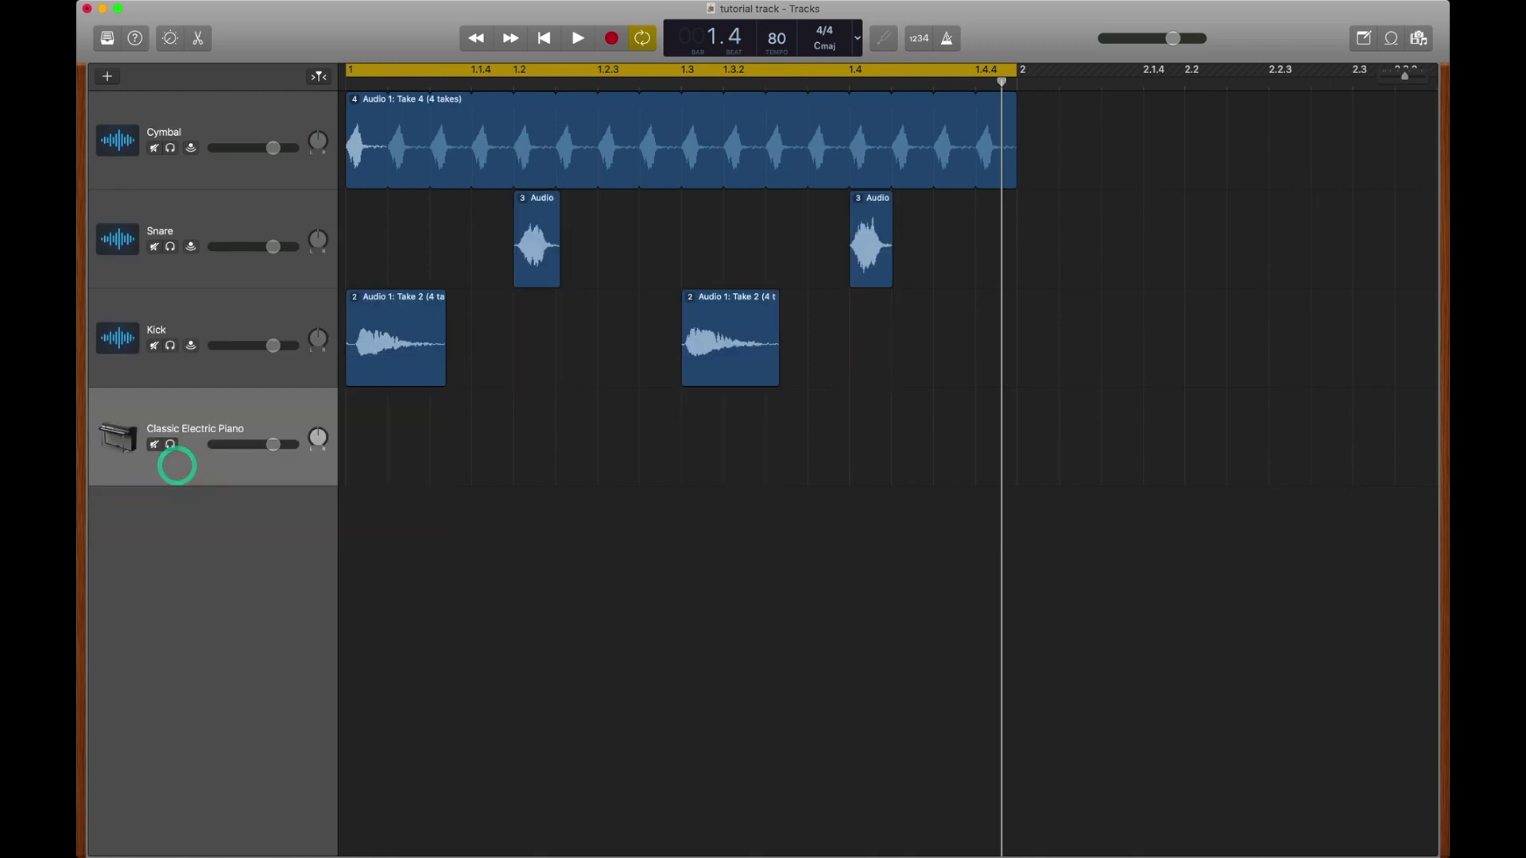
left_click(484, 7)
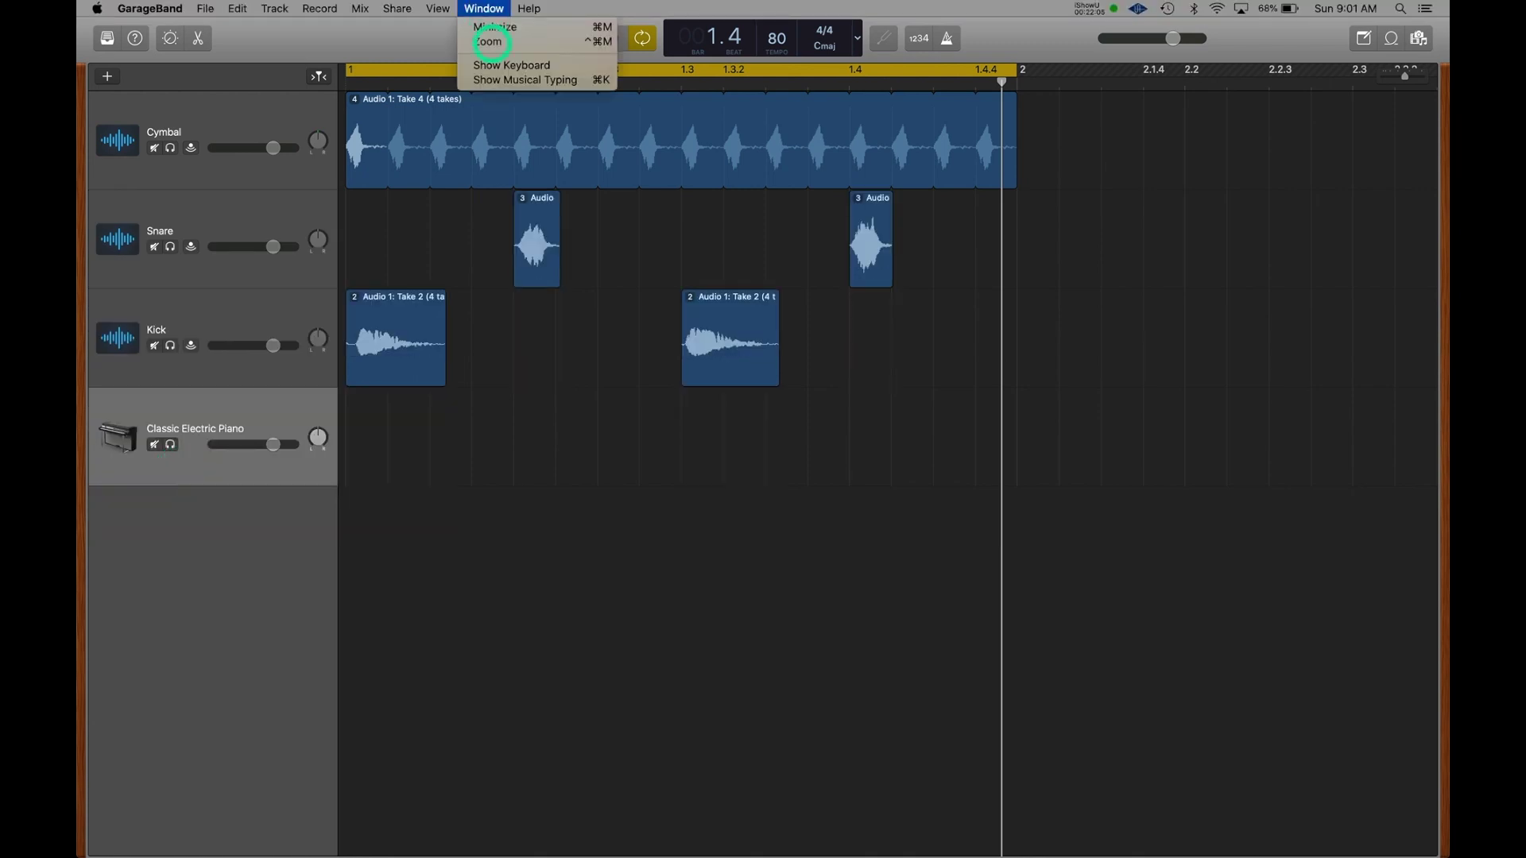
Show Musical Typing and start cycle recording from bar 1 on the piano track
left_click(508, 79)
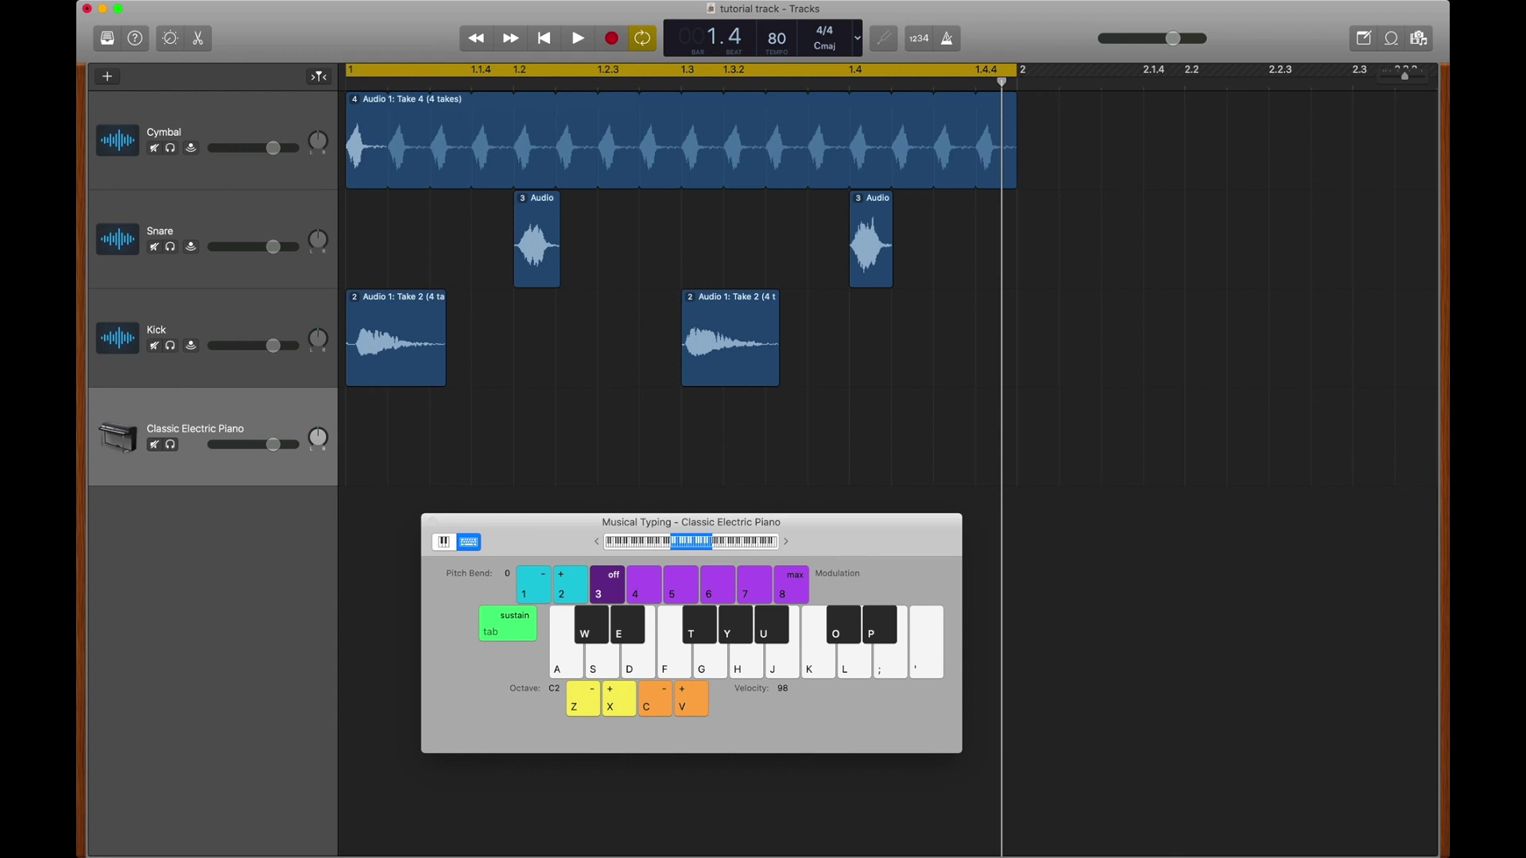
key("Return")
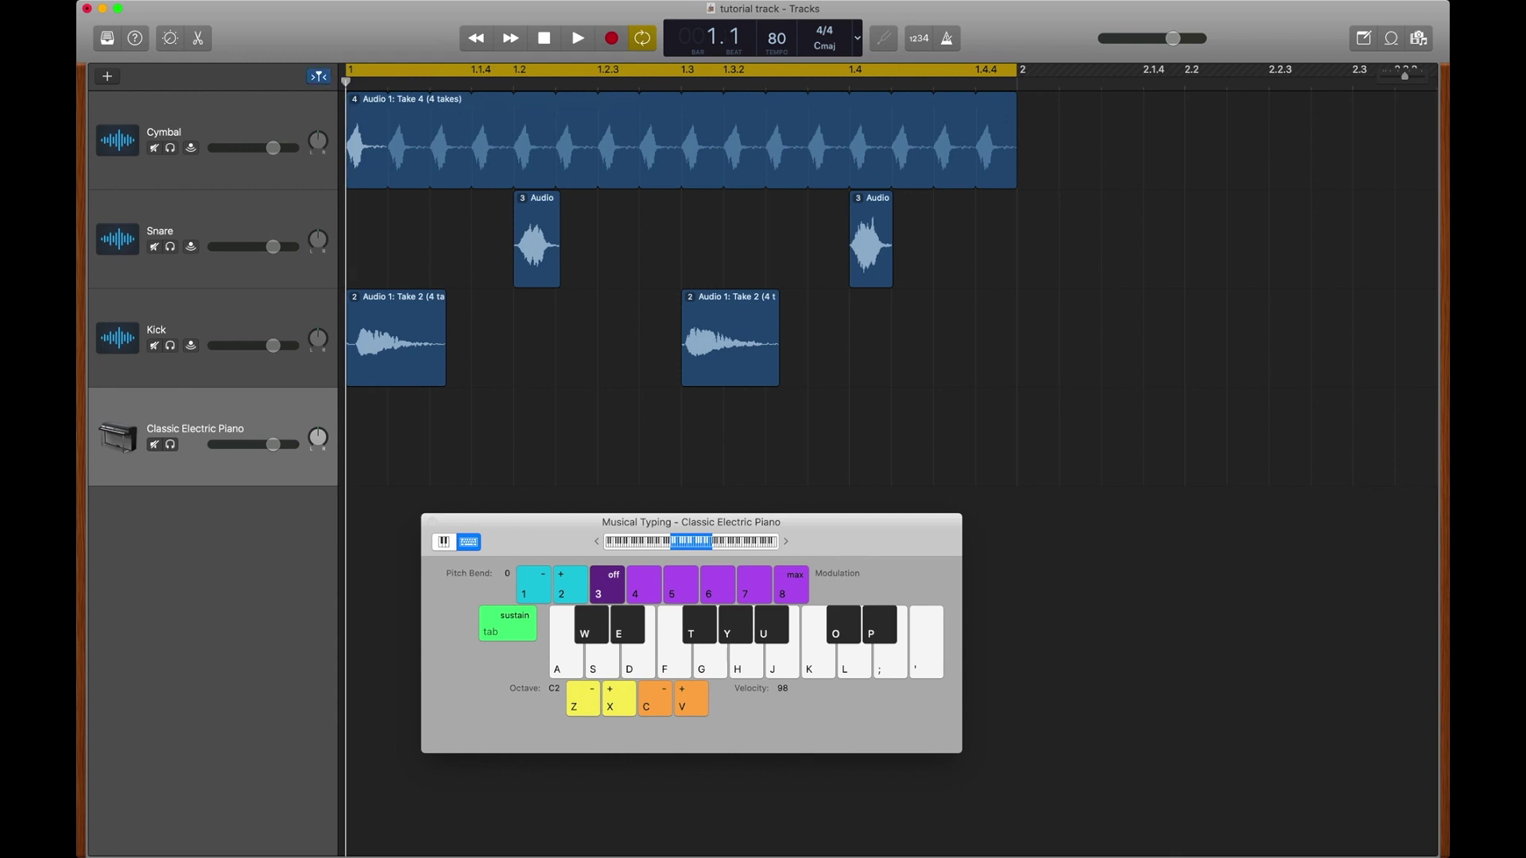
key("space")
Play a melody on the G, F, H, D and K keys across four looped takes, then stop
key("r")
key("g")
key("g")
key("g")
key("g")
key("g")
key("g")
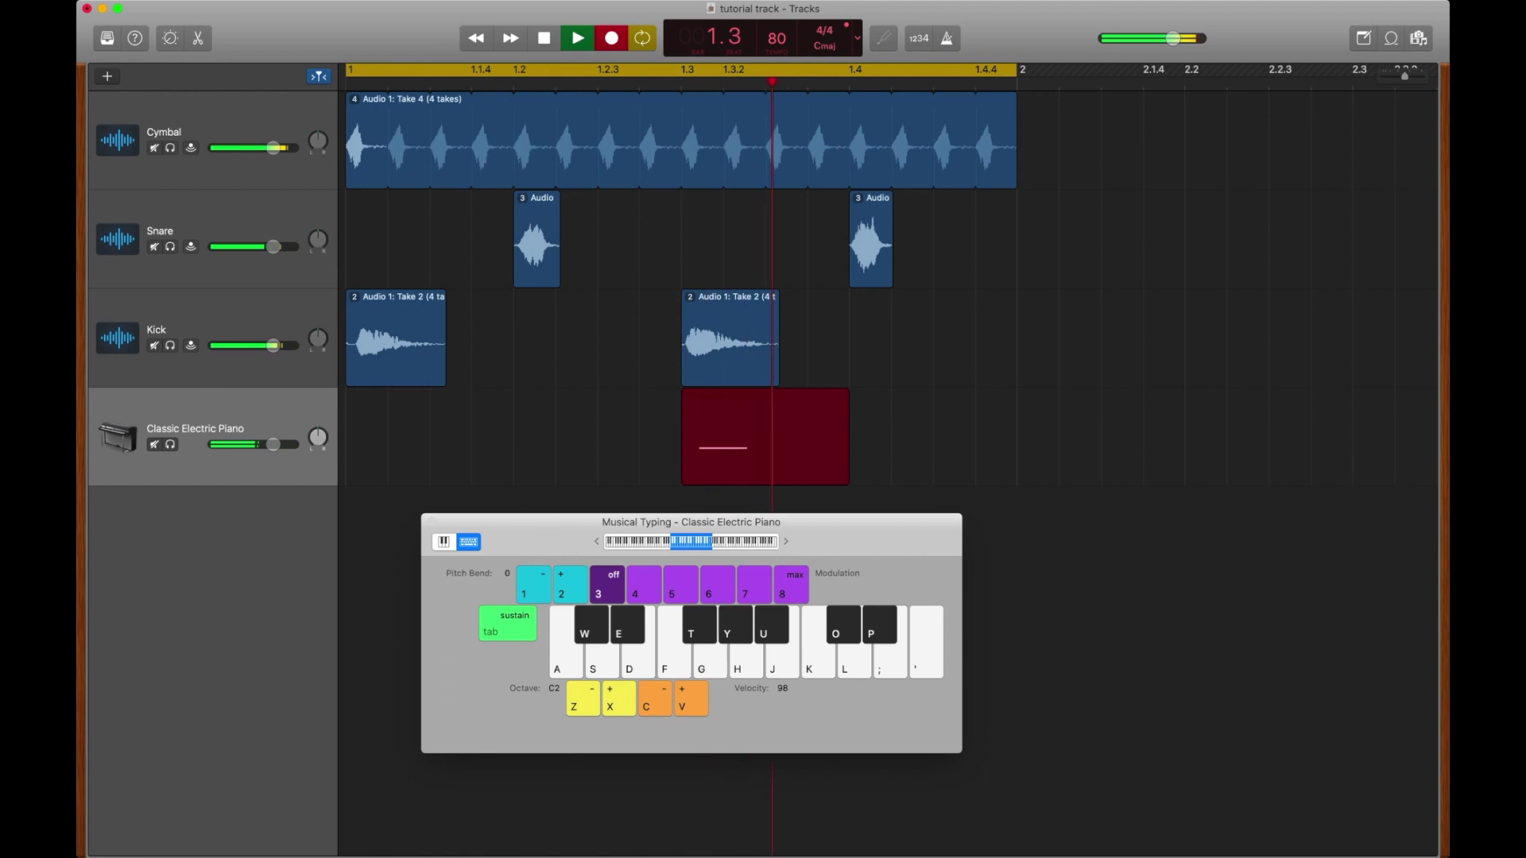
key("f")
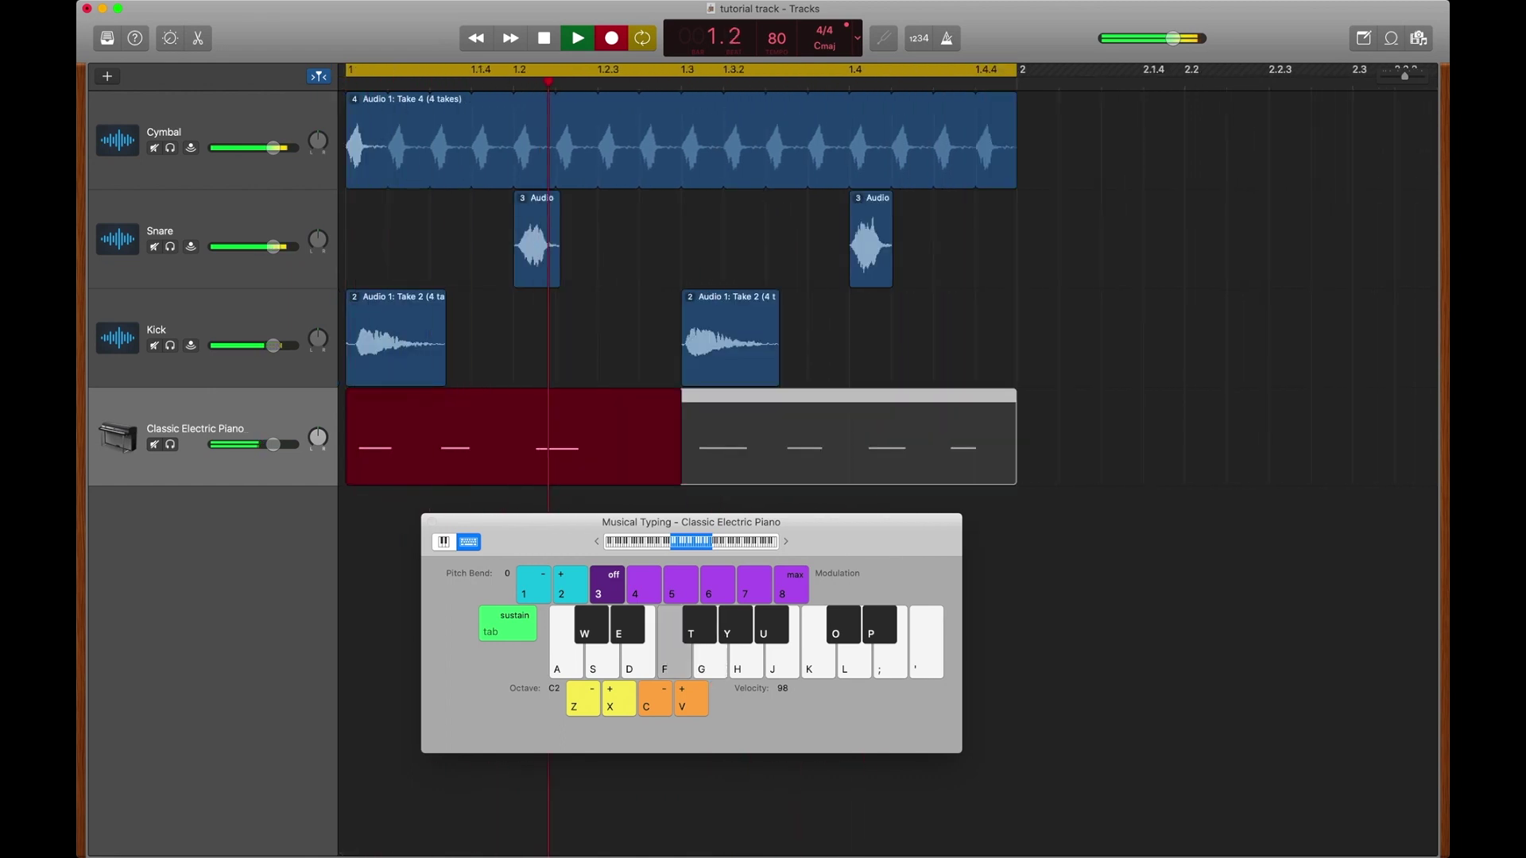
key("h")
key("h")
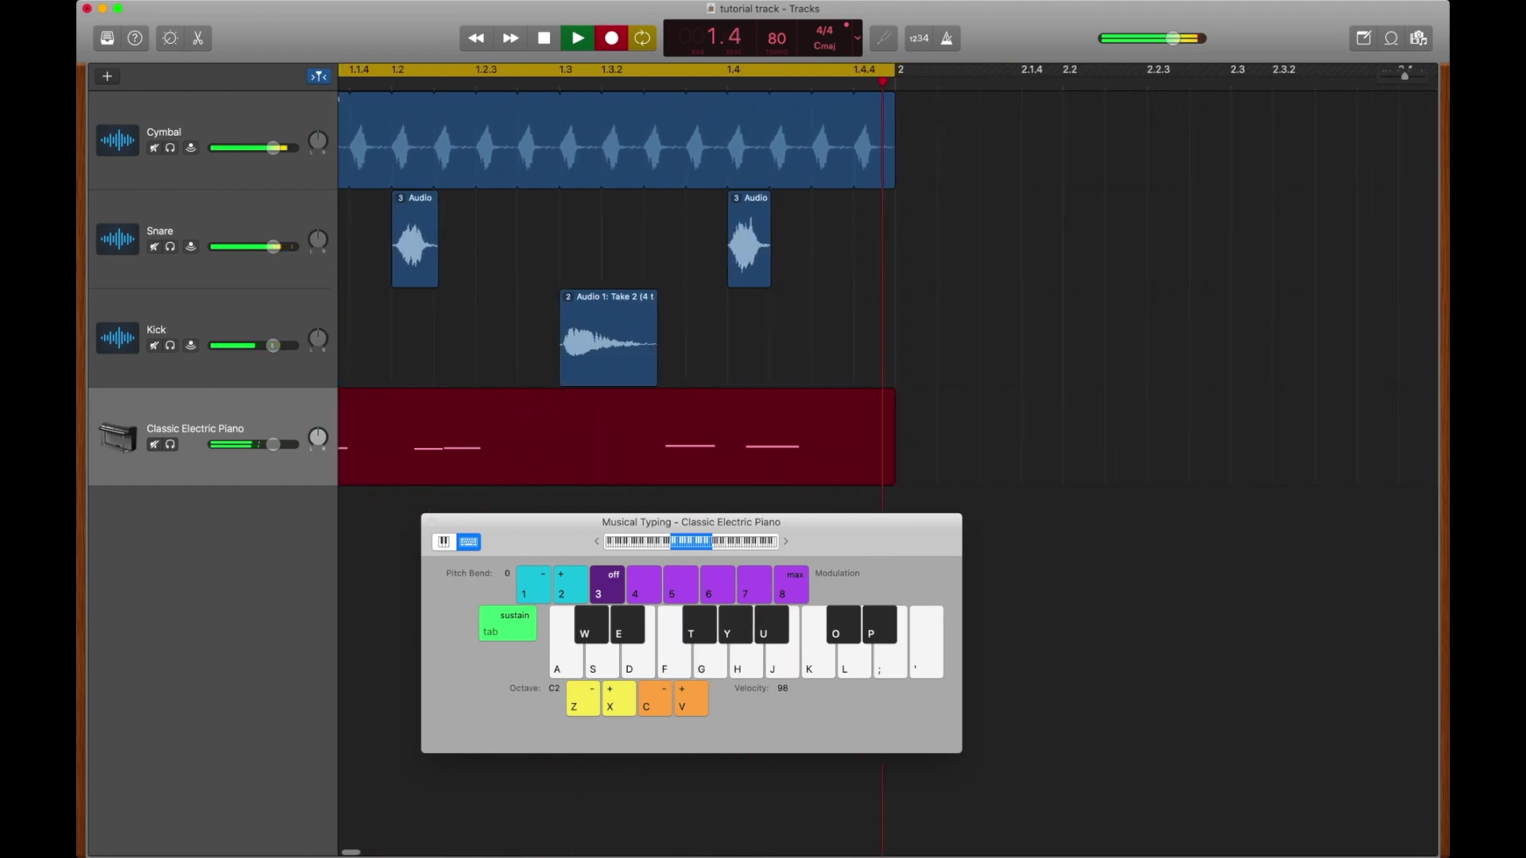
key("d")
key("f")
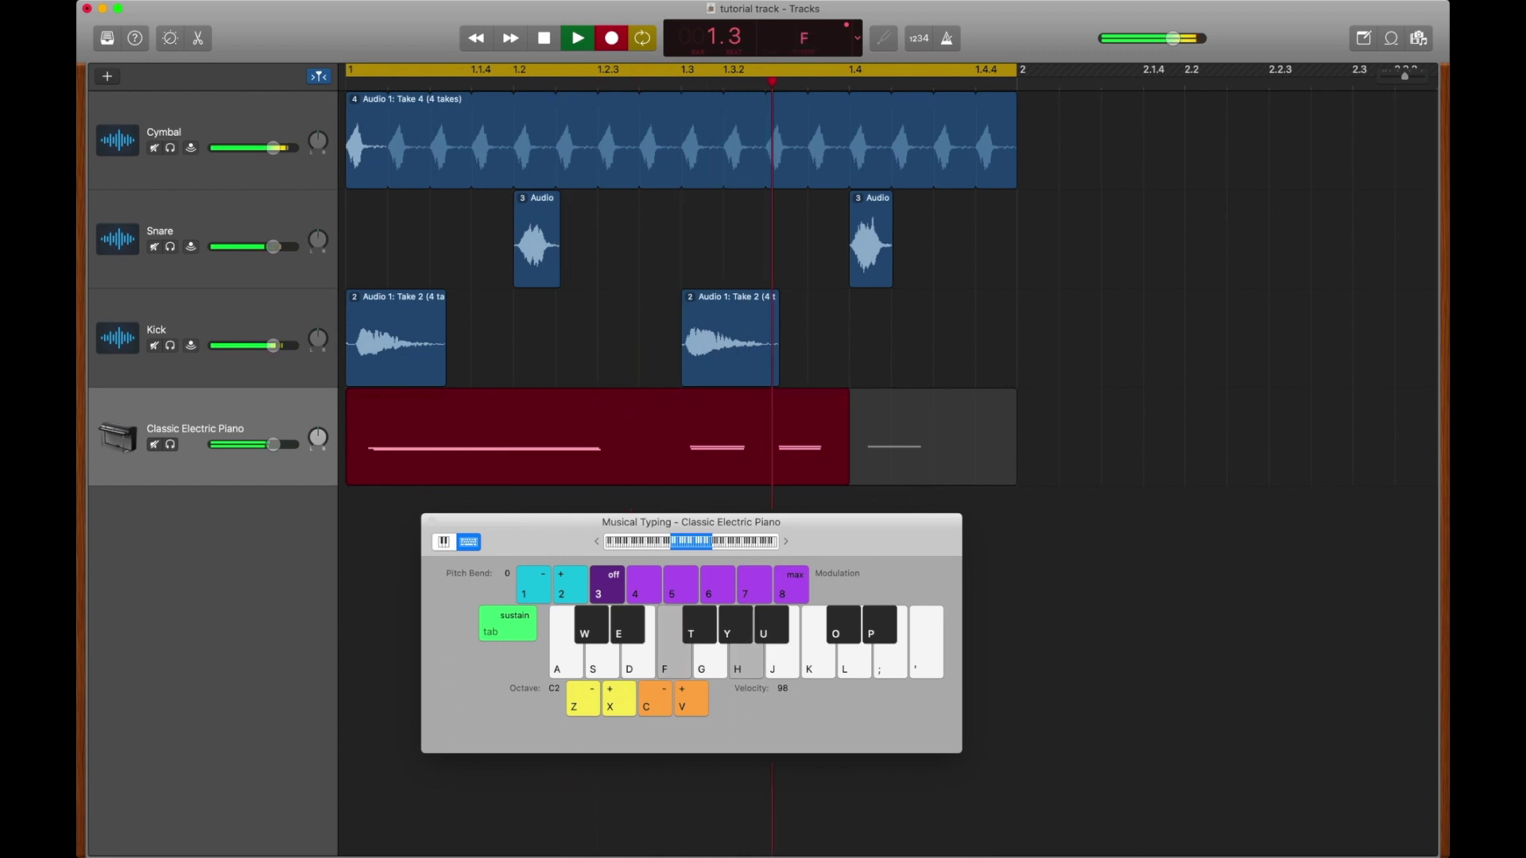
key("h")
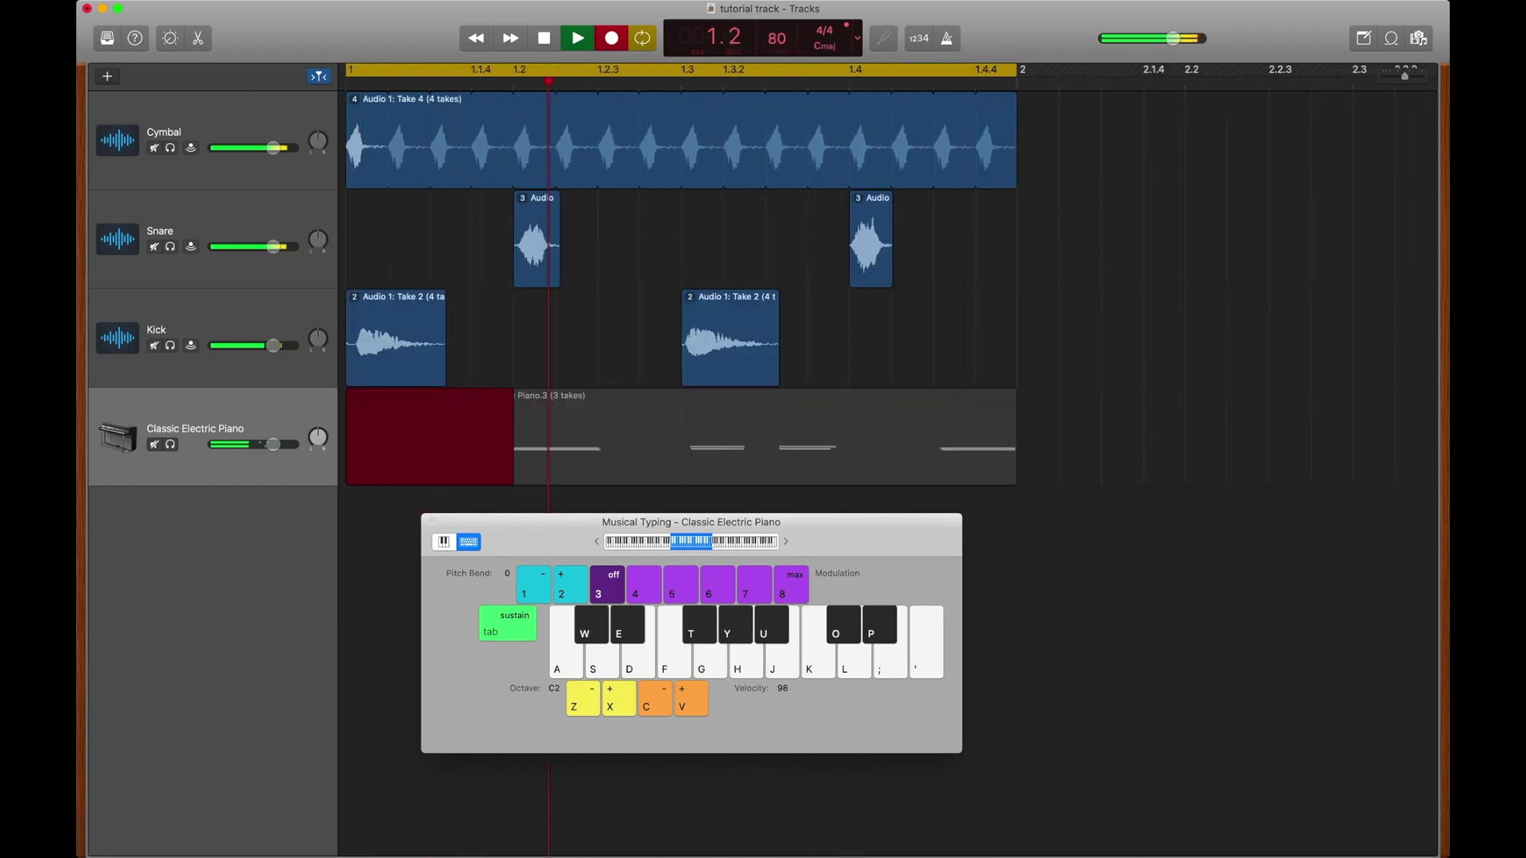
key("k")
key("g")
key("f")
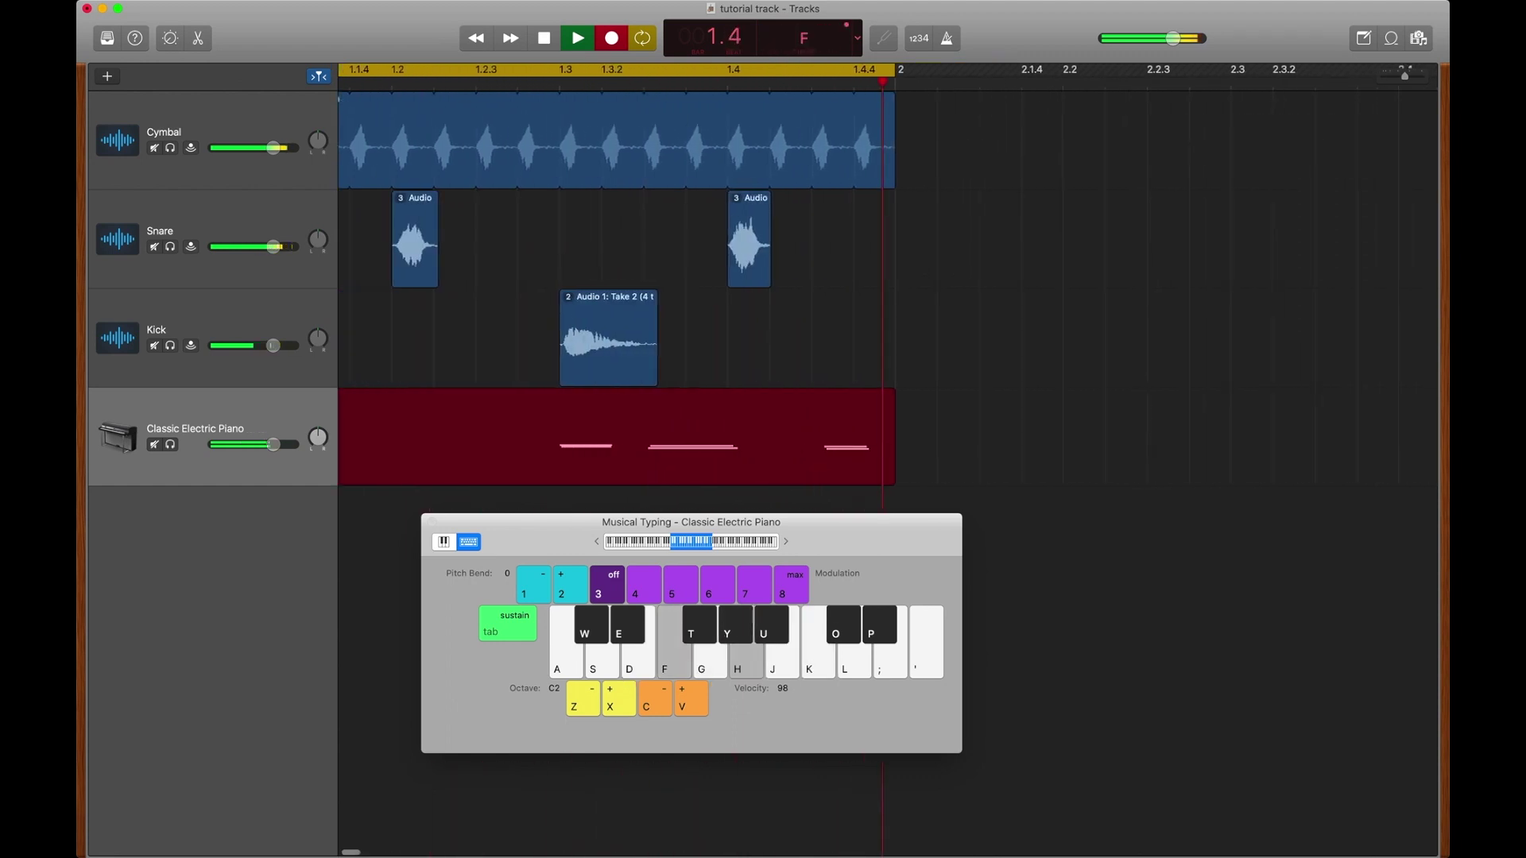
key("space")
key("super+k")
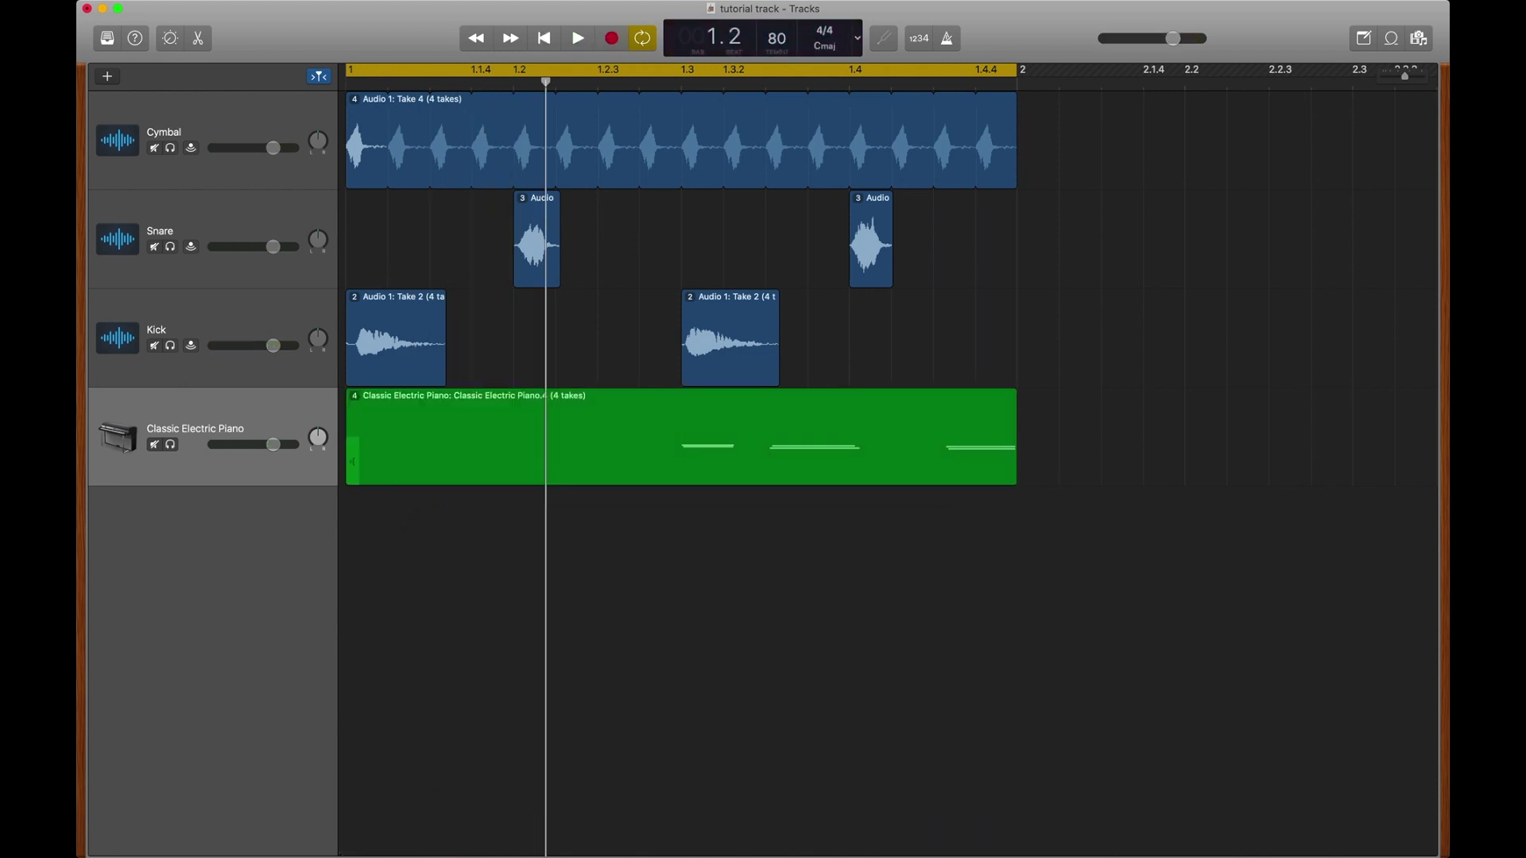
Audition take 3 of the piano region, then switch it to take 2 and stop playback
left_click(355, 396)
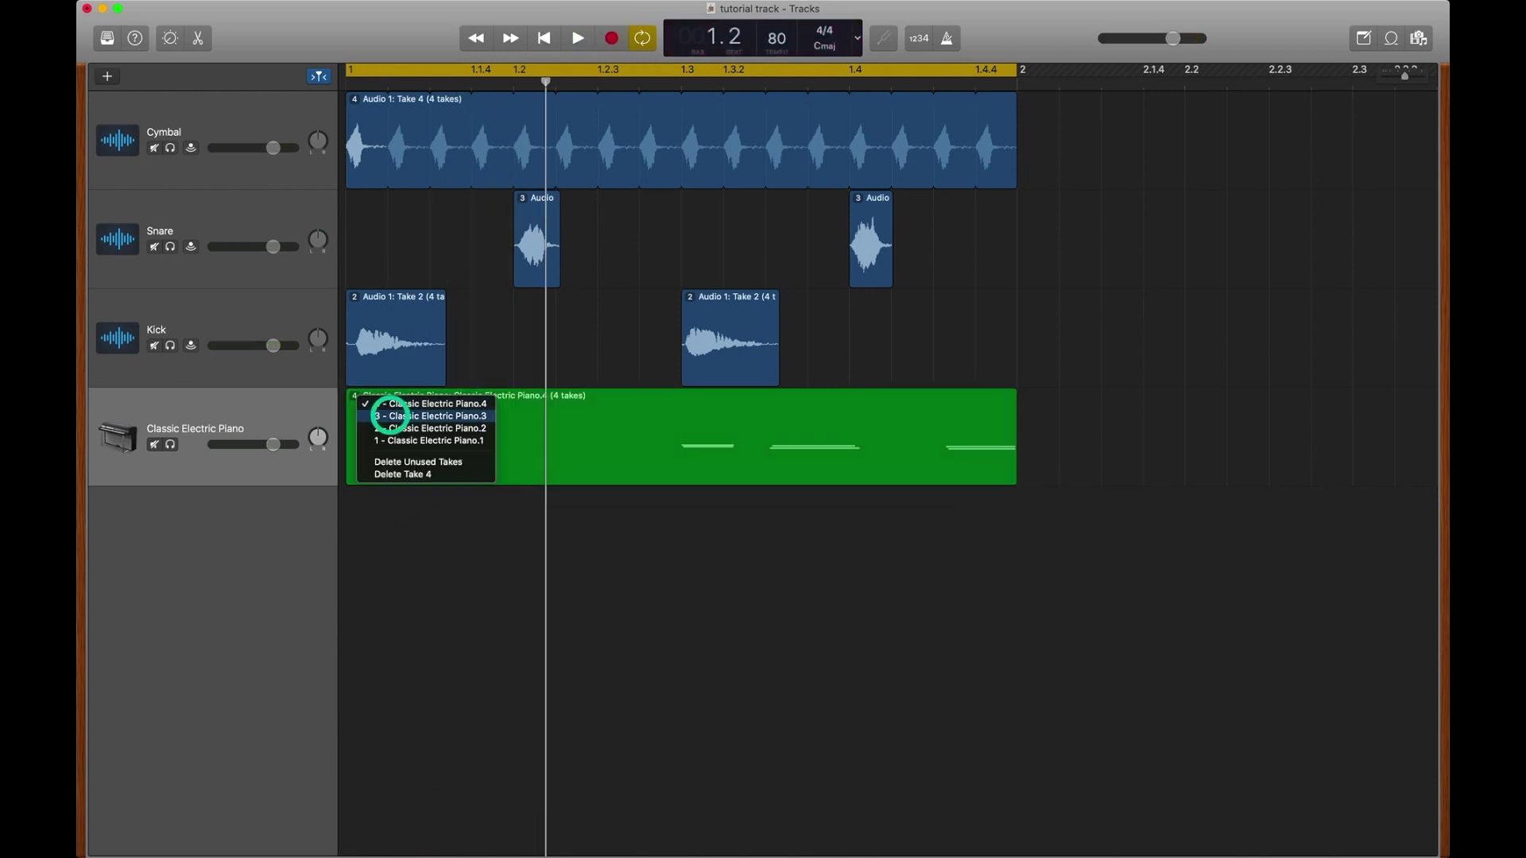
left_click(390, 415)
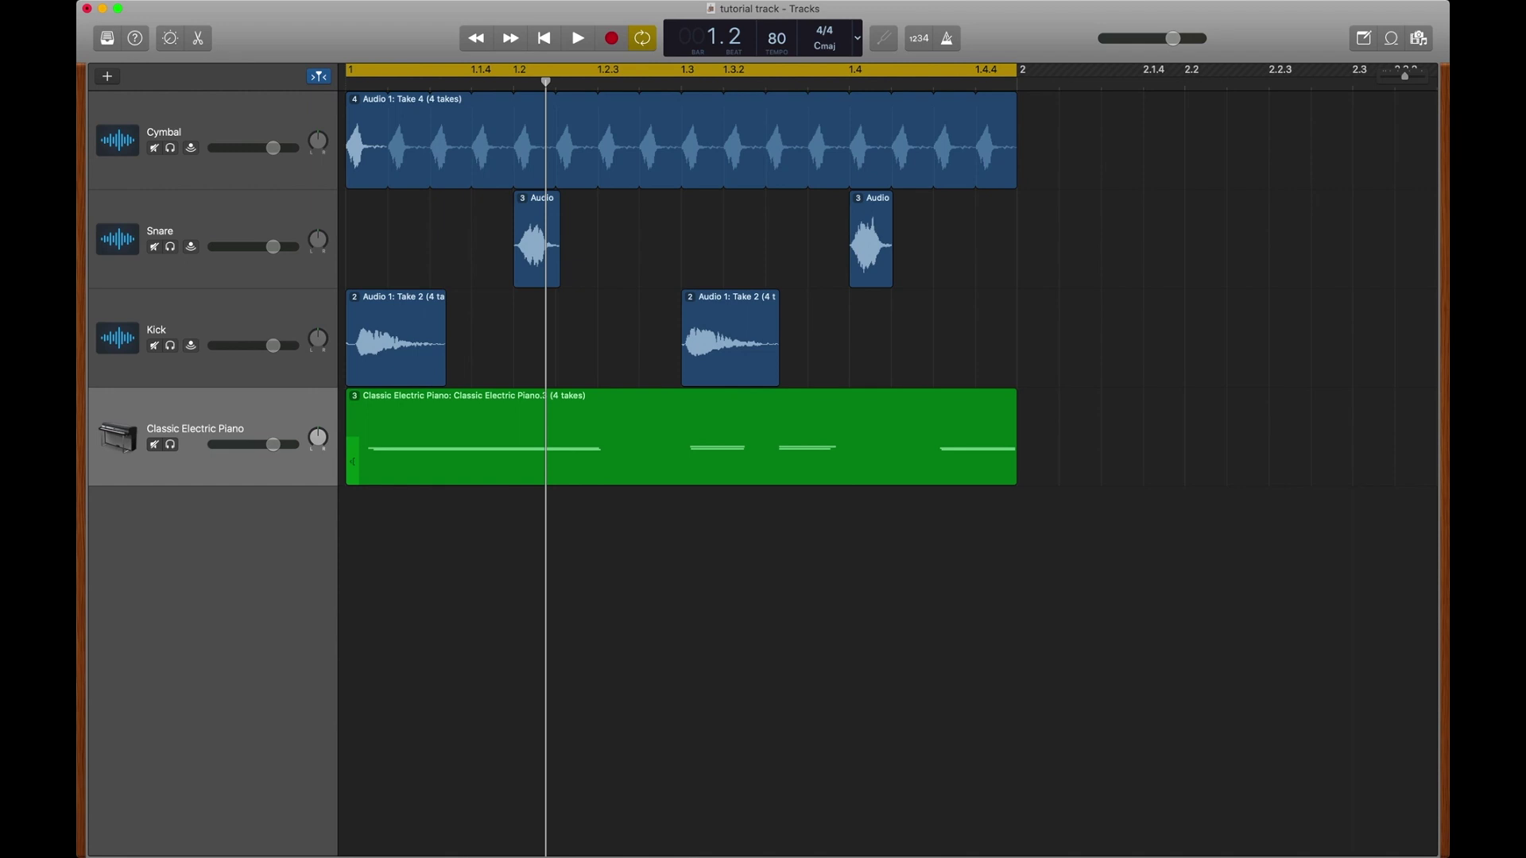
key("space")
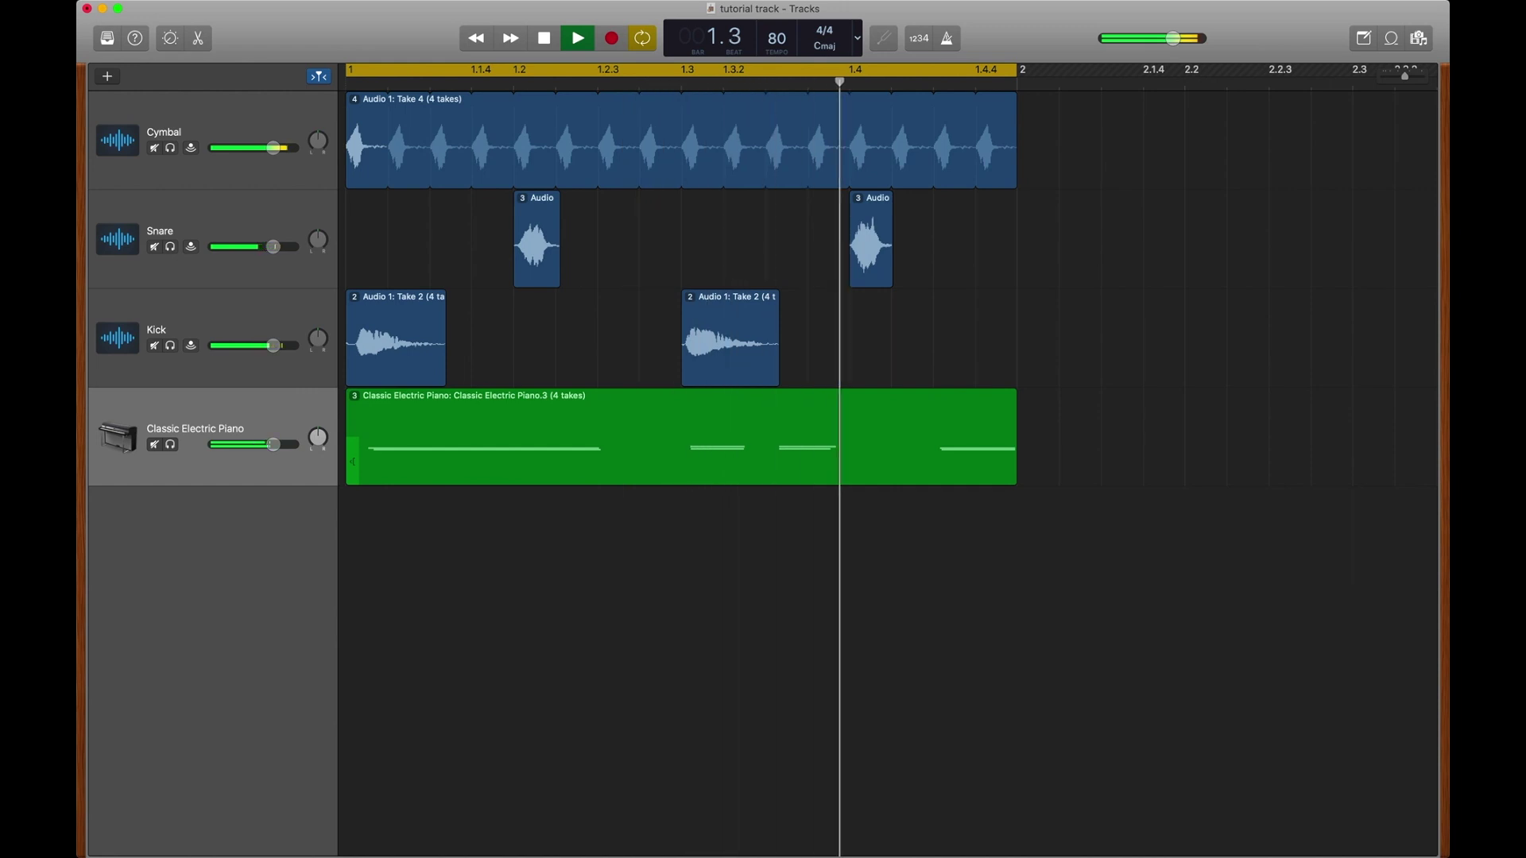
left_click(354, 395)
left_click(368, 430)
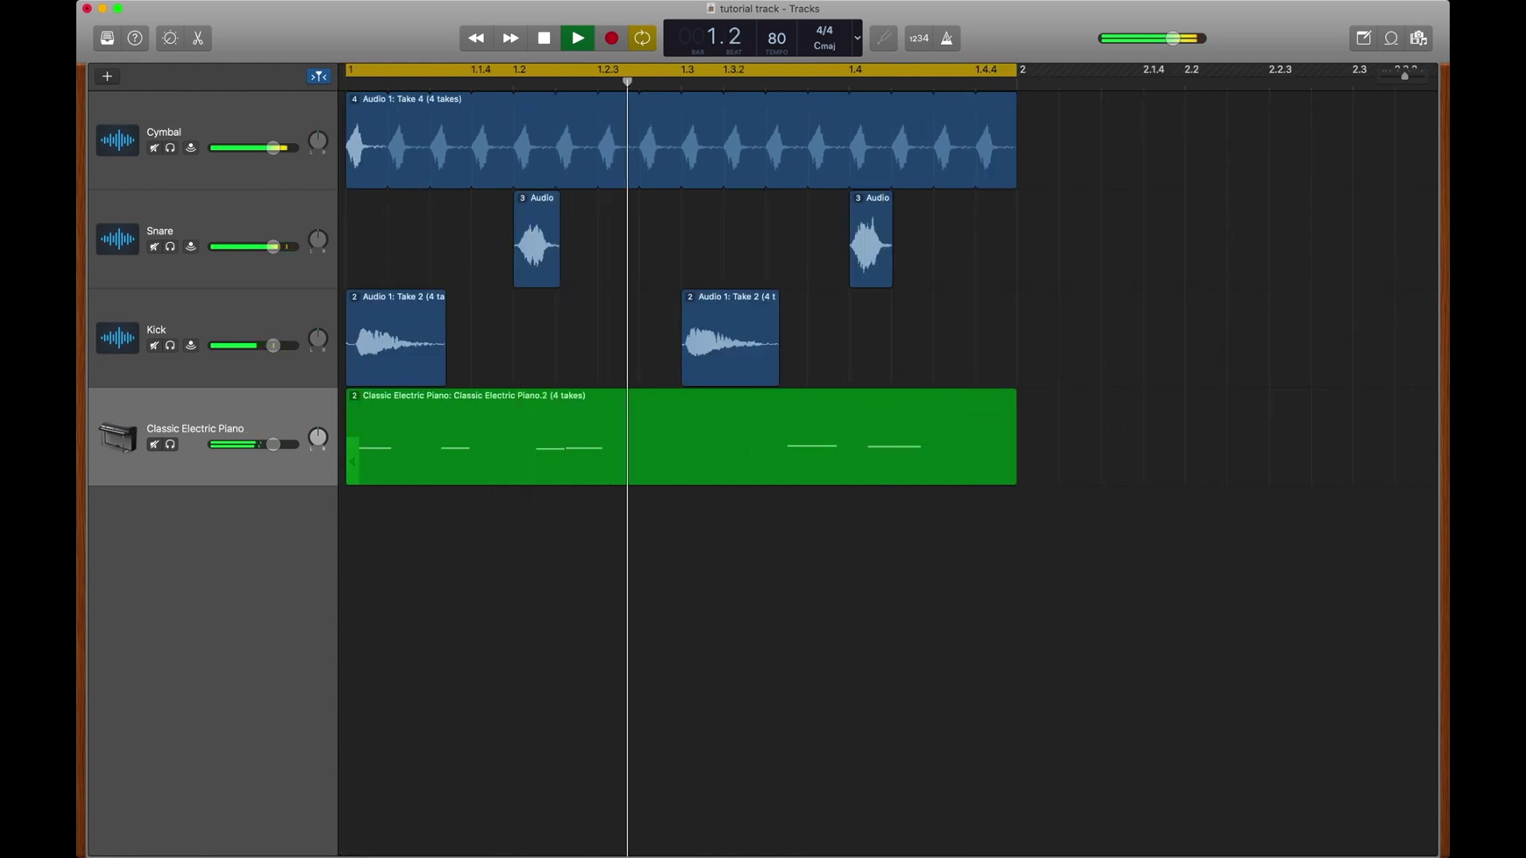
key("space")
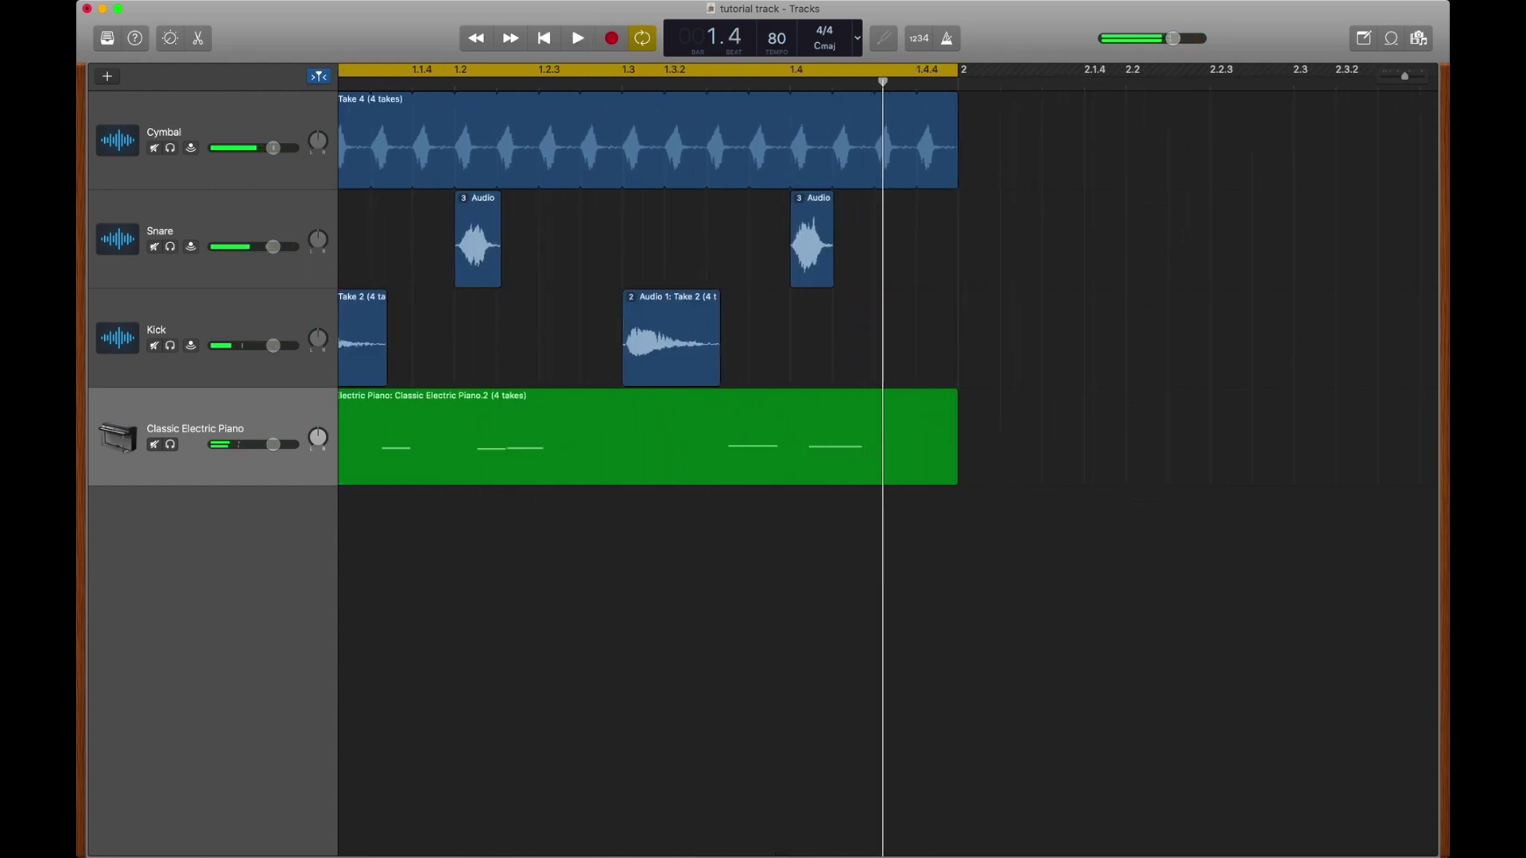
Copy the piano region into bar 2 and set the copy to take 3
left_click_drag(464, 416, 1133, 444)
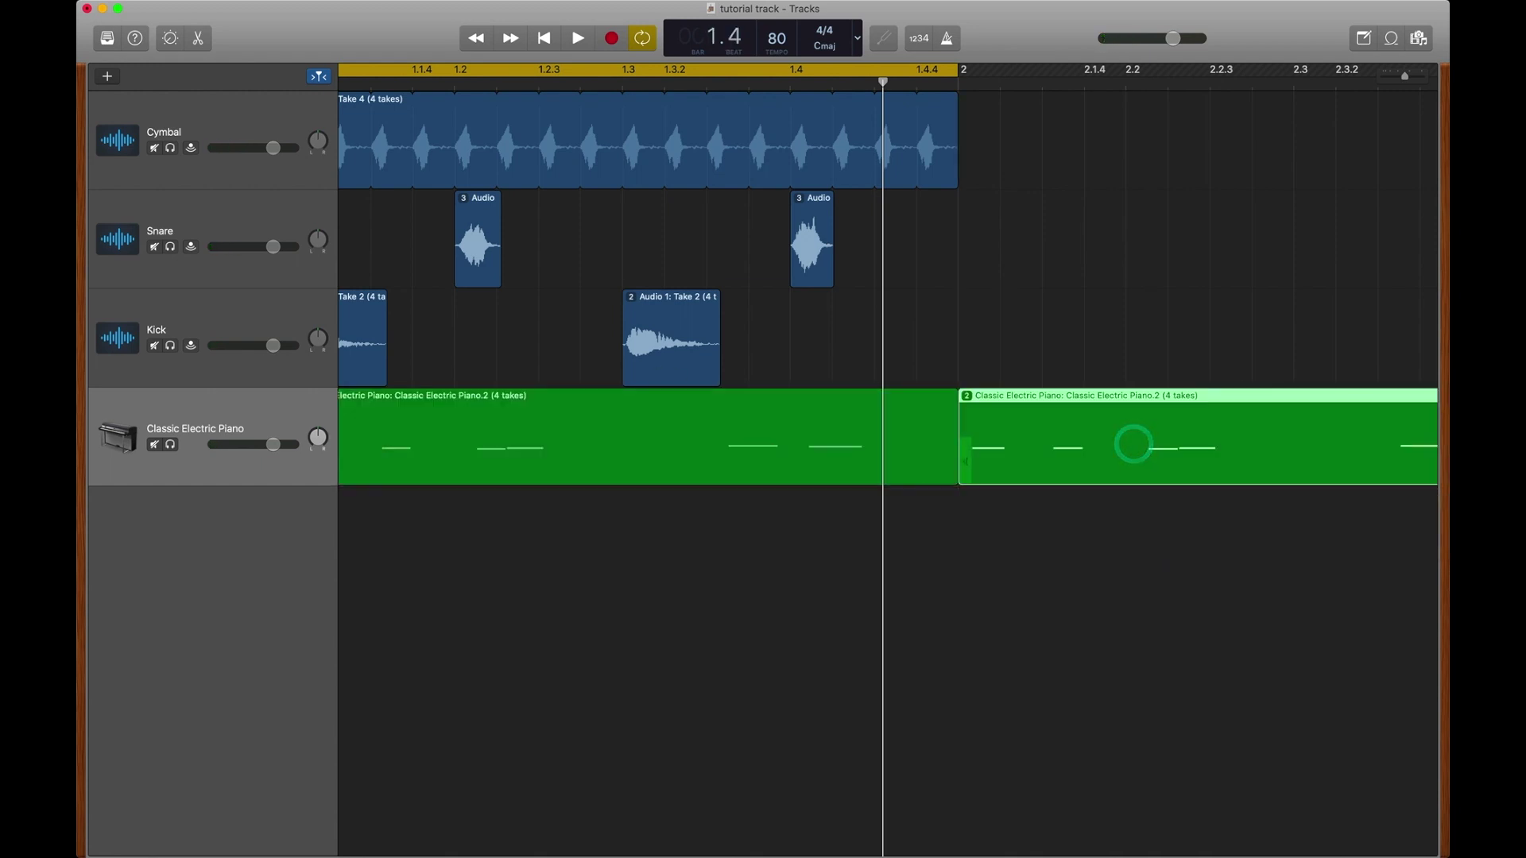
left_click_drag(967, 395, 977, 410)
key("super+Left")
key("super+Left")
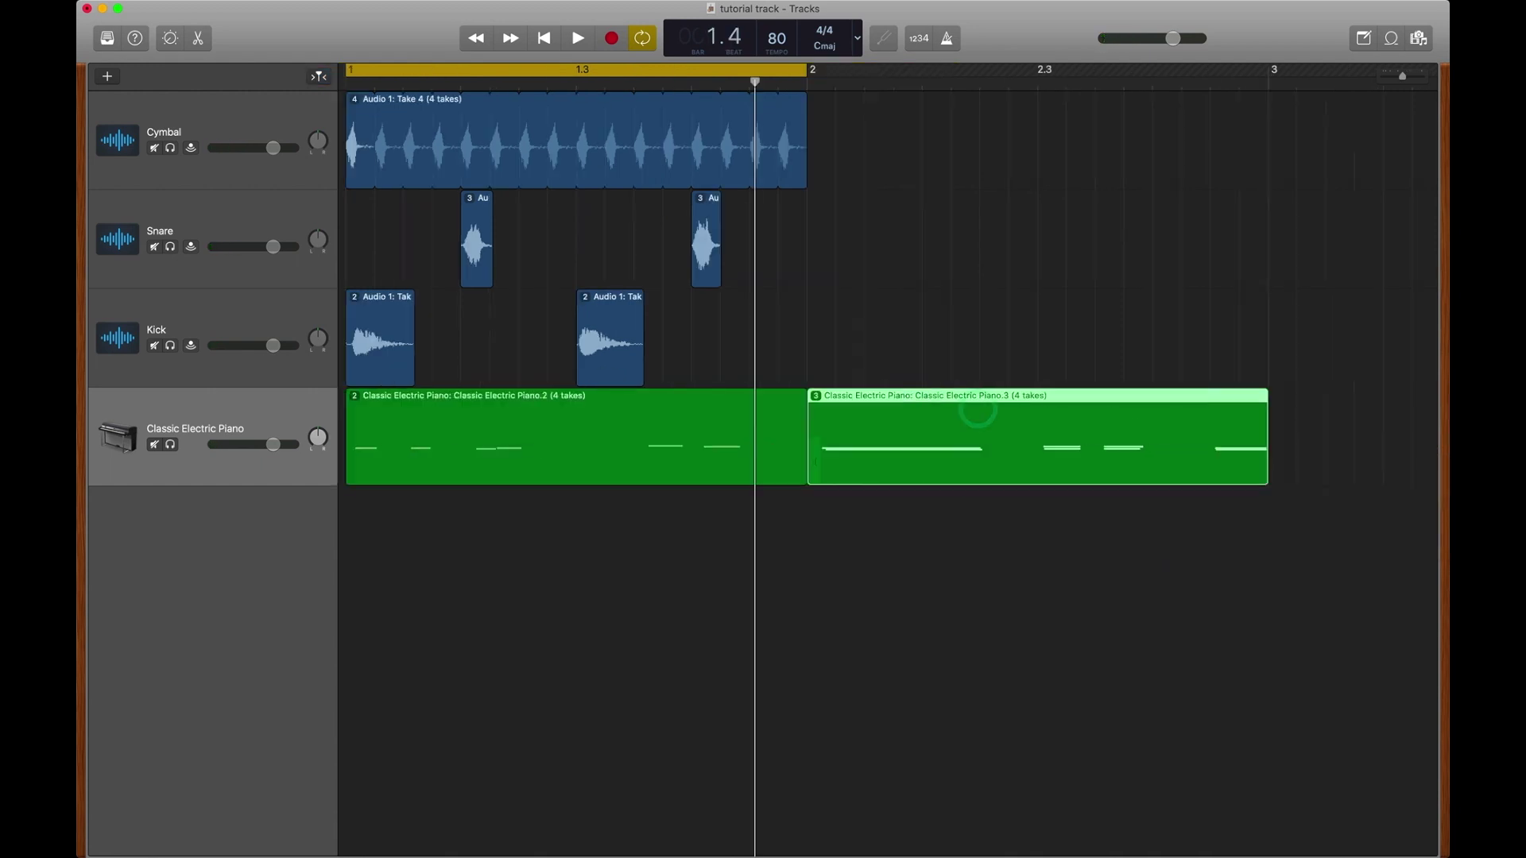
Copy the Cymbal, Snare and Kick regions from bar 1 into bar 2
left_click(463, 398)
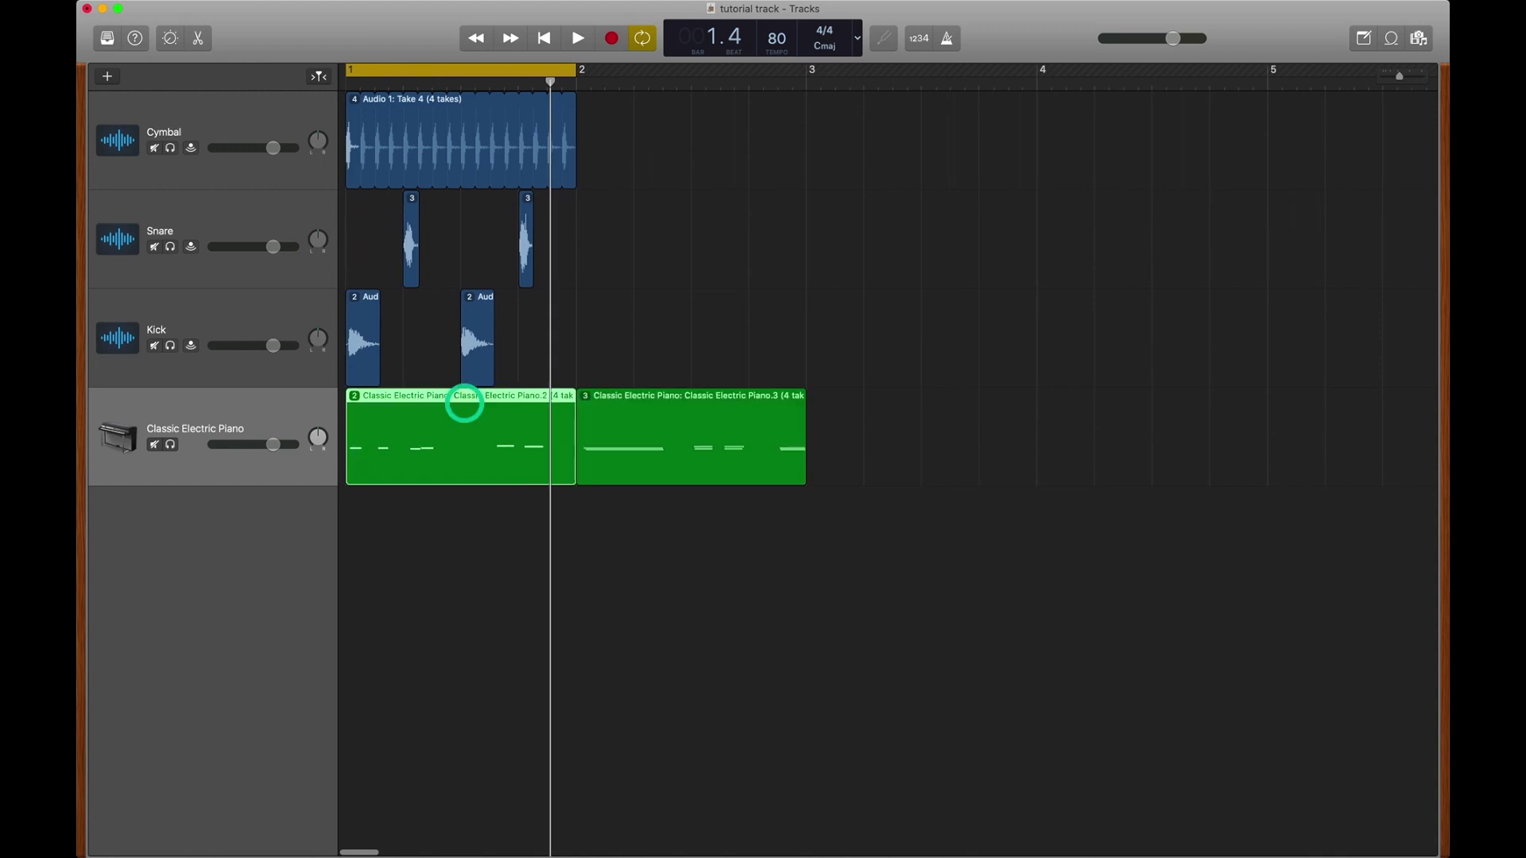
left_click(640, 412)
left_click_drag(549, 357, 344, 163)
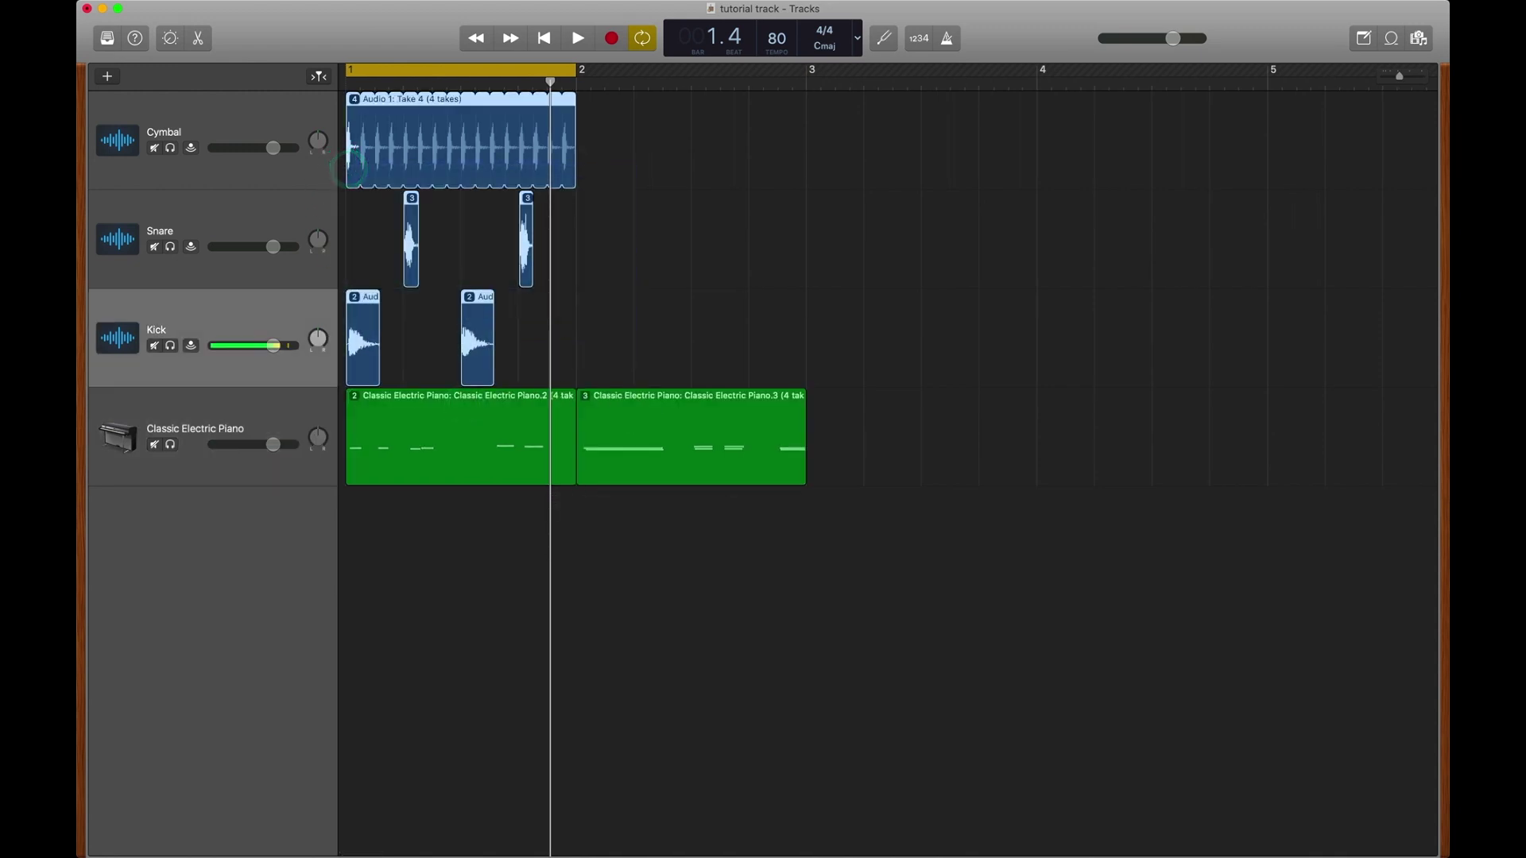
left_click_drag(357, 341, 579, 357, "alt")
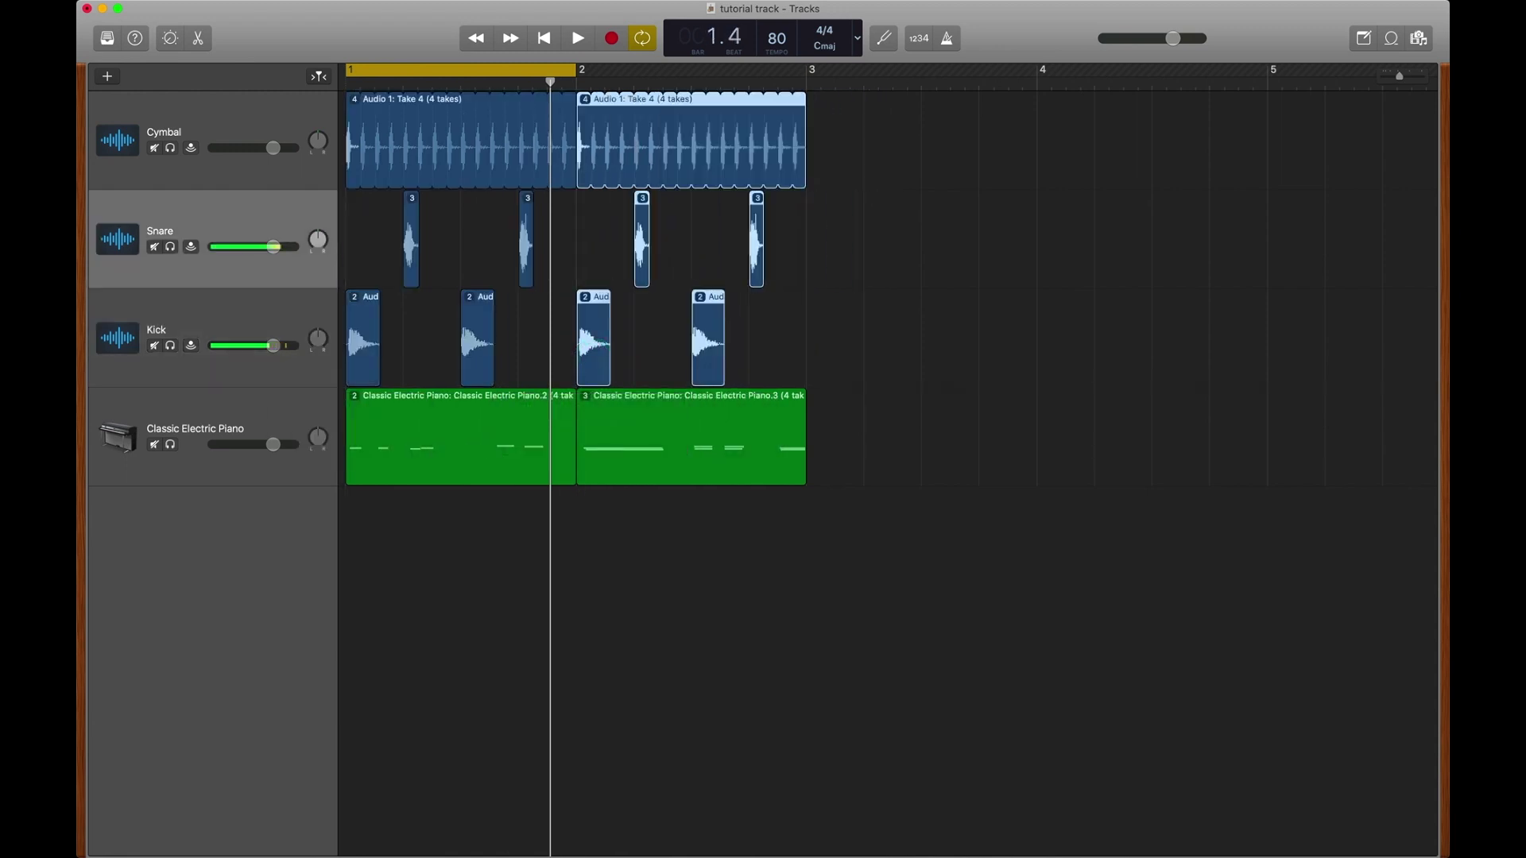
Stretch the cycle region to bar 3 so it spans two bars, and play it
left_click_drag(576, 70, 806, 70)
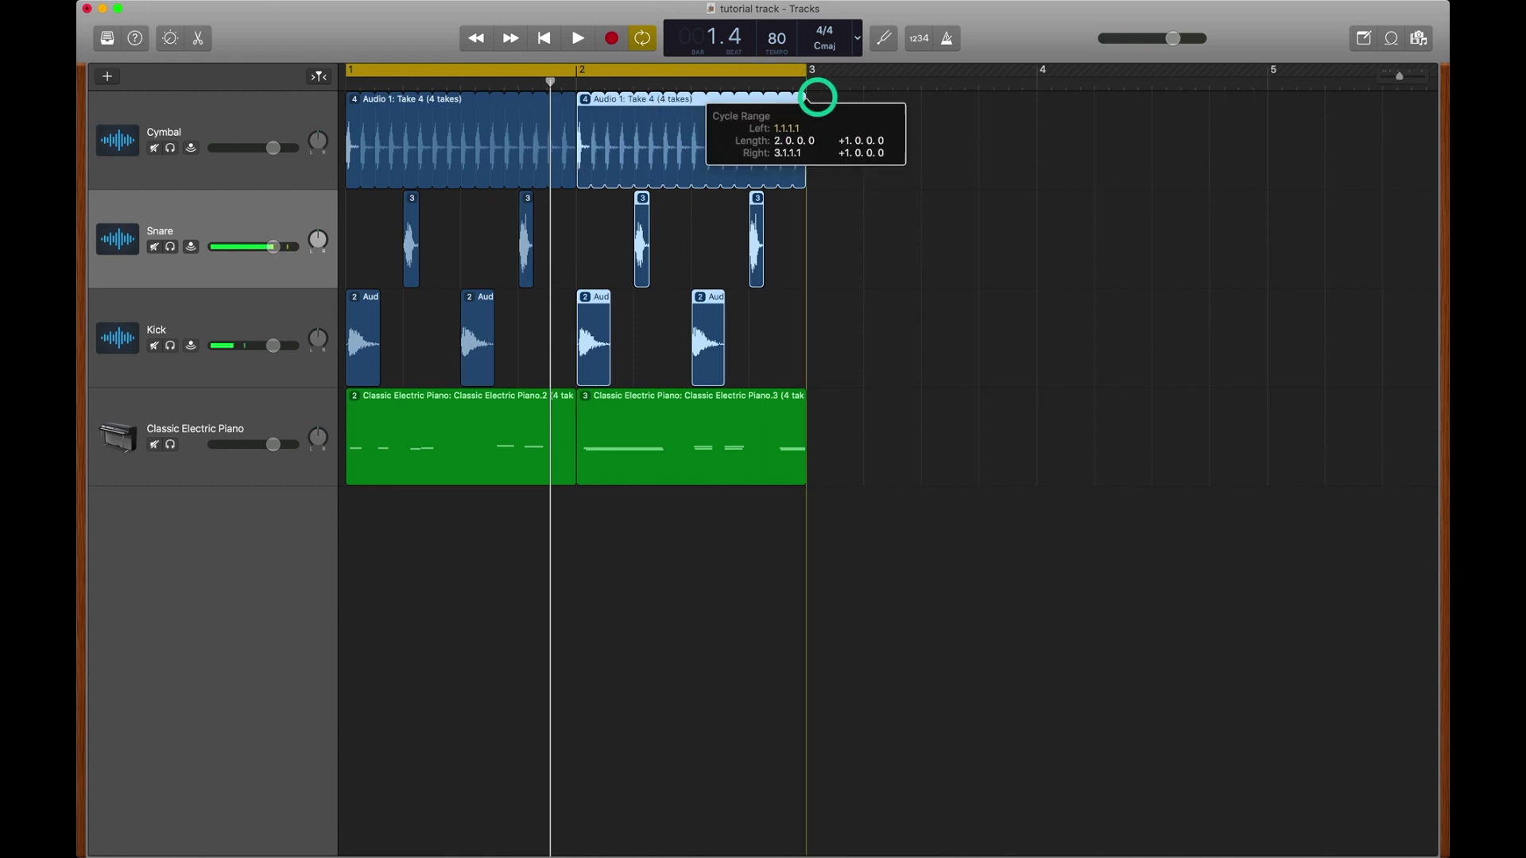
key("space")
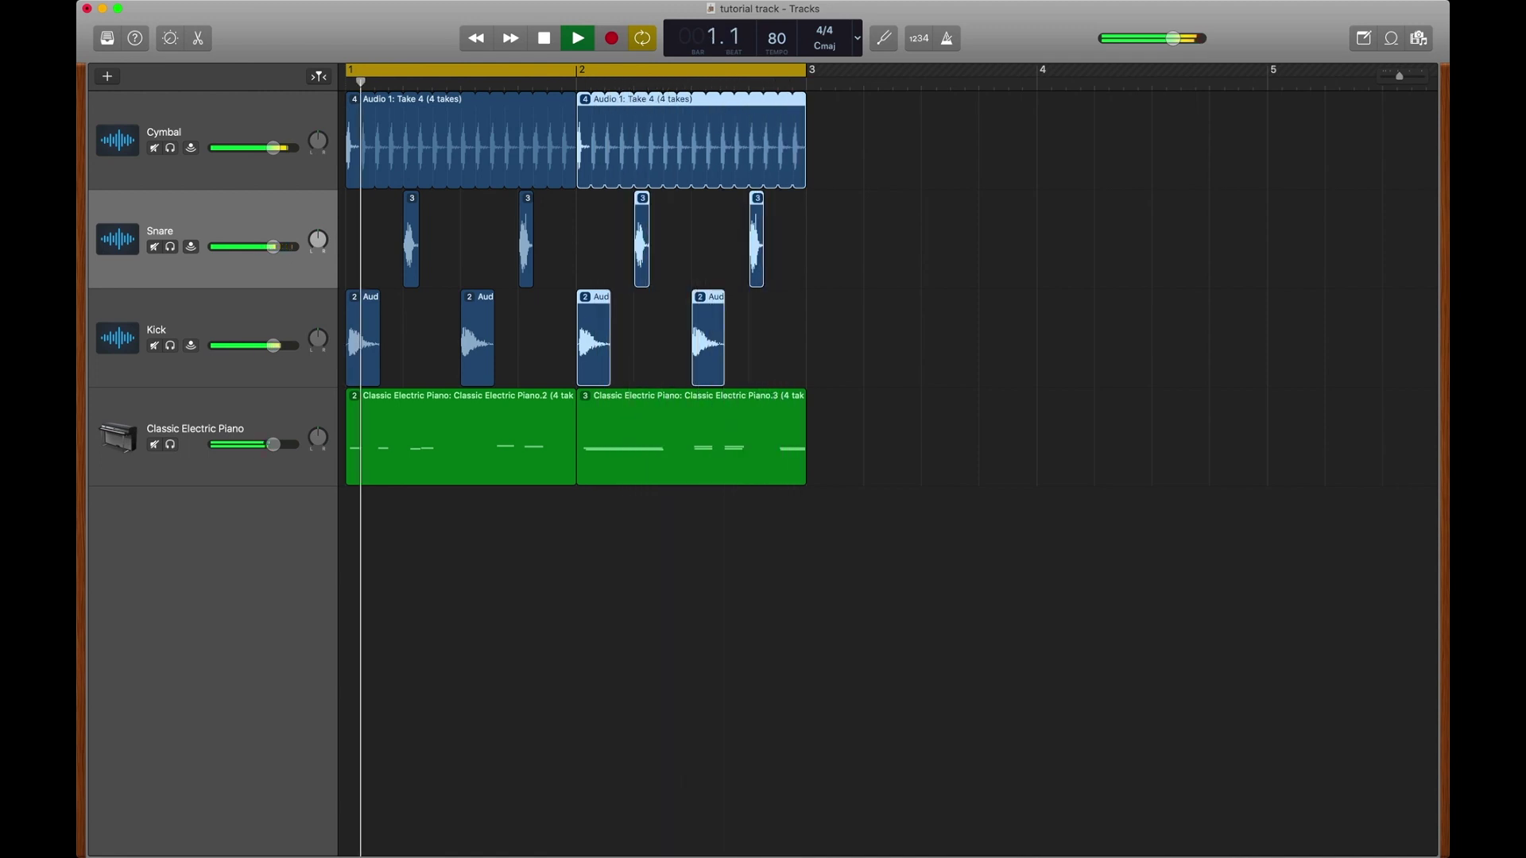
key("space")
Readjust the loop's end point, then view the song's two bars again
key("super+Left")
key("super+Left")
key("super+Left")
key("super+Left")
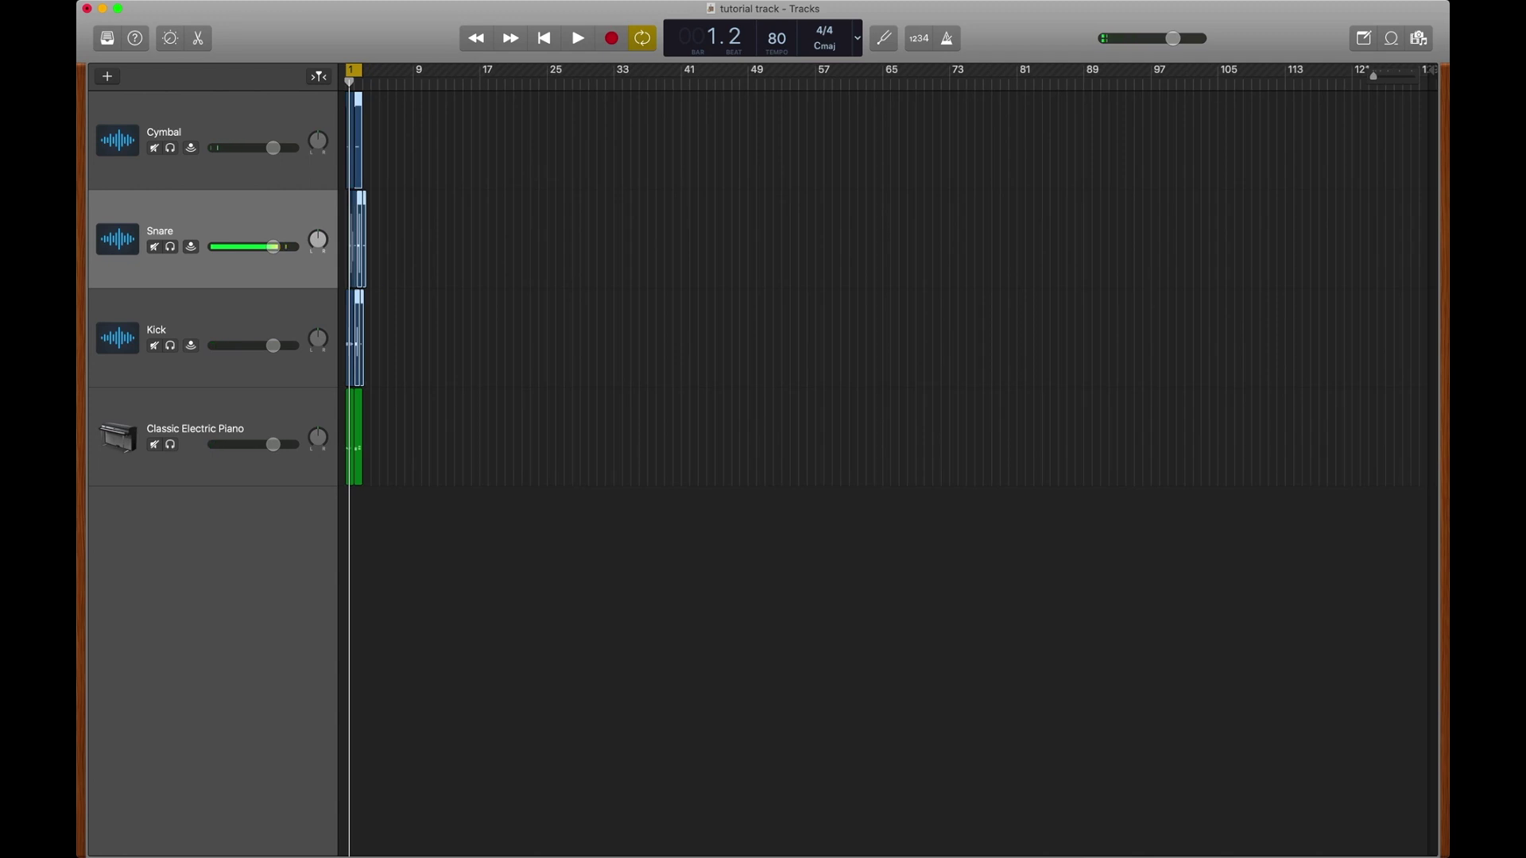
left_click_drag(1423, 70, 374, 150)
key("super+Right")
key("super+Right")
key("super+Right")
key("super+Right")
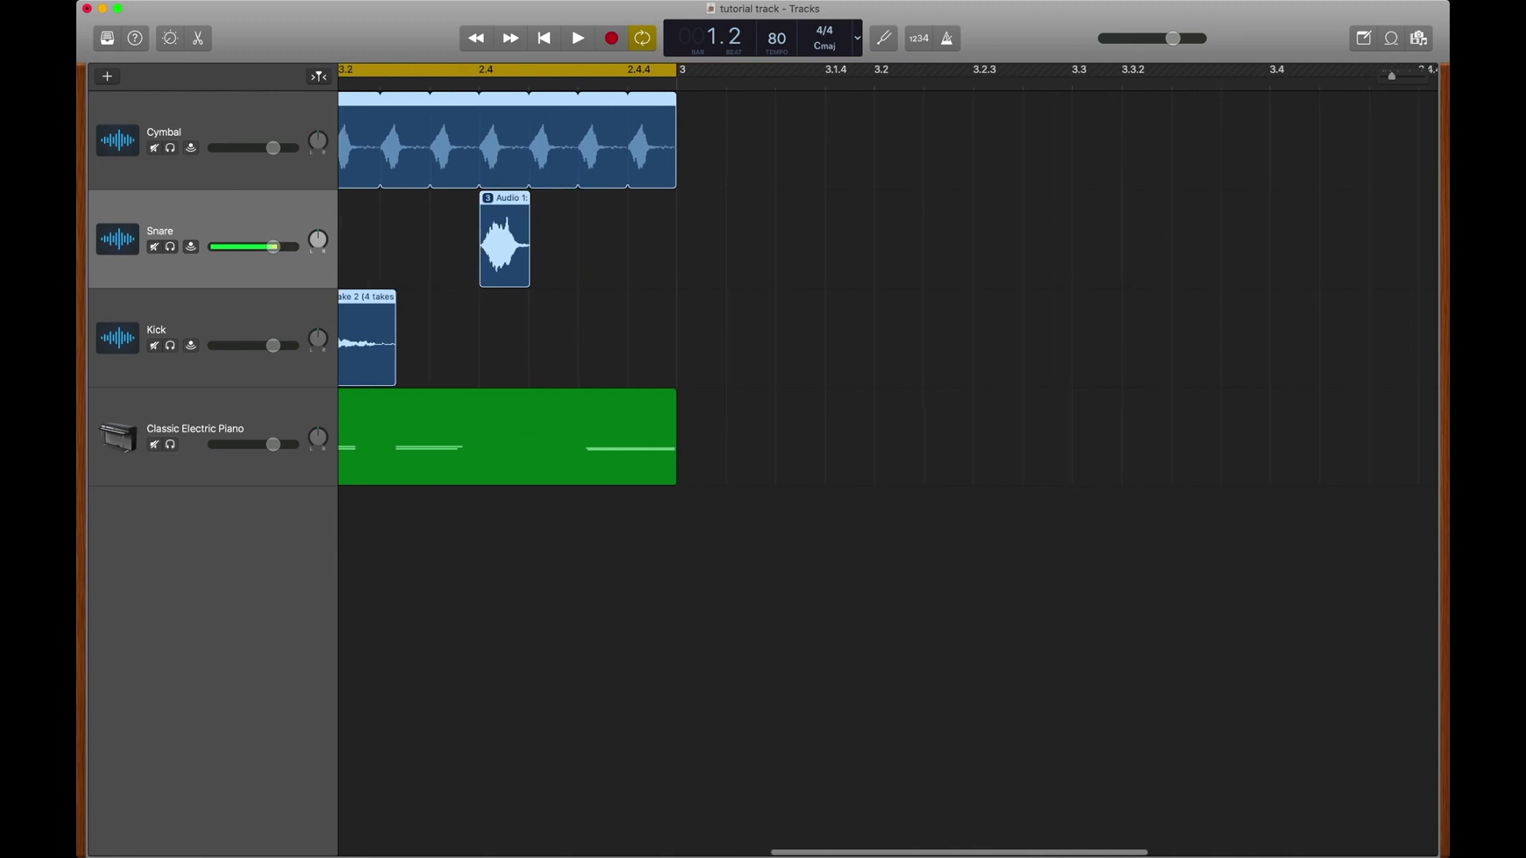
scroll(888, 461, "right", 10)
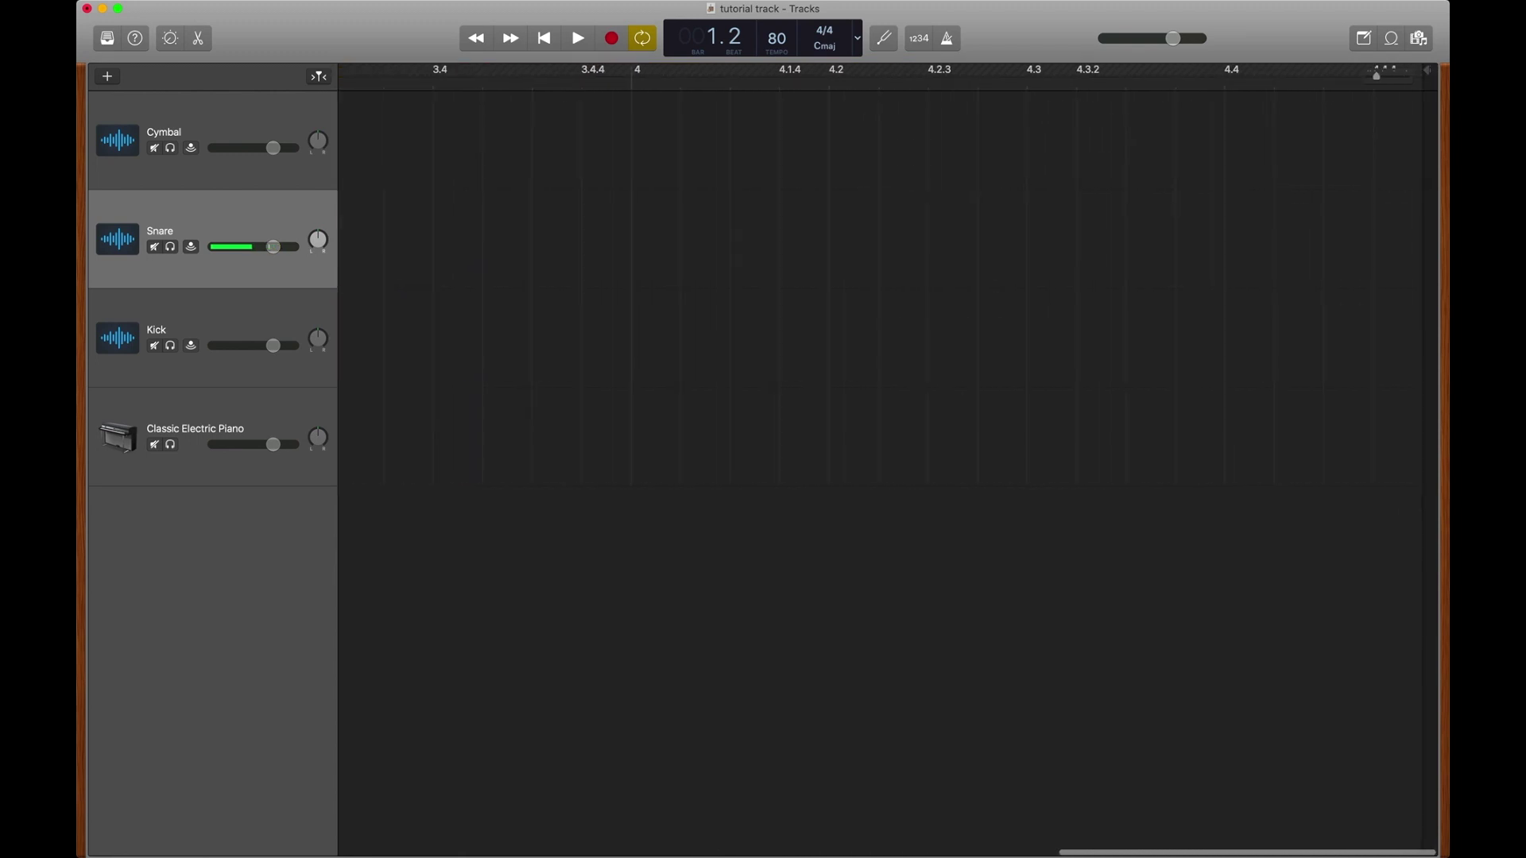
scroll(798, 344, "left", 10)
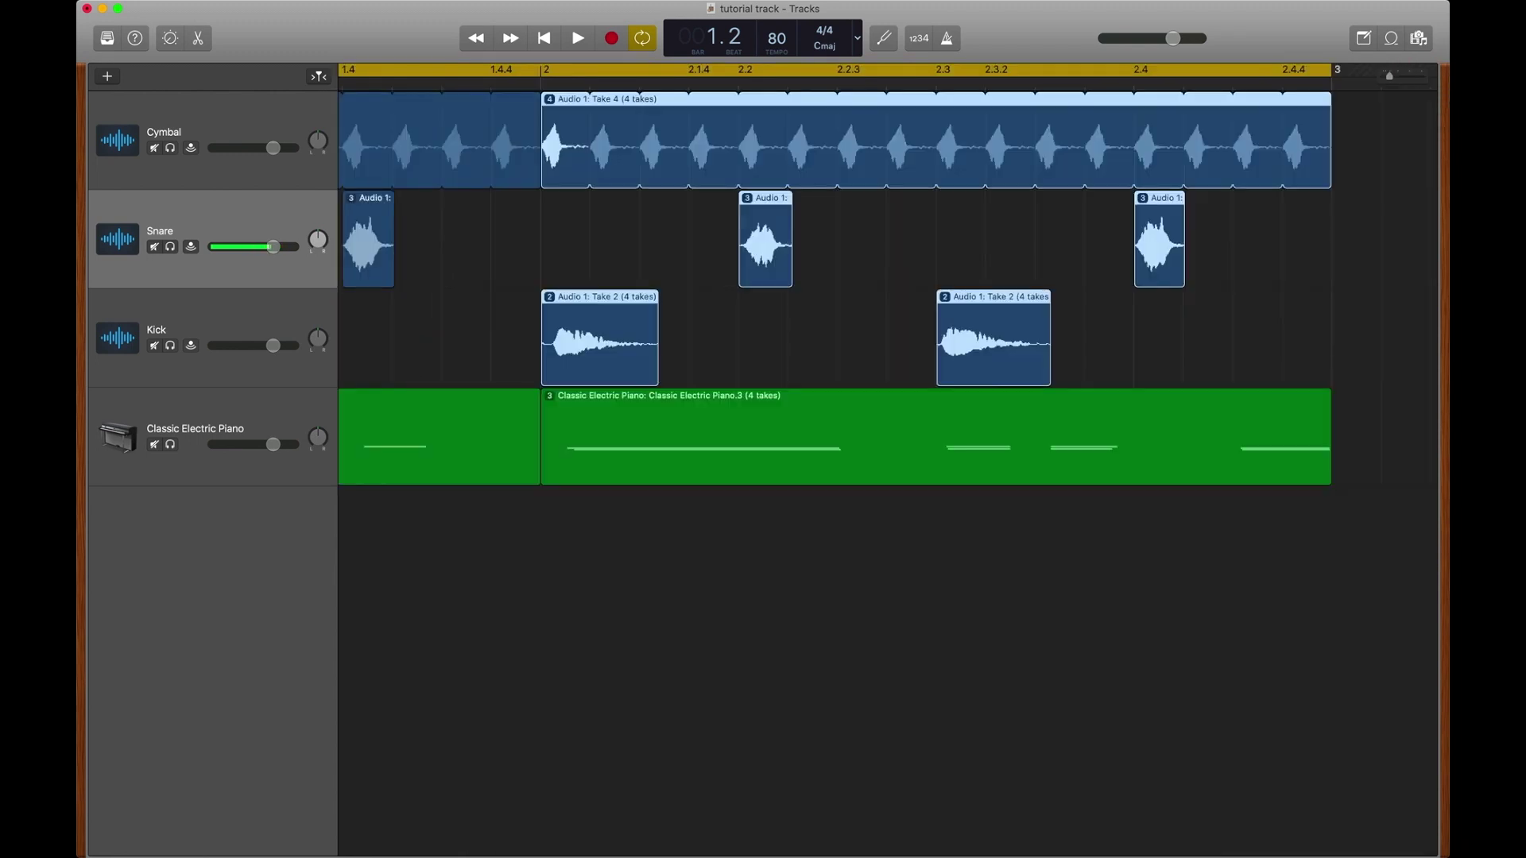